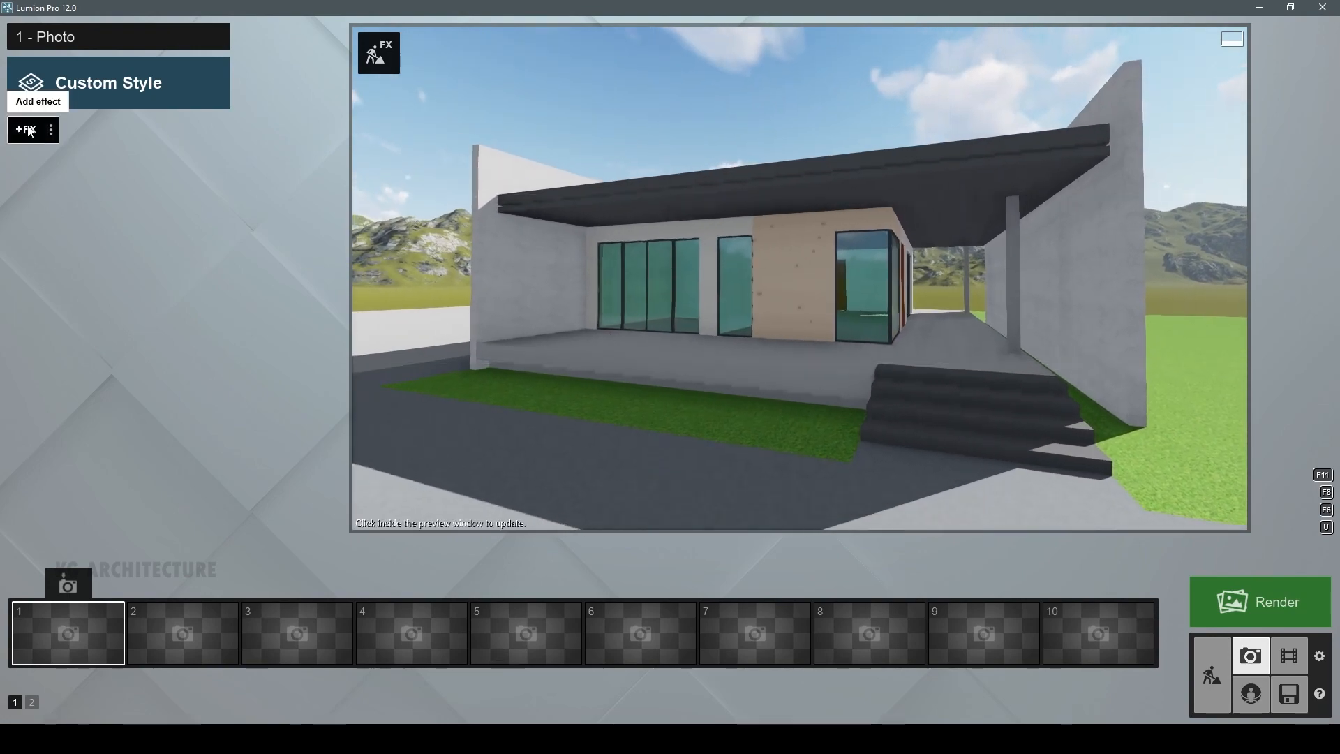
- Apply the Realistic style to photo 1 and bring the camera closer to the house and its front steps
left_click(97, 619)
left_click(174, 98)
left_click(621, 251)
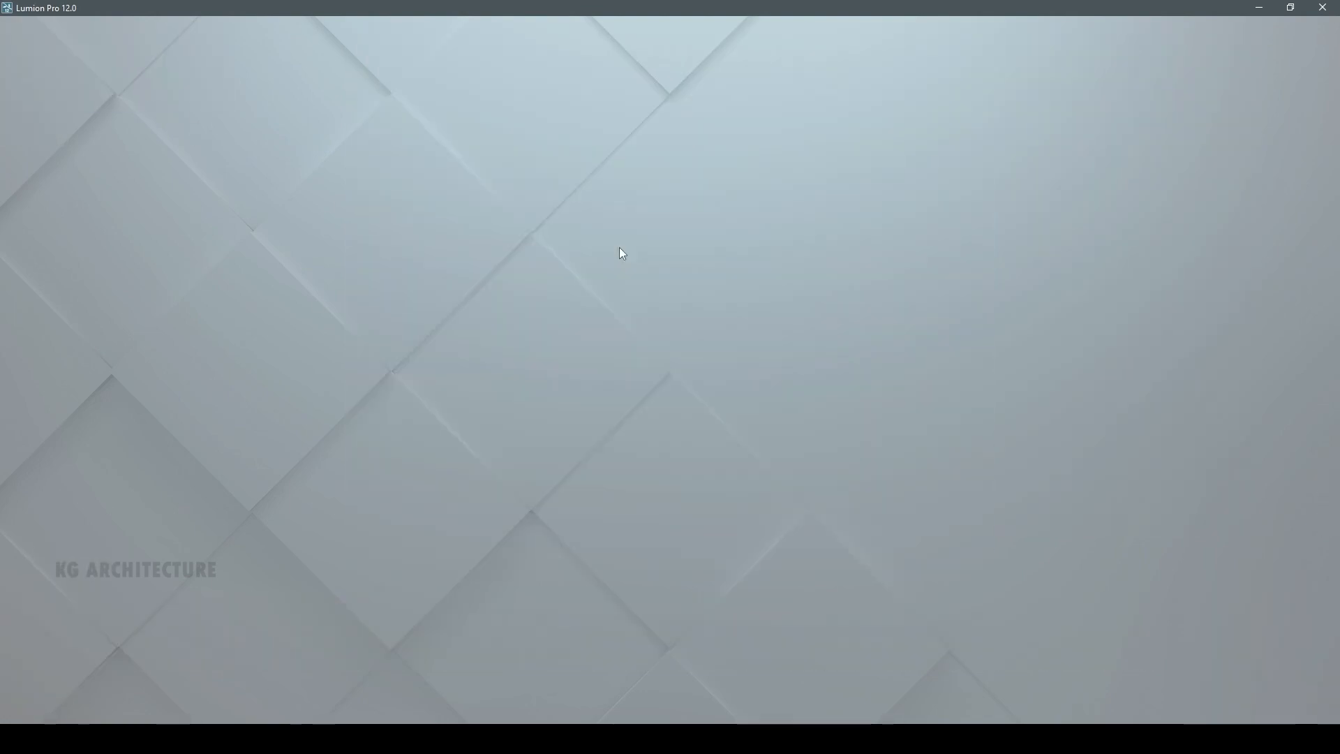
left_click(805, 254)
mouse_move(805, 254)
right_mouse_down()
mouse_move(823, 255)
mouse_move(811, 233)
mouse_move(798, 276)
right_mouse_up()
key("w")
key("s")
key("d")
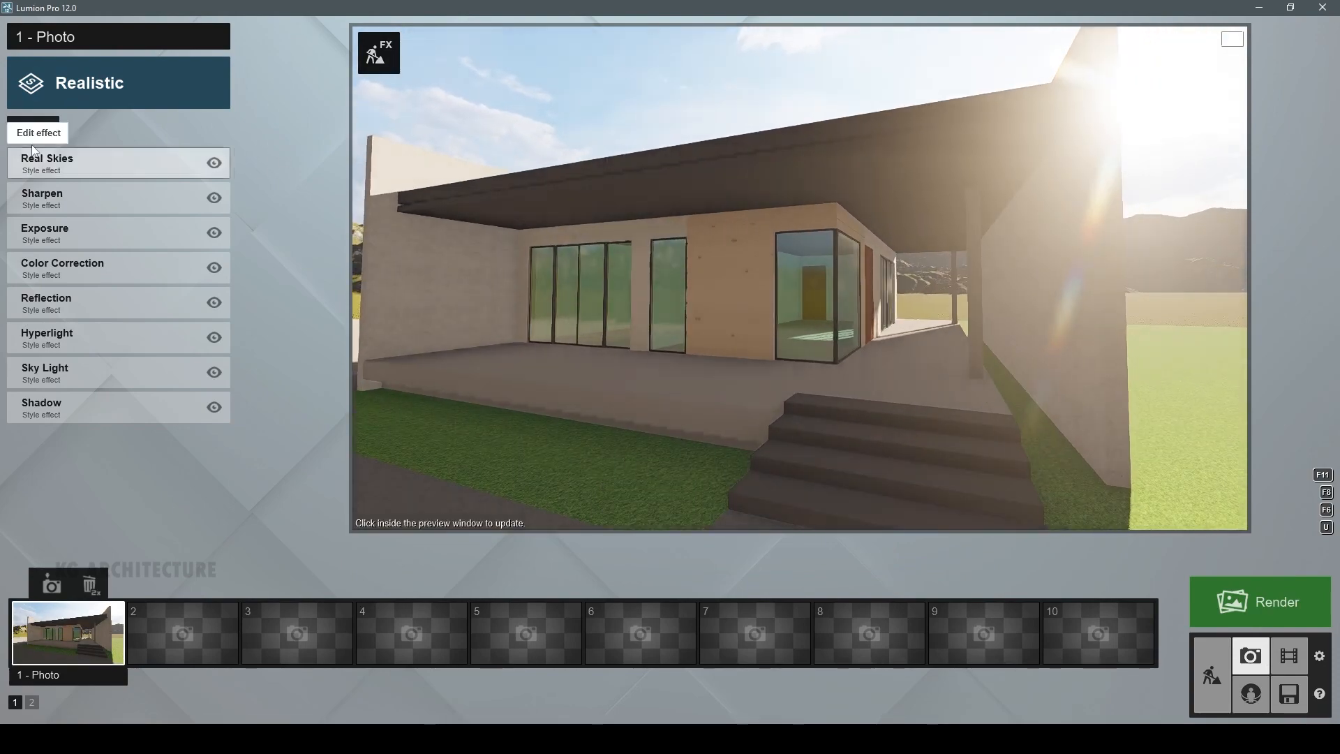
- Add the 2-Point Perspective effect to photo 1 and return to its effect list
left_click(33, 130)
left_click(789, 287)
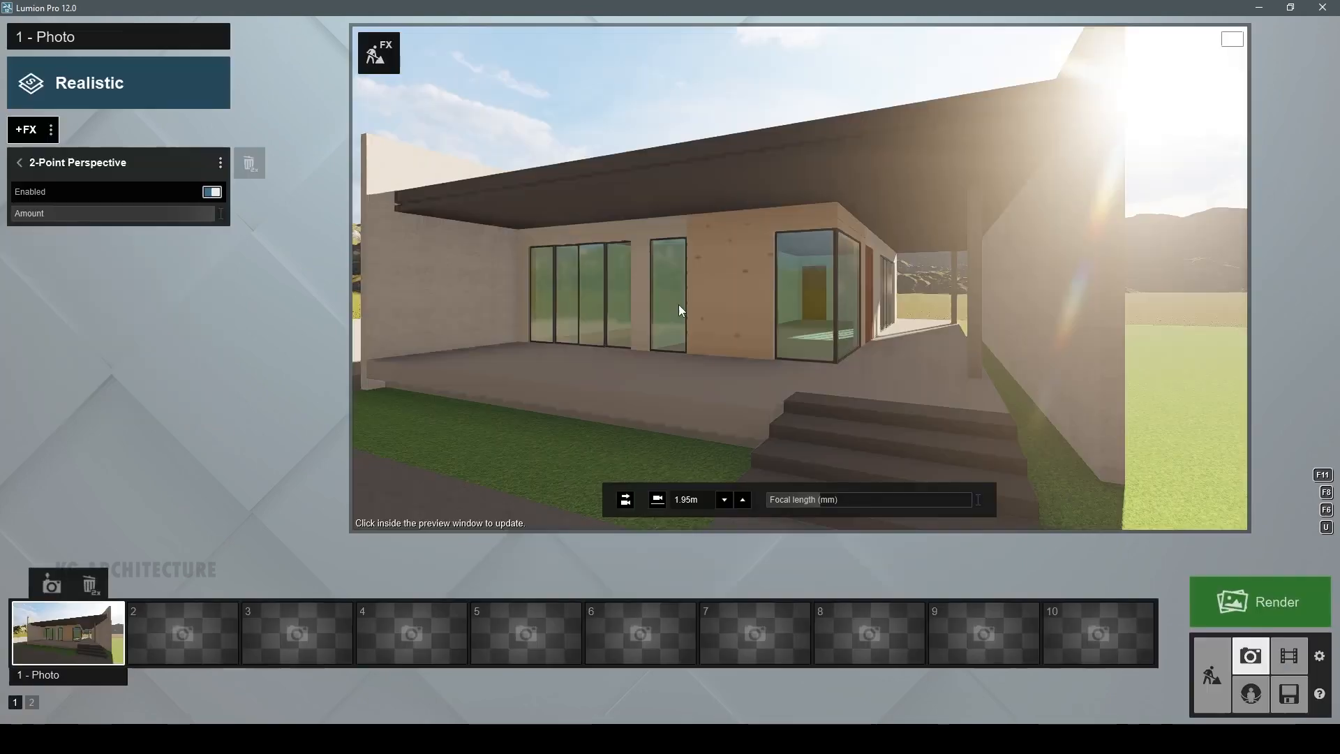
left_click(19, 162)
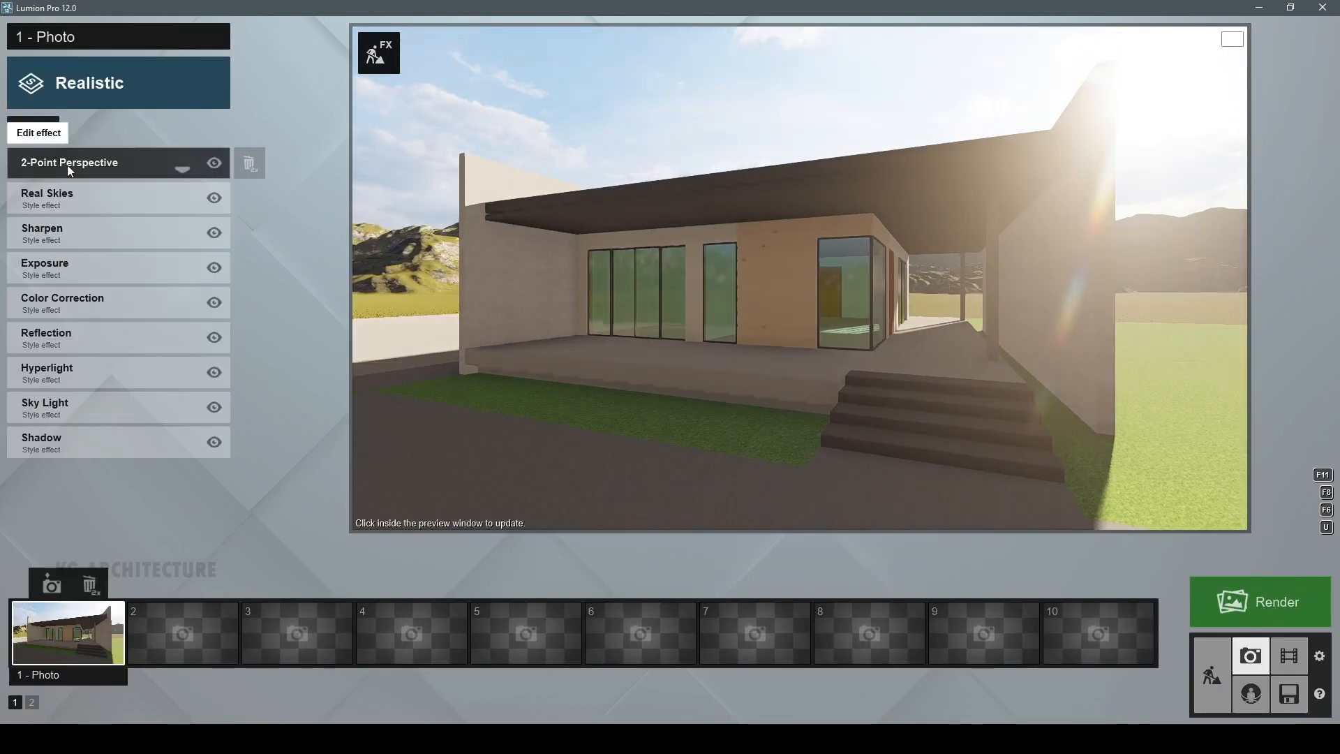
- Reframe the camera on the front of the house and store the view as photo 2
key("w")
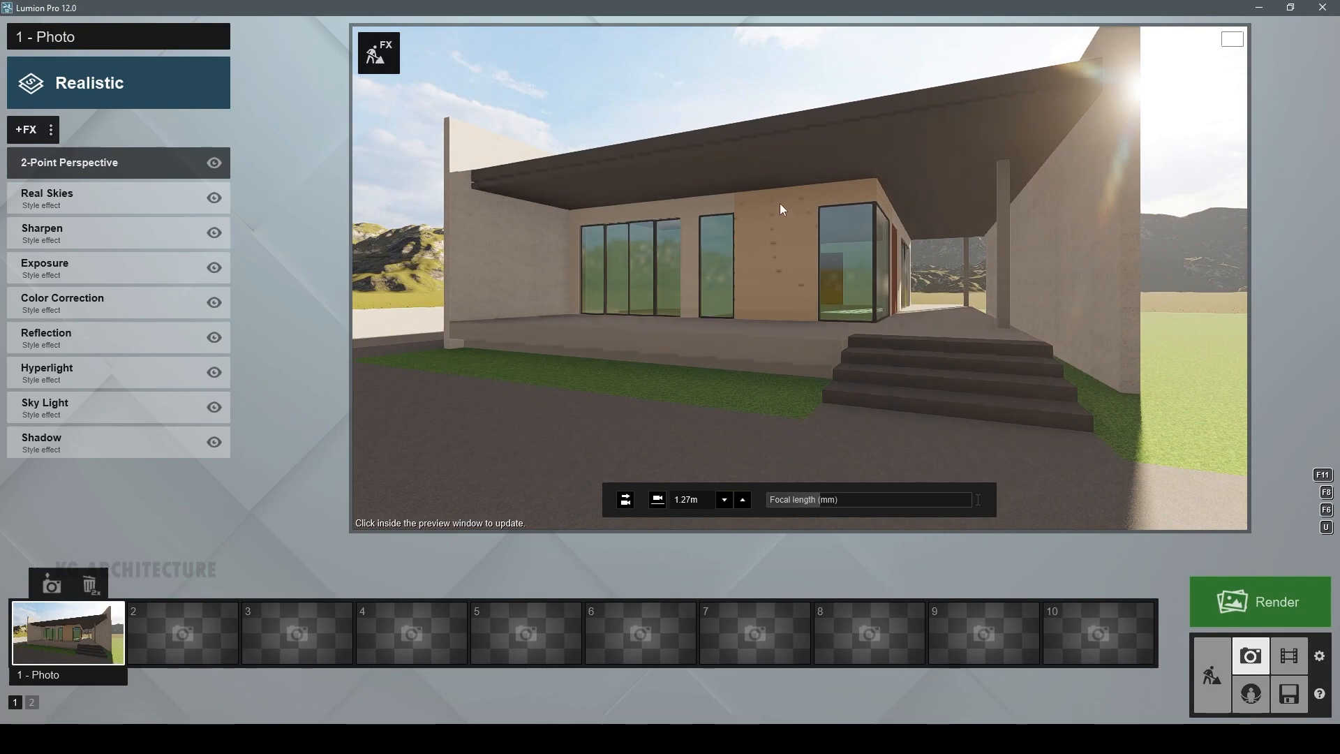
key("e")
key("s")
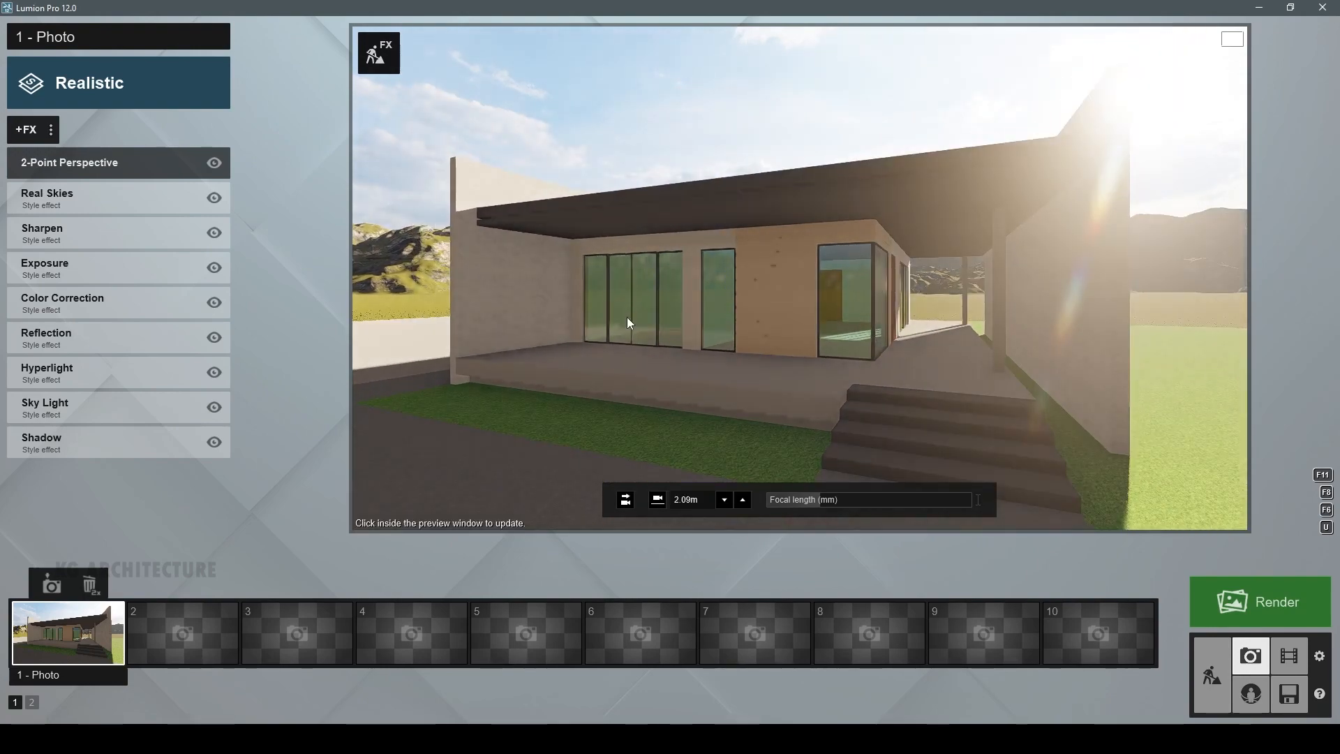
key("d")
key("a")
mouse_move(188, 623)
left_click(187, 585)
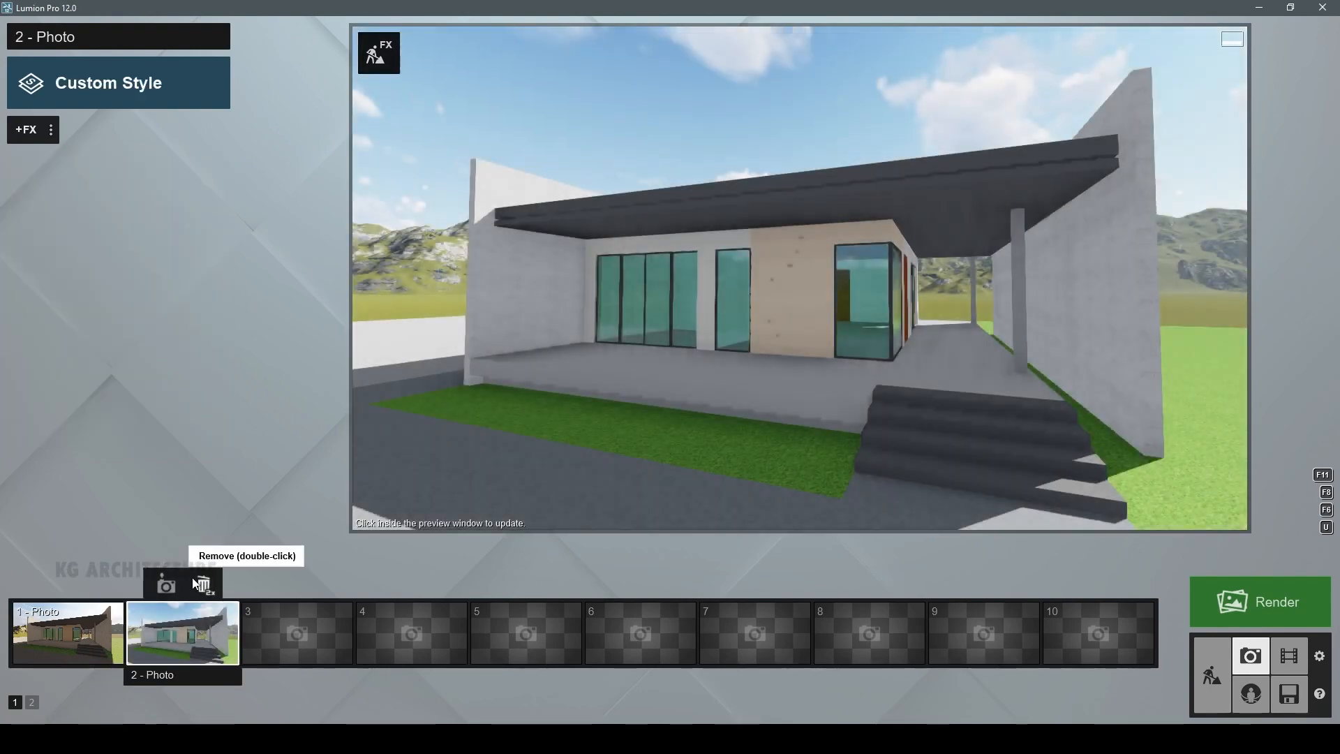
- Copy the effect list of photo 1 and paste it onto photo 2
left_click(74, 635)
left_click(53, 133)
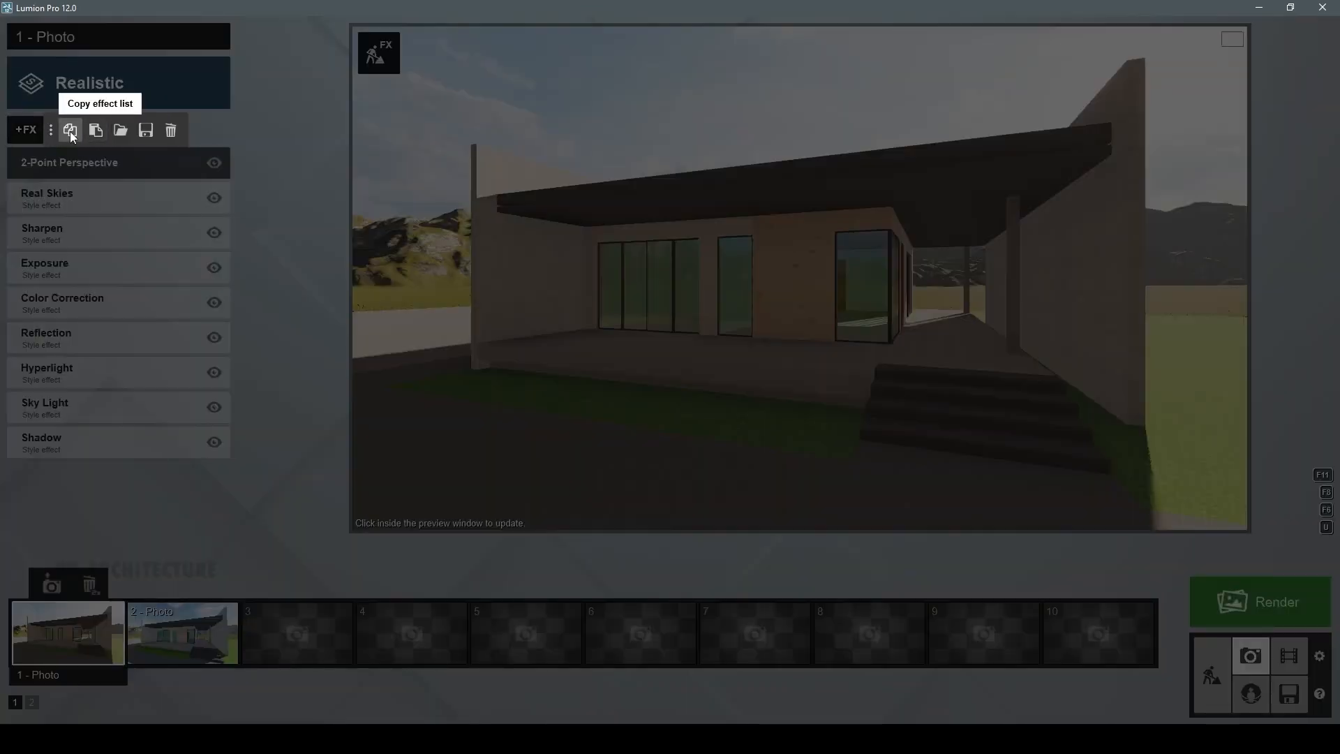
left_click(69, 131)
left_click(182, 635)
left_click(50, 131)
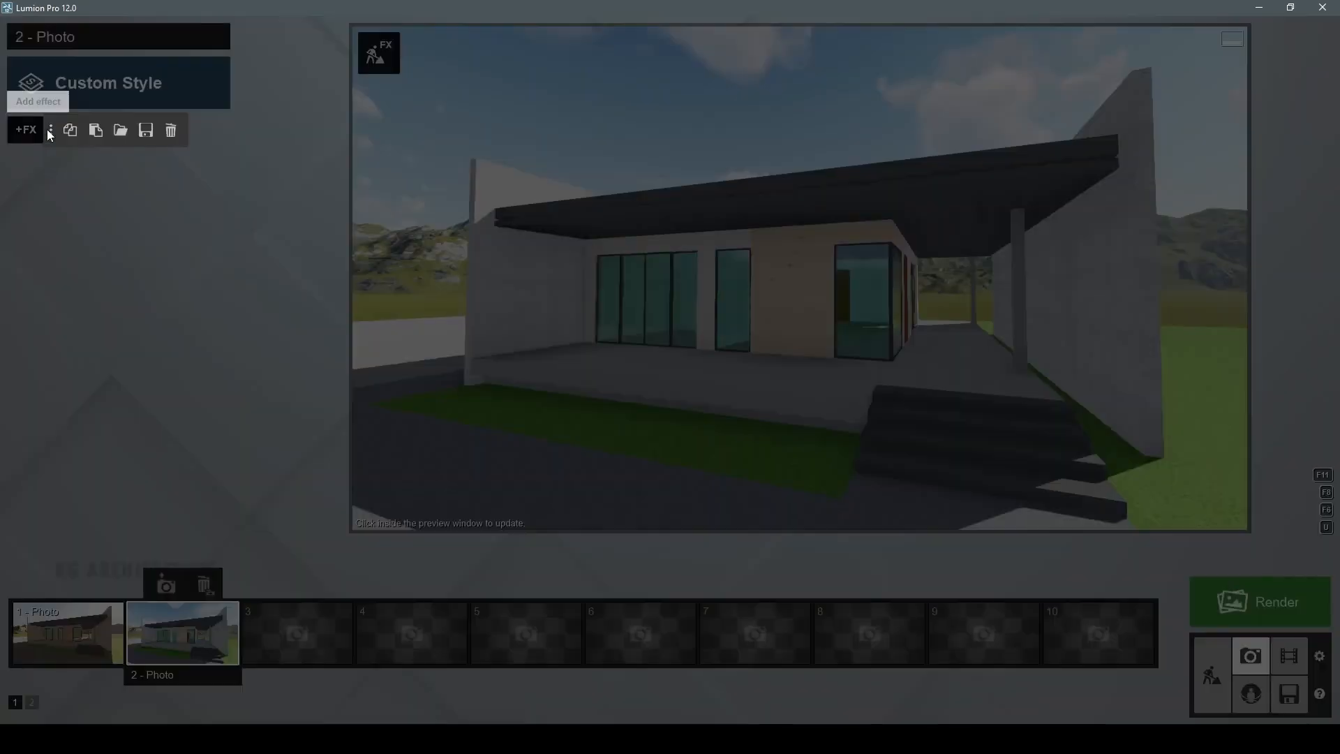
left_click(95, 130)
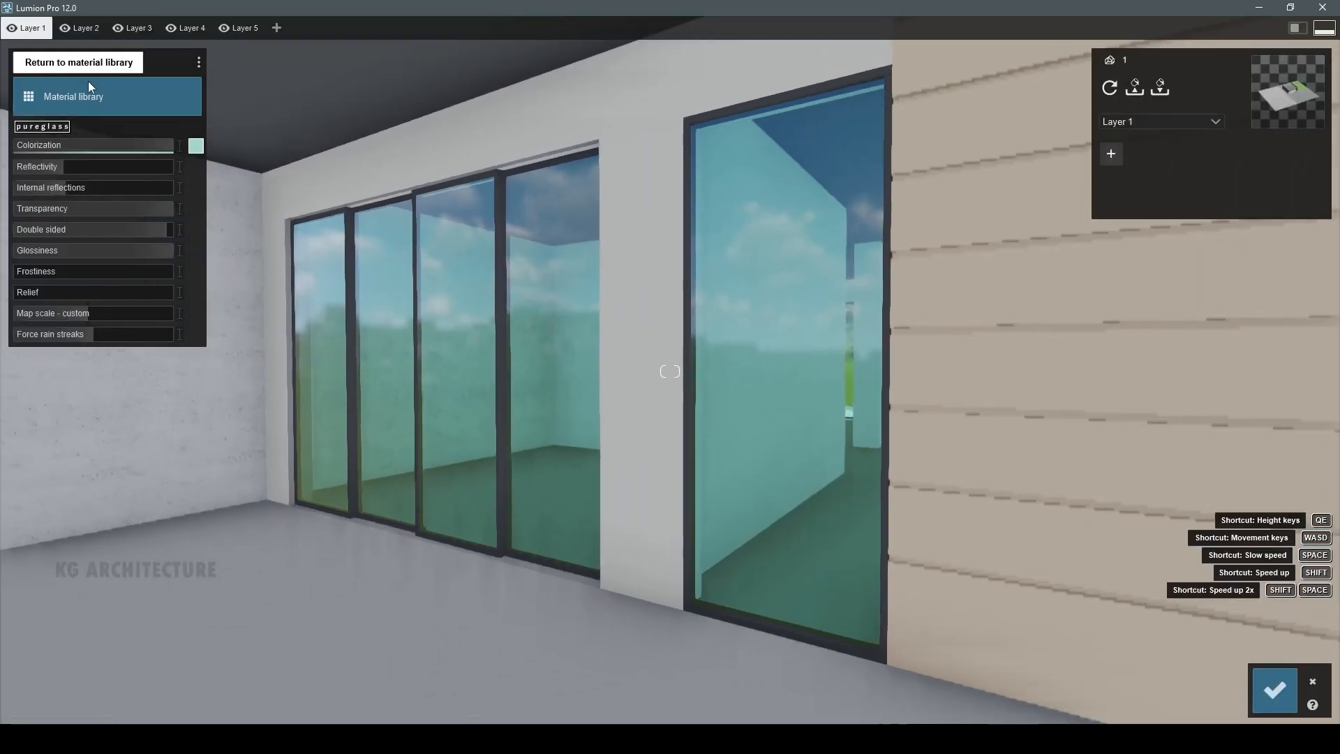
- Change the window glass to the indoor glass material Interior Volume Glass 004 and save the material change
left_click(88, 81)
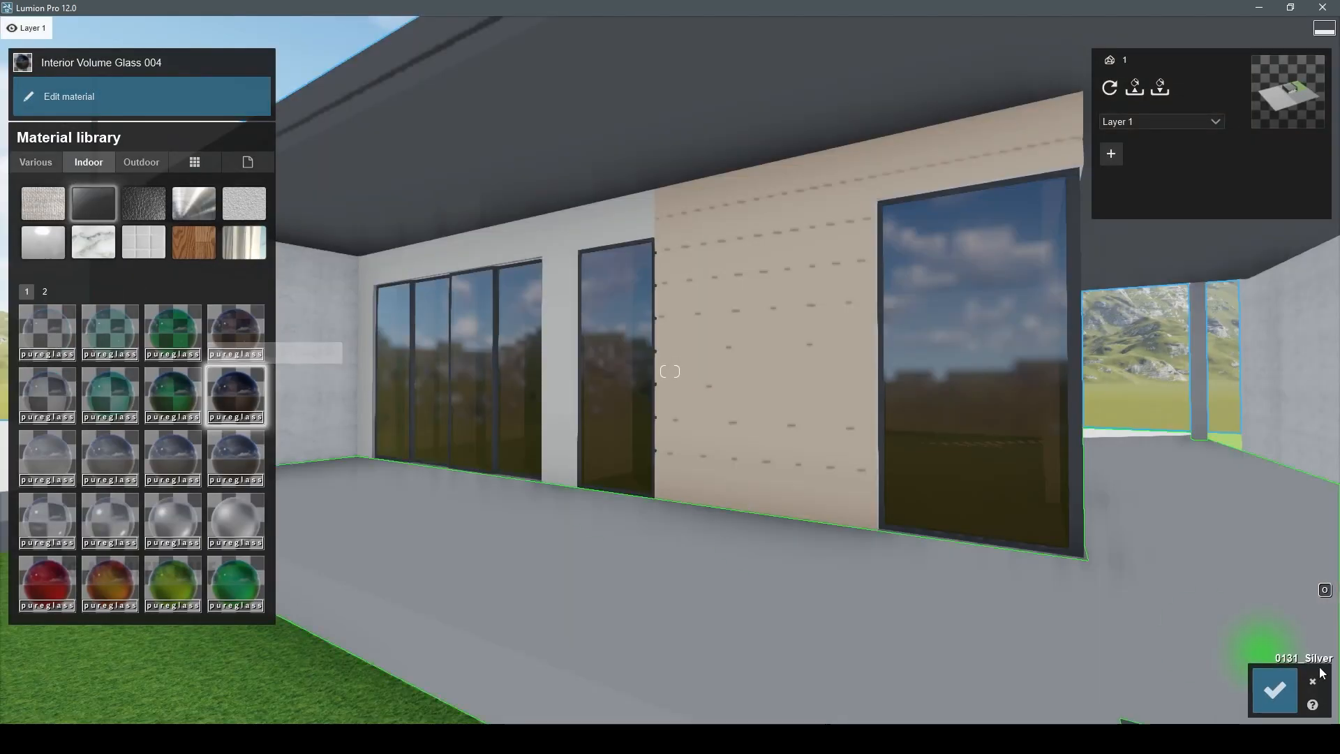
left_click(1274, 689)
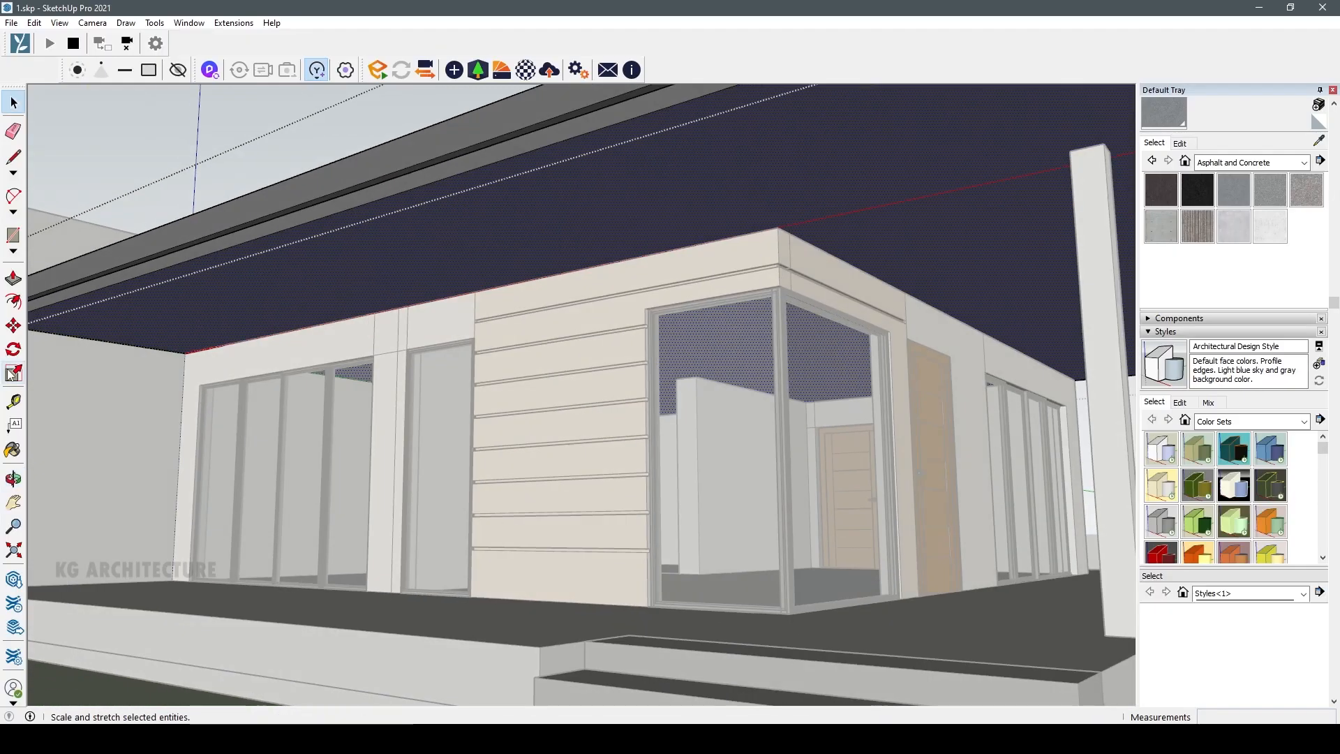
- In SketchUp, open the Wood material collection for the selected underside of the roof
left_click(239, 260)
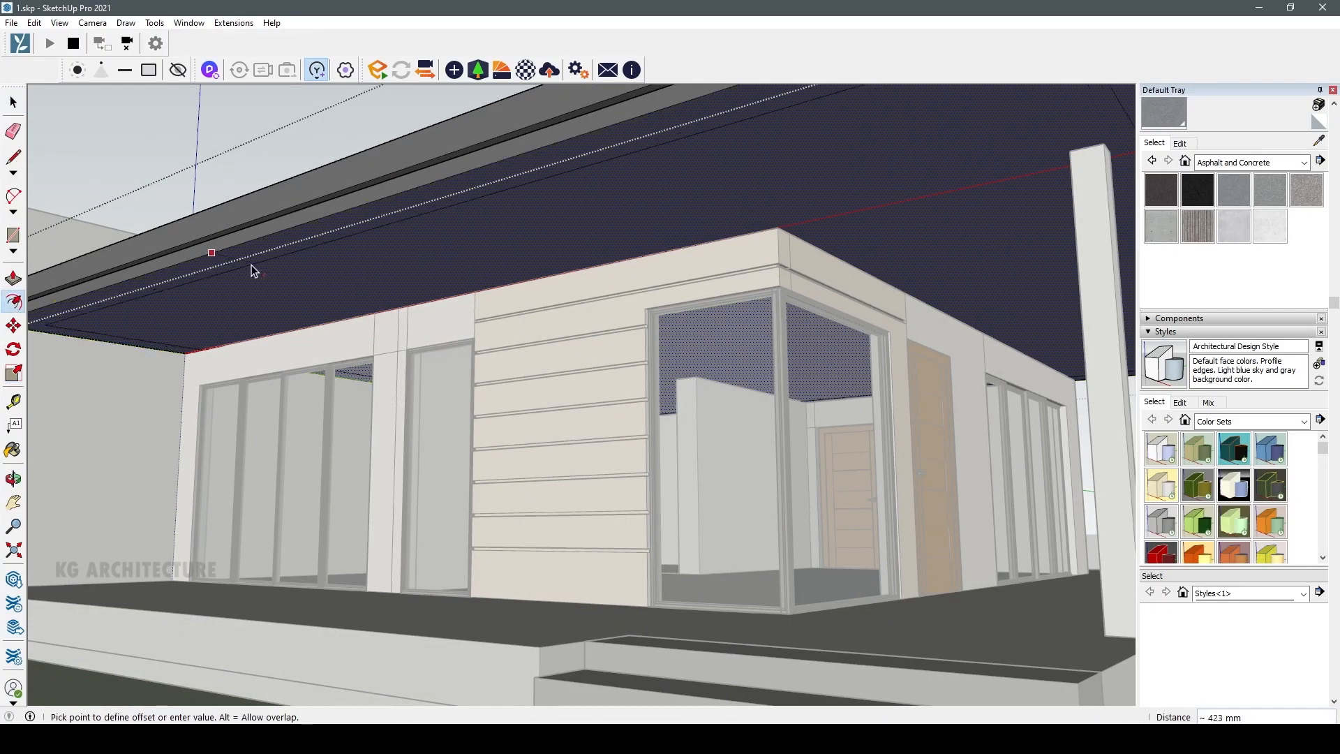
key("Escape")
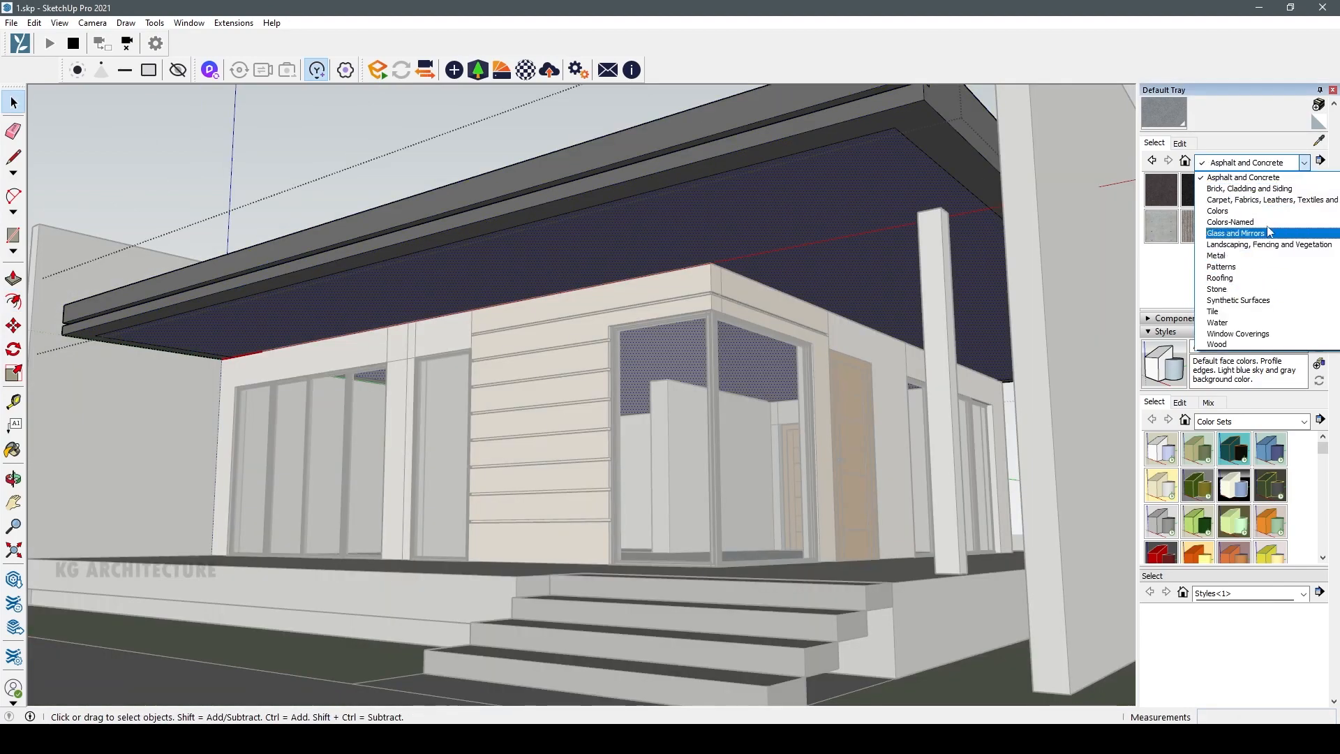
left_click(1242, 345)
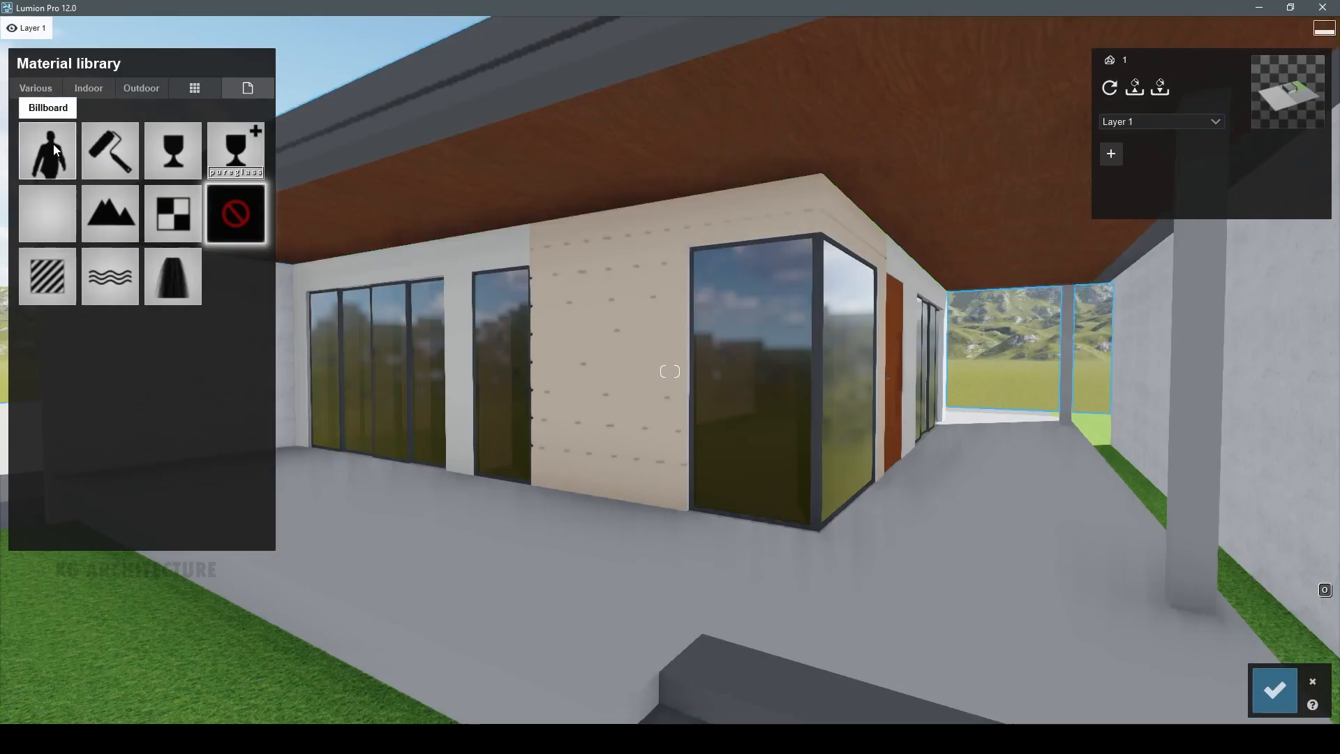
- Switch back to Lumion and apply the outdoor wood material Polii Wood Planks 22 2k to the ceiling under the roof
left_click(89, 88)
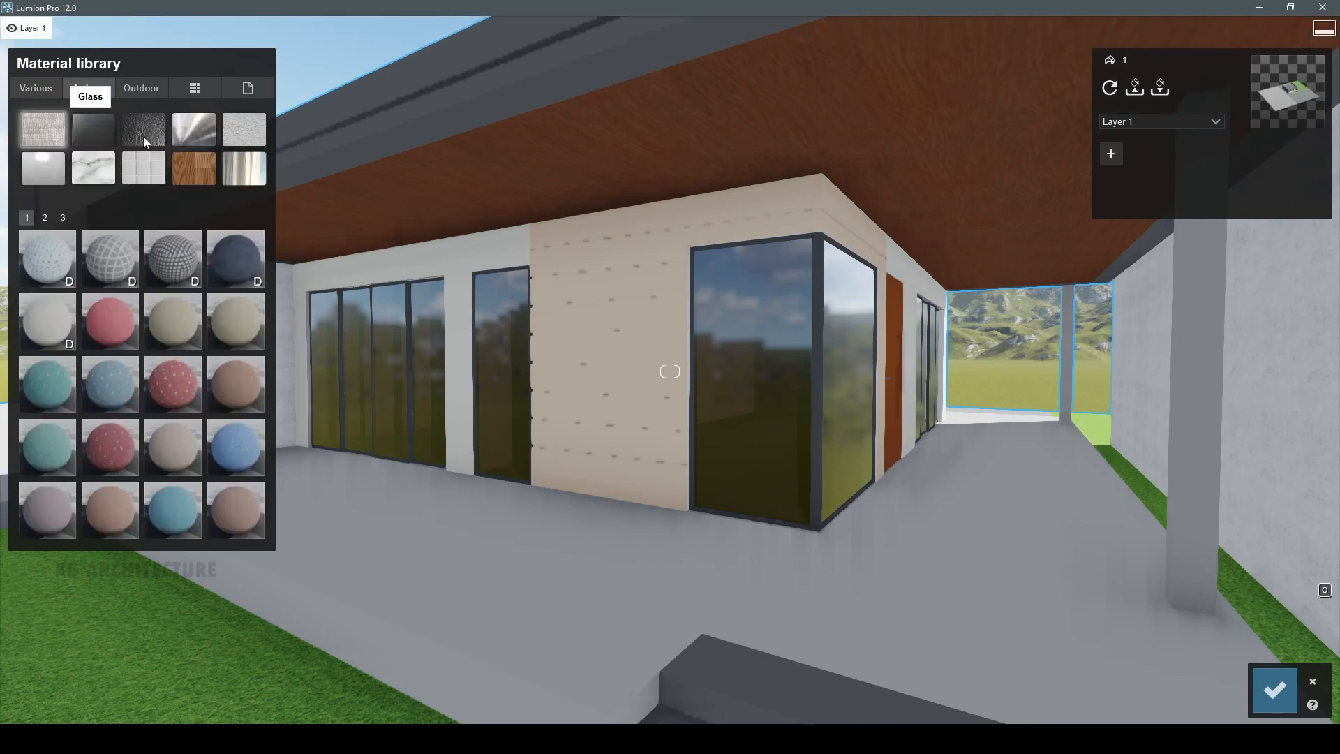
left_click(192, 169)
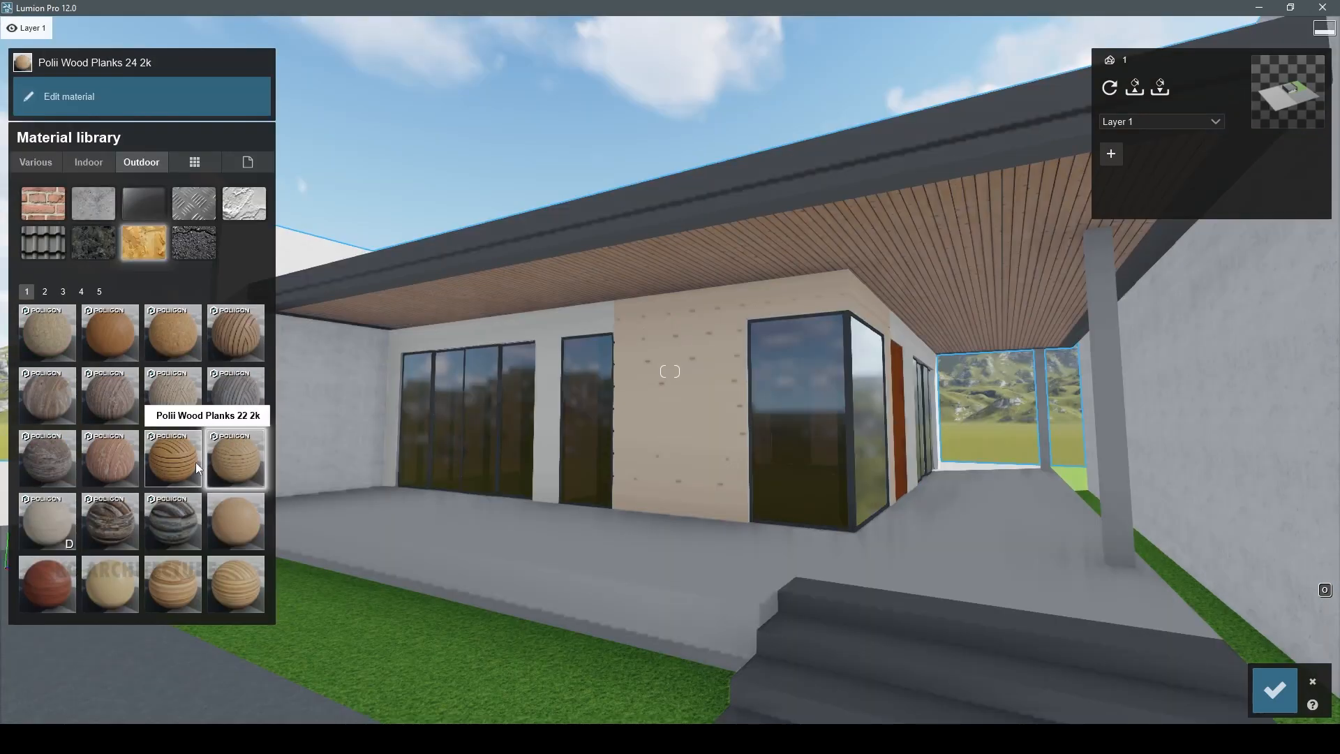
left_click(174, 459)
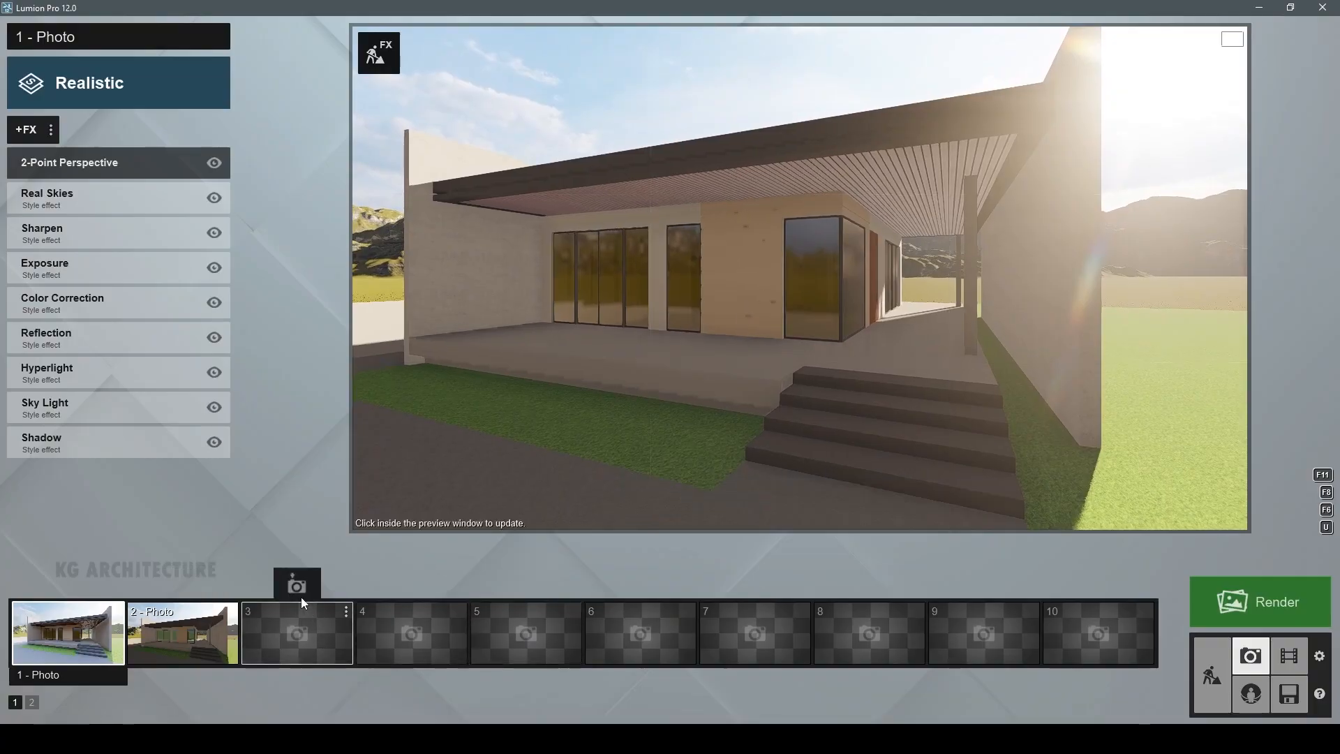
- Store the current view as photo 3 and paste photo 1's effect list onto it
left_click(297, 584)
left_click(68, 632)
left_click(44, 135)
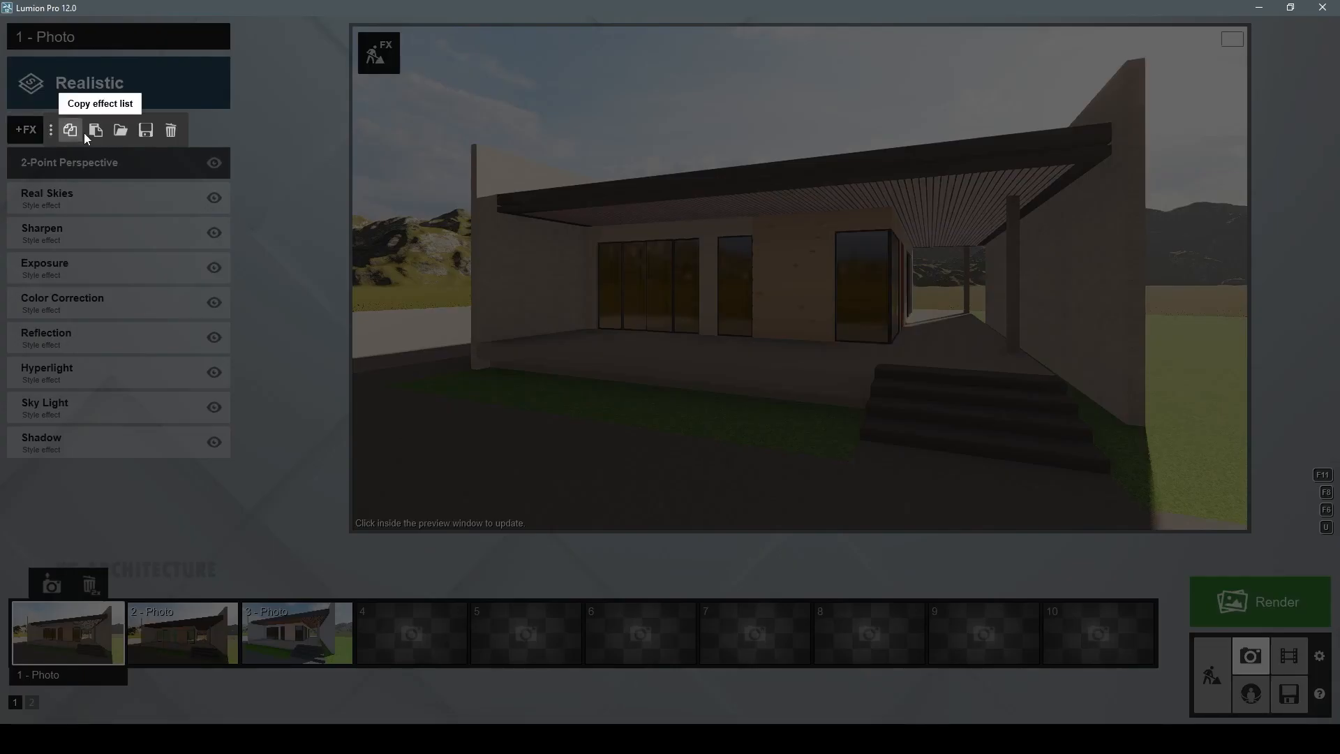
left_click(73, 132)
left_click(296, 631)
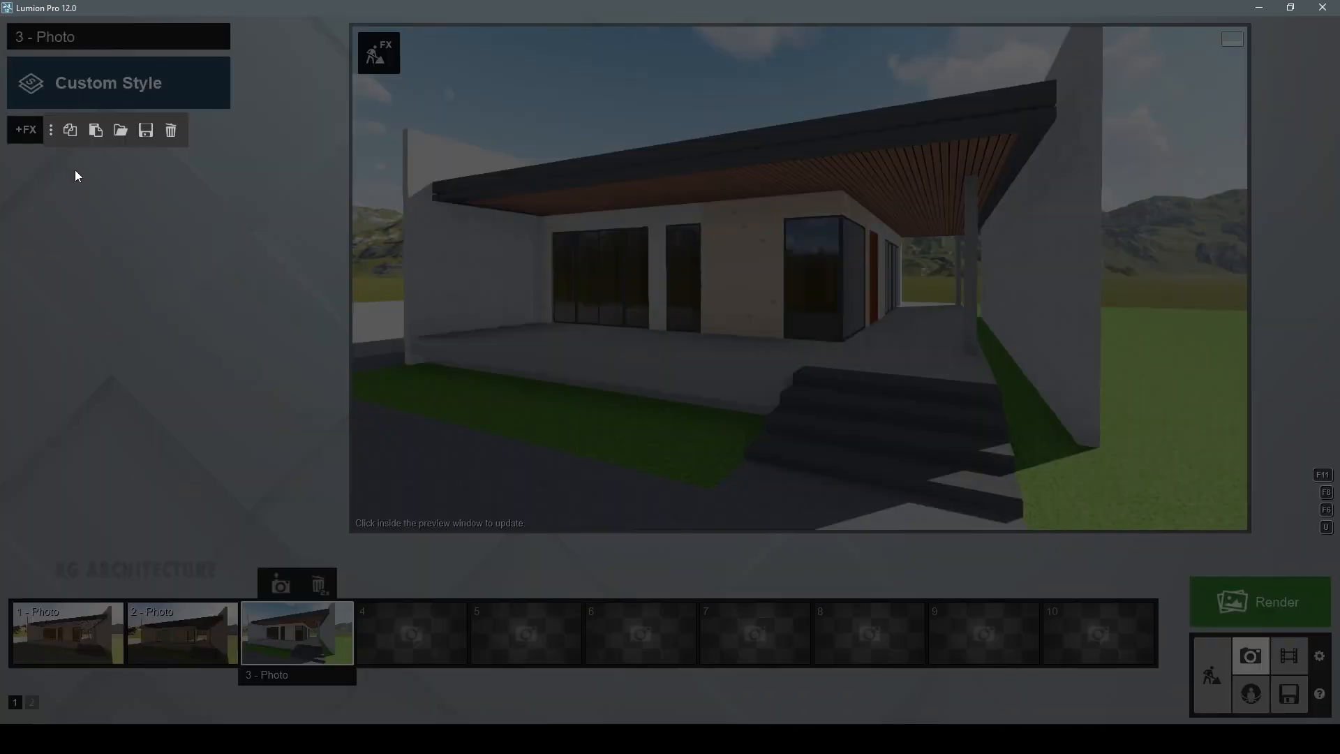
left_click(97, 132)
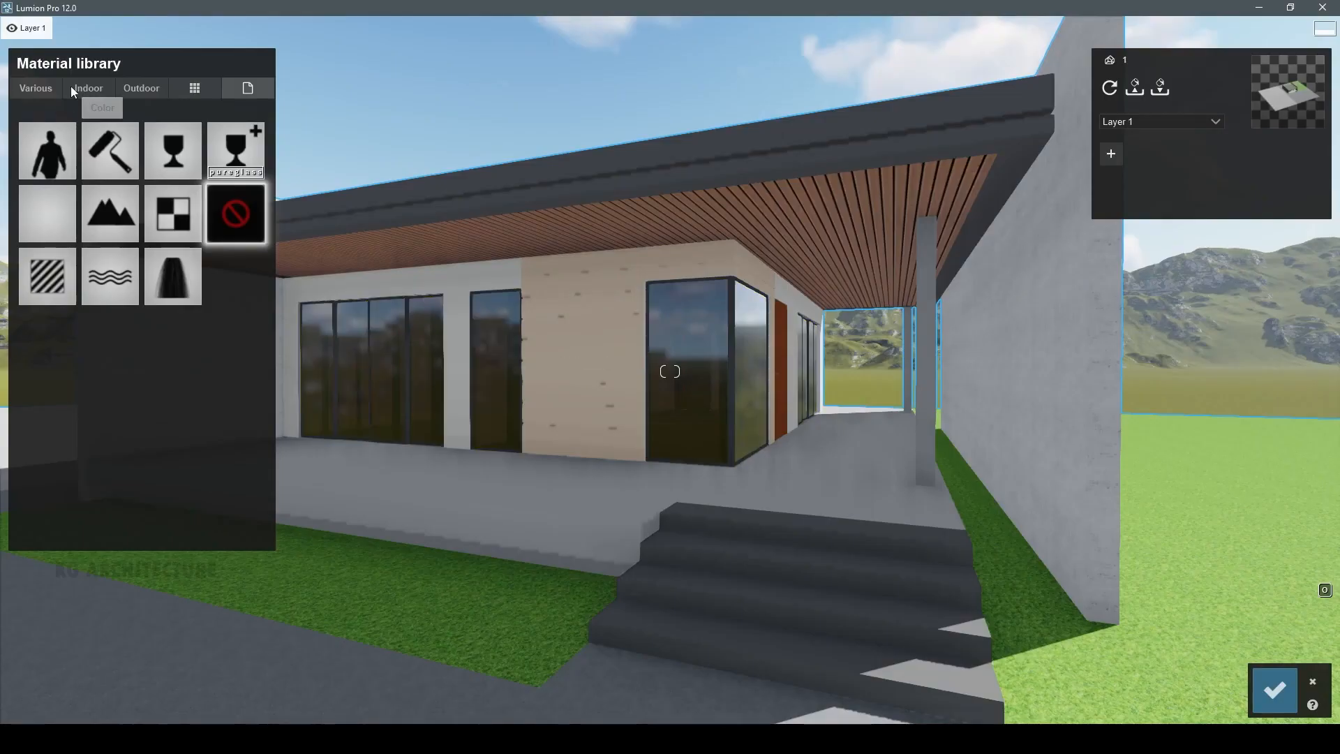
- Apply the outdoor plaster material Exterior Walls Alt 027 013 102 to the grooved facade wall and save the change
left_click(82, 87)
left_click(236, 134)
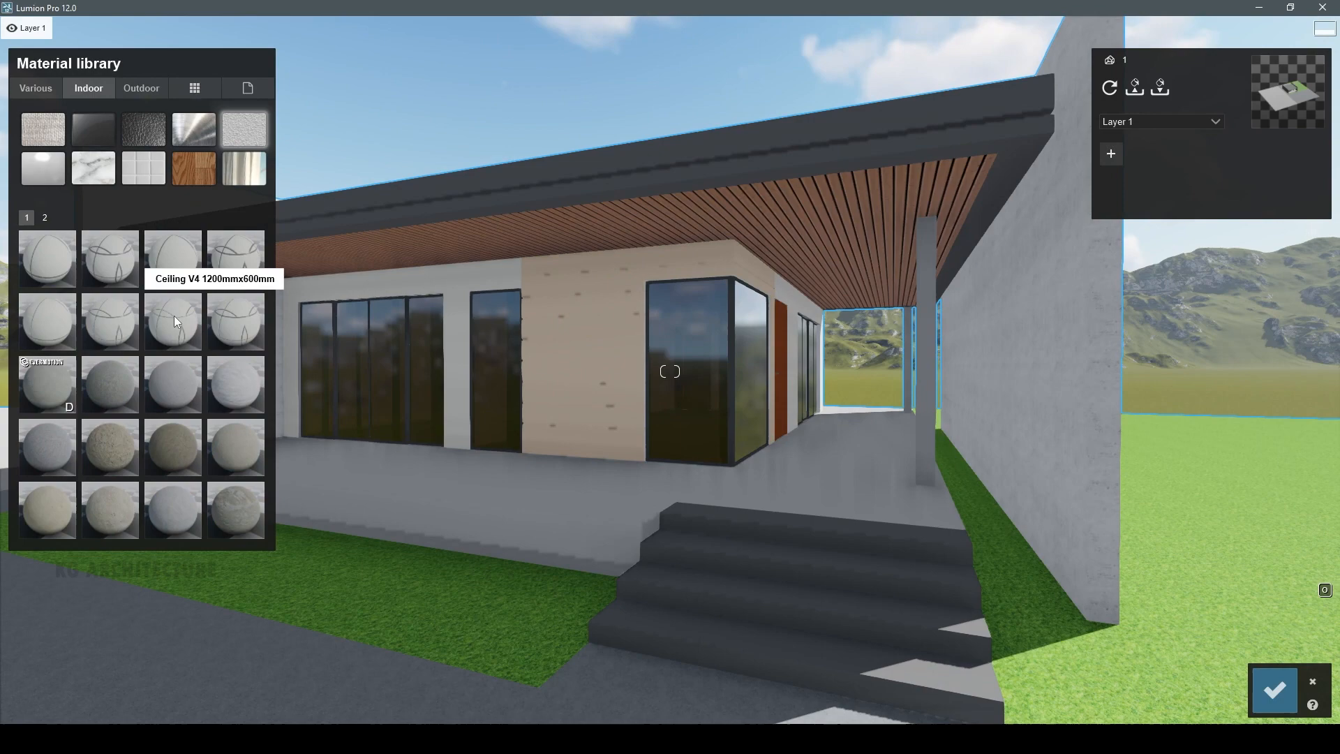
left_click(112, 498)
left_click(140, 161)
left_click(127, 346)
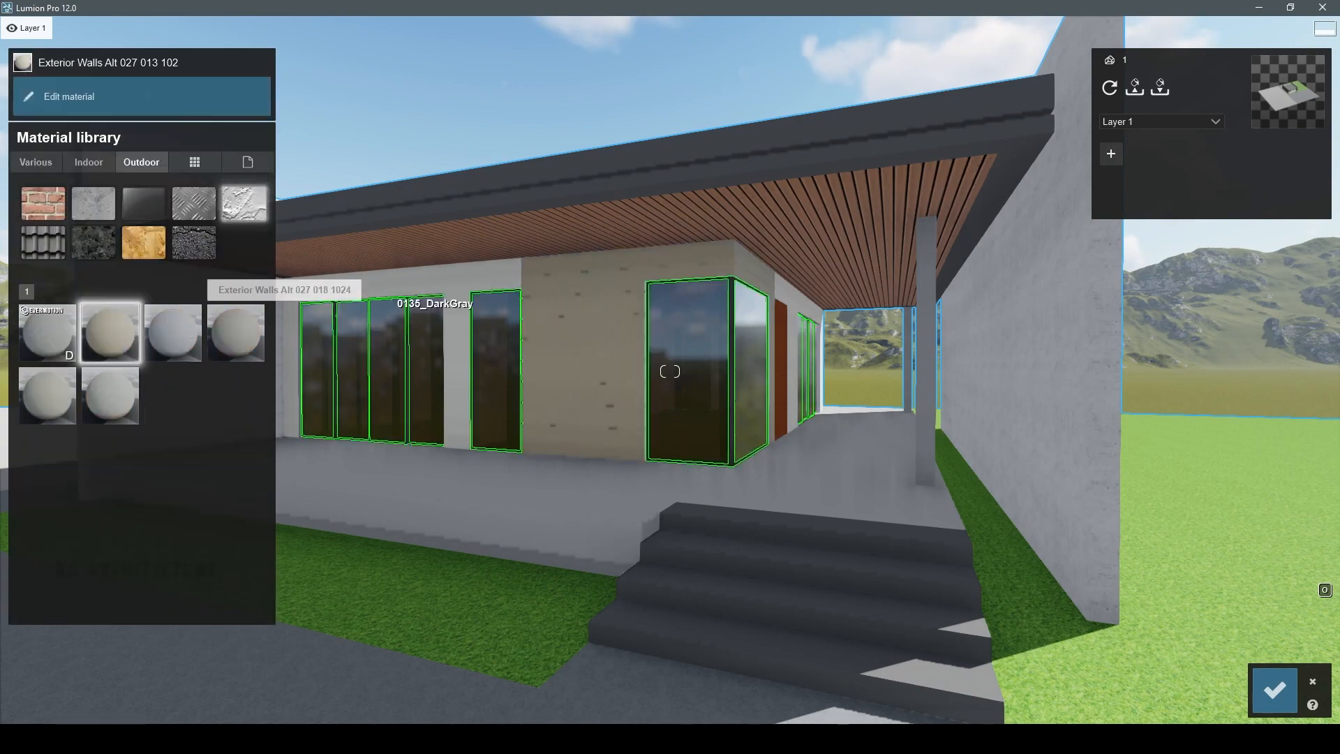
key("w")
key("a")
right_click_drag(395, 300, 488, 300)
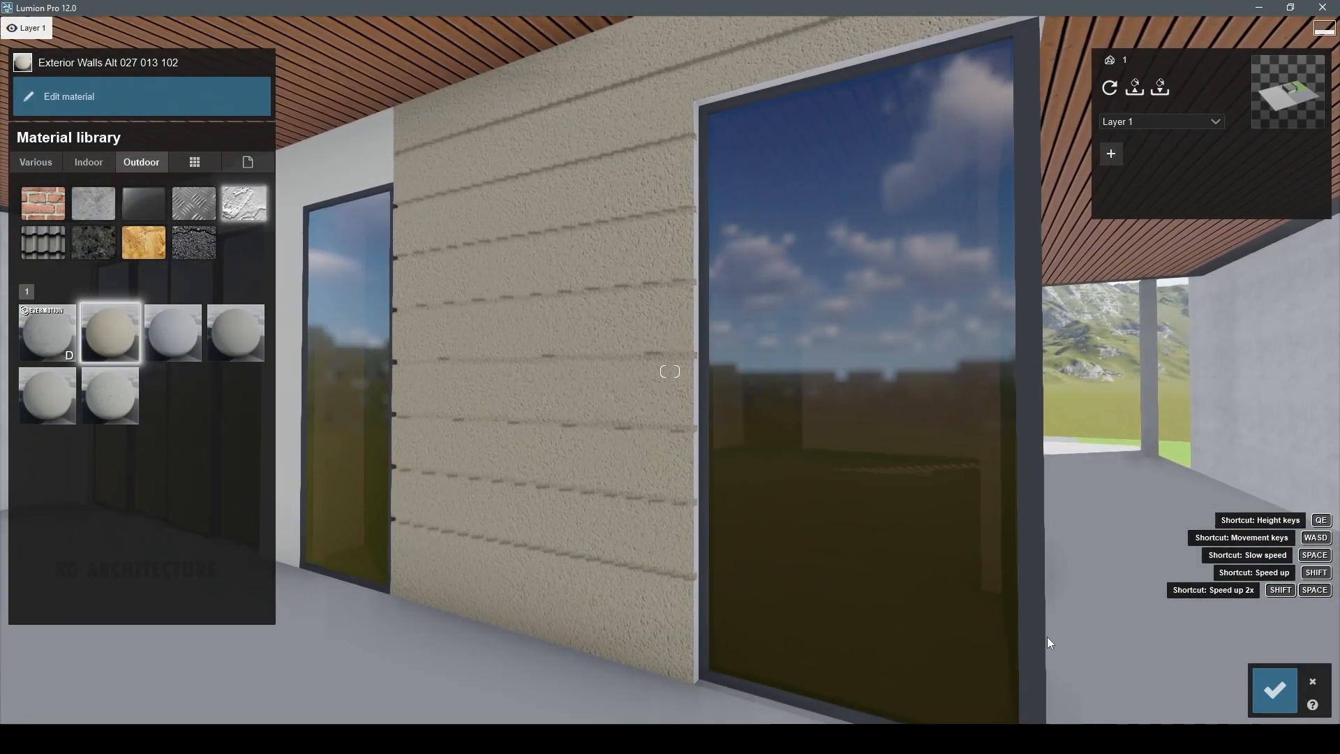
left_click(1274, 689)
- Apply the indoor plaster material Polii Stucco 06 3k to the white wall around the windows and save the change
key("q")
right_click_drag(830, 281, 655, 282)
left_click(627, 257)
left_click(88, 88)
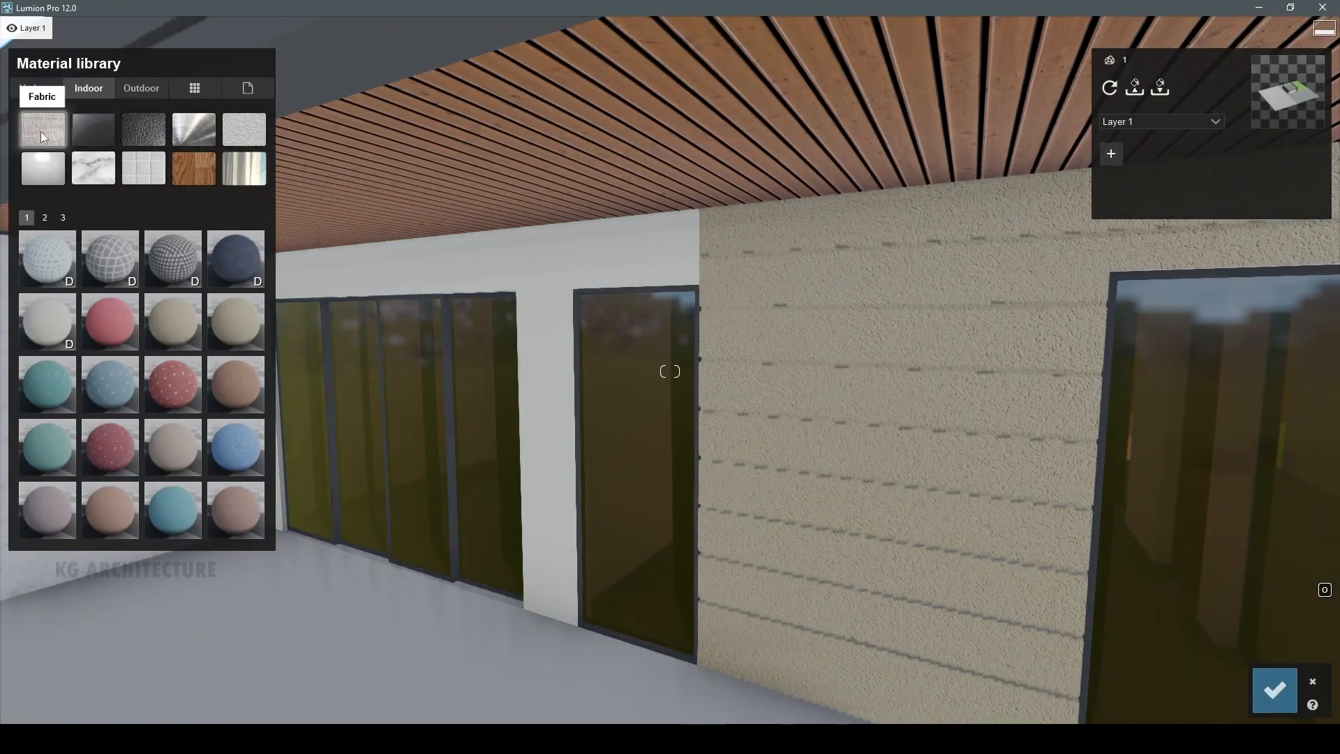
left_click(245, 129)
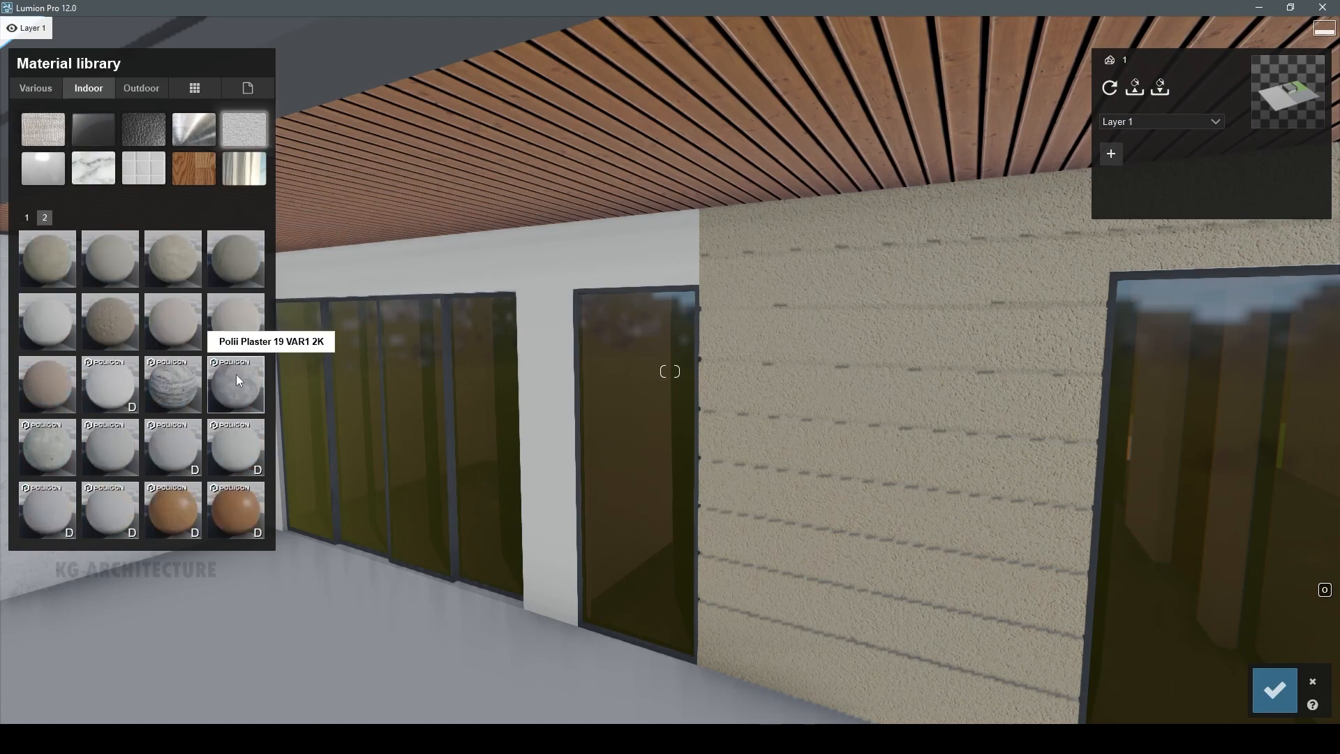
left_click(237, 315)
left_click(171, 320)
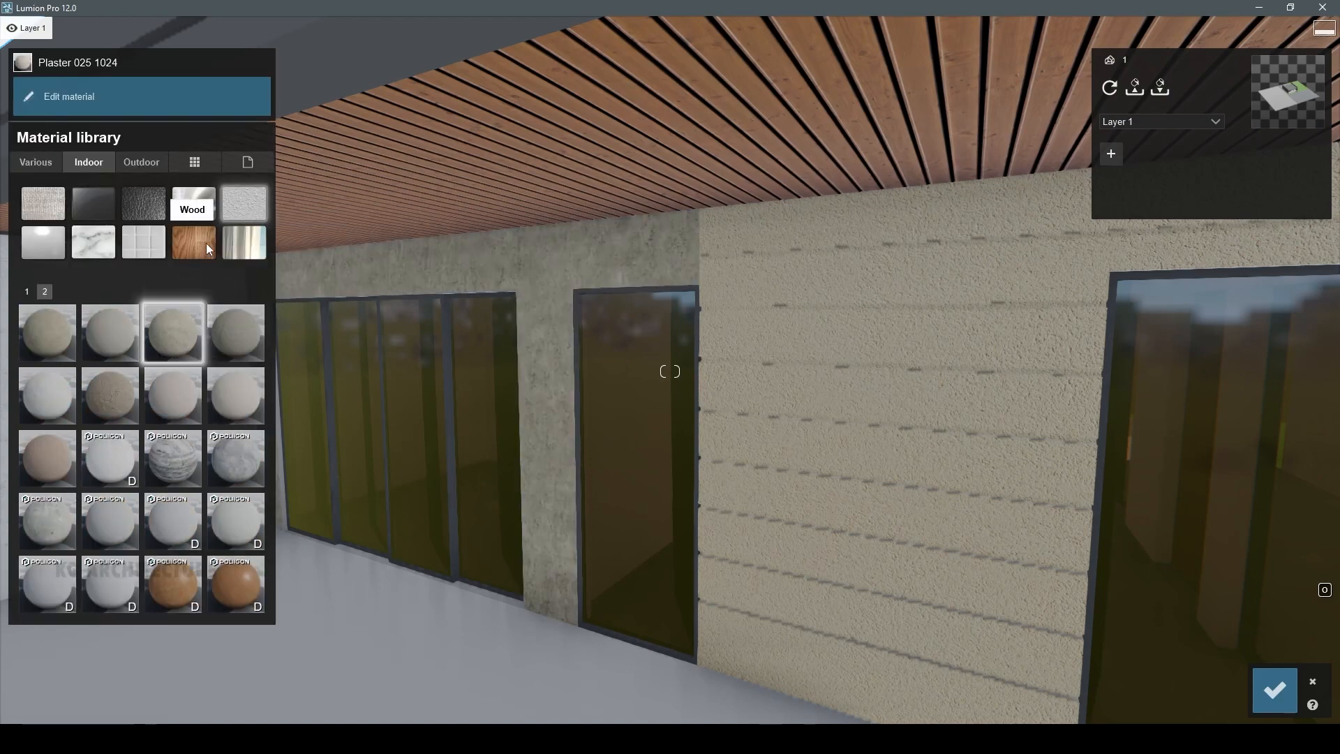
left_click(239, 208)
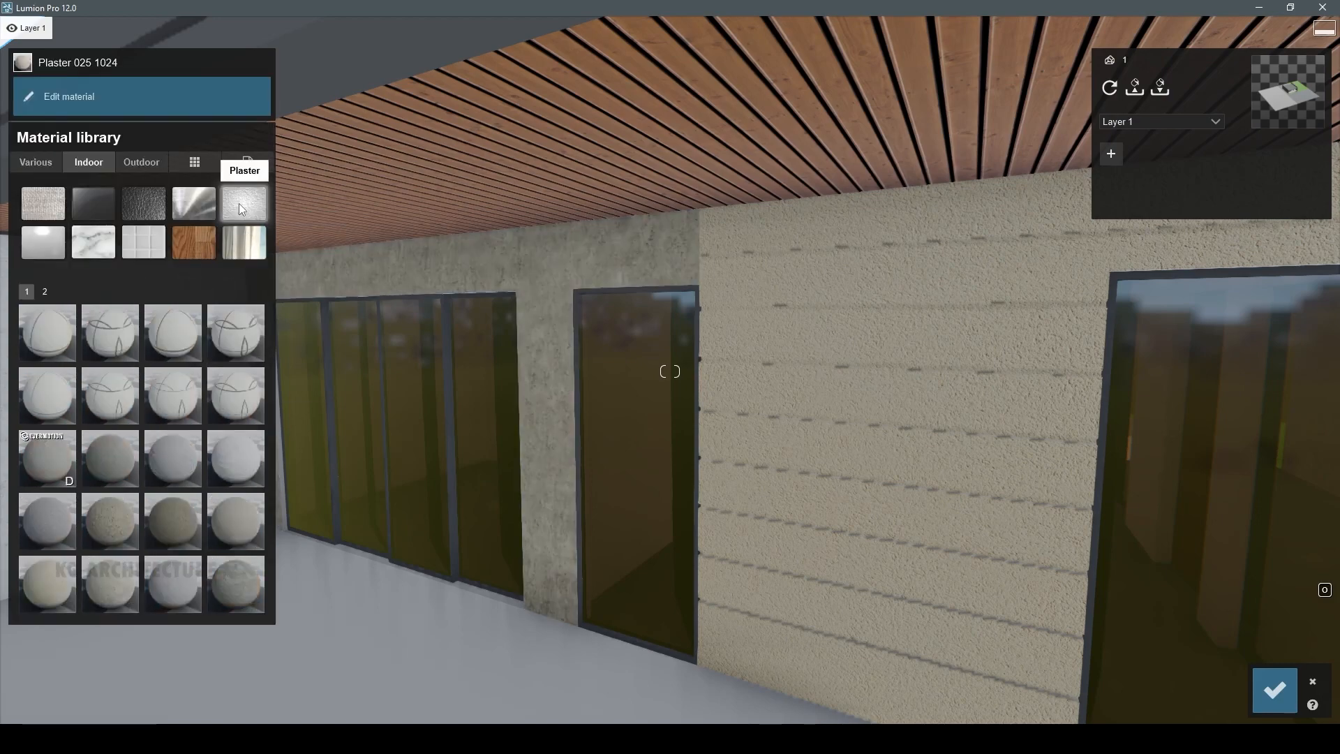
left_click(236, 461)
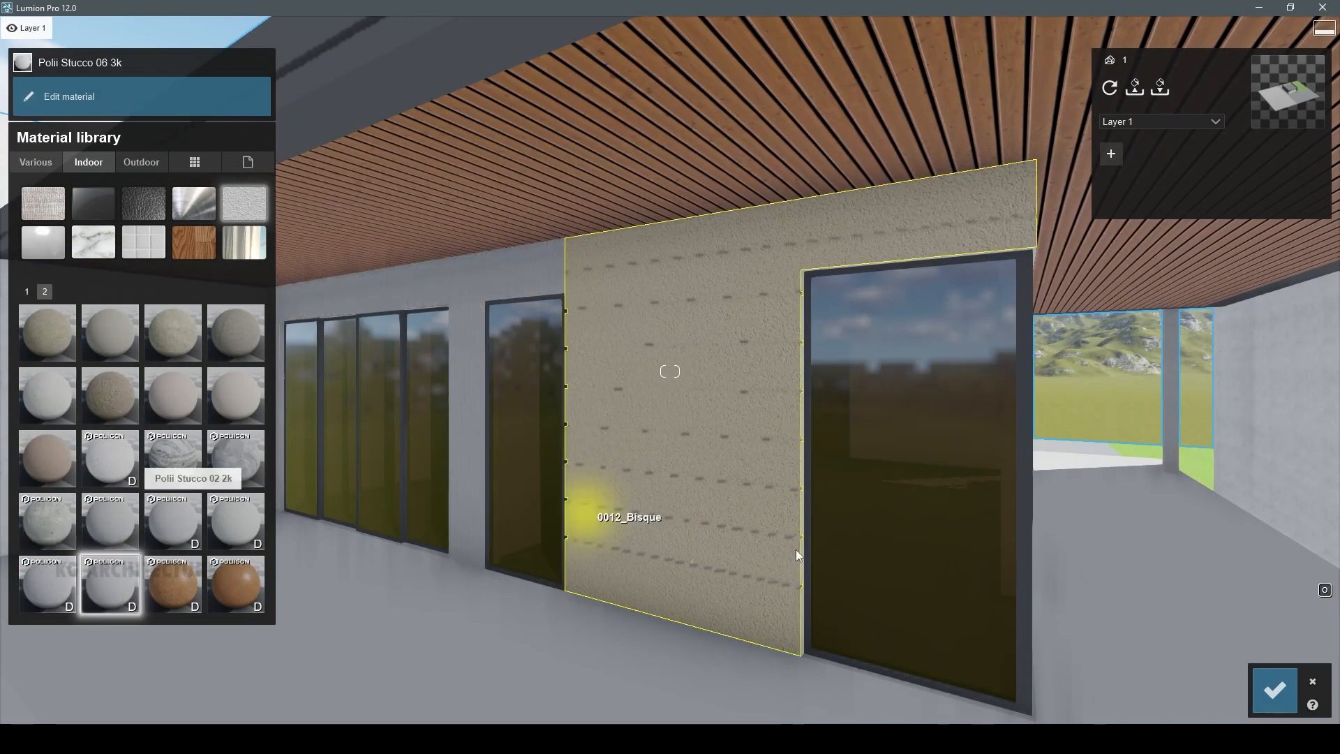
left_click(1270, 690)
- Recall the camera view of photo 3 and return to build mode
left_click(1251, 654)
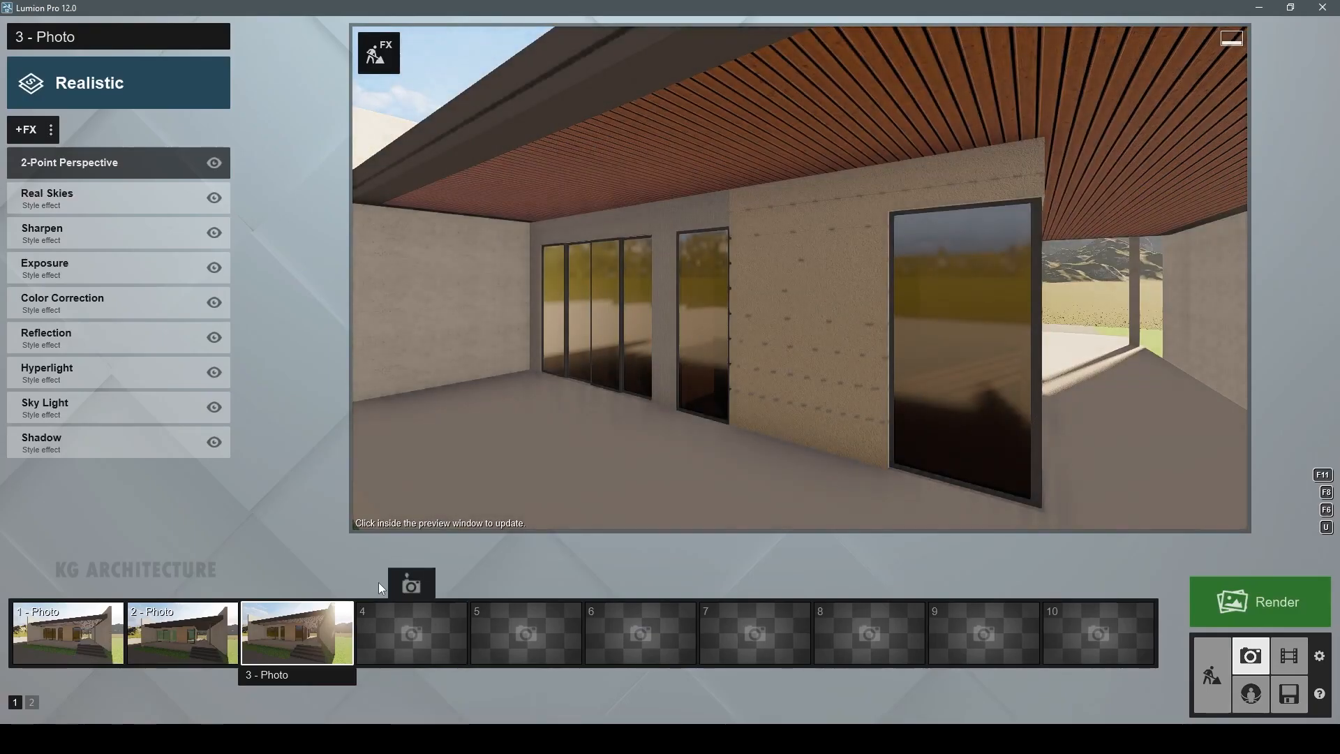
left_click(265, 642)
left_click(1212, 674)
- Replace the tinted window glass with a clear indoor glass material and save the change
left_click(677, 349)
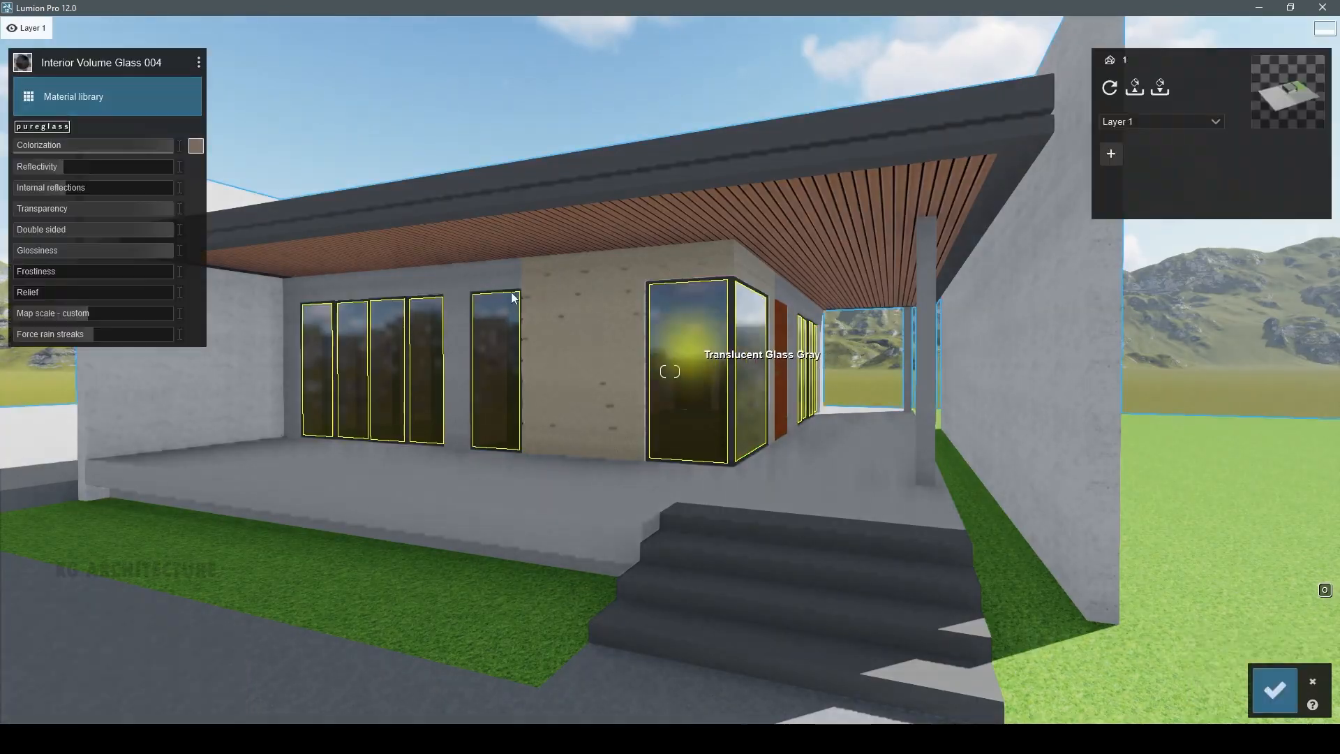
left_click(67, 112)
left_click(193, 466)
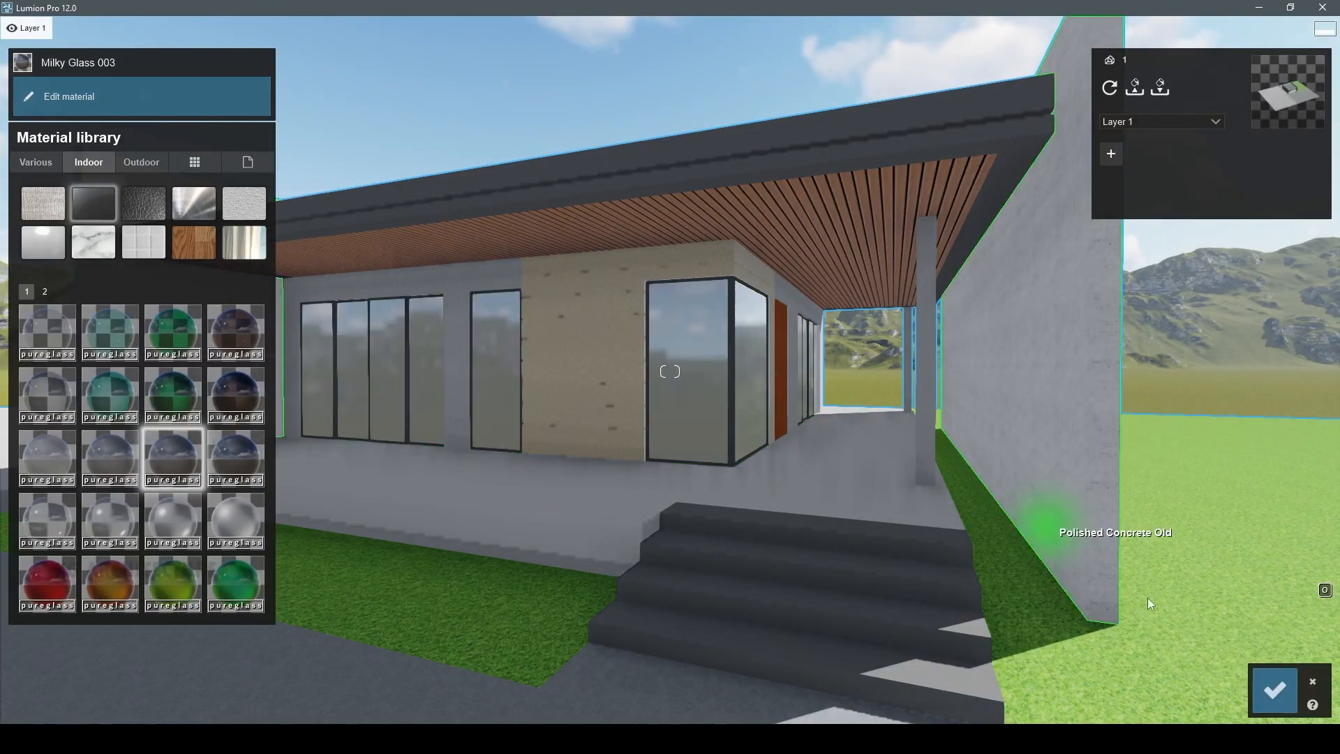
left_click(58, 384)
left_click(1274, 690)
- Apply the outdoor concrete material Polii Concrete 30 2k to the terrace floor and save the change
left_click(400, 537)
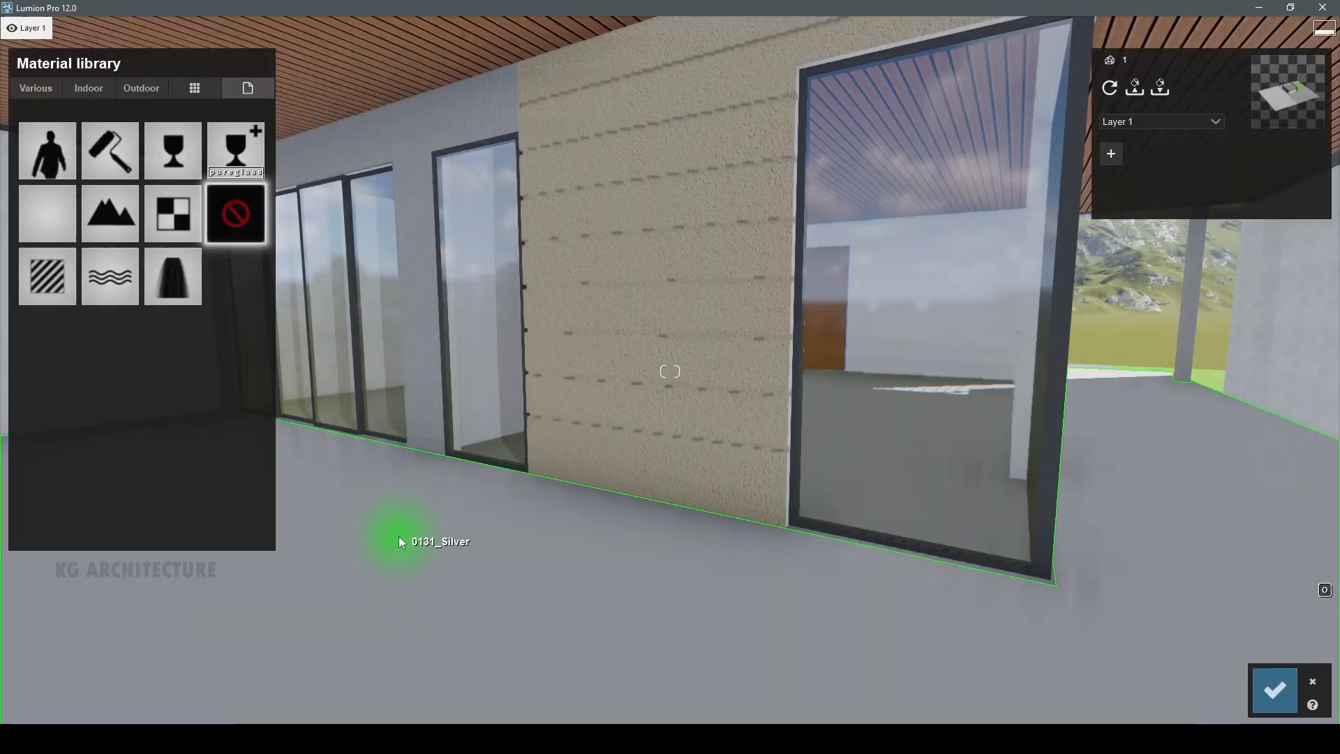
left_click(98, 91)
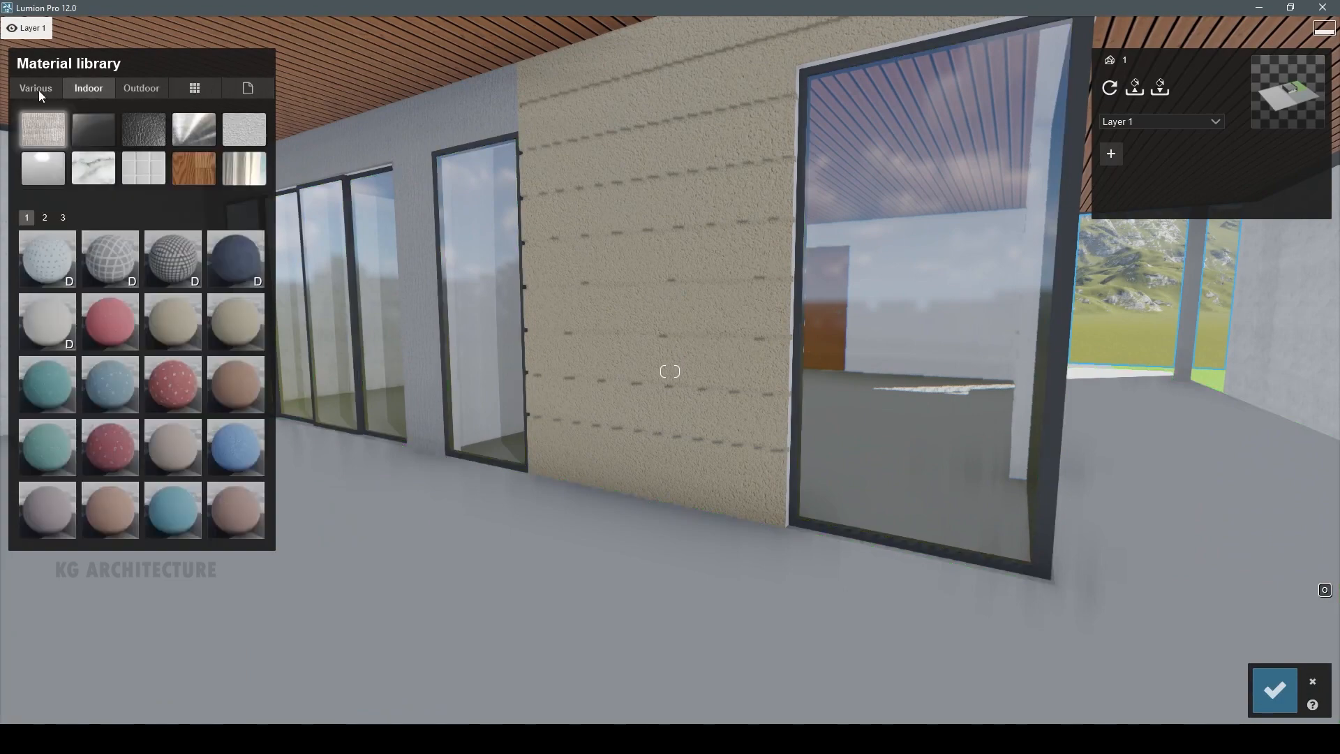
left_click(141, 88)
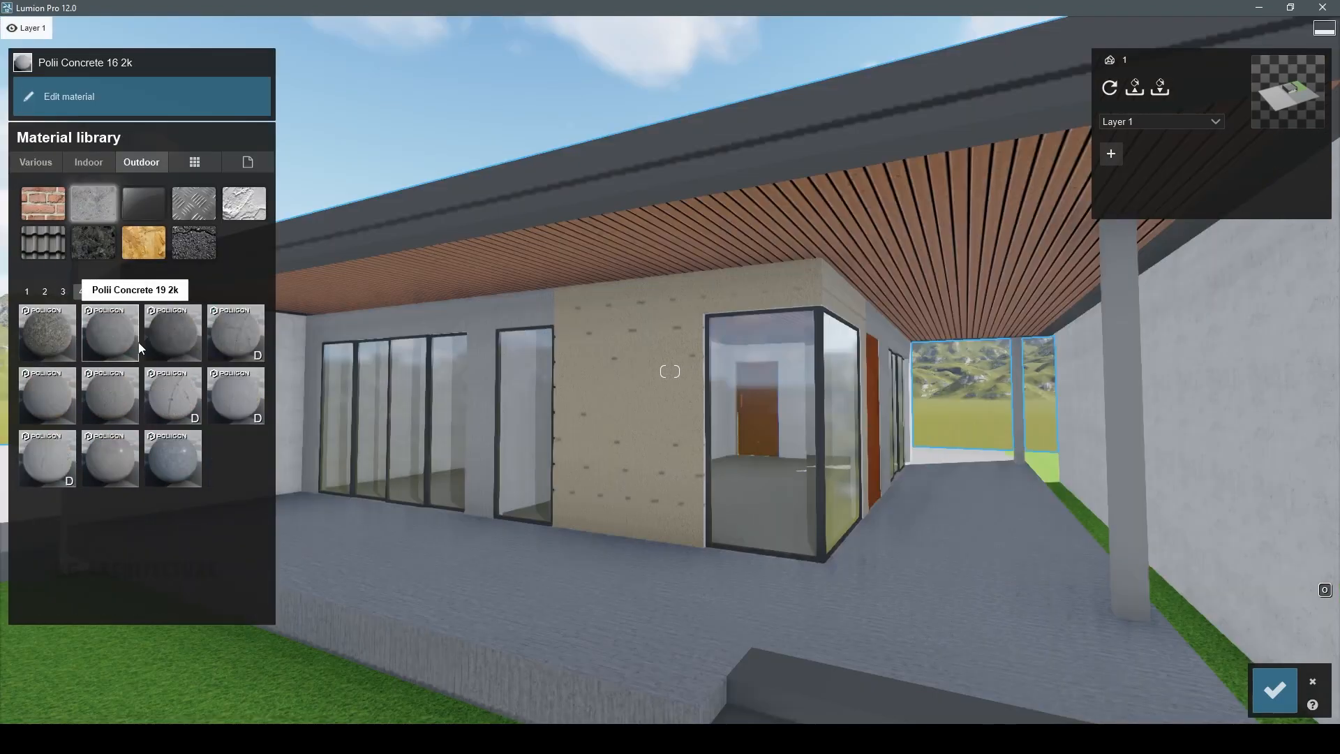
left_click(139, 343)
left_click(183, 343)
left_click(160, 395)
left_click(128, 378)
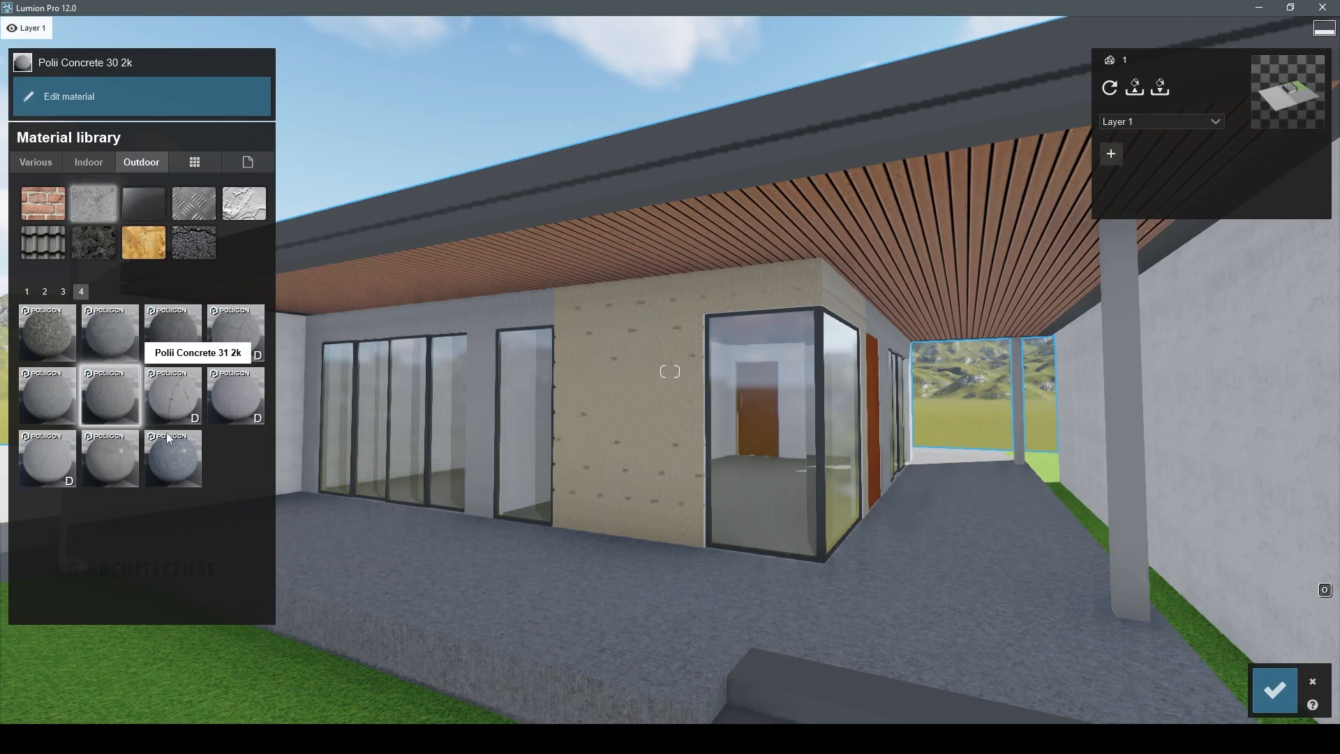
left_click(1275, 689)
- Copy the terrace floor's concrete material and paste it onto the dark gray stairs and roof slab using a standard material
key("s")
left_click(765, 583)
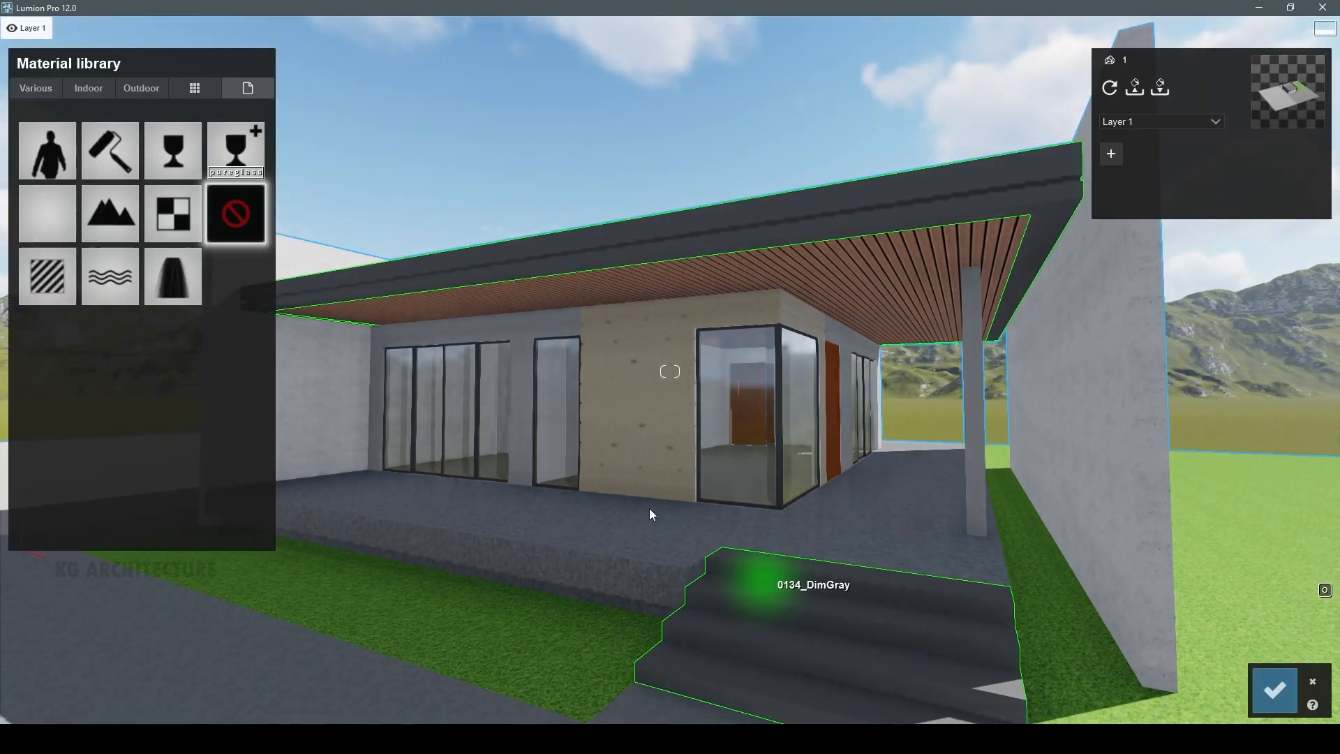
left_click(463, 482)
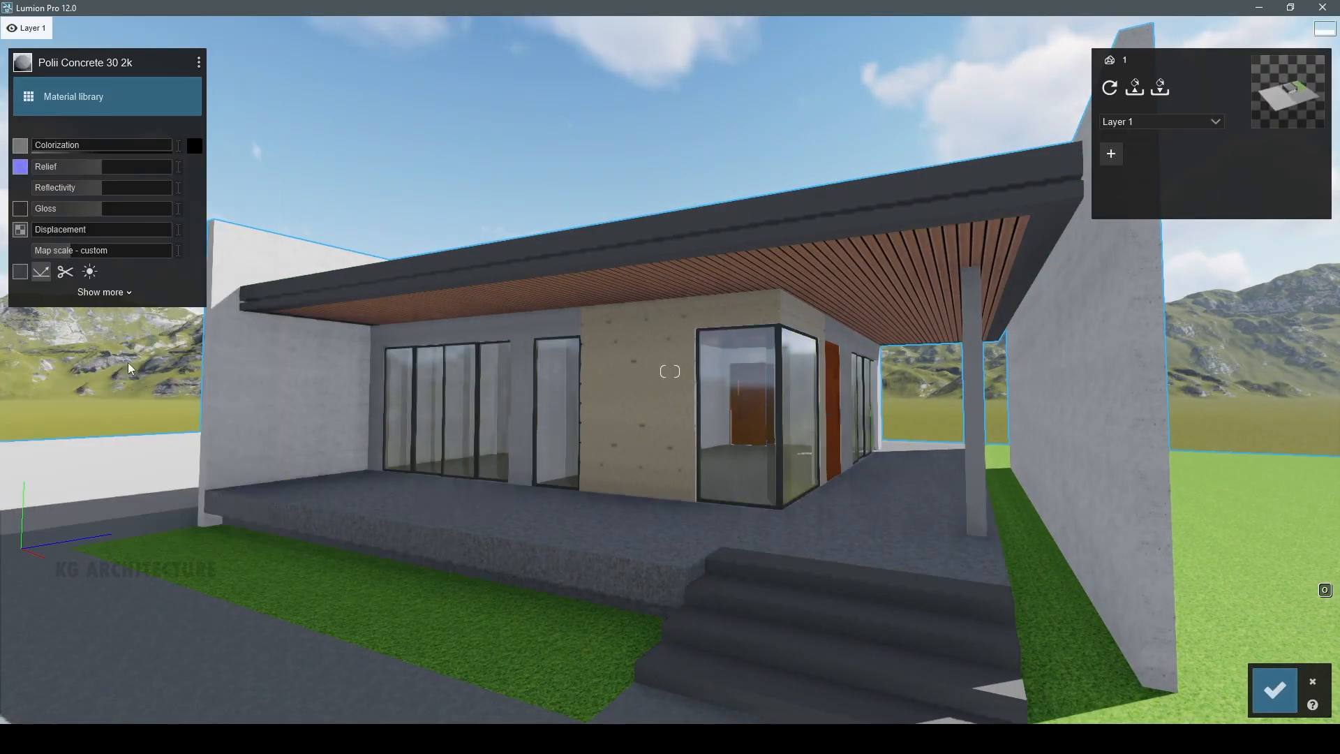
left_click(199, 62)
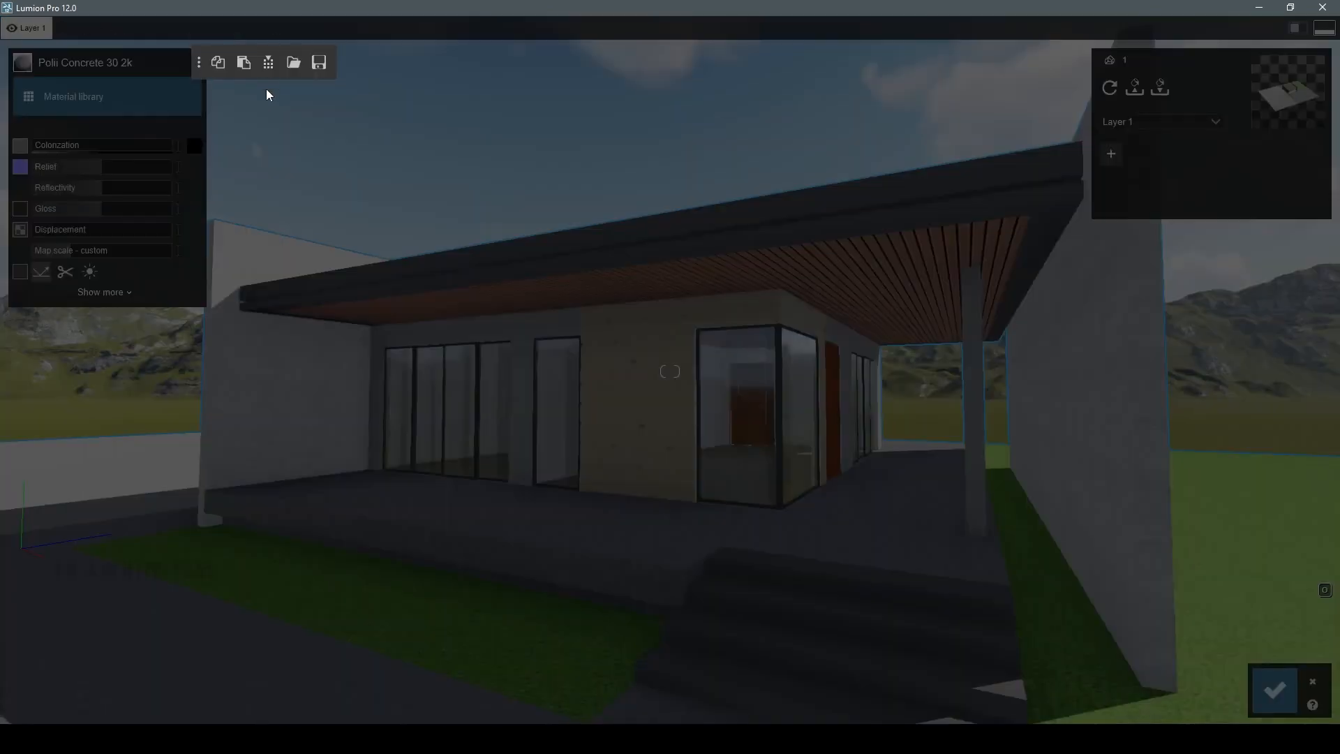
left_click(218, 63)
left_click(734, 649)
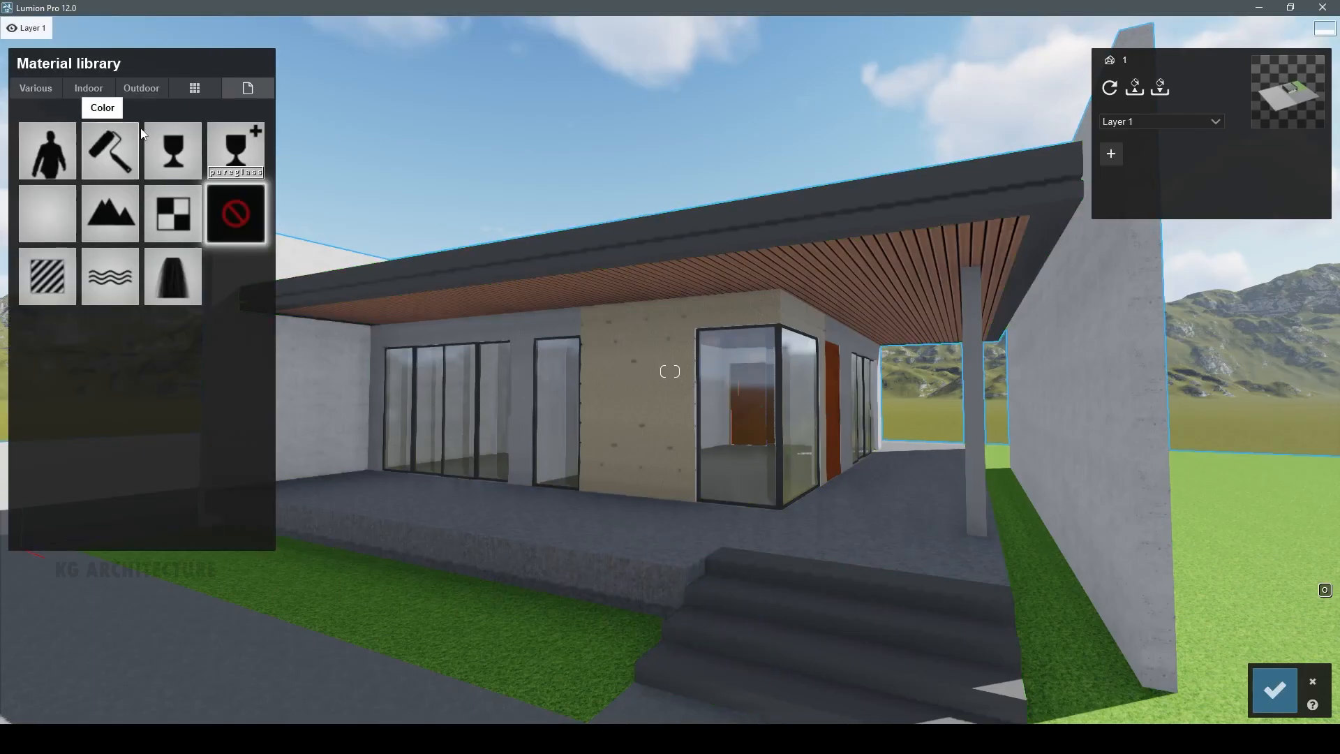
left_click(65, 283)
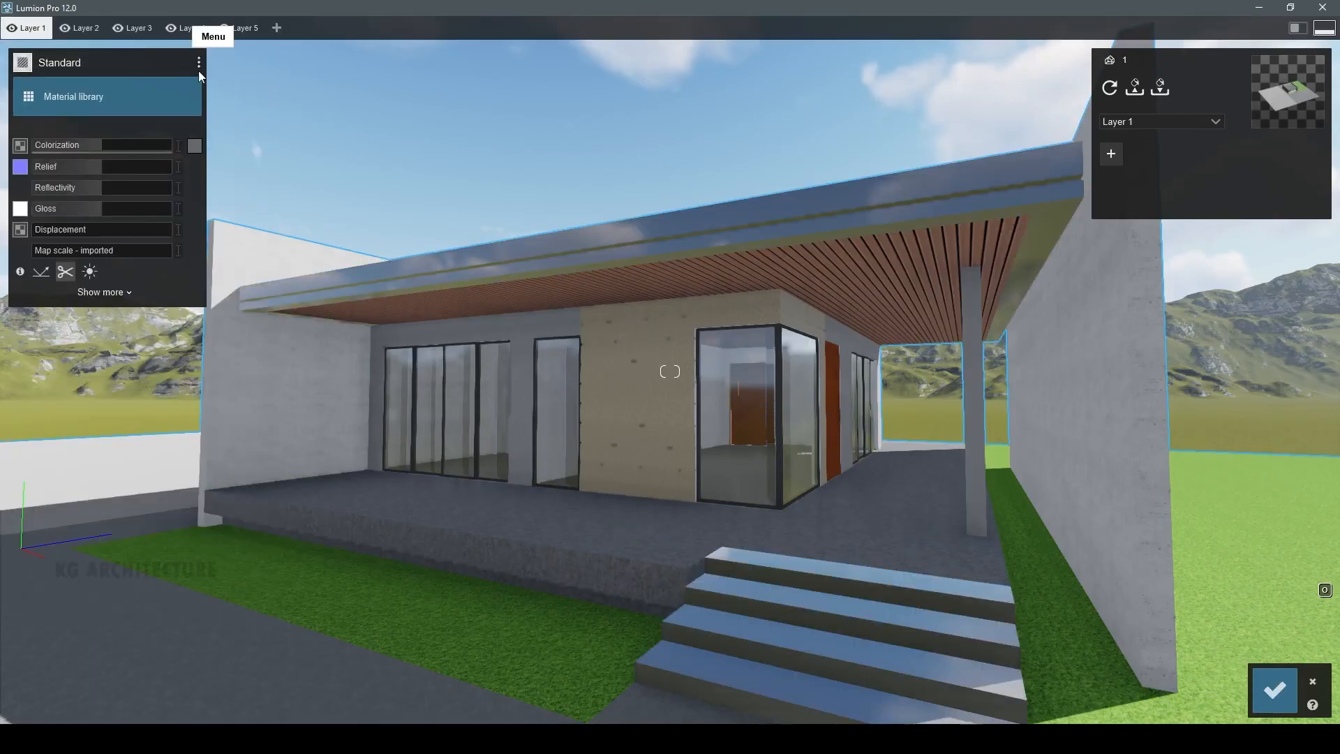
left_click(199, 62)
left_click(243, 63)
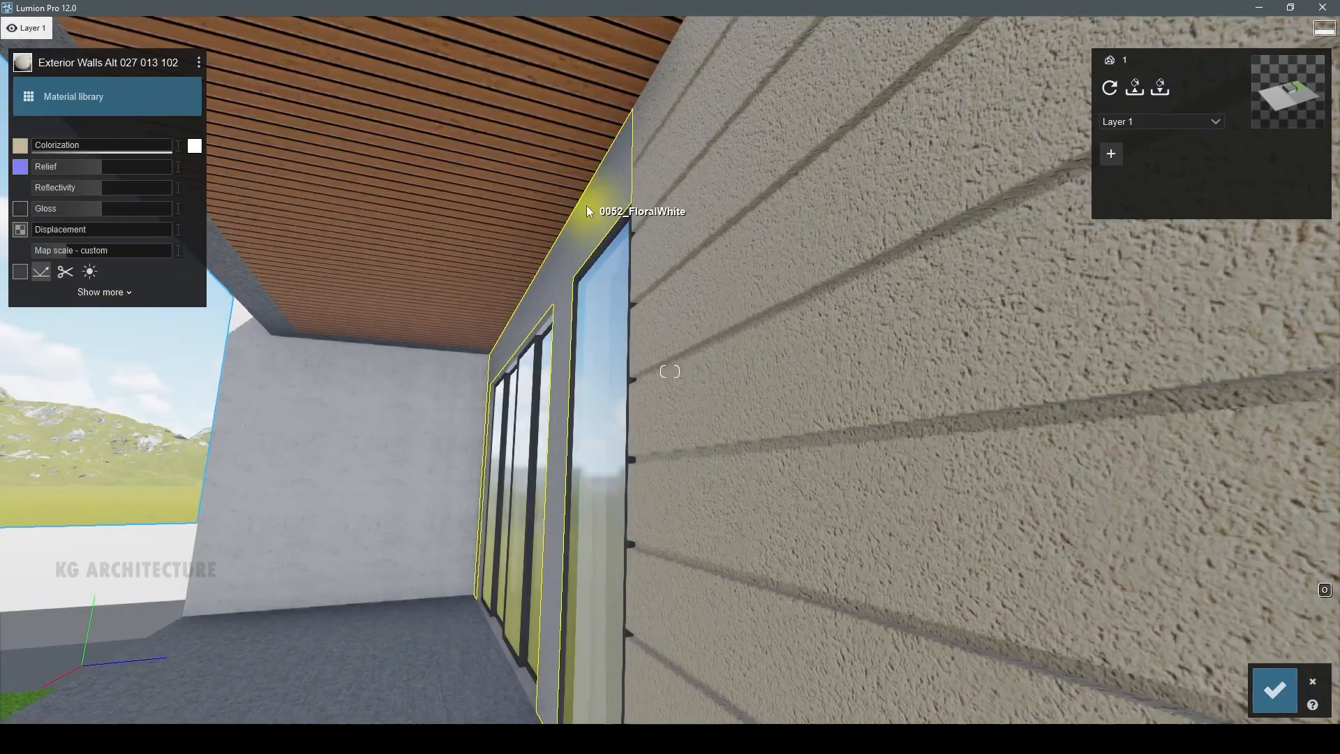
- Set the colorization colour of the Polii Stucco 06 3k wall to white and adjust the colorization strength
left_click(194, 146)
left_click_drag(227, 89, 213, 45)
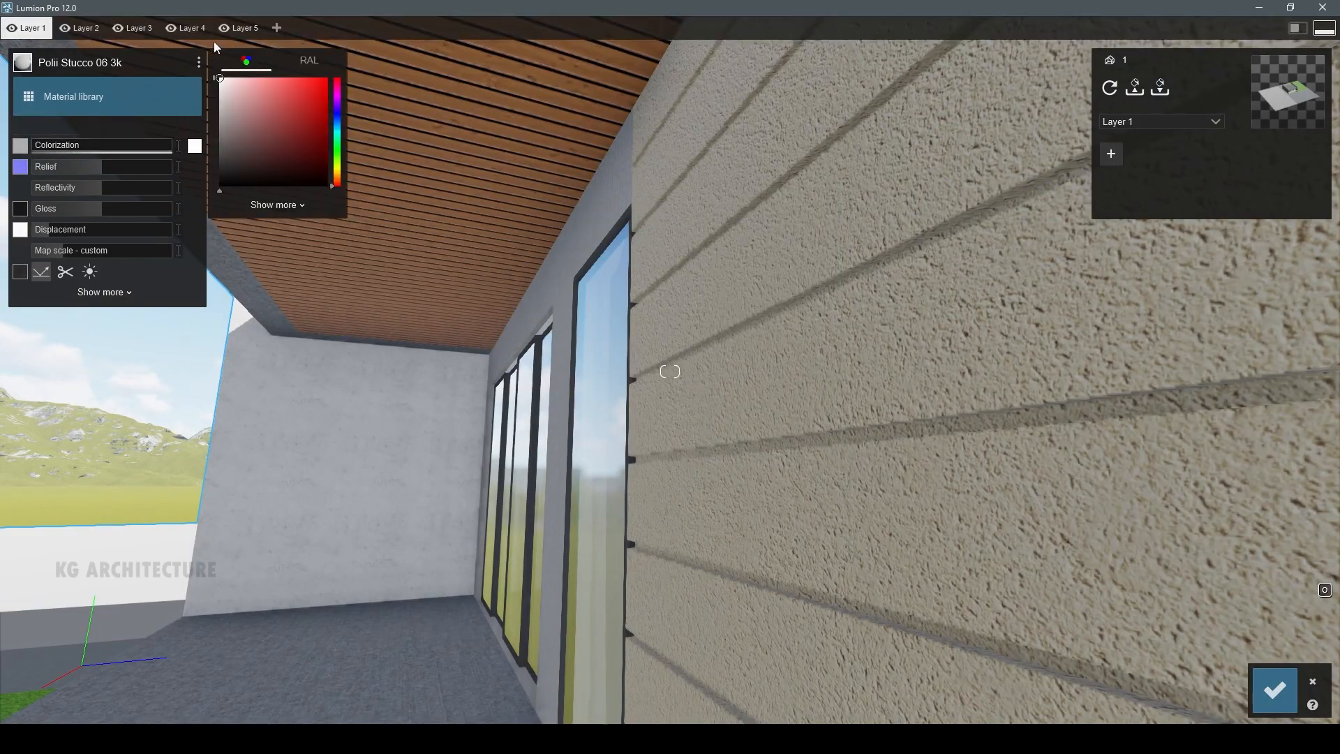
left_click_drag(103, 145, 141, 143)
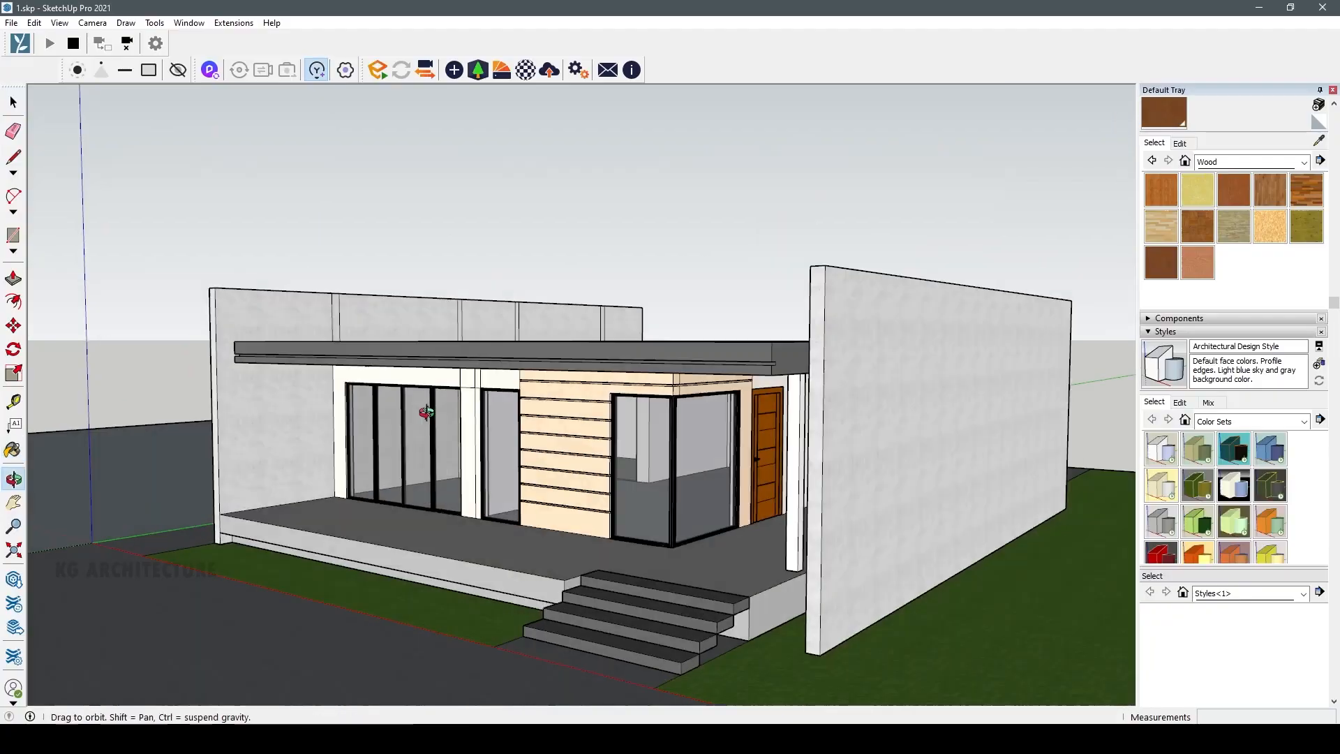
- In SketchUp, paste a copy of the metal railing beside the first section along the terrace's front edge
scroll(398, 464, "up", 5)
middle_click_drag(398, 463, 282, 529)
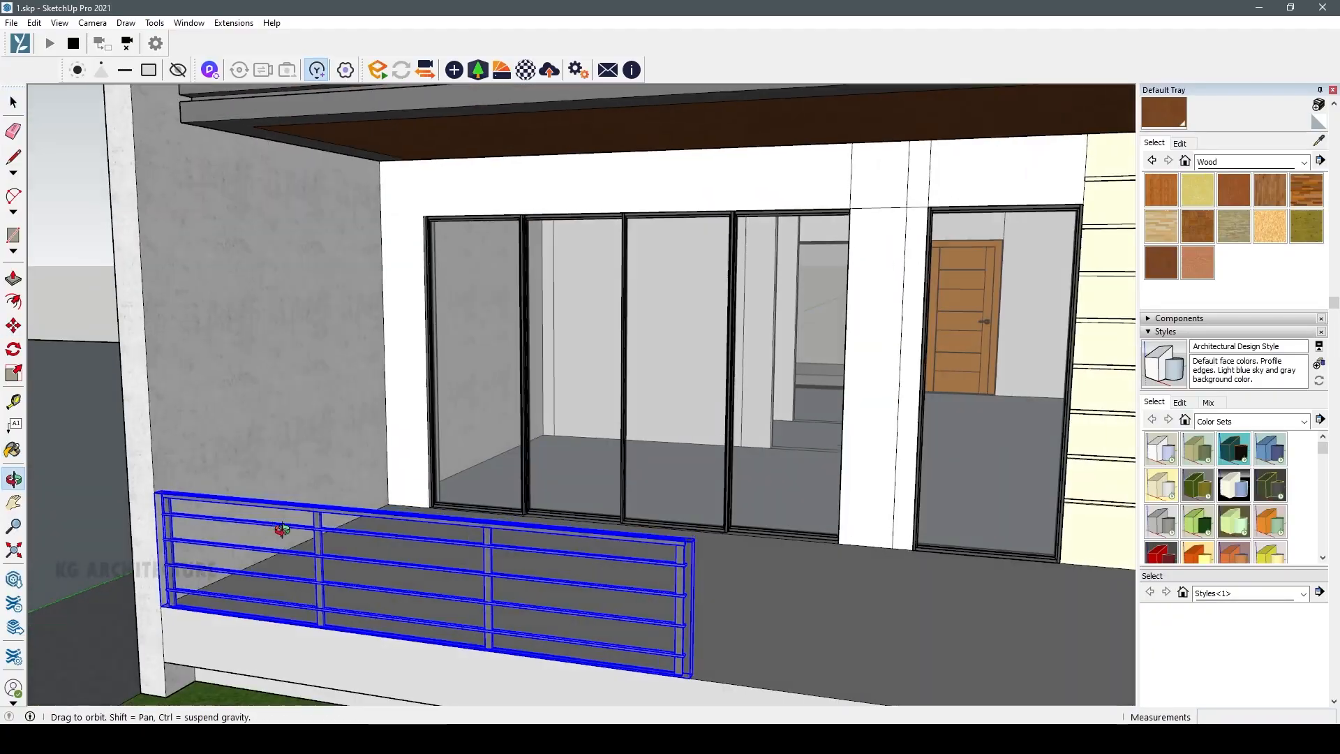
scroll(301, 491, "up", 2)
left_click_drag(461, 525, 458, 469)
scroll(421, 416, "down", 6)
middle_click_drag(421, 416, 244, 391)
middle_click_drag(377, 293, 475, 446)
key("ctrl+v")
scroll(309, 477, "up", 6)
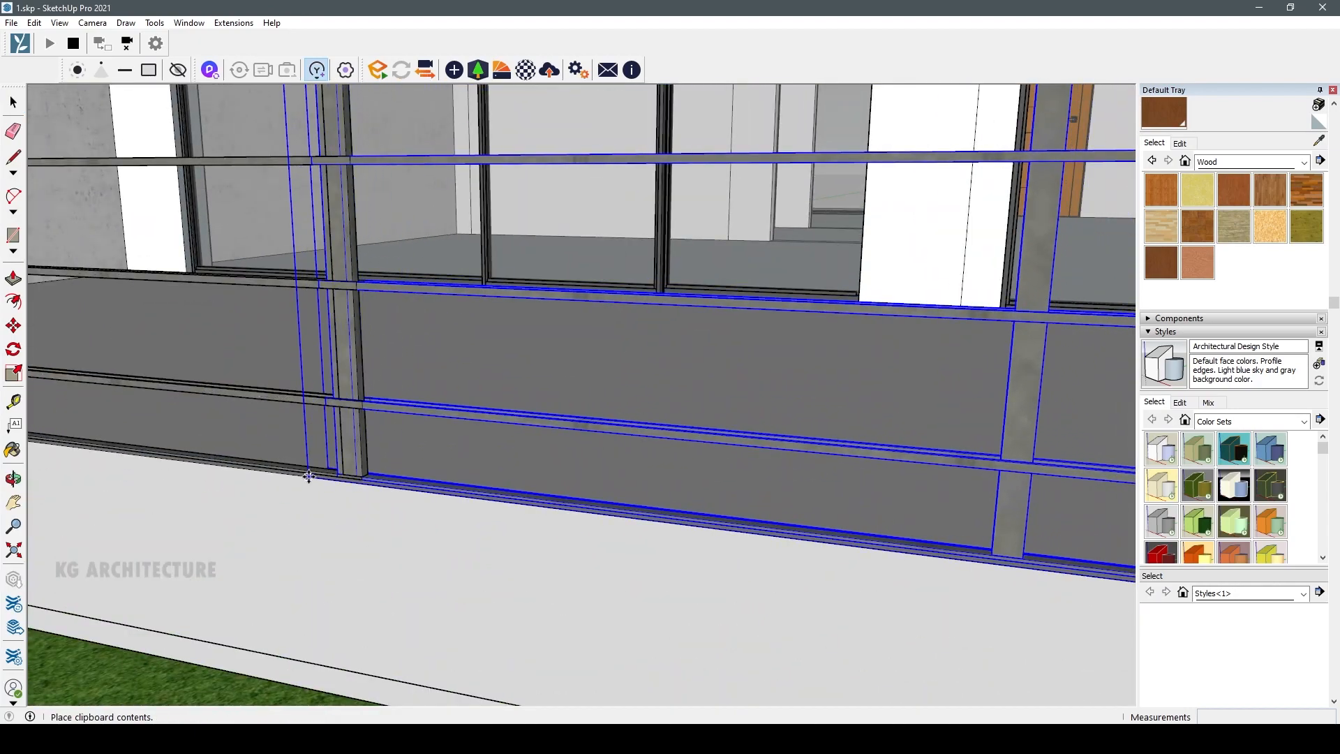
left_click(309, 476)
scroll(366, 455, "up", 5)
- Paste another railing copy at the end of the second section, continuing along the front edge toward the stairs
scroll(197, 406, "down", 9)
middle_click_drag(795, 457, 653, 463, "shift")
key("ctrl+v")
scroll(528, 450, "up", 6)
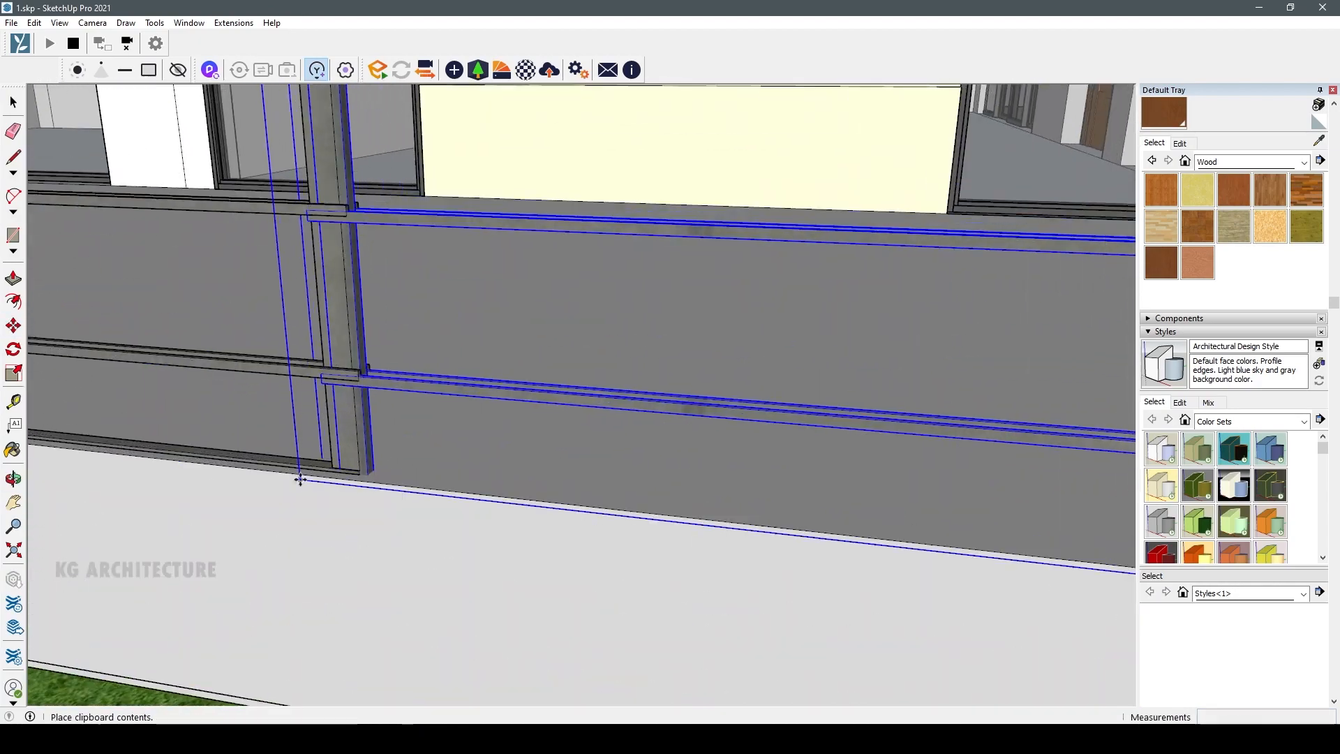
left_click(300, 479)
scroll(300, 480, "up", 3)
scroll(419, 418, "down", 10)
scroll(537, 380, "up", 3)
- Shorten the railing beside the stairs by scaling it along the red axis to about 0.91
key("space")
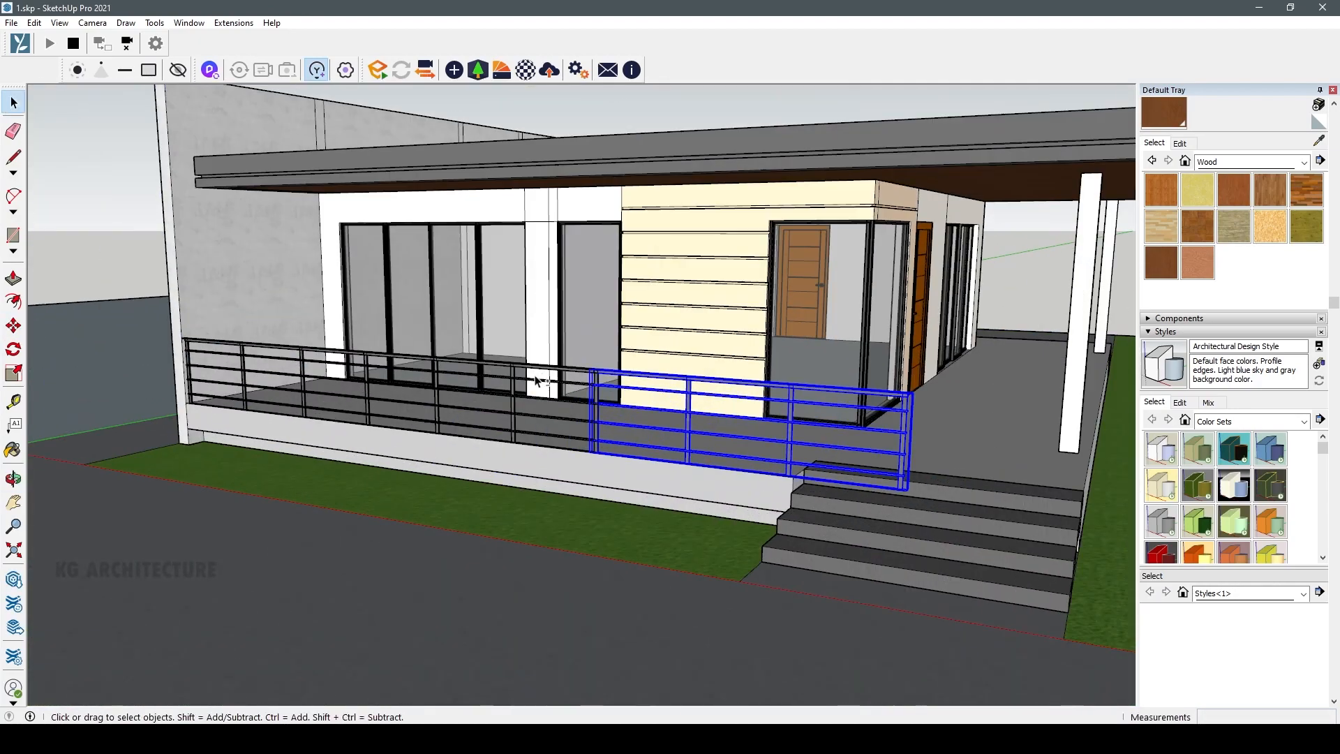
left_click(402, 474)
left_click(686, 515)
scroll(976, 443, "up", 4)
middle_click_drag(942, 439, 628, 453)
key("s")
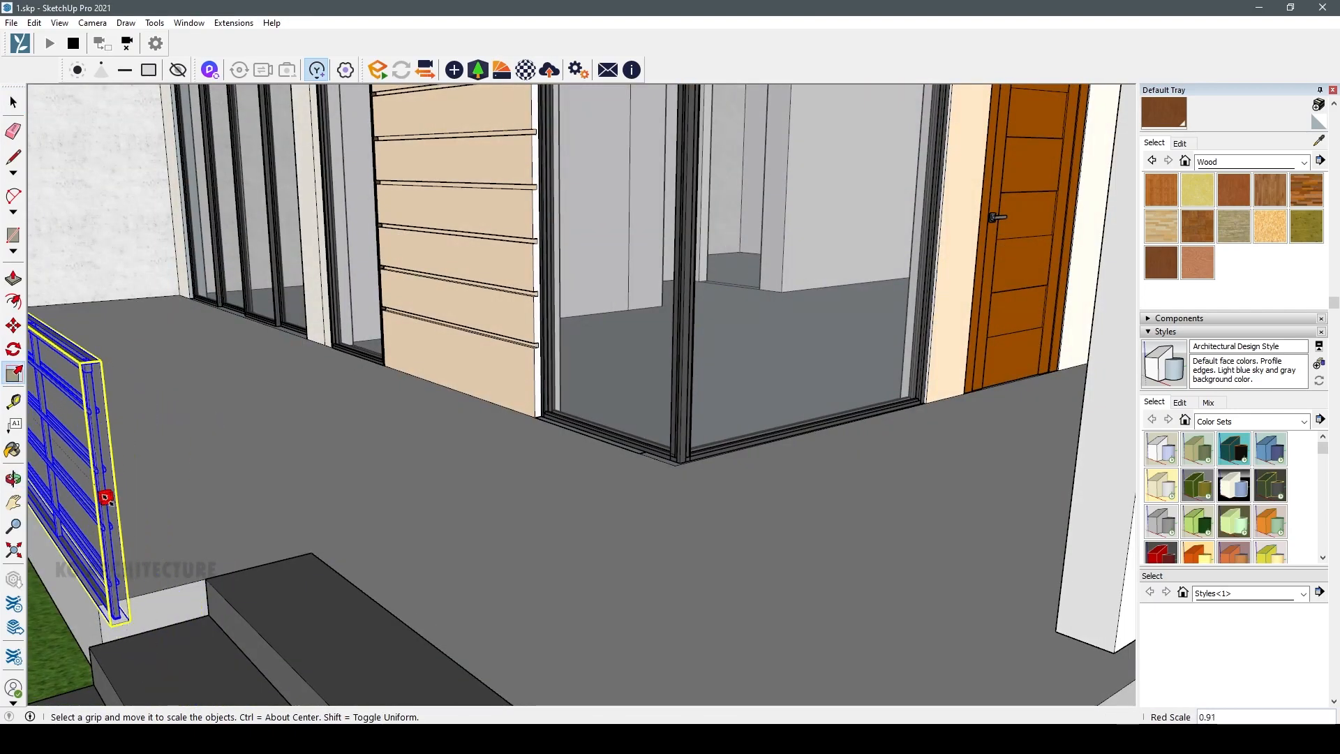
middle_click_drag(370, 503, 612, 442)
scroll(613, 443, "down", 8)
scroll(612, 442, "up", 1)
- Use Push/Pull on the terrace's front side to set its base back from the grass
key("space")
left_click(447, 210)
middle_click_drag(447, 209, 579, 300)
scroll(481, 547, "up", 5)
middle_click_drag(480, 547, 420, 507)
key("p")
left_click(264, 480)
left_click(419, 508)
scroll(419, 507, "down", 6)
scroll(804, 451, "up", 2)
scroll(831, 443, "down", 1)
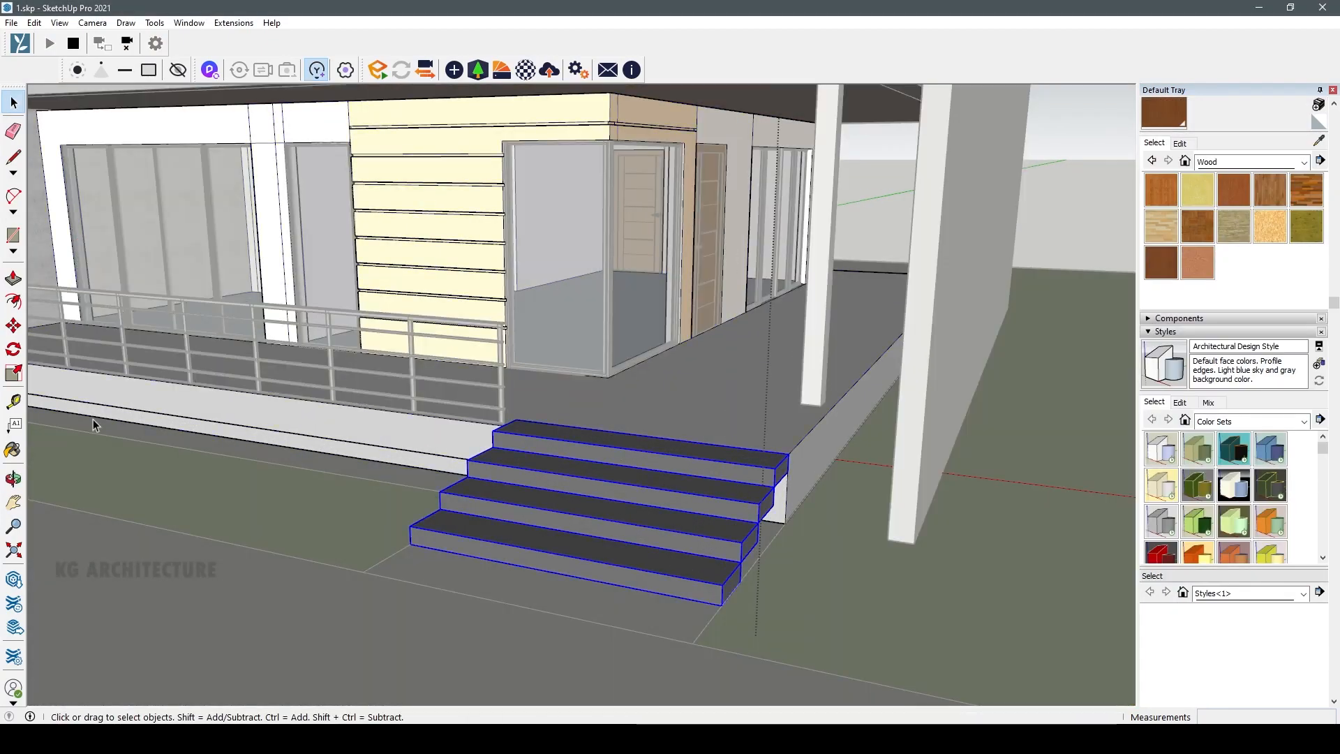
- Scale the entrance stairs and Push/Pull the terrace's side face near the column away from the grass strip
key("s")
scroll(729, 491, "up", 2)
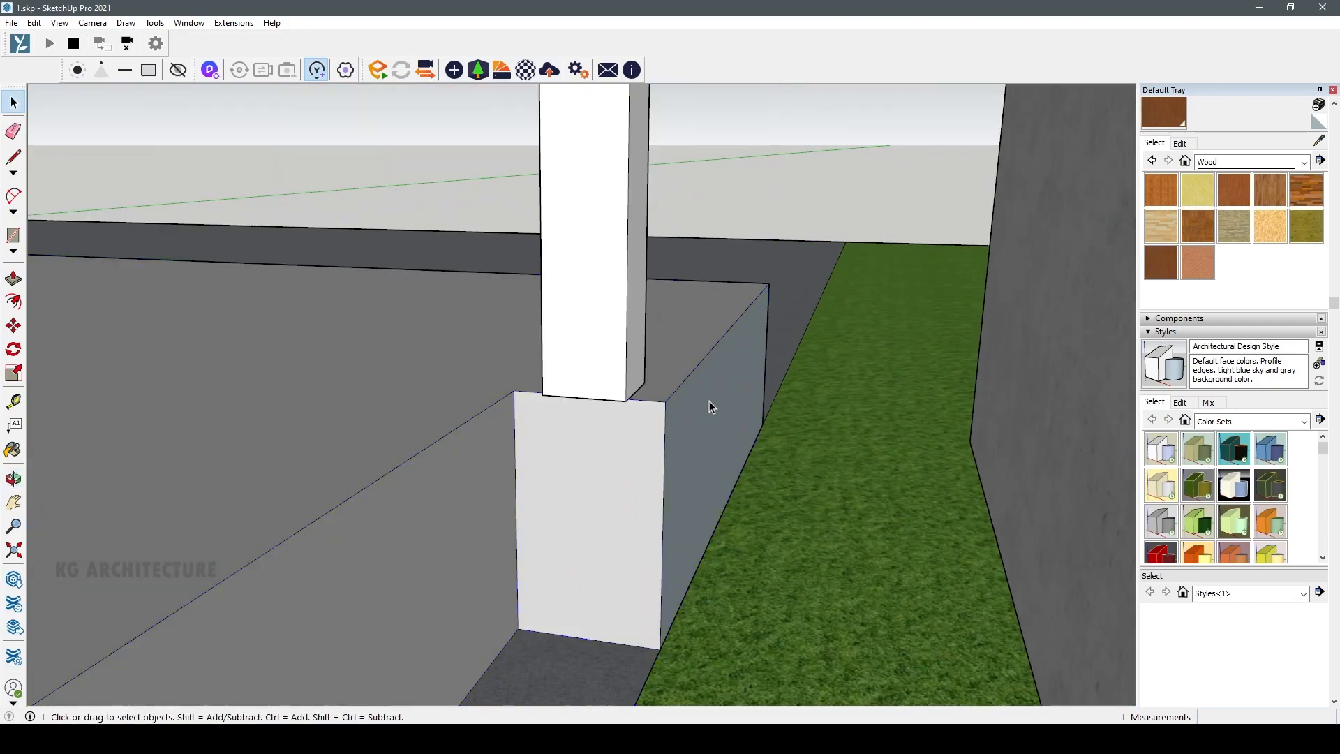
key("p")
left_click(710, 407)
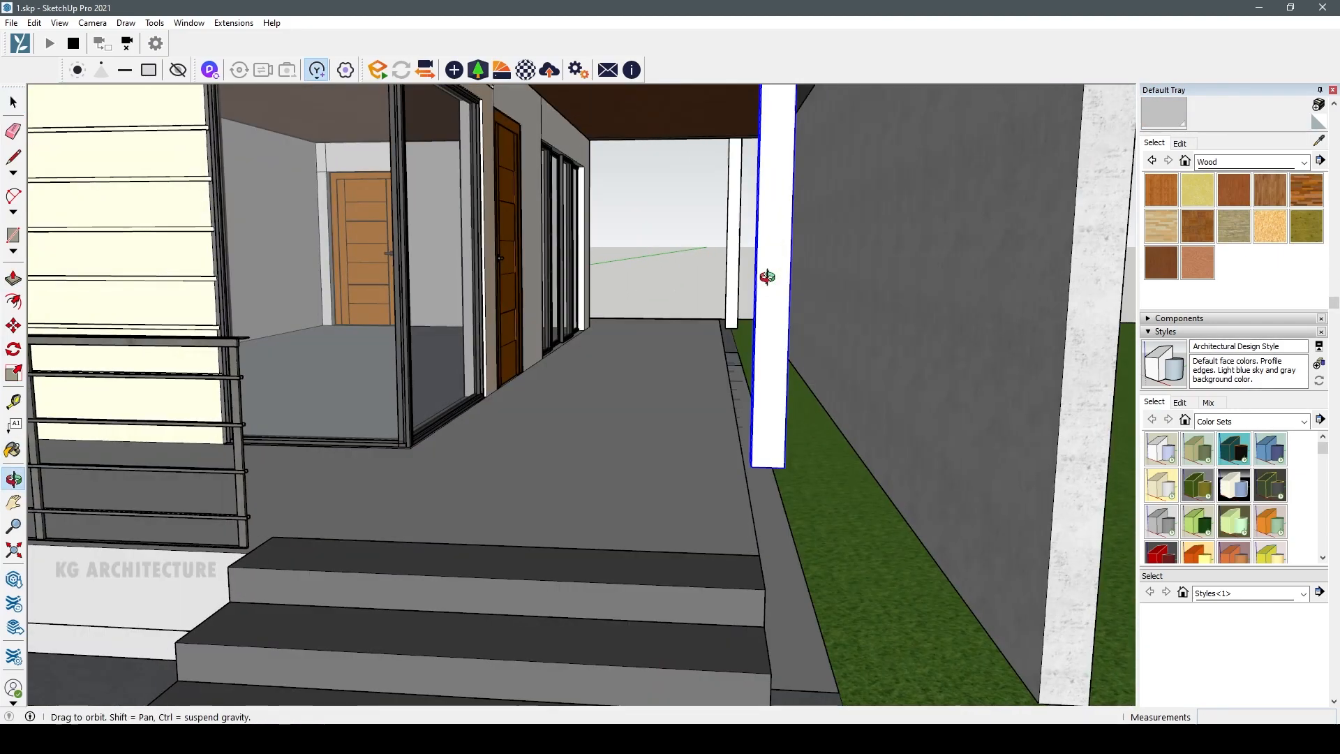
- Move the two side columns inward on the terrace and select the roof slab to adjust its outer edge
middle_click_drag(762, 275, 690, 279)
left_click(13, 325)
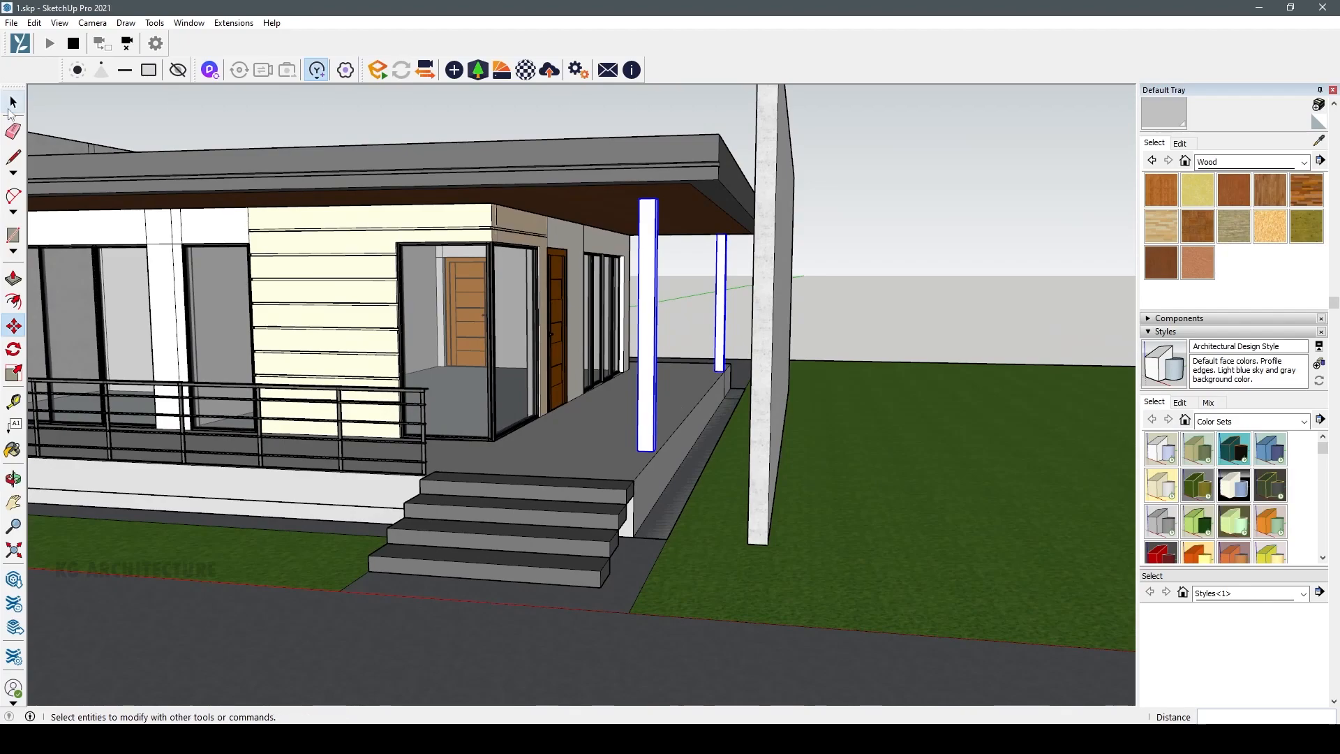
left_click(419, 194)
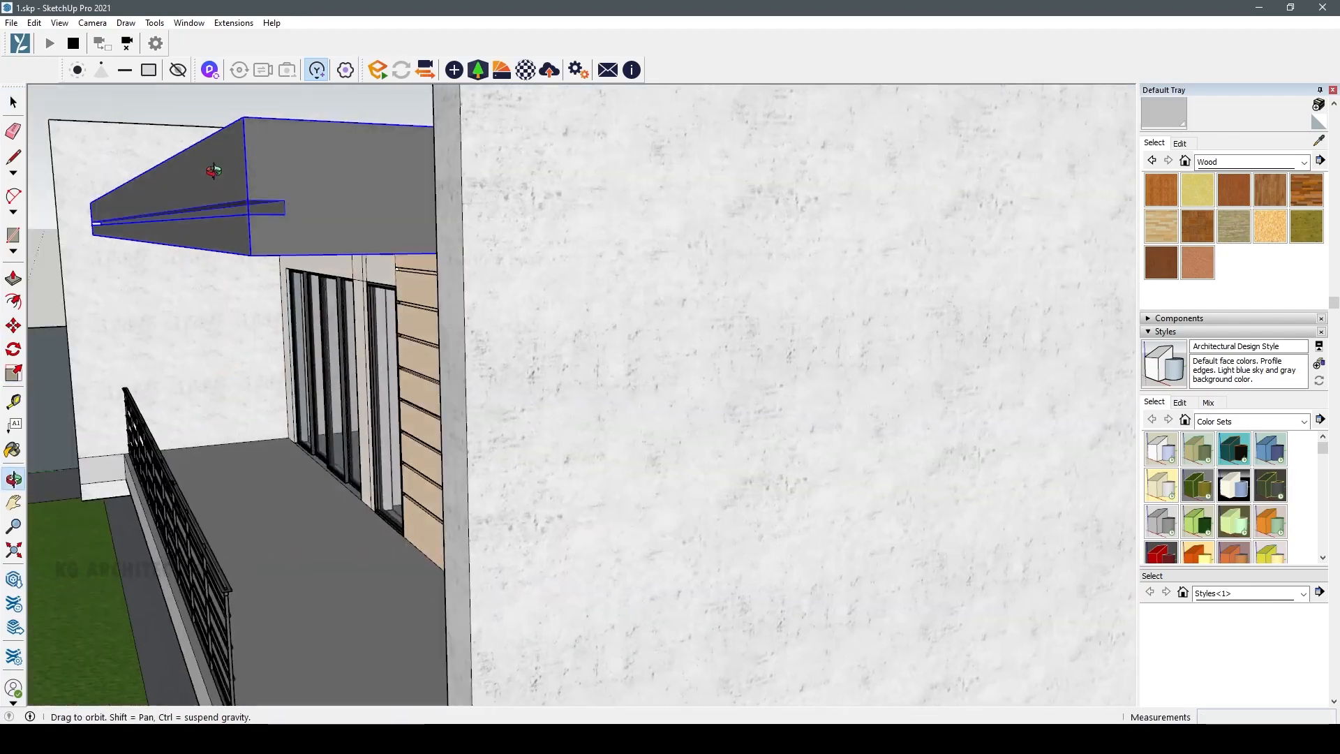
left_click(171, 215)
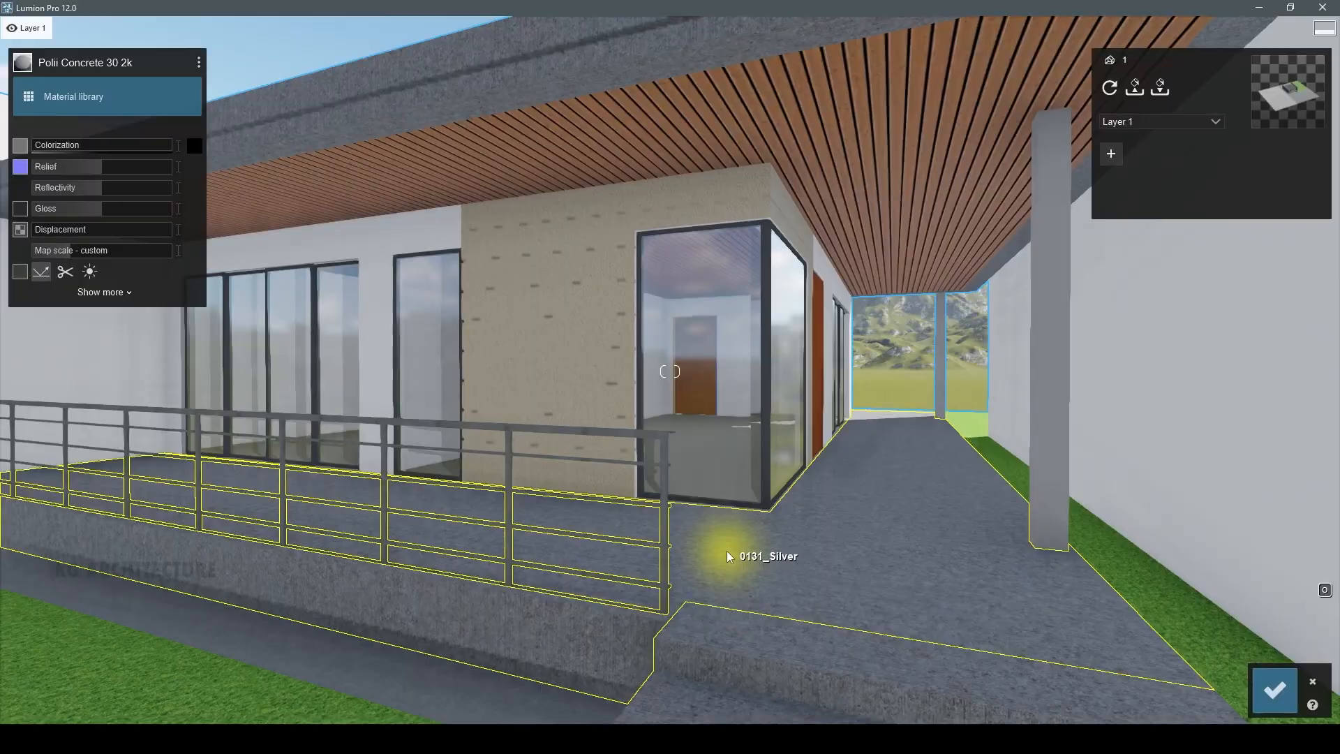
- Back in Lumion, try the outdoor materials Asphalt 003 1024, Asphalt 004 1024 and Asphalt 006 1024 on the terrace floor
left_click(46, 97)
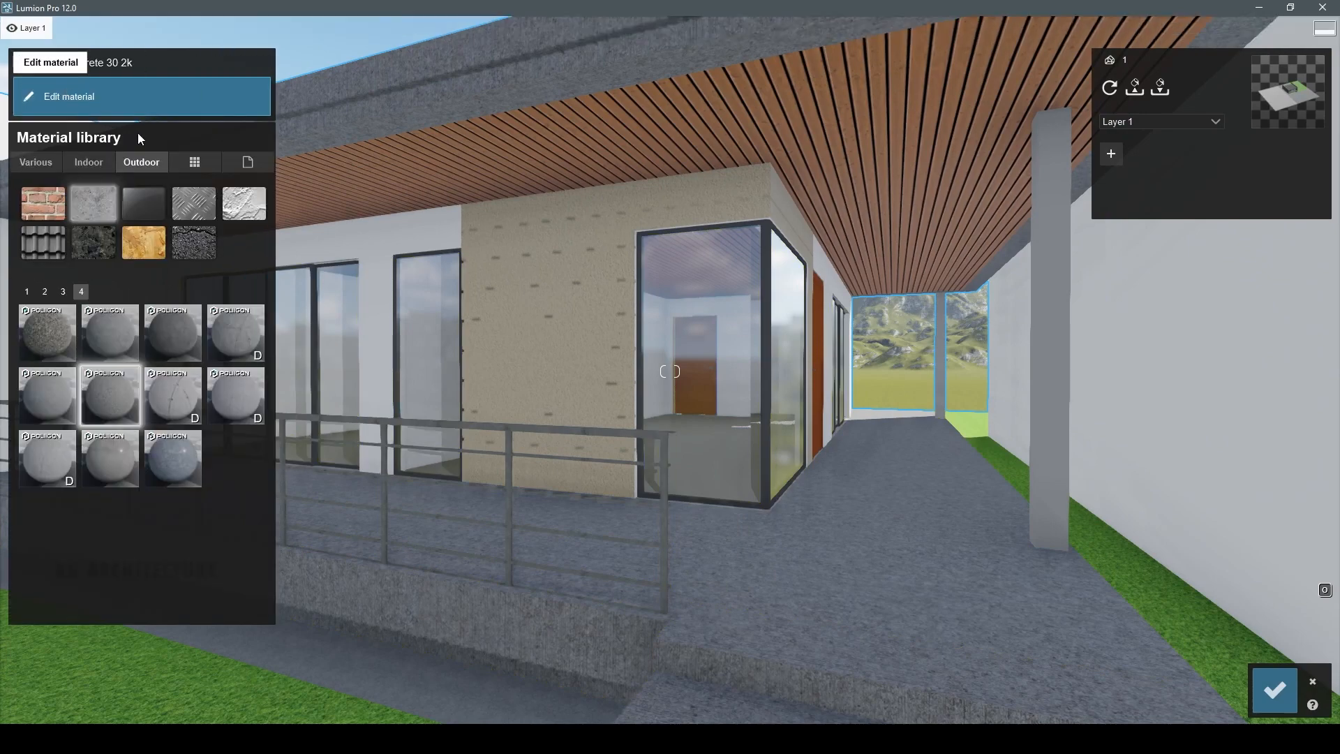
left_click(192, 216)
left_click(194, 246)
left_click(199, 331)
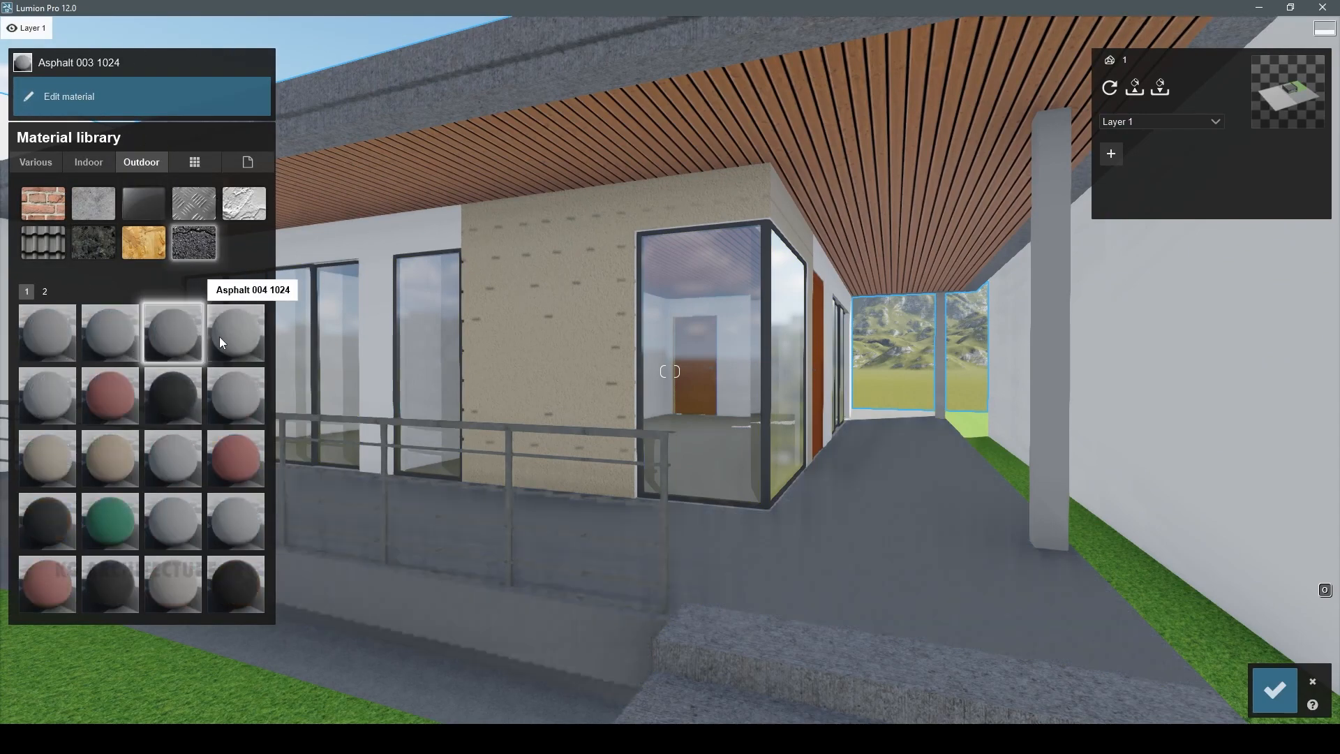
key("w")
right_click_drag(1116, 328, 336, 367)
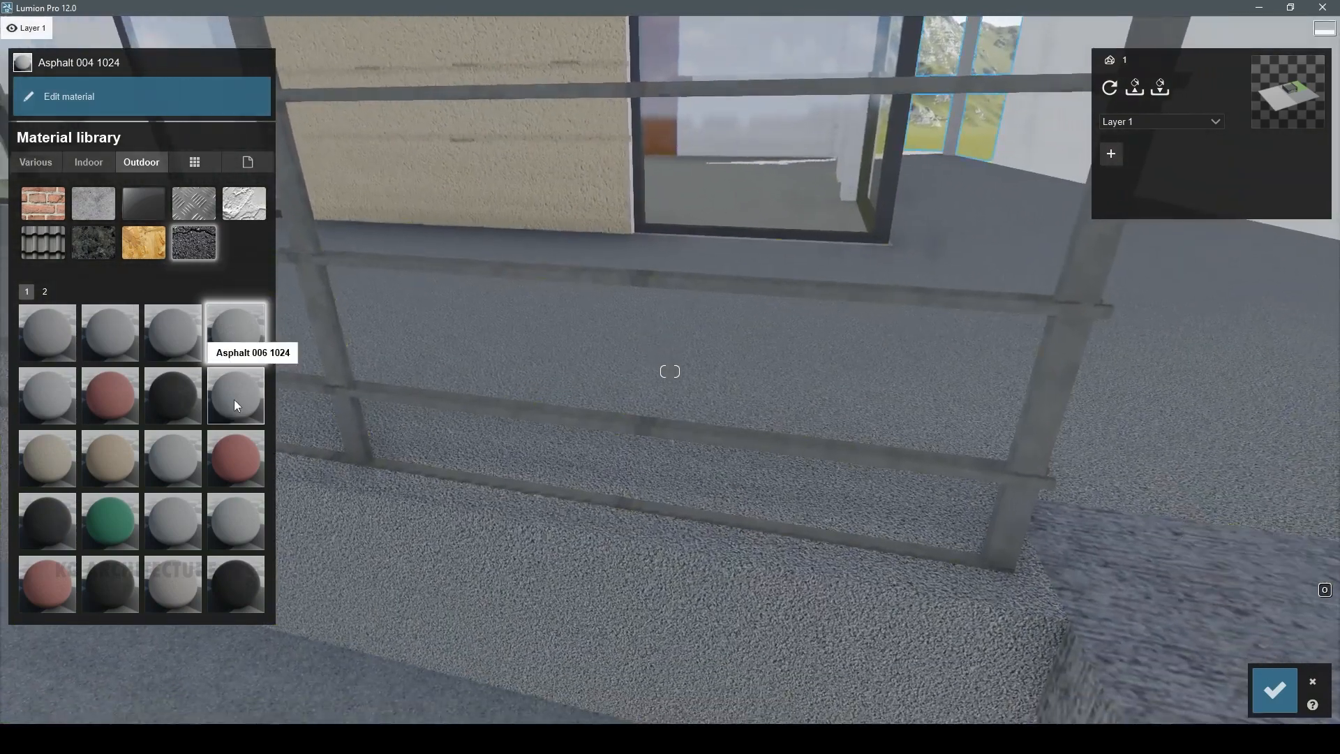
left_click(234, 400)
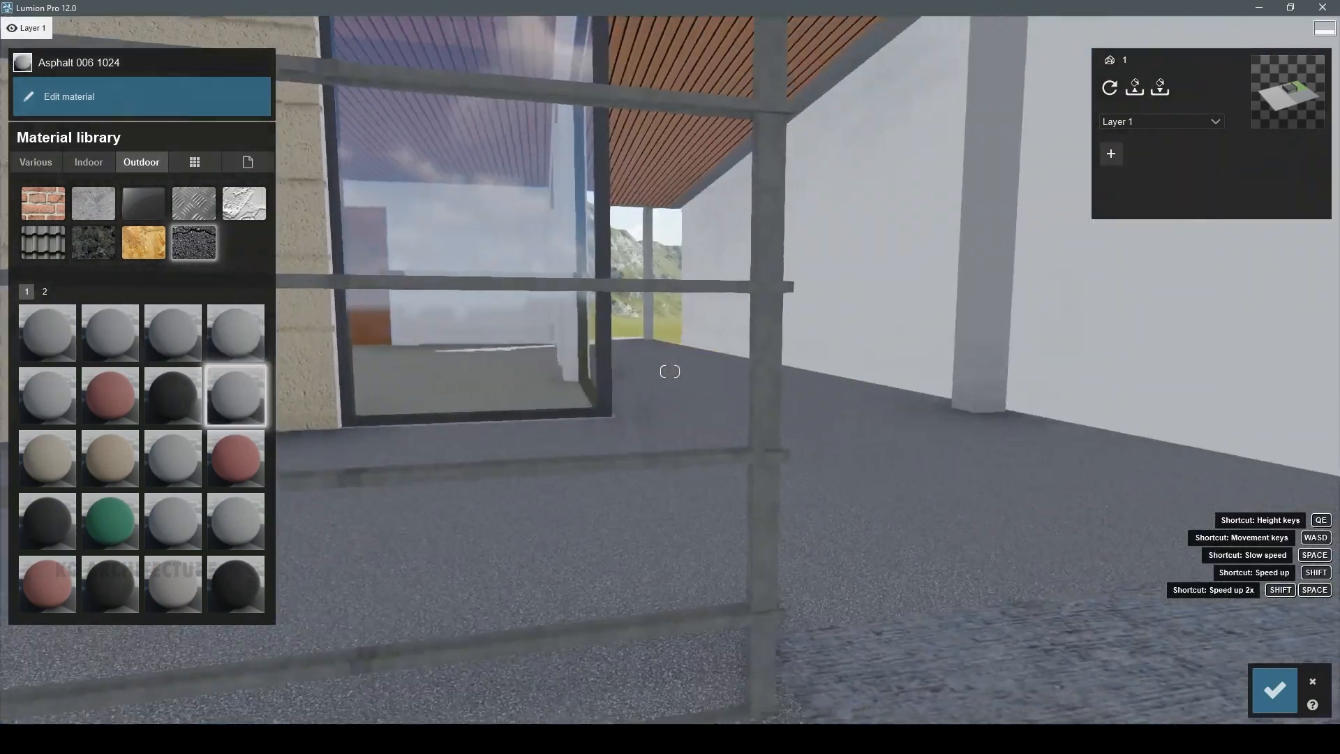
right_click_drag(295, 497, 145, 488)
- Apply the outdoor wood material Polii Wood Flooring 06 3k to the terrace floor and view it from farther away
left_click(143, 242)
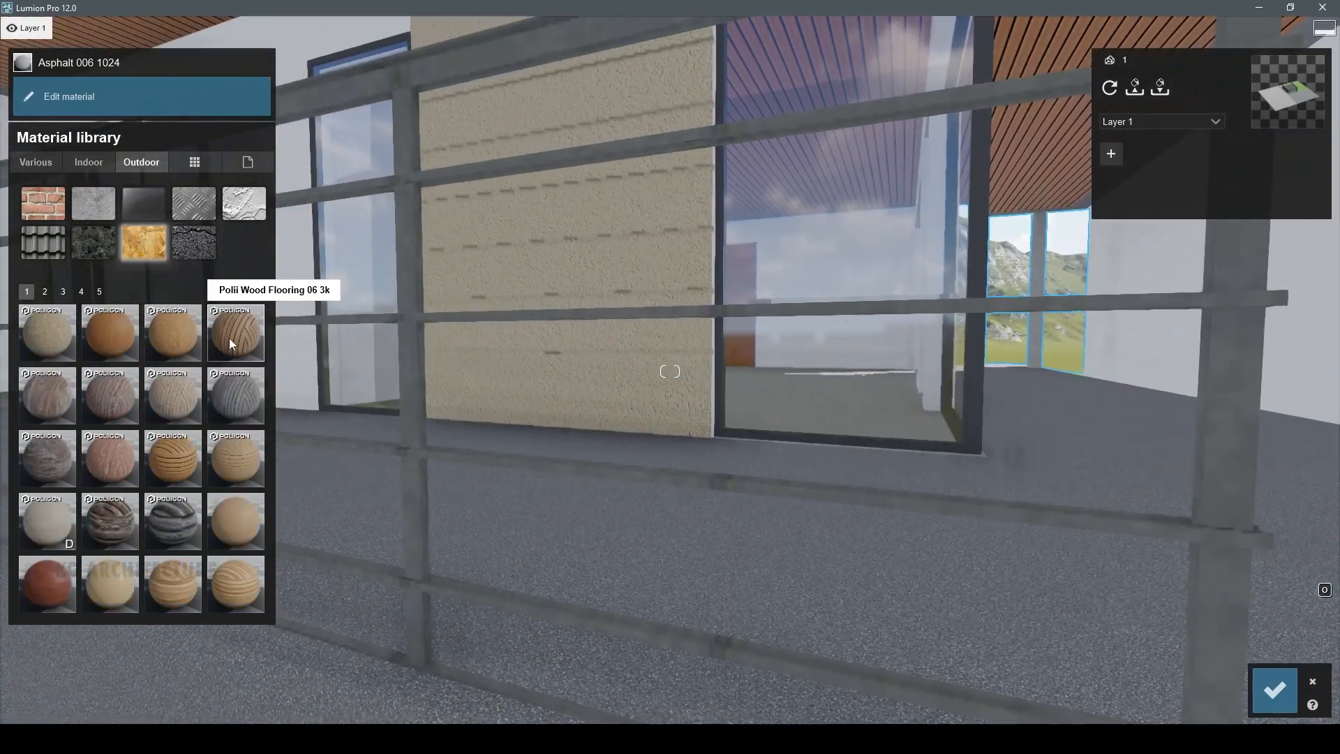
left_click(231, 343)
scroll(713, 358, "down", 10)
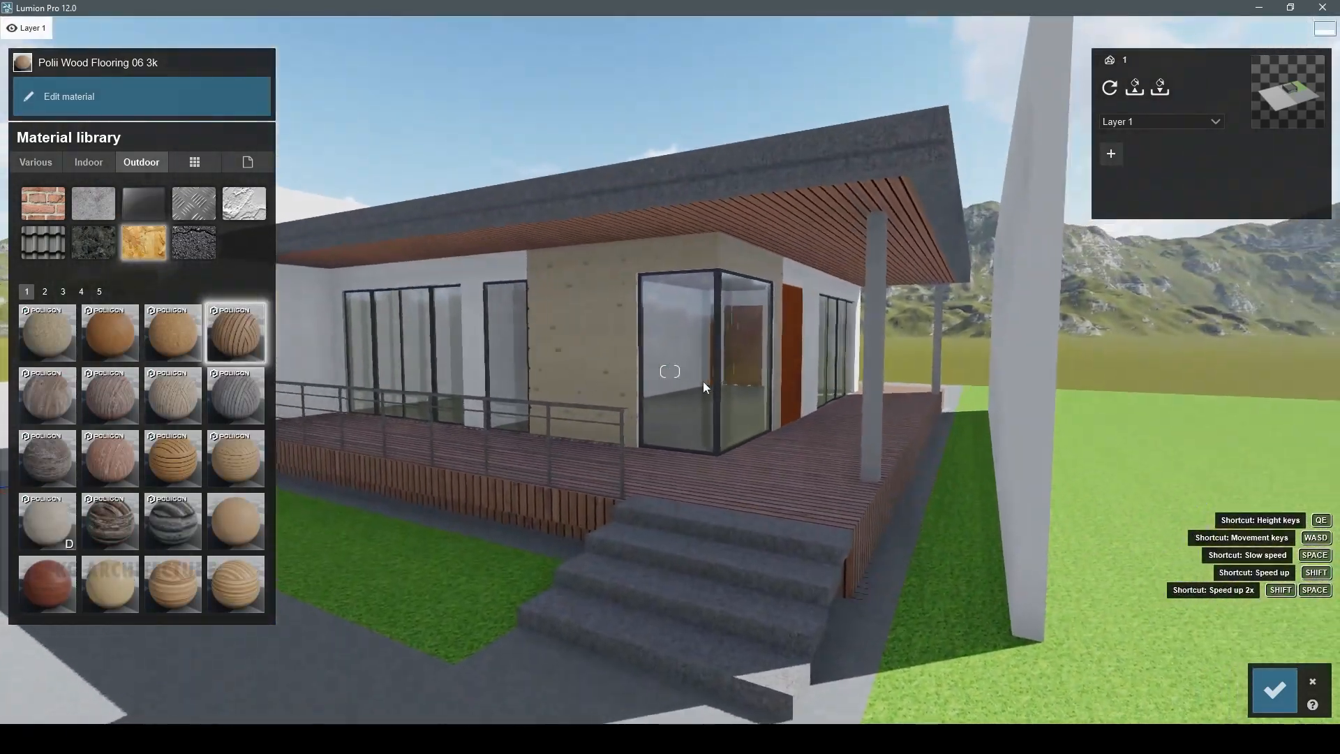
- Try Polii Wood Planks 24 2k on the terrace and switch back to Polii Wood Flooring 06 3k
scroll(703, 382, "up", 5)
left_click(235, 458)
scroll(479, 479, "up", 5)
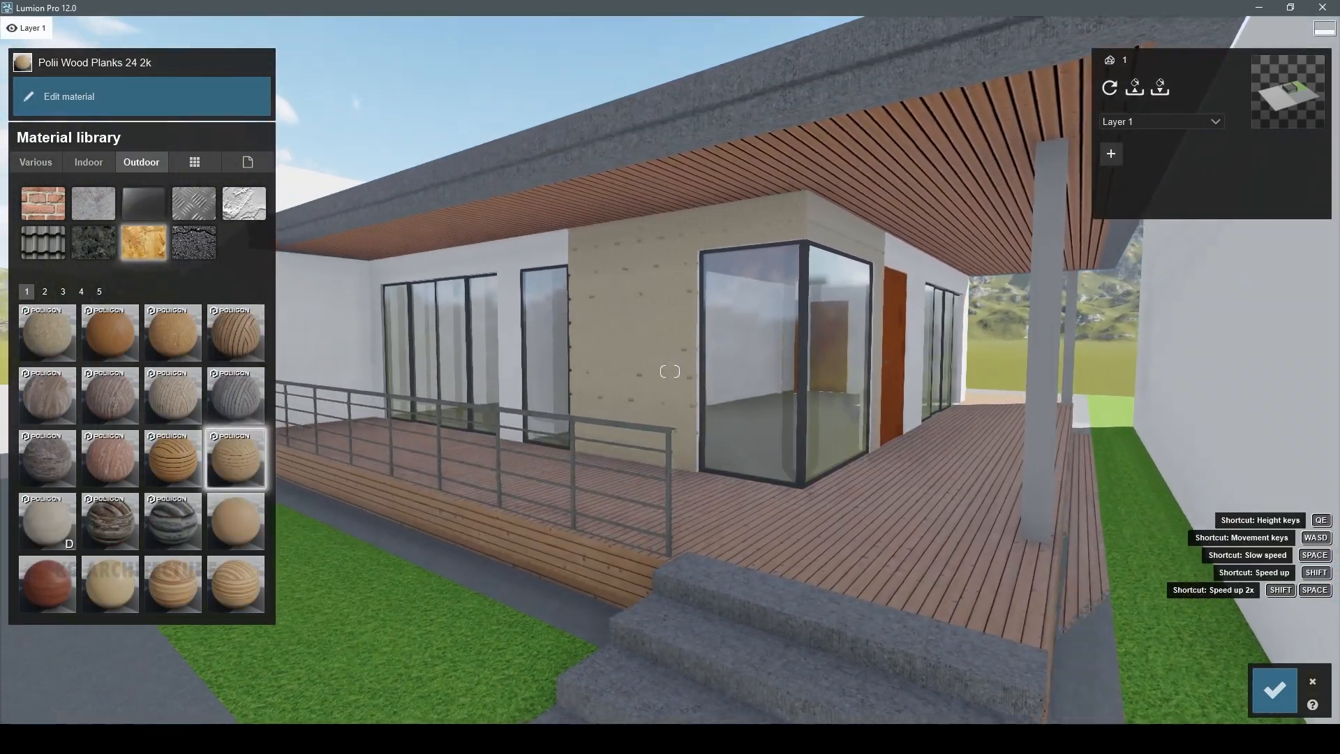
left_click(219, 341)
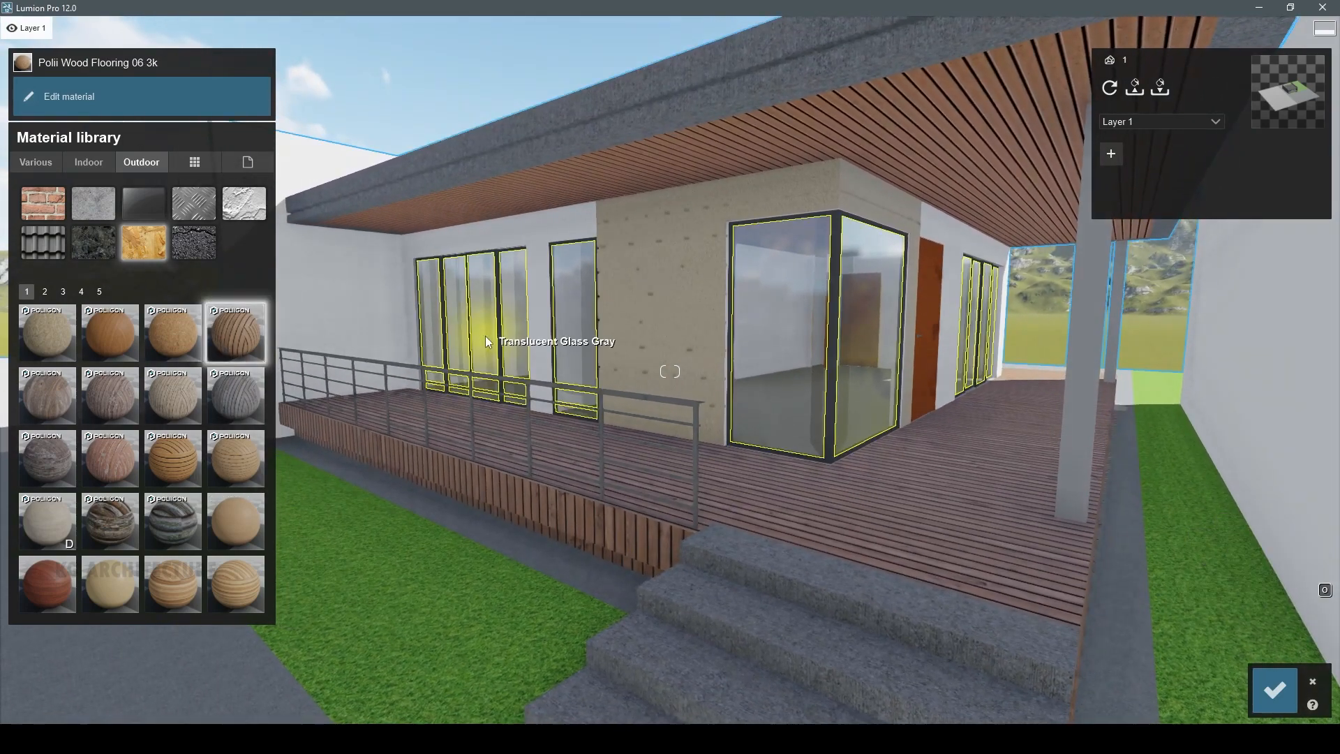
key("w")
right_click_drag(328, 472, 206, 354)
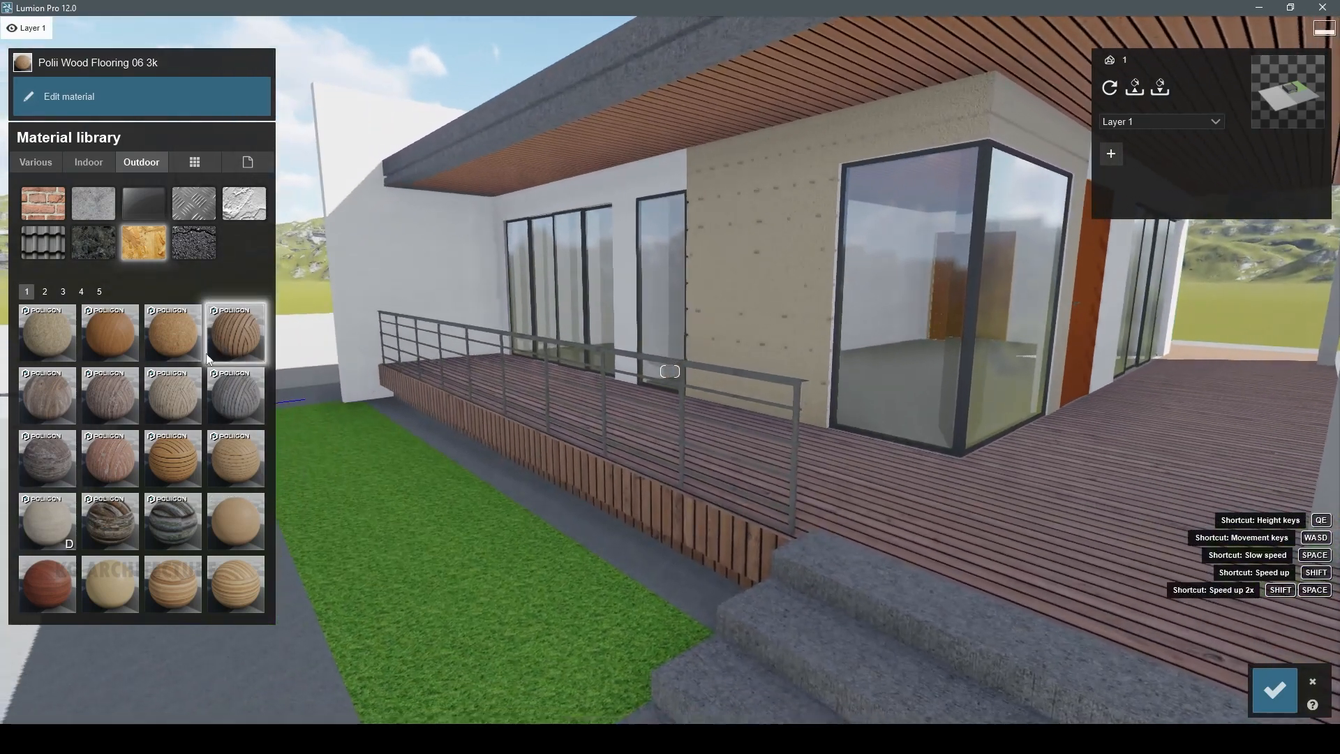
- Try the outdoor wood material Wood Siding 004 2048 on the terrace and return to the first page of wood materials
left_click(44, 291)
left_click(81, 293)
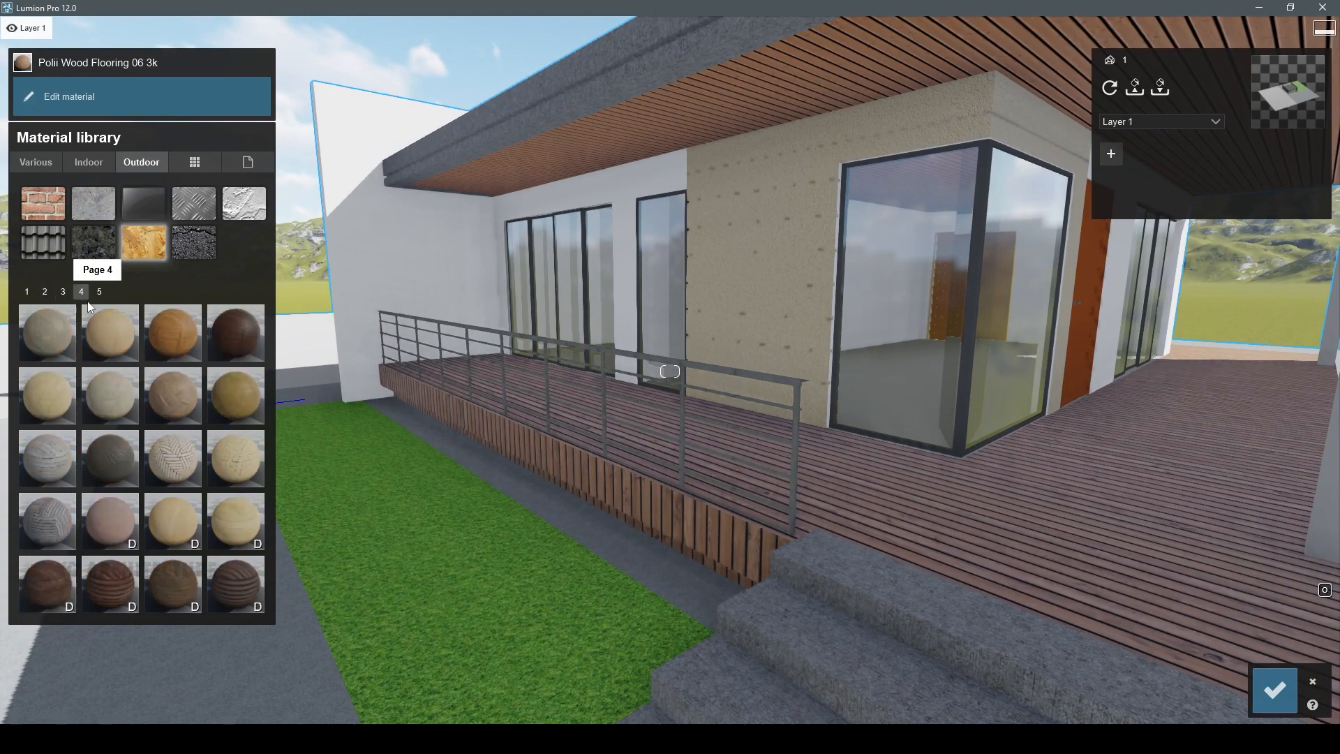
left_click(241, 586)
key("d")
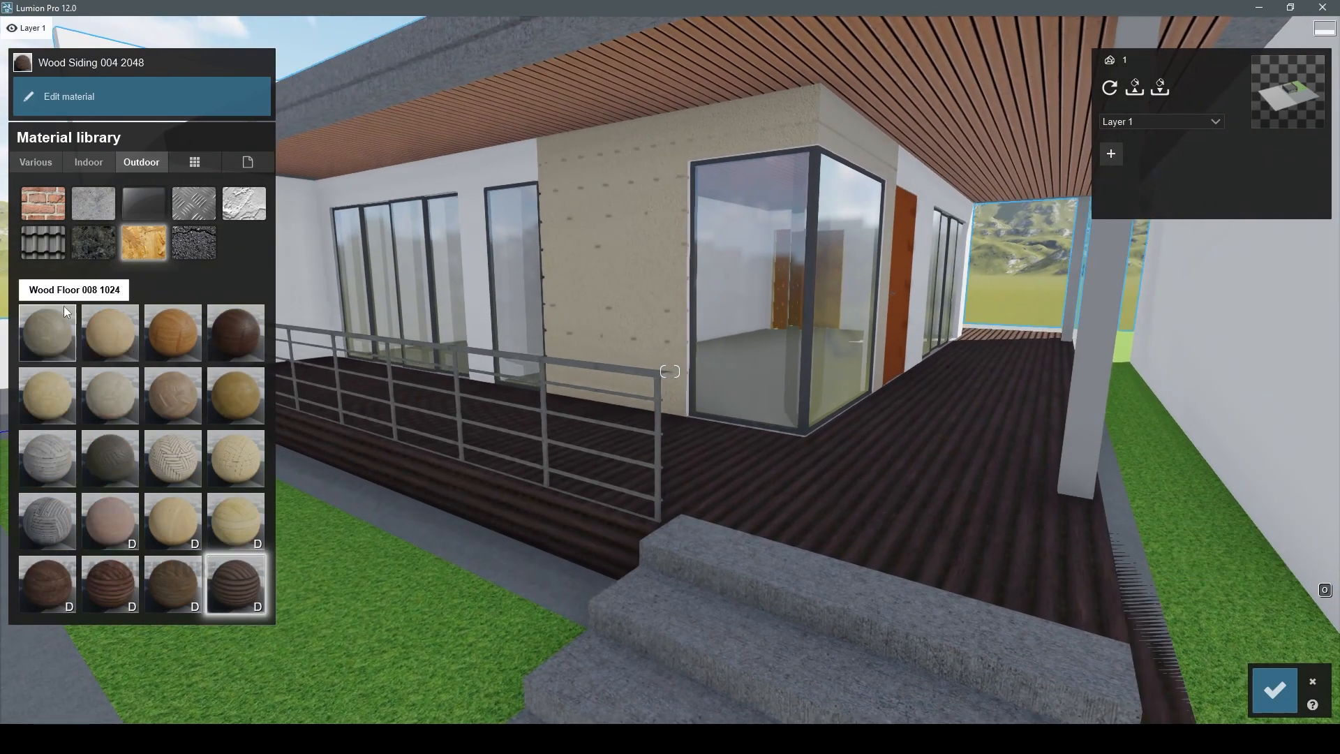
left_click(43, 292)
left_click(27, 291)
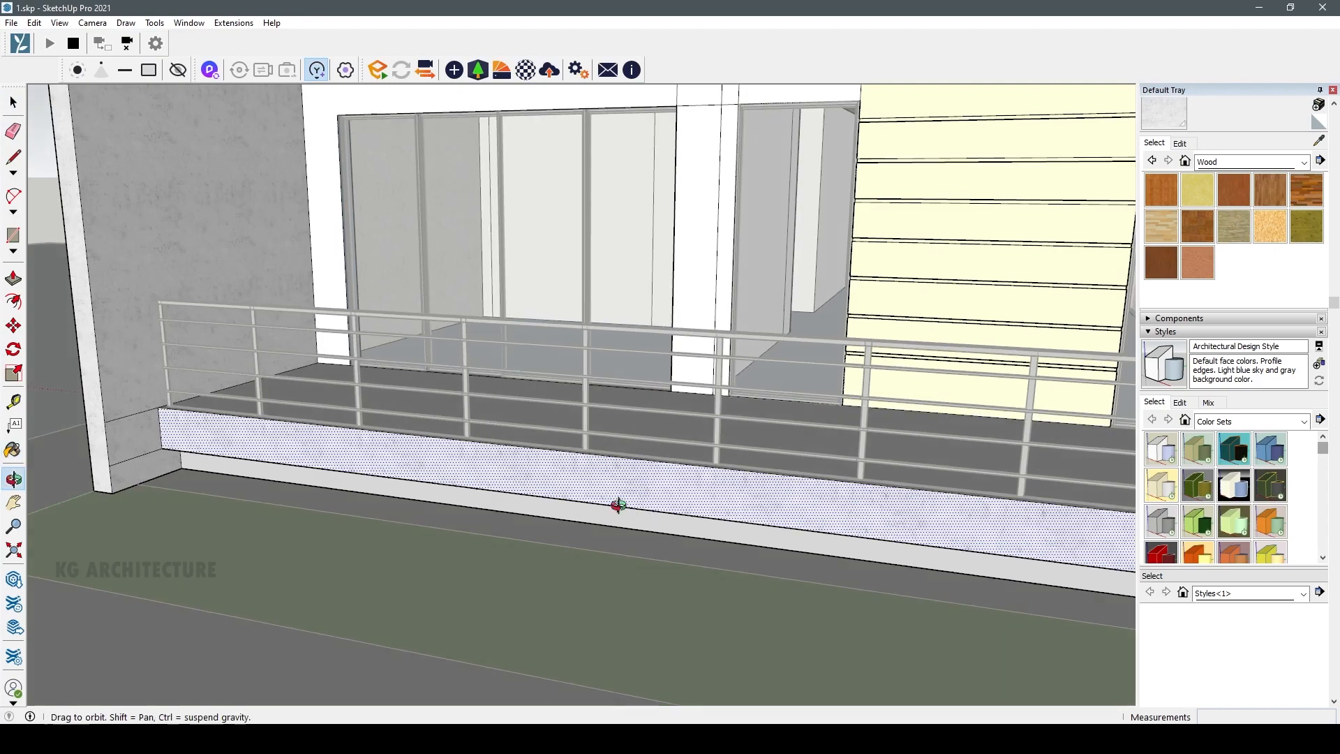
- Paint the narrow dark strip between the two front faces of the terrace base with the white concrete material
scroll(618, 505, "up", 6)
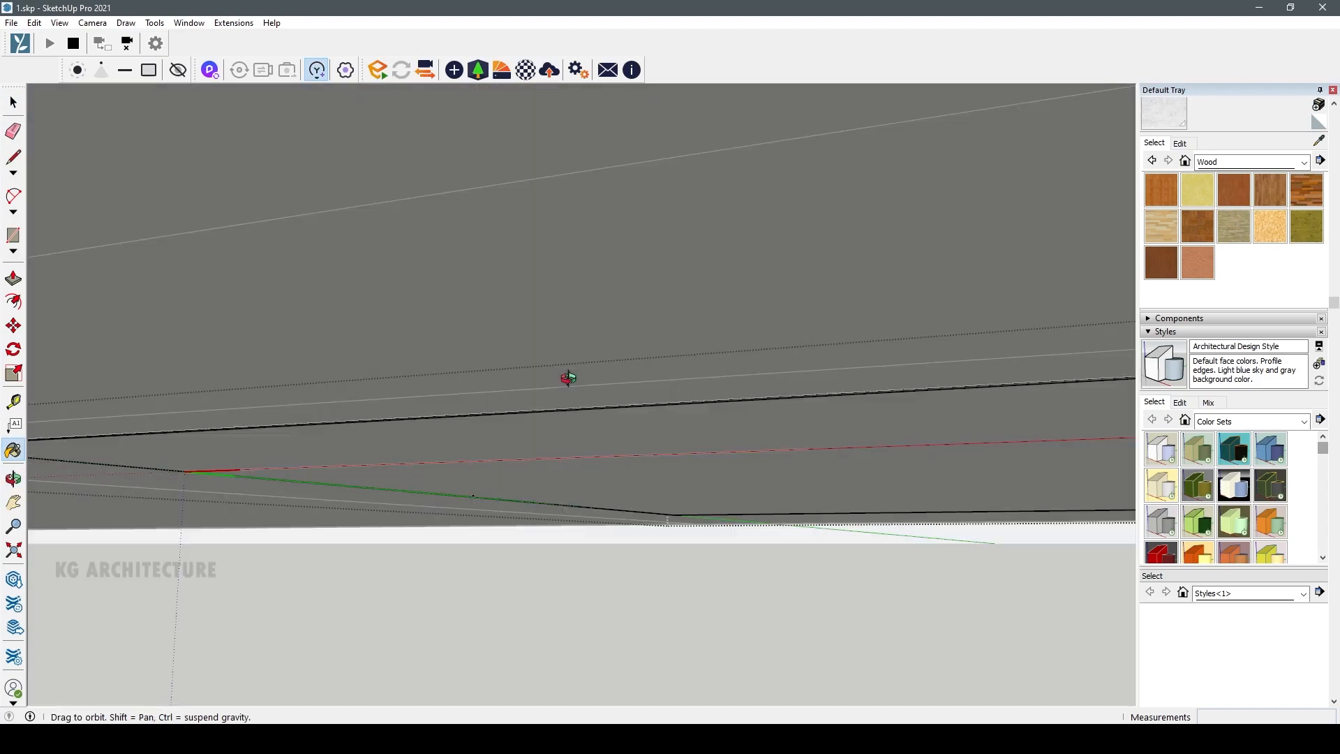
middle_click_drag(568, 378, 533, 496)
scroll(523, 556, "up", 4)
middle_click_drag(523, 556, 496, 507)
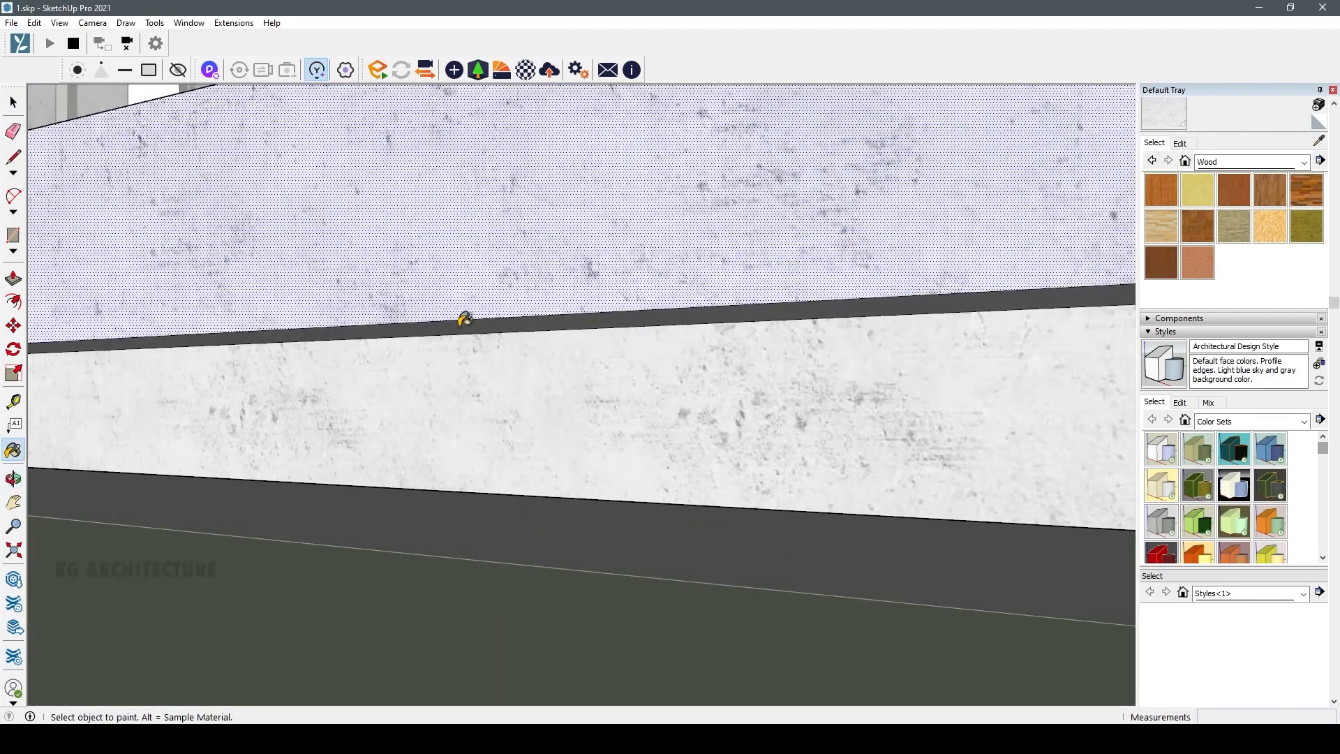
left_click(459, 325)
scroll(461, 377, "down", 3)
mouse_move(463, 393)
middle_mouse_down()
mouse_move(475, 550)
mouse_move(488, 565)
middle_mouse_up()
scroll(496, 570, "down", 6)
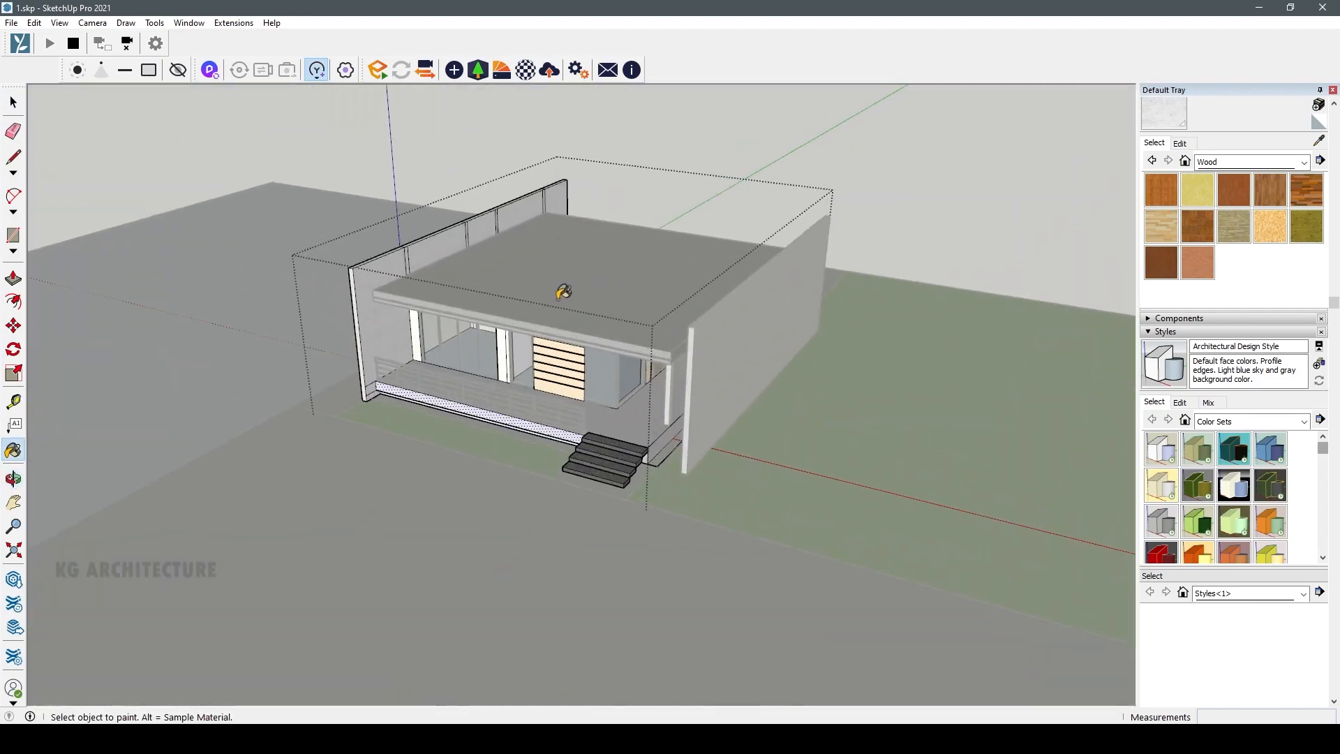
scroll(563, 291, "up", 10)
mouse_move(759, 573)
middle_mouse_down()
mouse_move(801, 514)
mouse_move(799, 588)
middle_mouse_up()
- Switch to Lumion, open the corner wall's Exterior Walls Alt 027 013 102 material and save the material changes
left_click(527, 738)
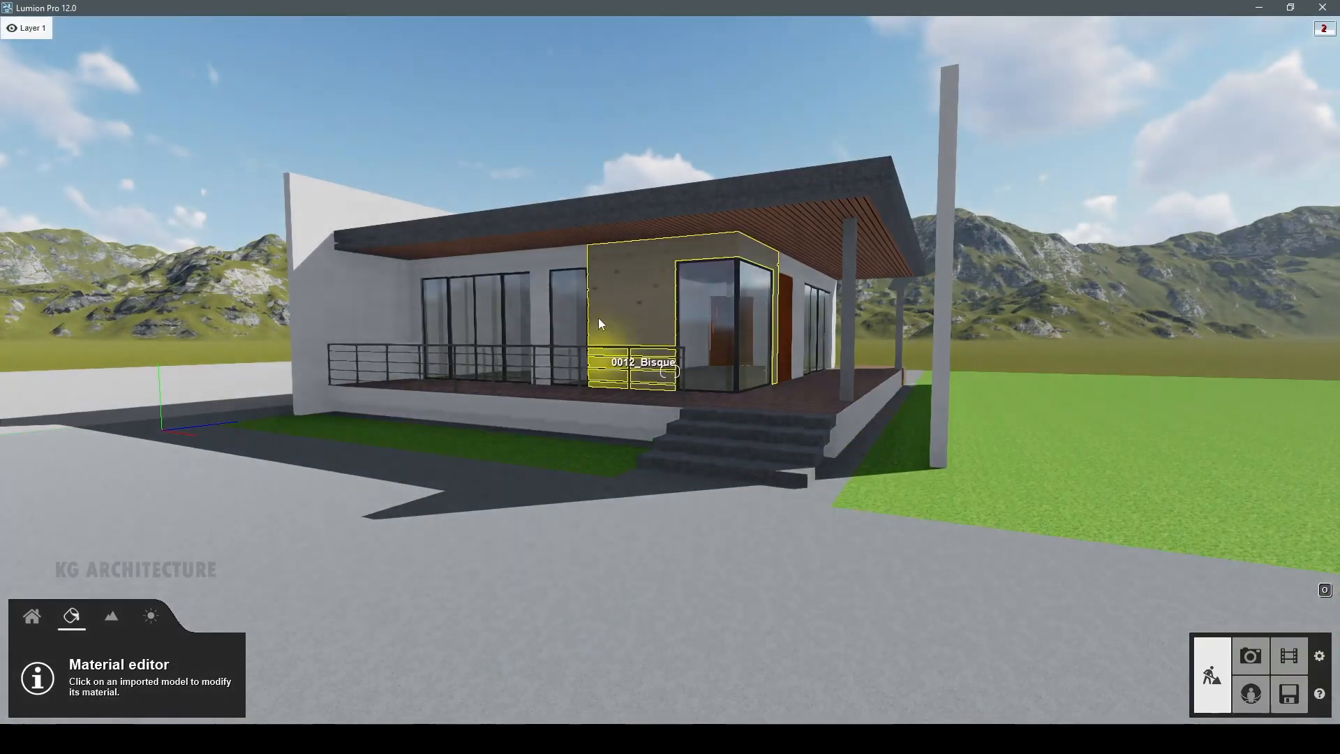
left_click(597, 317)
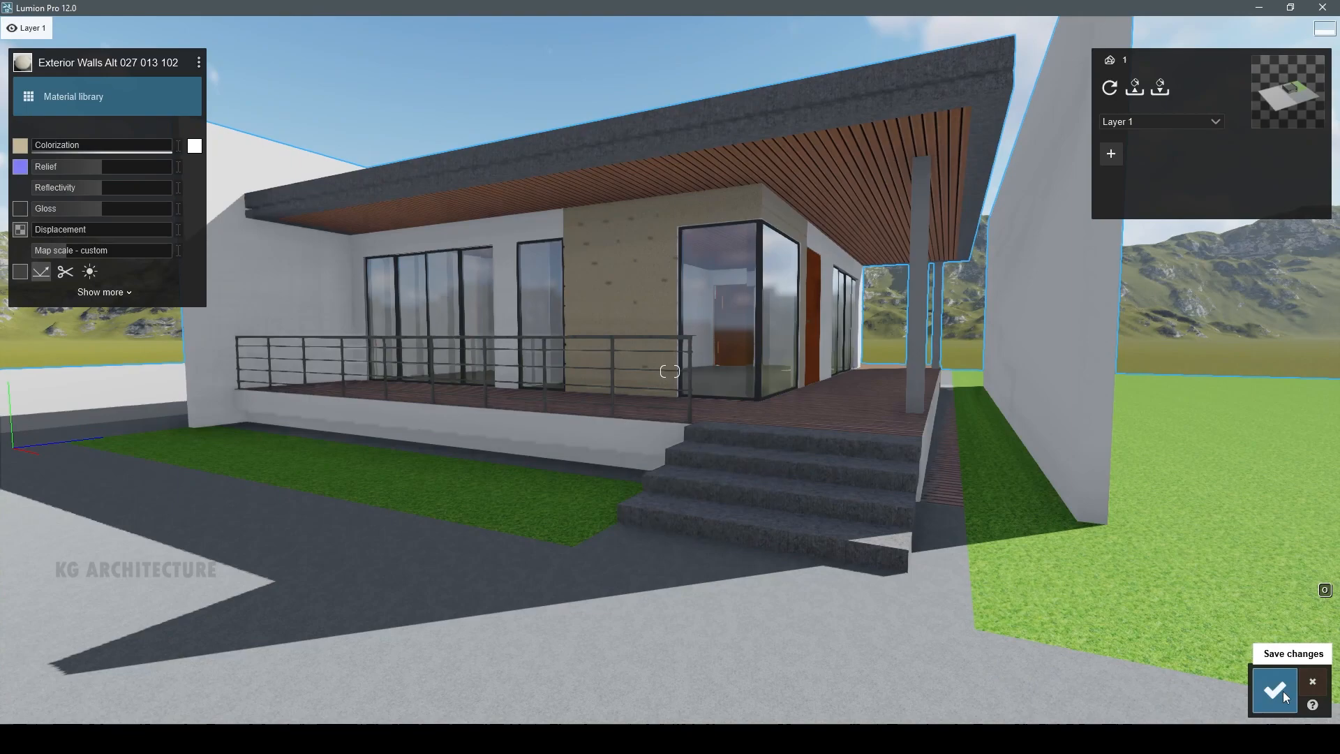
left_click(1282, 691)
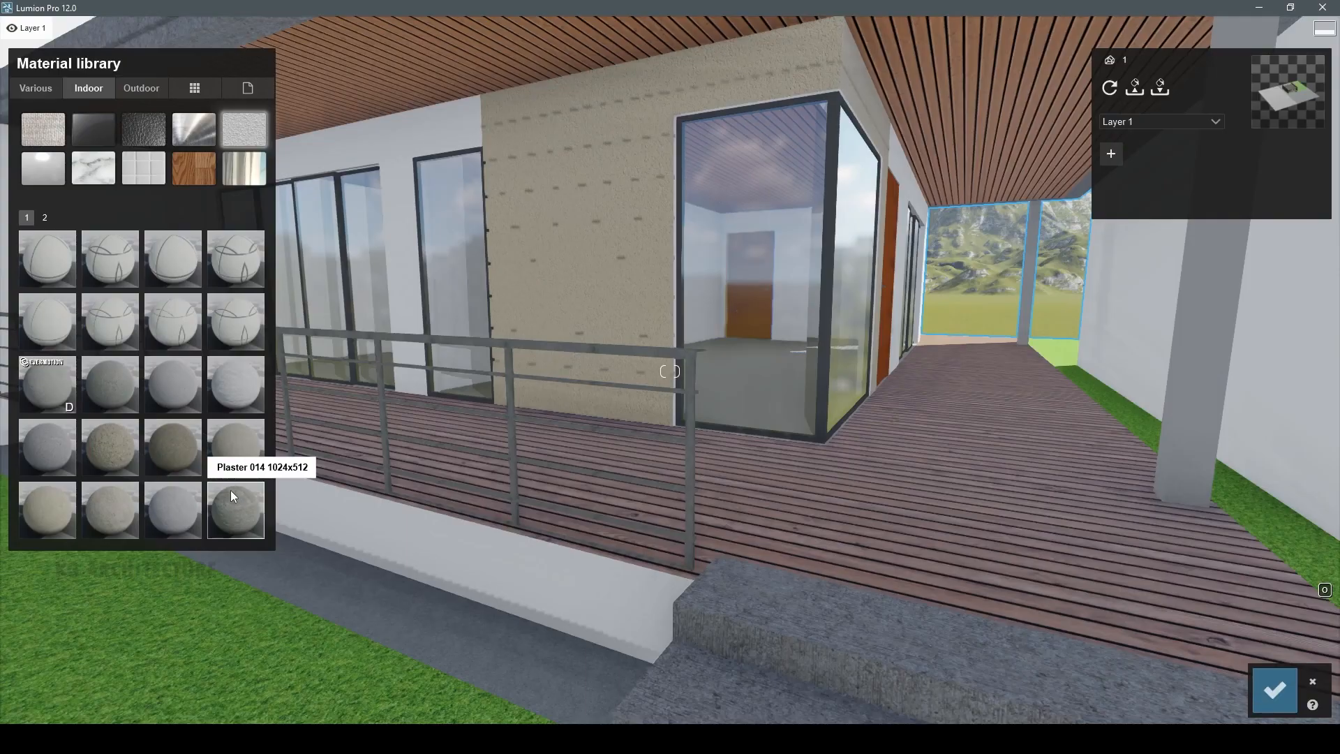
- Try the indoor material Plaster 014 1024x512 on the terrace base, and apply Plaster 001 1024 instead
left_click(232, 492)
right_click_drag(824, 516, 679, 496)
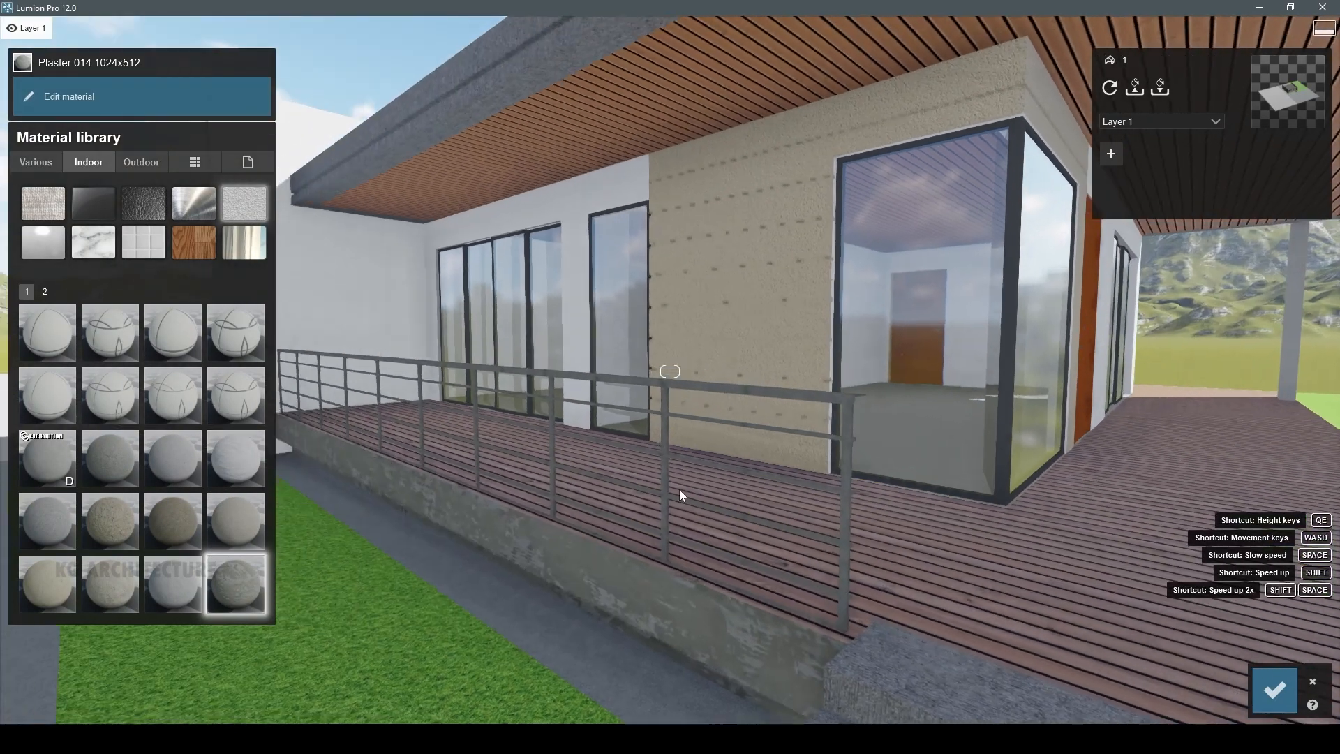
left_click(110, 456)
right_click_drag(349, 440, 467, 436)
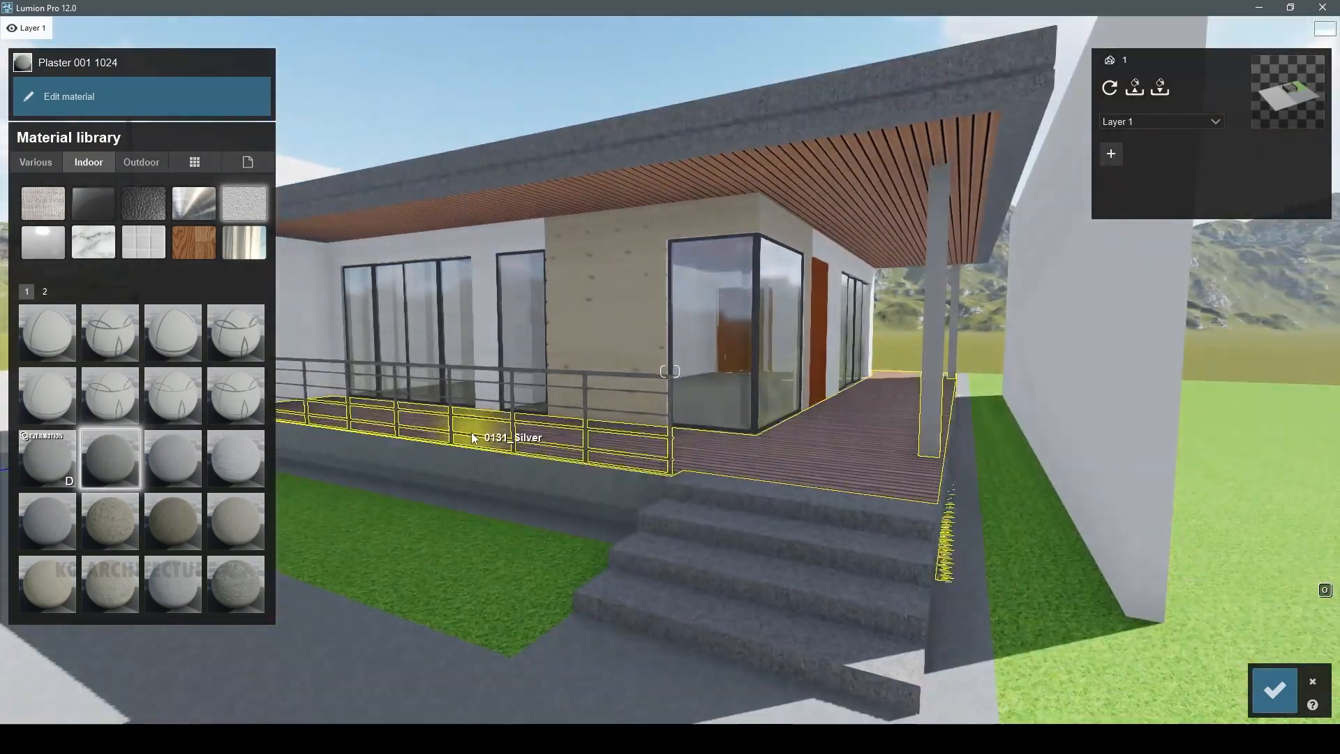
- Apply the outdoor metal Metal Painted 002 1024 to the railing and check the house front in Photo mode
key("d")
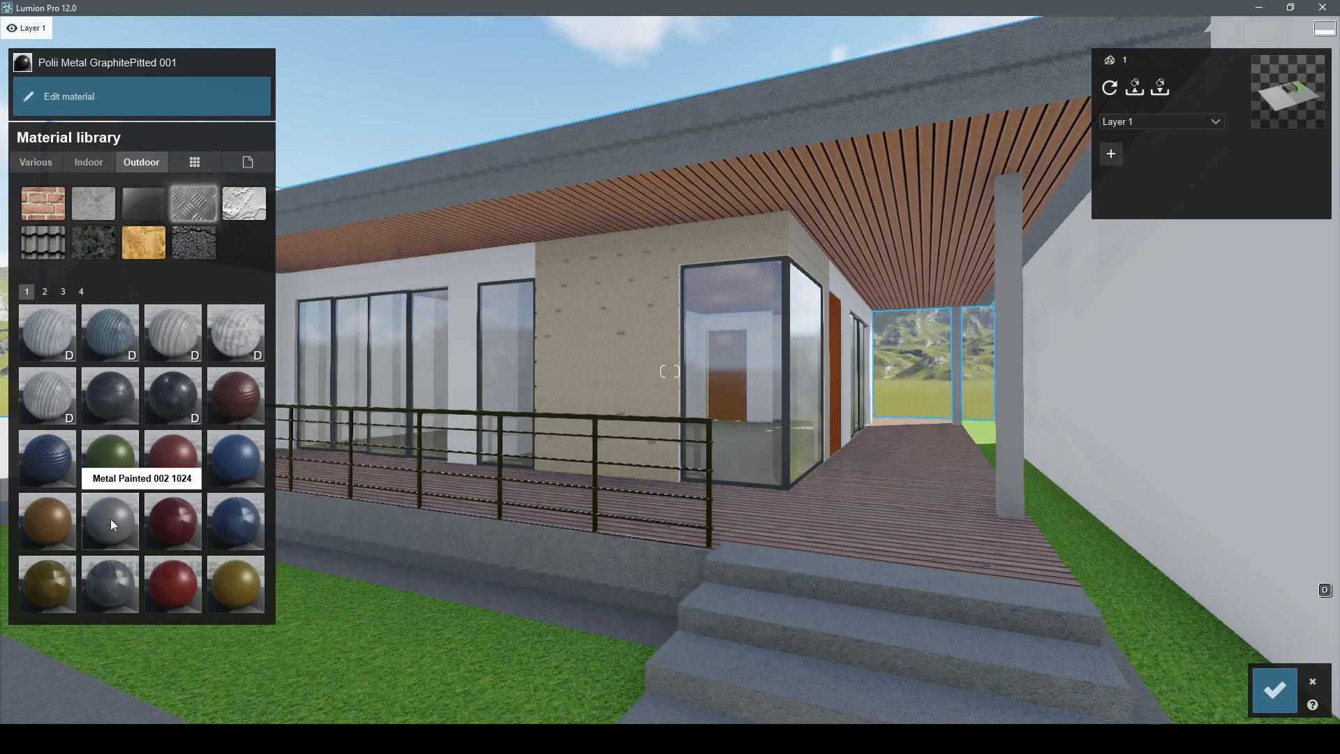
left_click(110, 518)
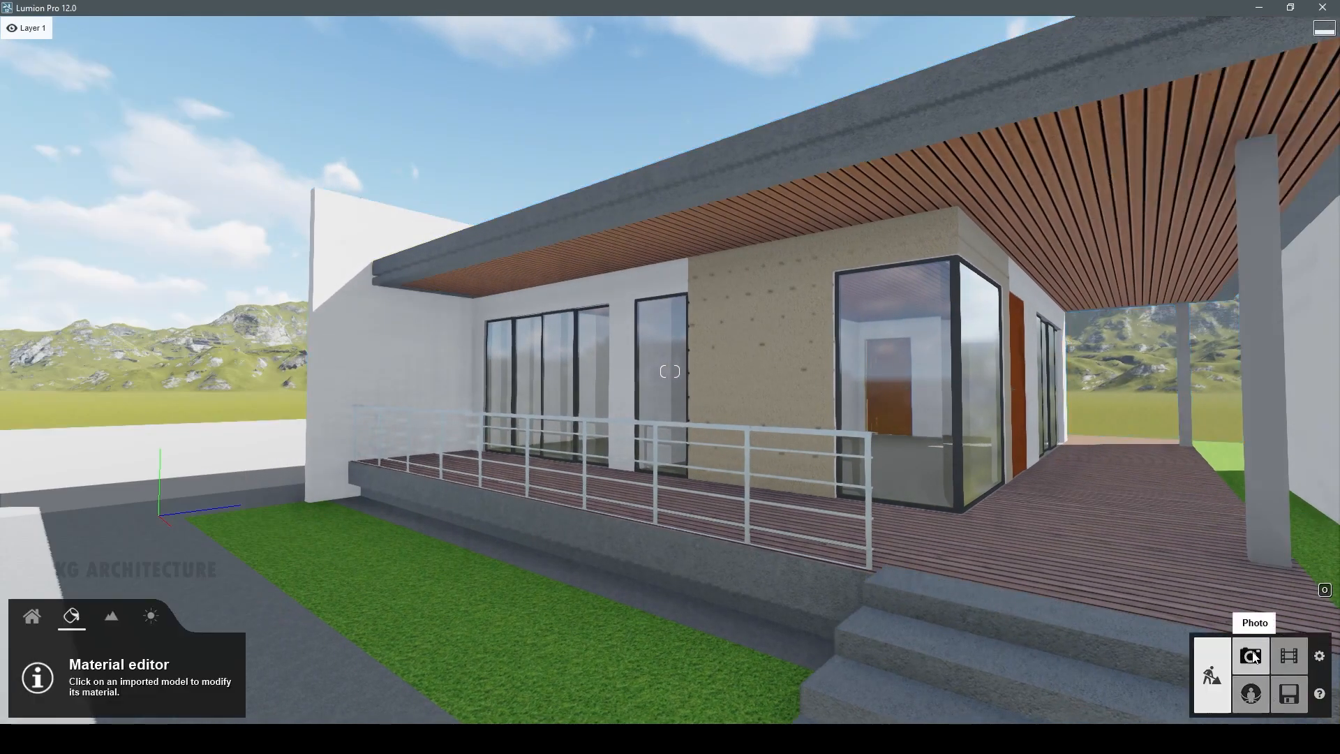
left_click(1251, 656)
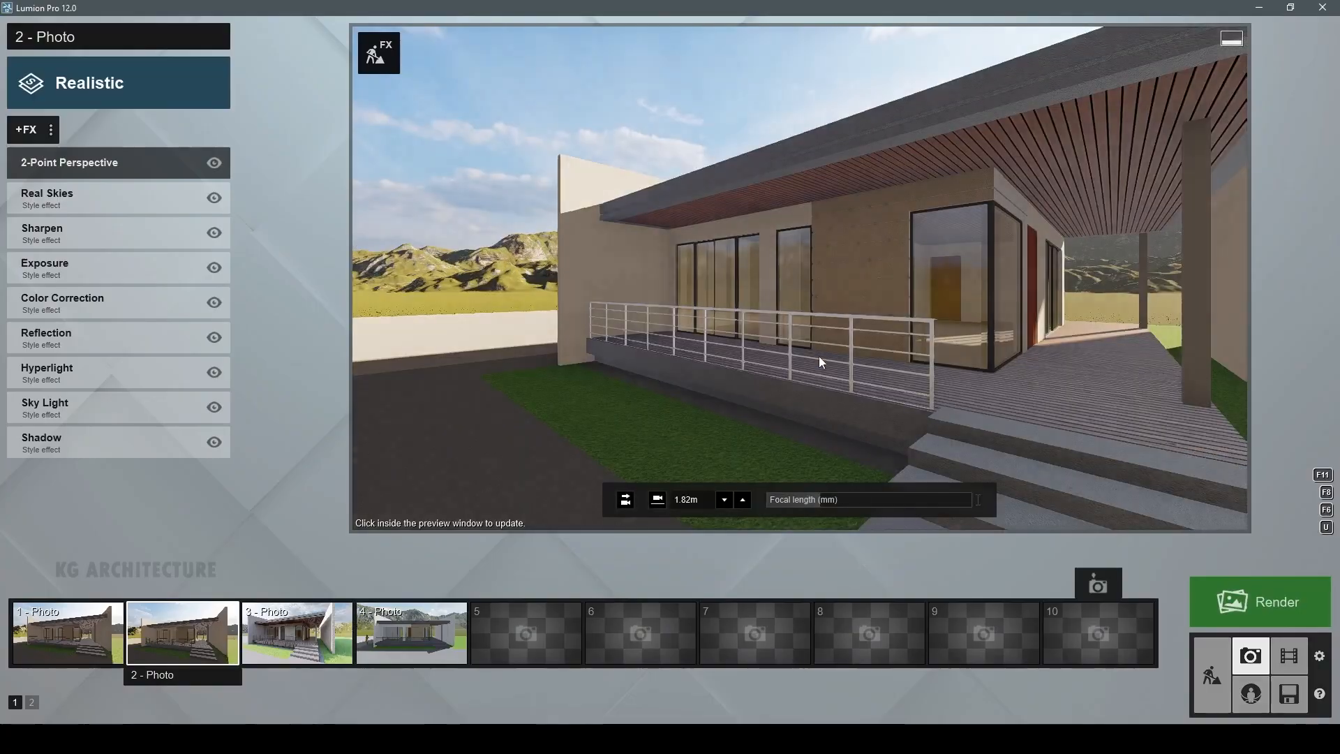
right_click_drag(977, 499, 1116, 488)
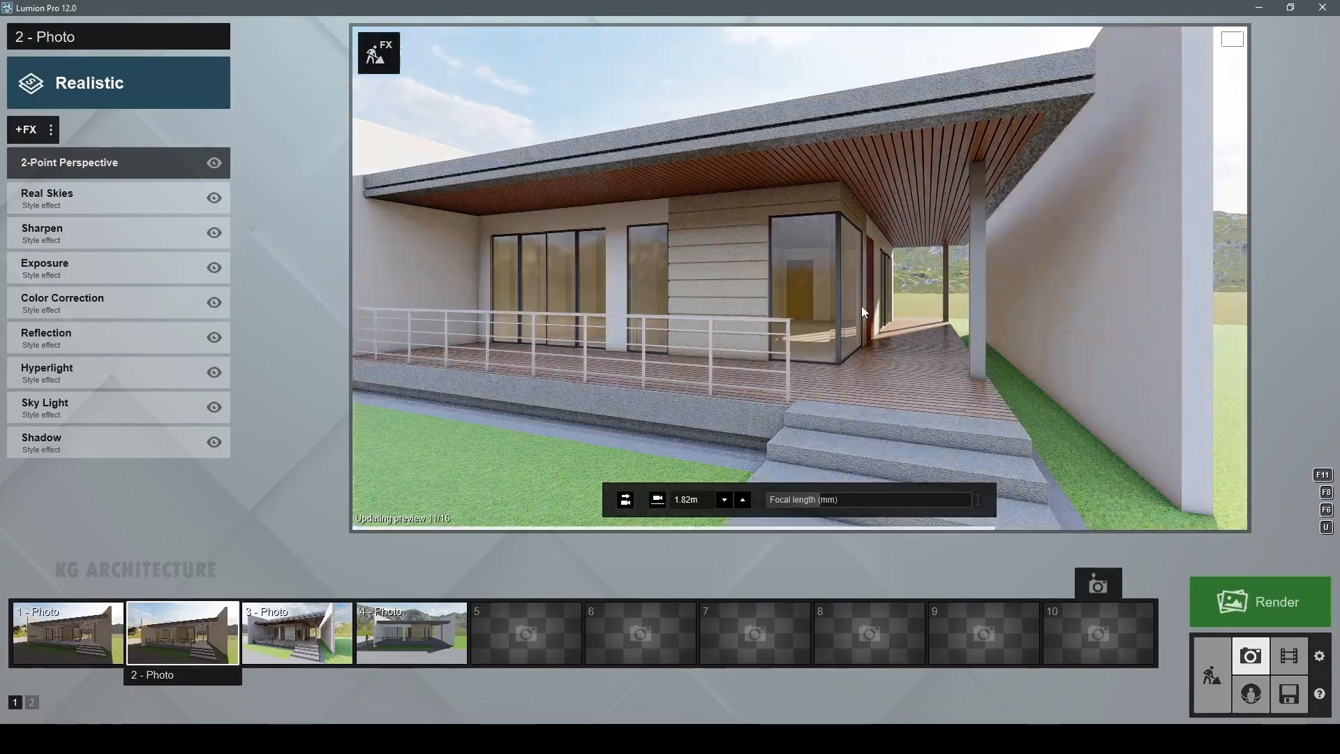
- Return to Build mode, lower the railing material's reflectivity, set its gloss to 0.2 and save the changes
left_click(1211, 674)
left_click(631, 447)
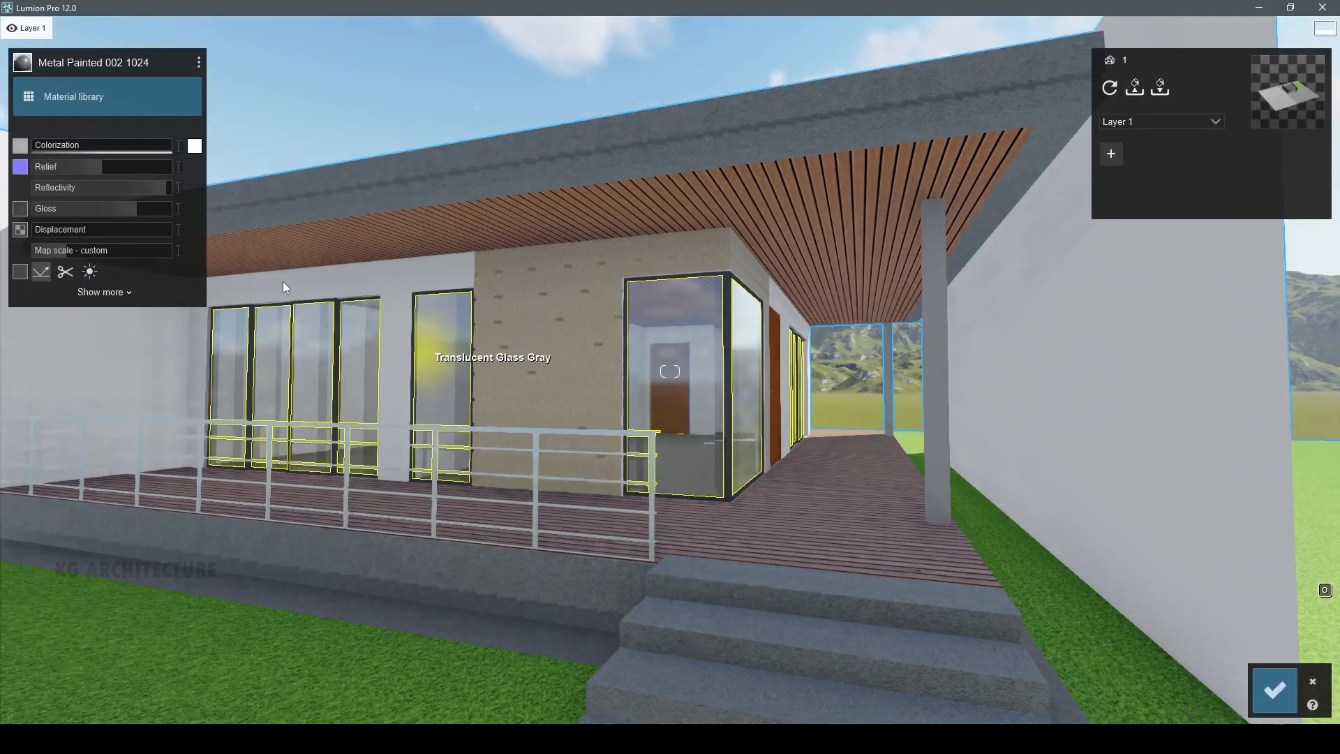
left_click(82, 211)
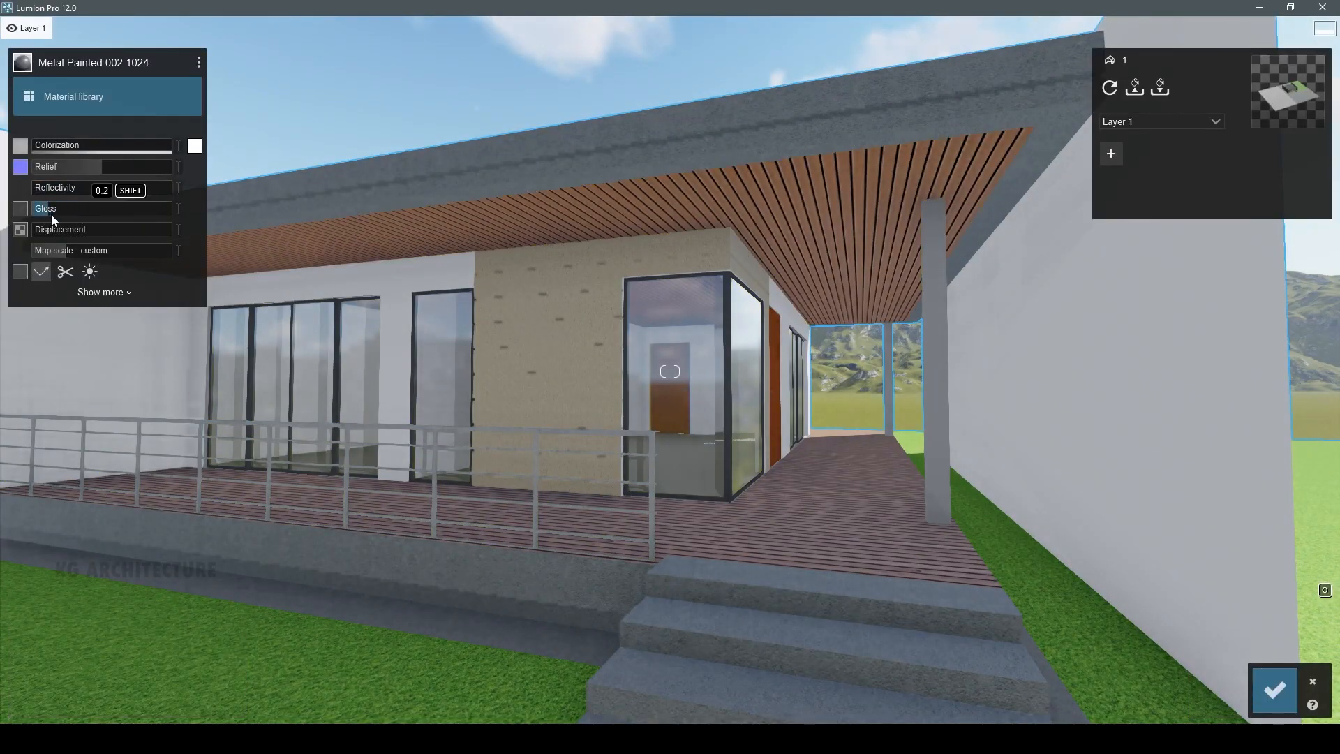
left_click(1281, 675)
- Switch to SketchUp, paint the roof slab with the near-black named color and return to Lumion
key("alt+Tab")
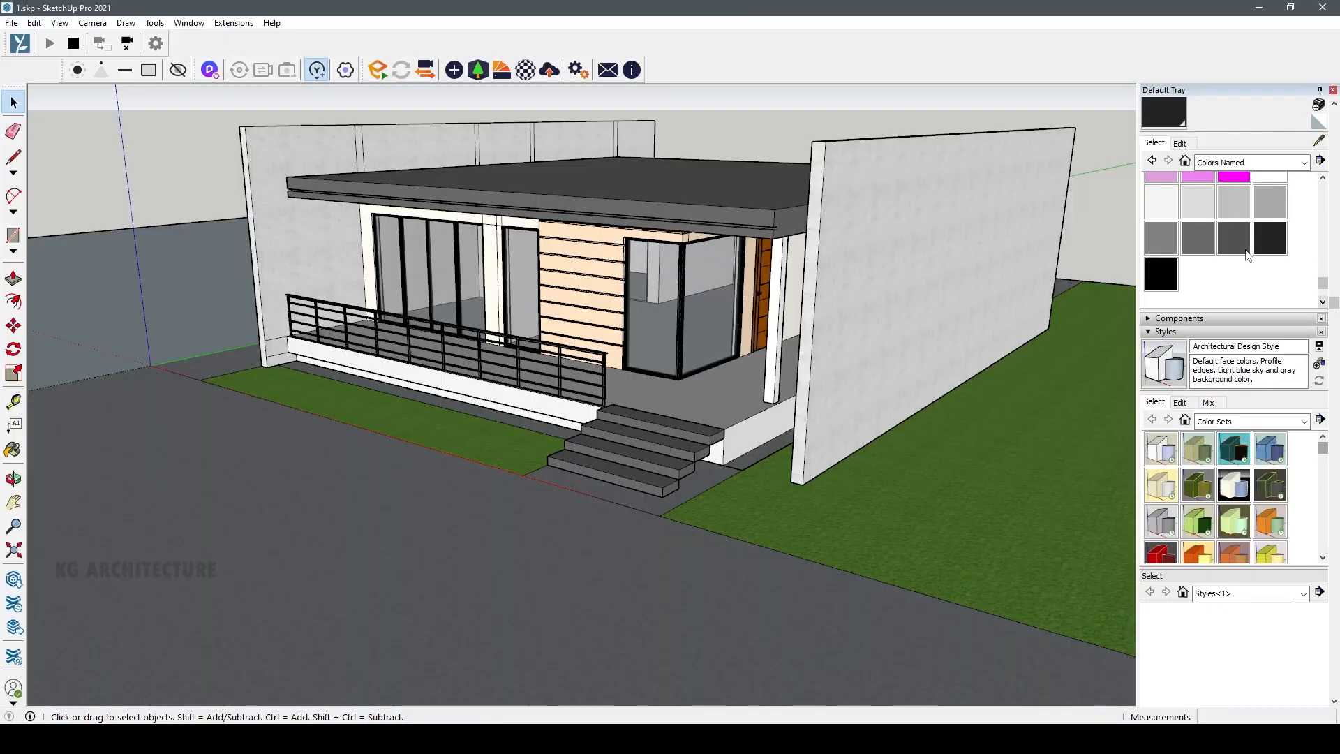
left_click(747, 180)
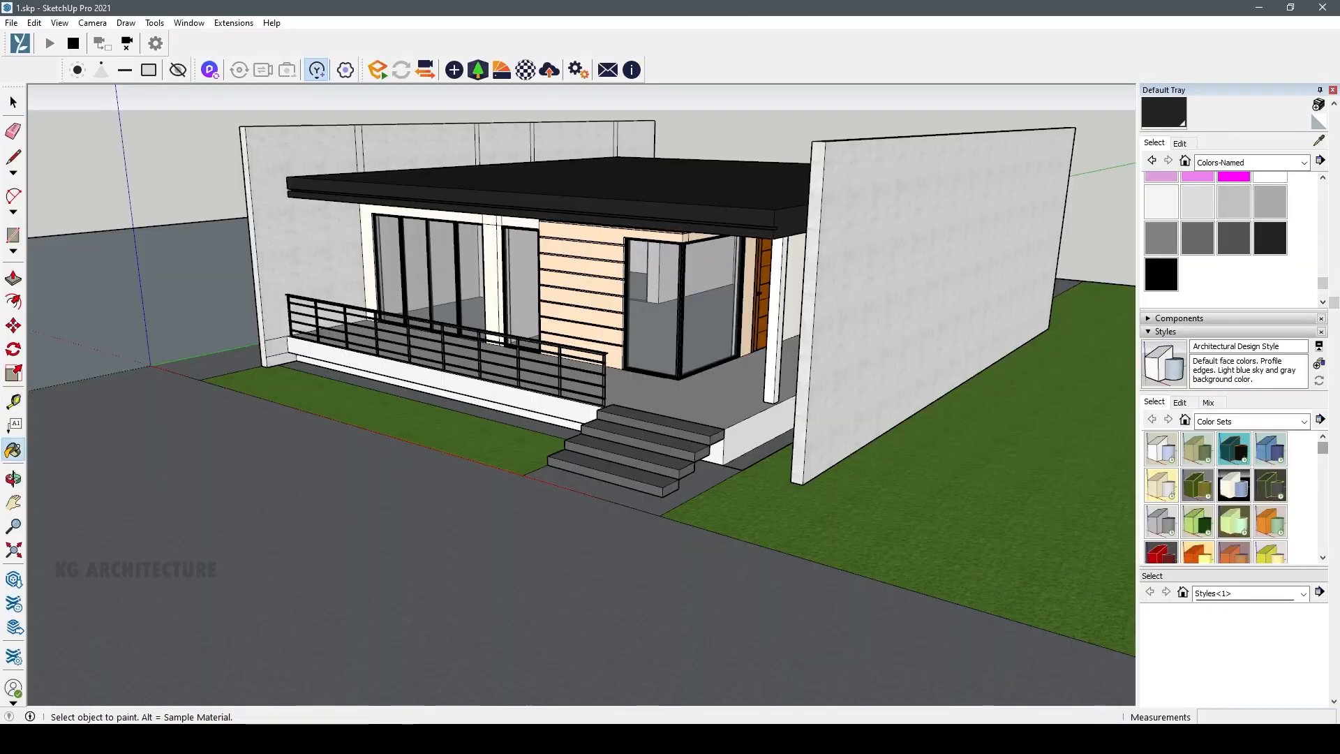
key("alt+Tab")
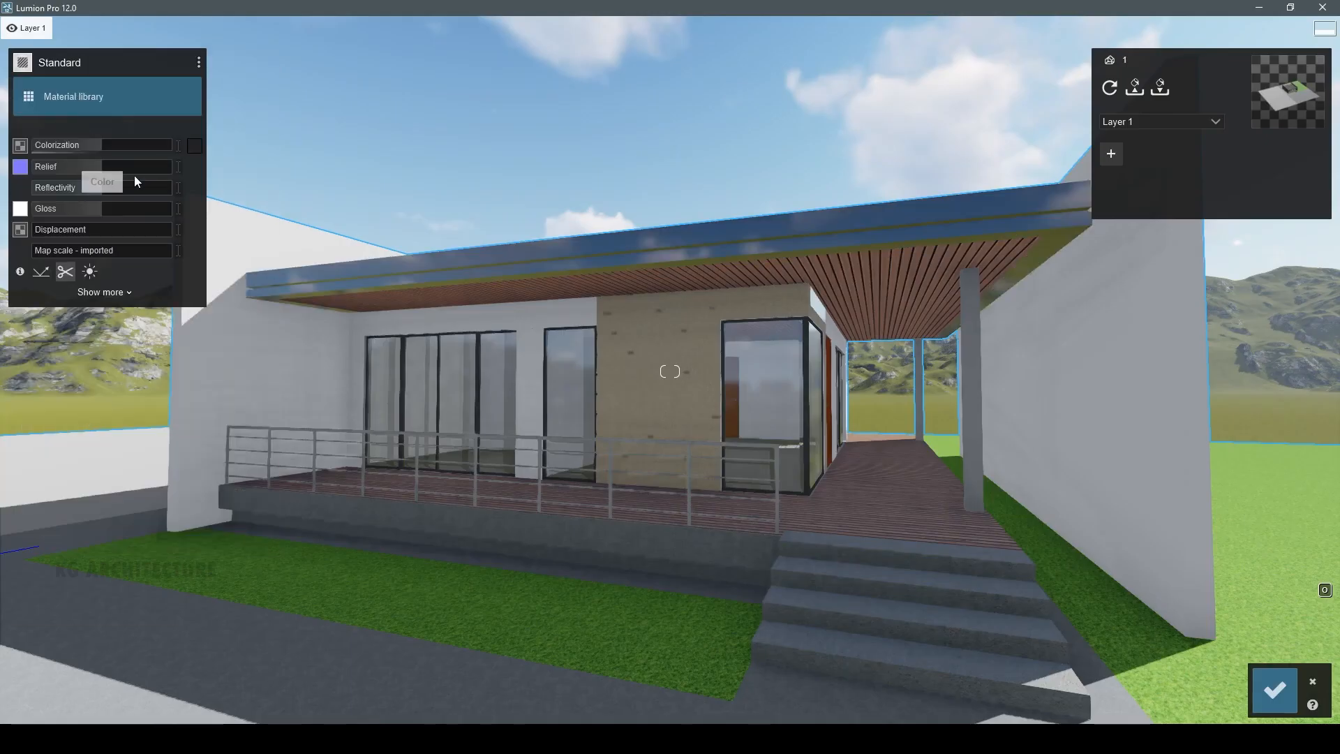
- Give the roof's Standard material a near-black color and set its reflectivity to 0.6
left_click(194, 146)
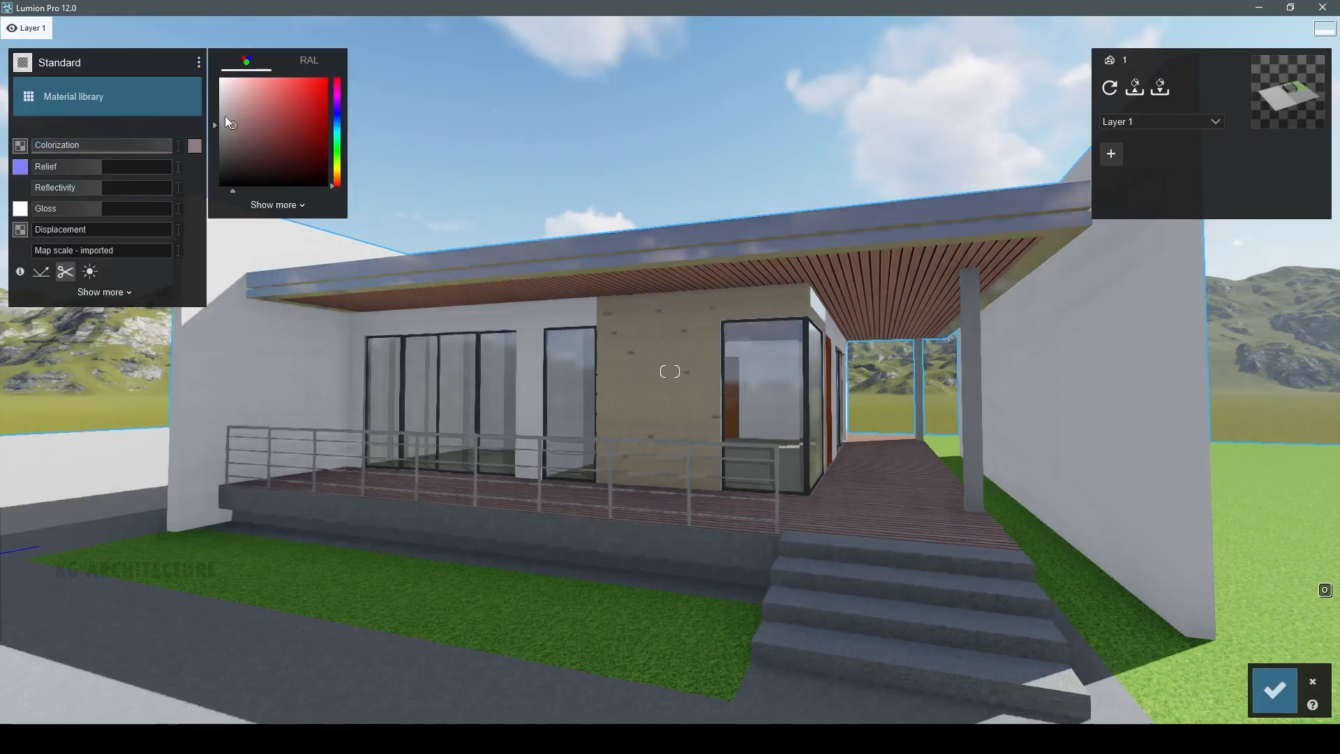
left_click_drag(224, 116, 253, 182)
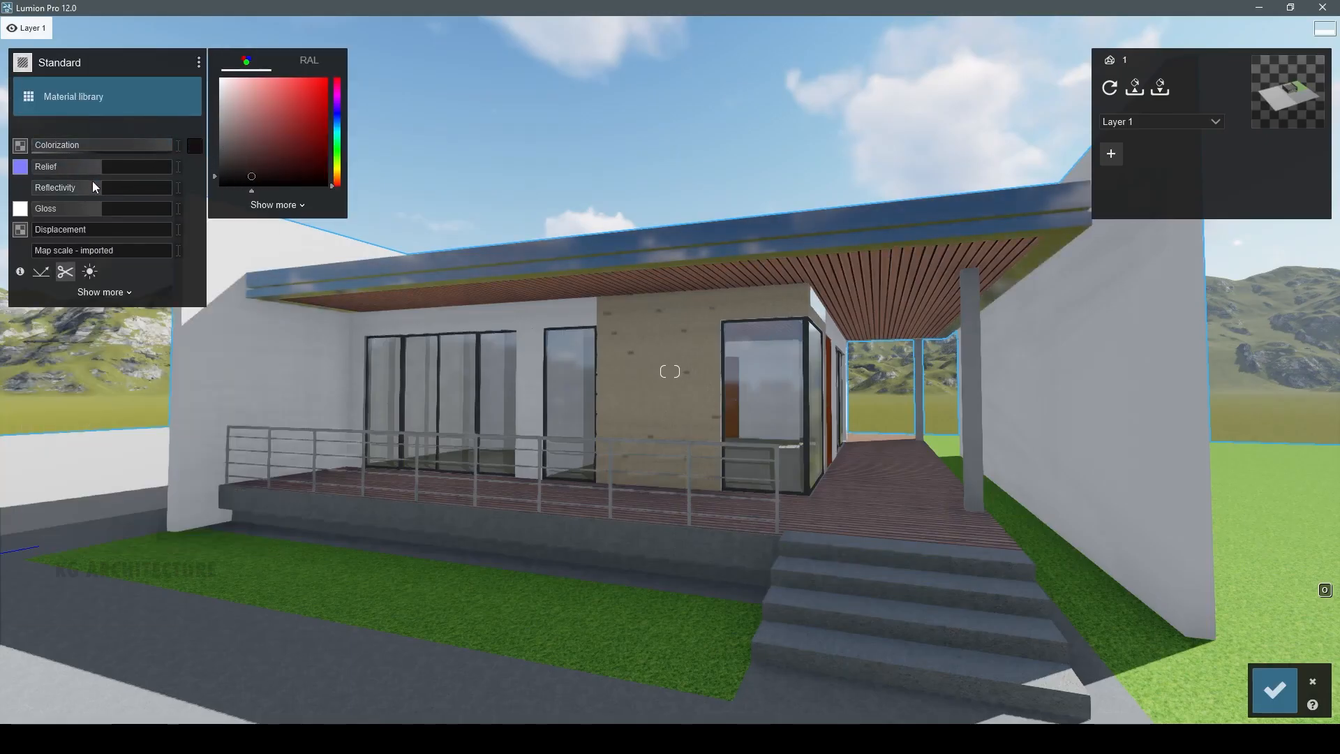
left_click_drag(92, 185, 31, 187)
left_click(75, 188)
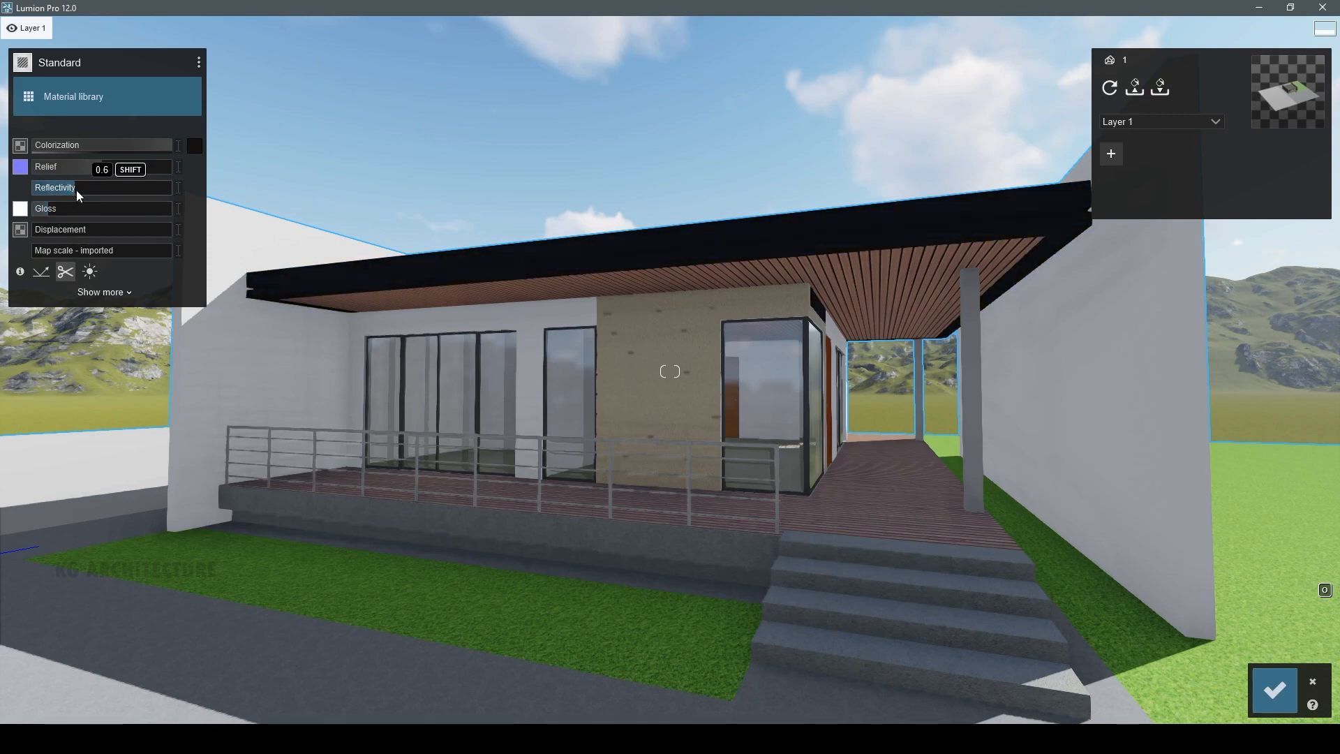
- Fine-tune the roof's dark color and reduce its colorization, save the material and open Photo mode
left_click(192, 147)
left_click_drag(250, 167, 239, 159)
mouse_move(126, 145)
left_mouse_down()
mouse_move(56, 153)
mouse_move(103, 148)
left_mouse_up()
left_click(1274, 689)
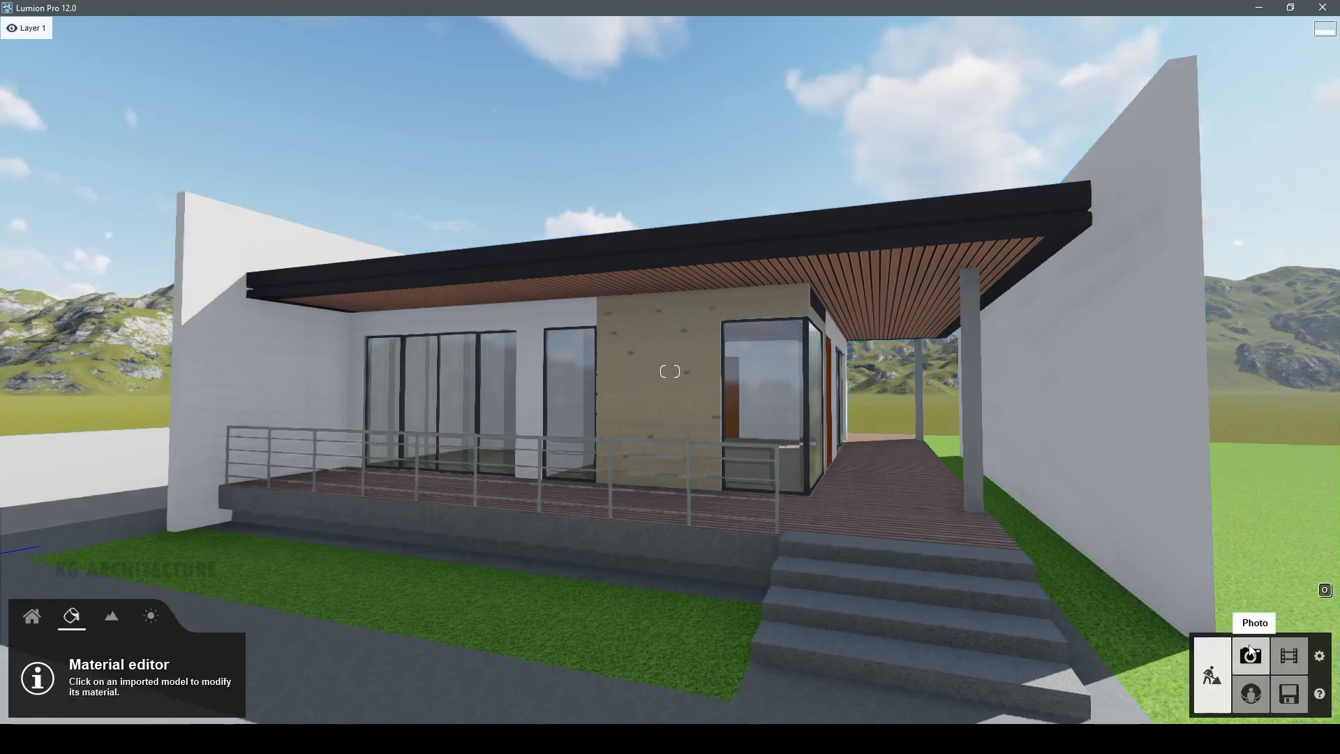
left_click(1250, 656)
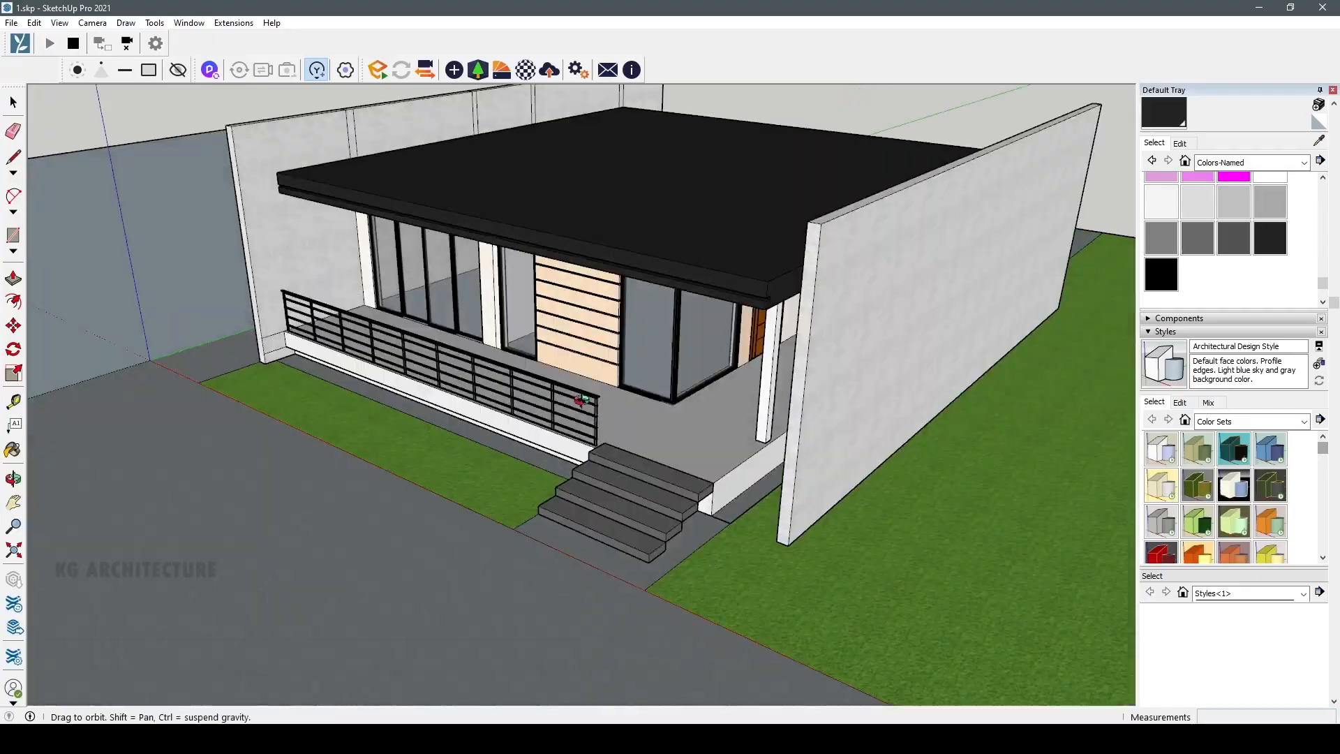
- In SketchUp, paste a copy of the railing at the rear floor edge and move it against the white boundary wall
key("ctrl+v")
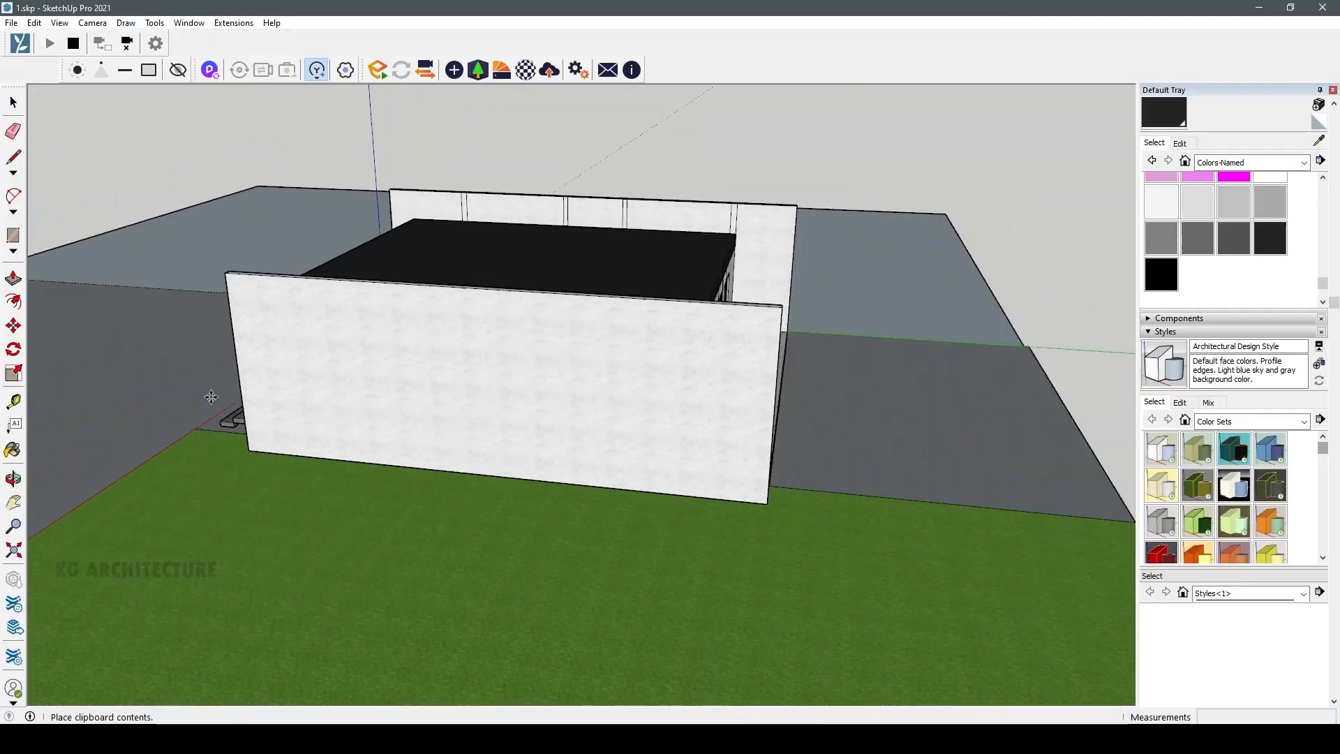
scroll(686, 342, "up", 3)
scroll(686, 342, "up", 6)
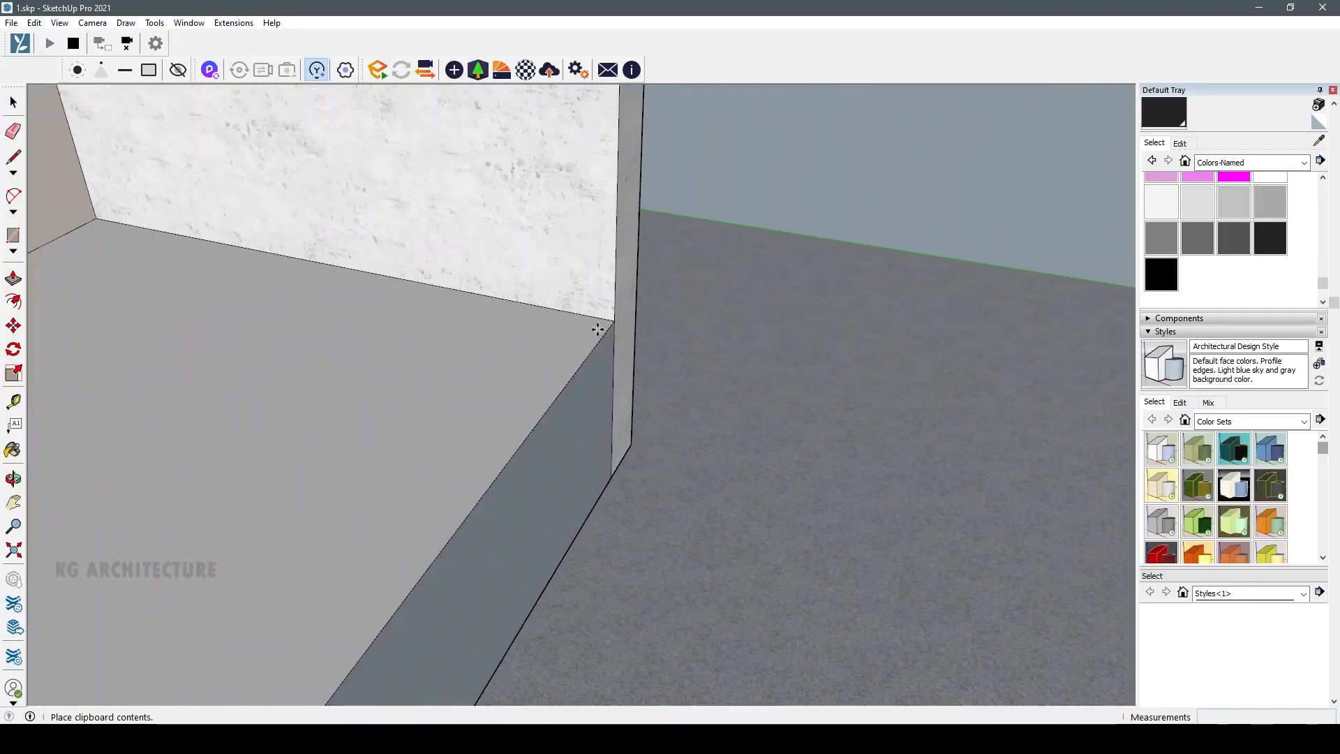
left_click(603, 325)
scroll(603, 326, "up", 2)
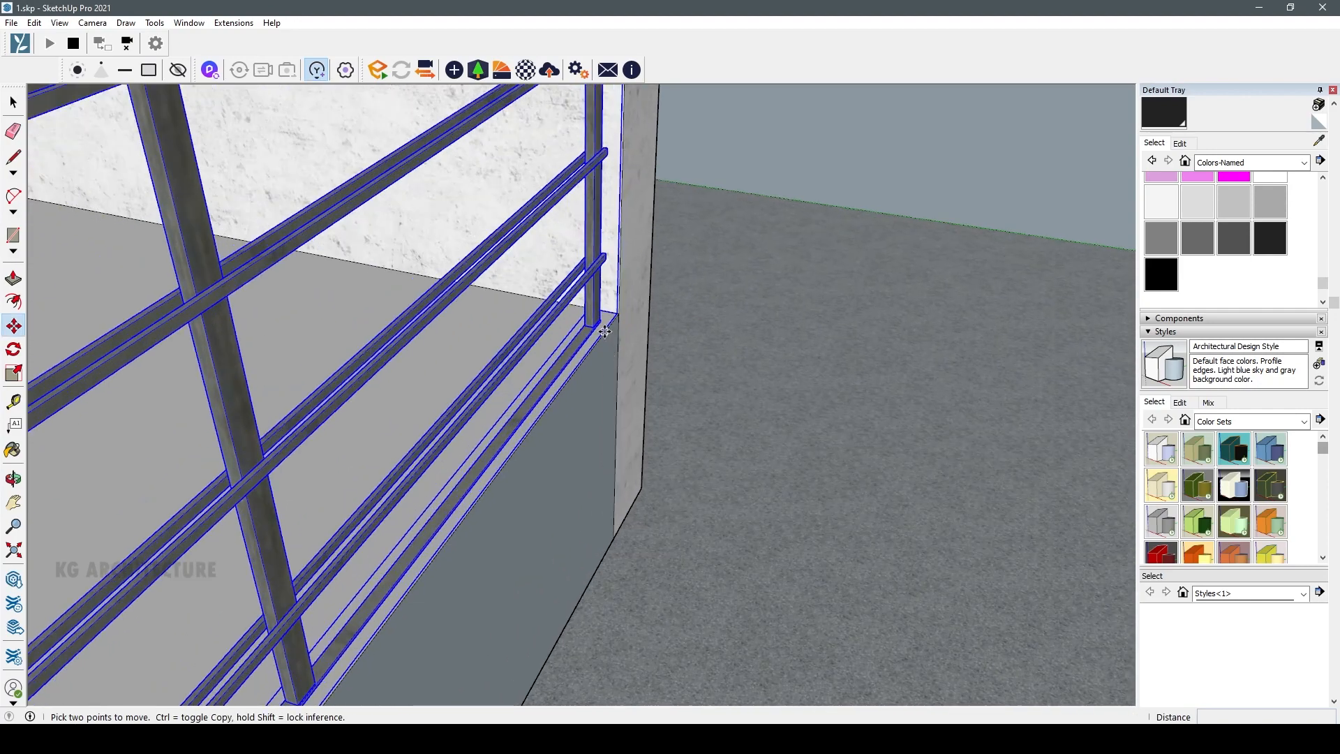
left_click(602, 325)
left_click(601, 305)
scroll(666, 454, "down", 10)
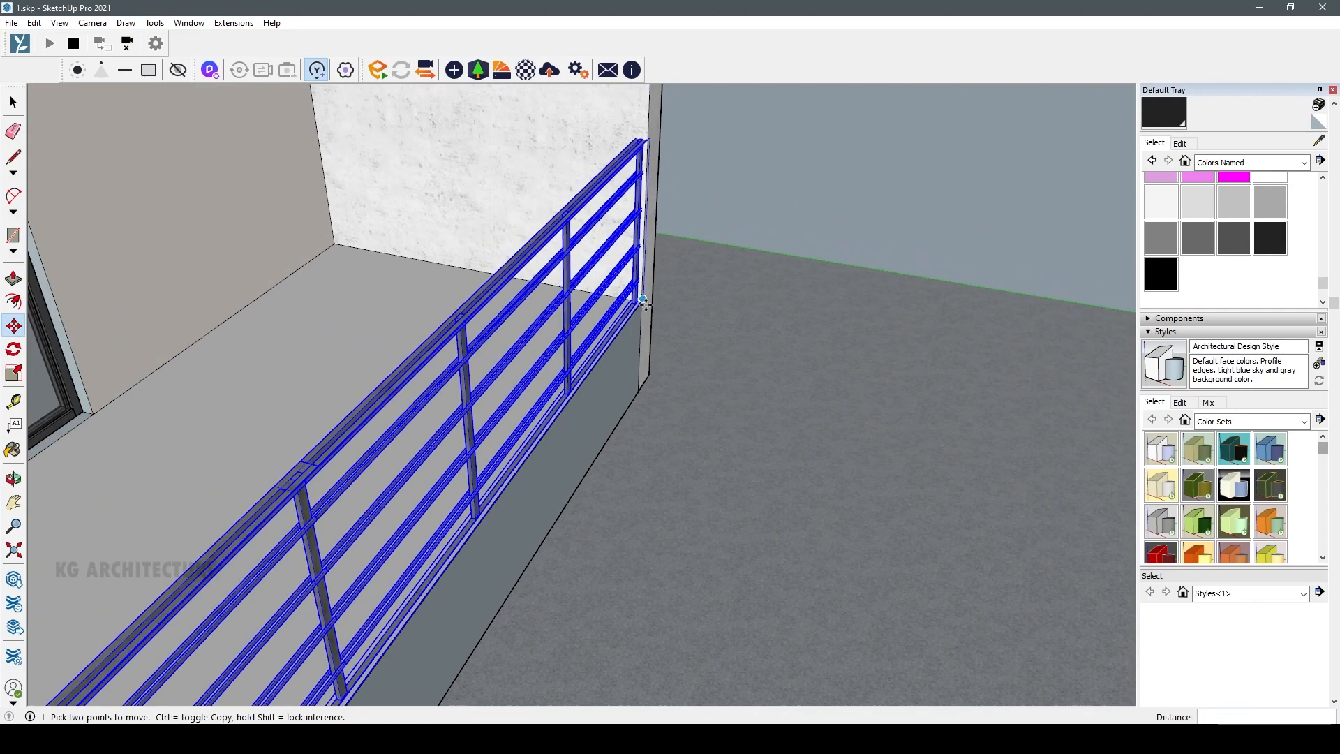
- Rotate another railing copy and move it along the terrace's side edge, starting at the top of the stairs
key("s")
key("q")
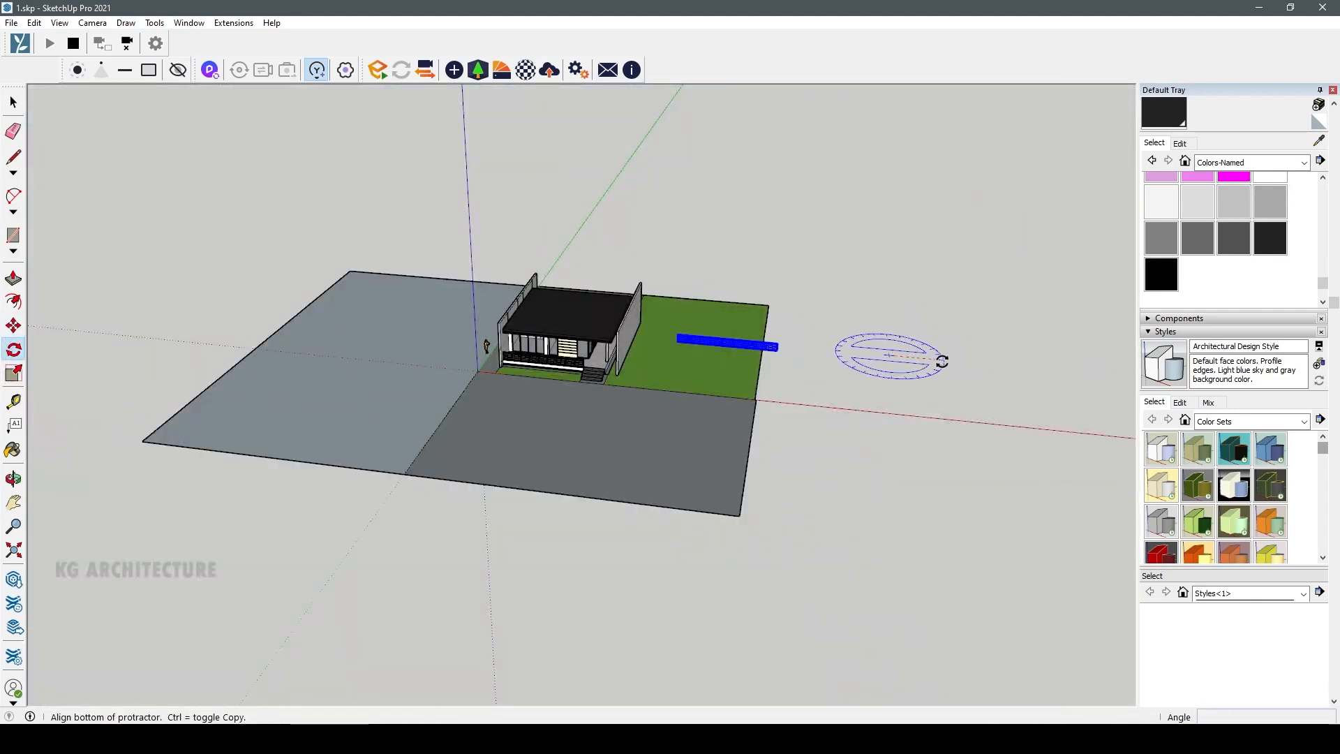
left_click(14, 328)
scroll(778, 293, "up", 3)
scroll(389, 290, "down", 5)
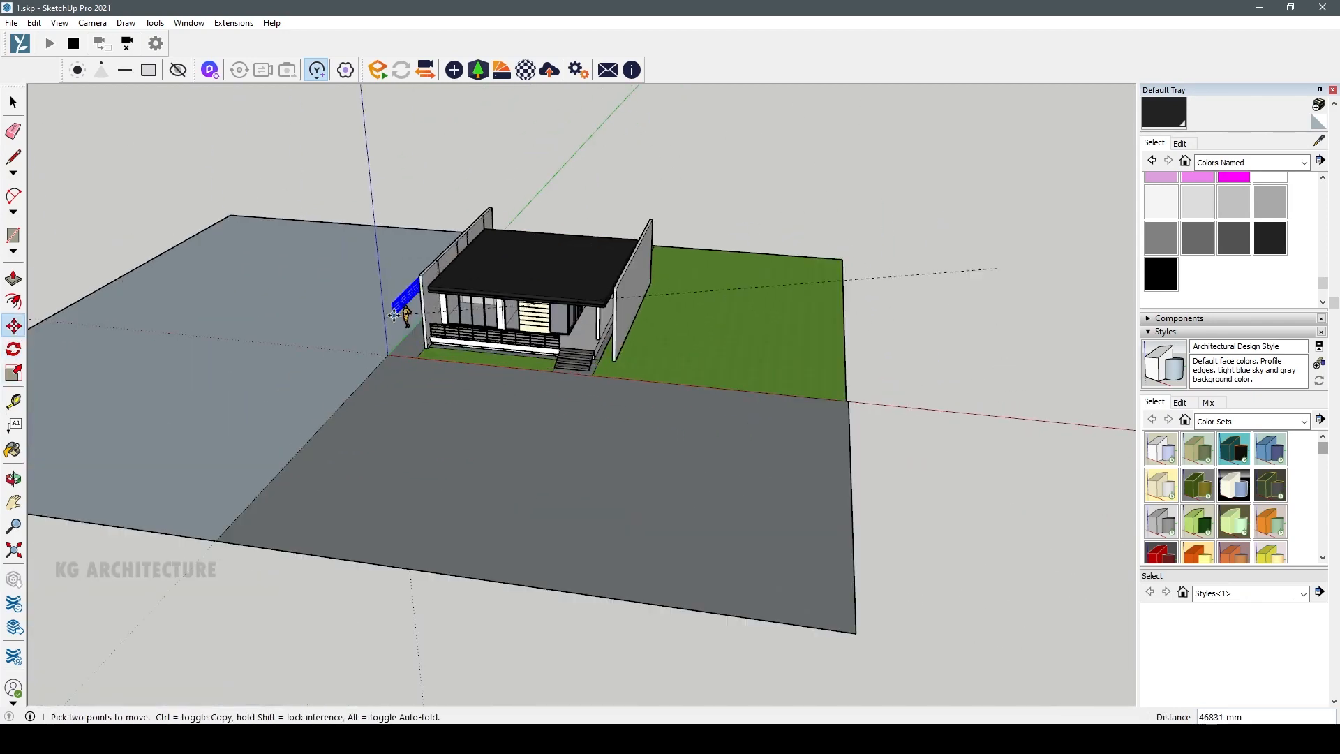
scroll(389, 290, "up", 10)
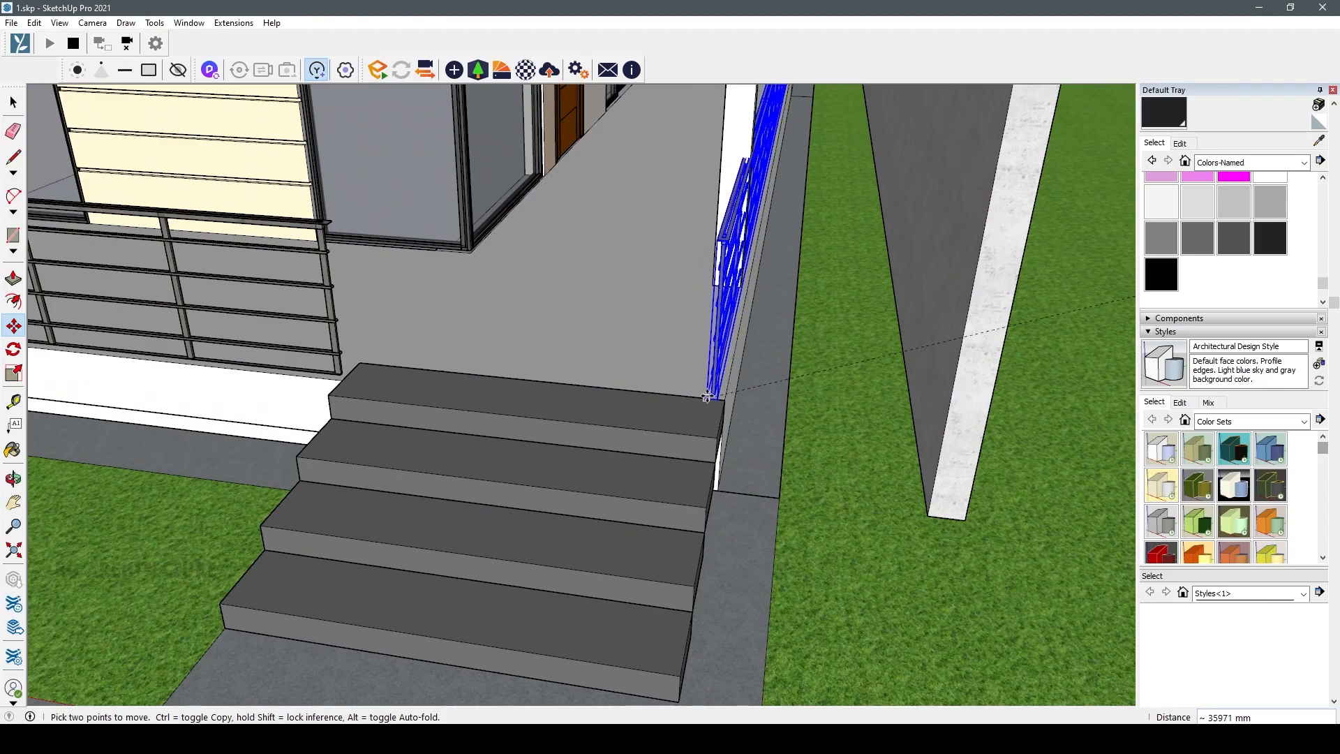
middle_click_drag(707, 396, 951, 241)
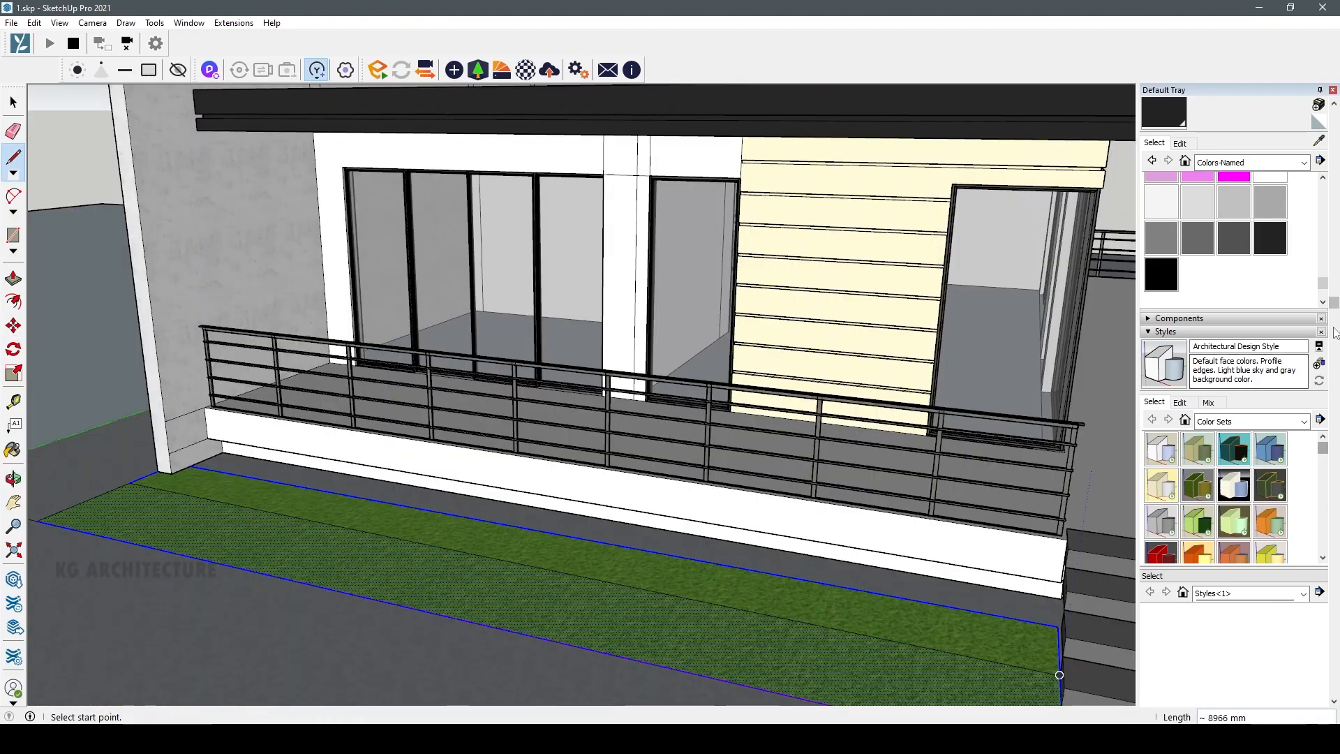
- Browse the Synthetic Surfaces and the Brick, Cladding and Siding materials, and pick the grey stone paving
left_click(1303, 163)
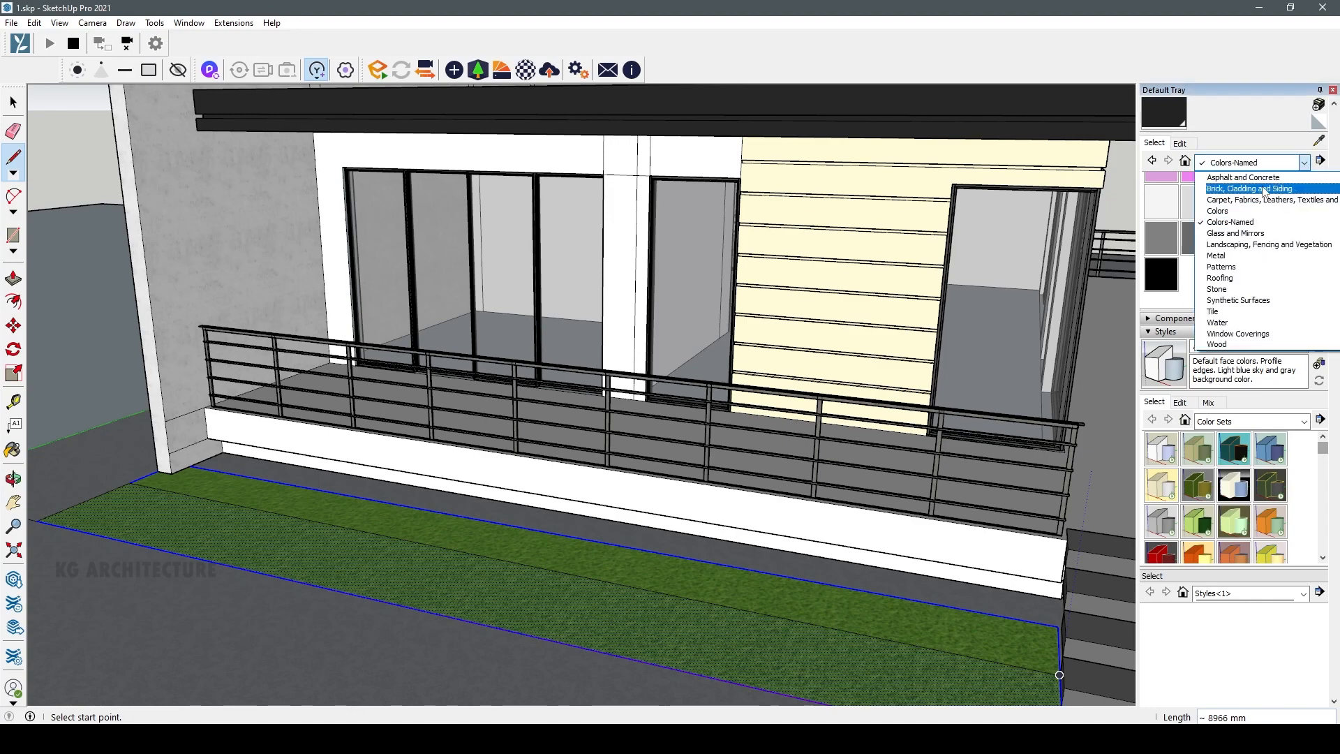
left_click(1268, 301)
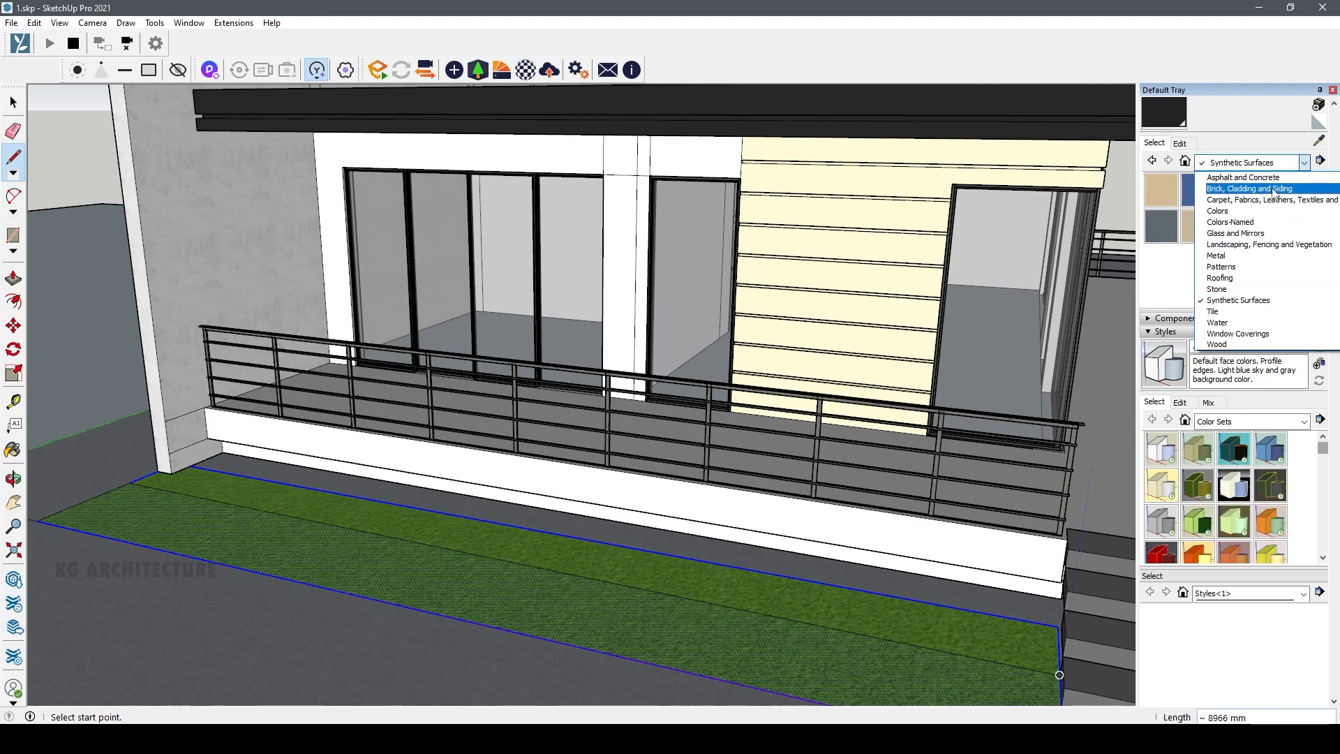
left_click(1272, 189)
scroll(1232, 268, "down", 3)
scroll(1239, 217, "up", 3)
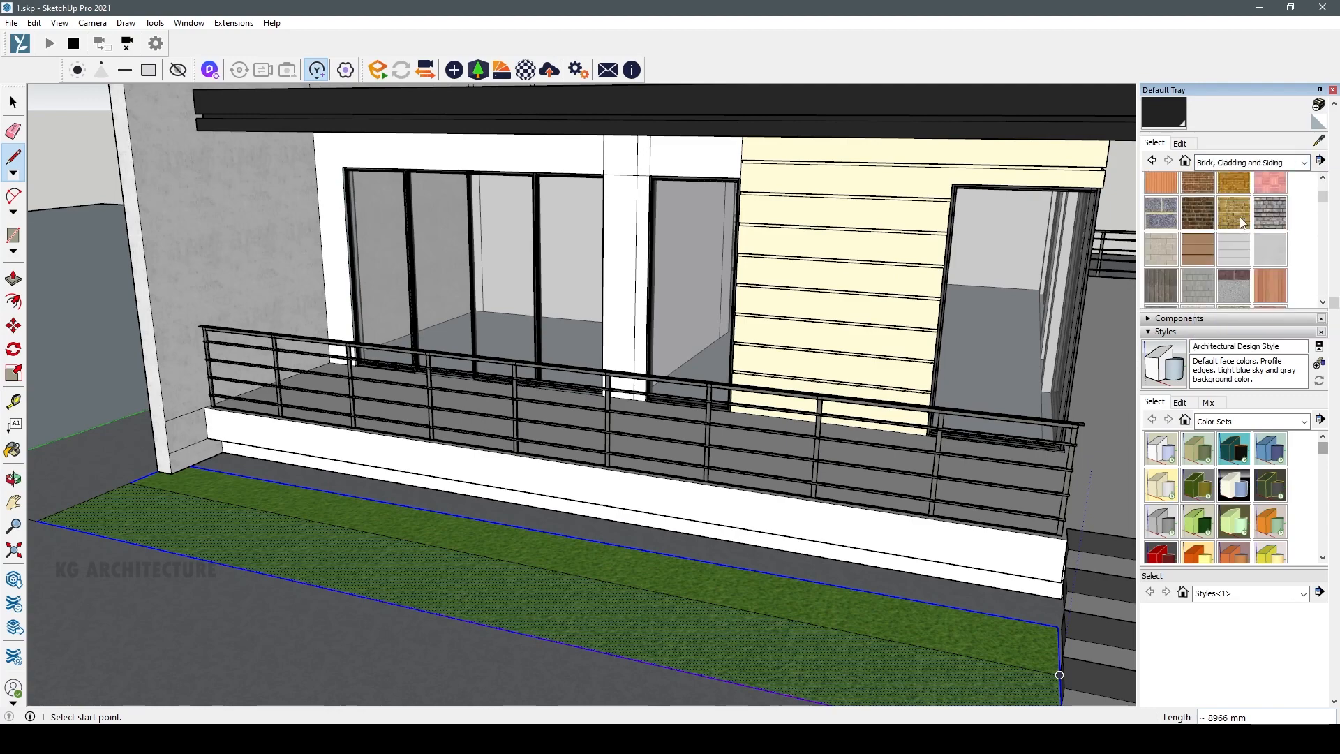
scroll(1239, 217, "down", 3)
left_click(1157, 191)
- Try the grey stone paving on the outer strip of the front lawn and undo it
left_click(586, 584)
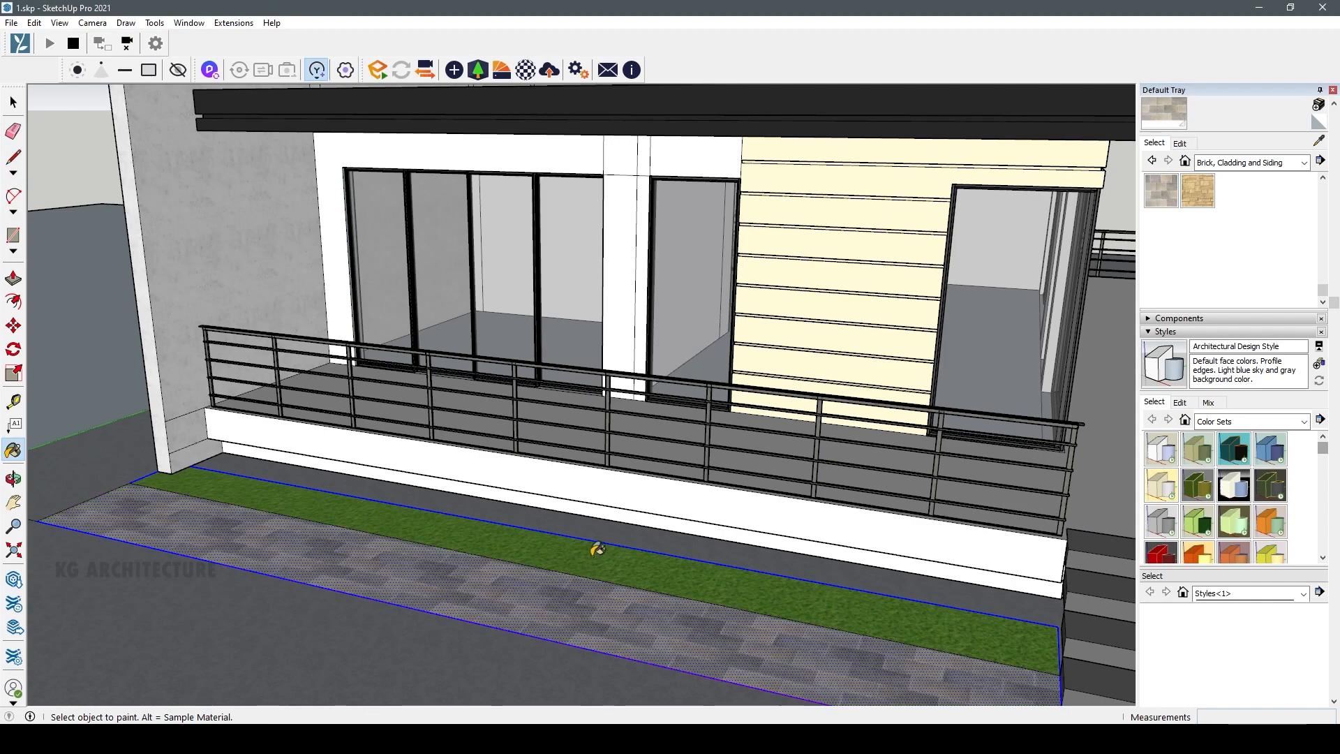
key("ctrl+z")
key("ctrl+z")
key("ctrl+z")
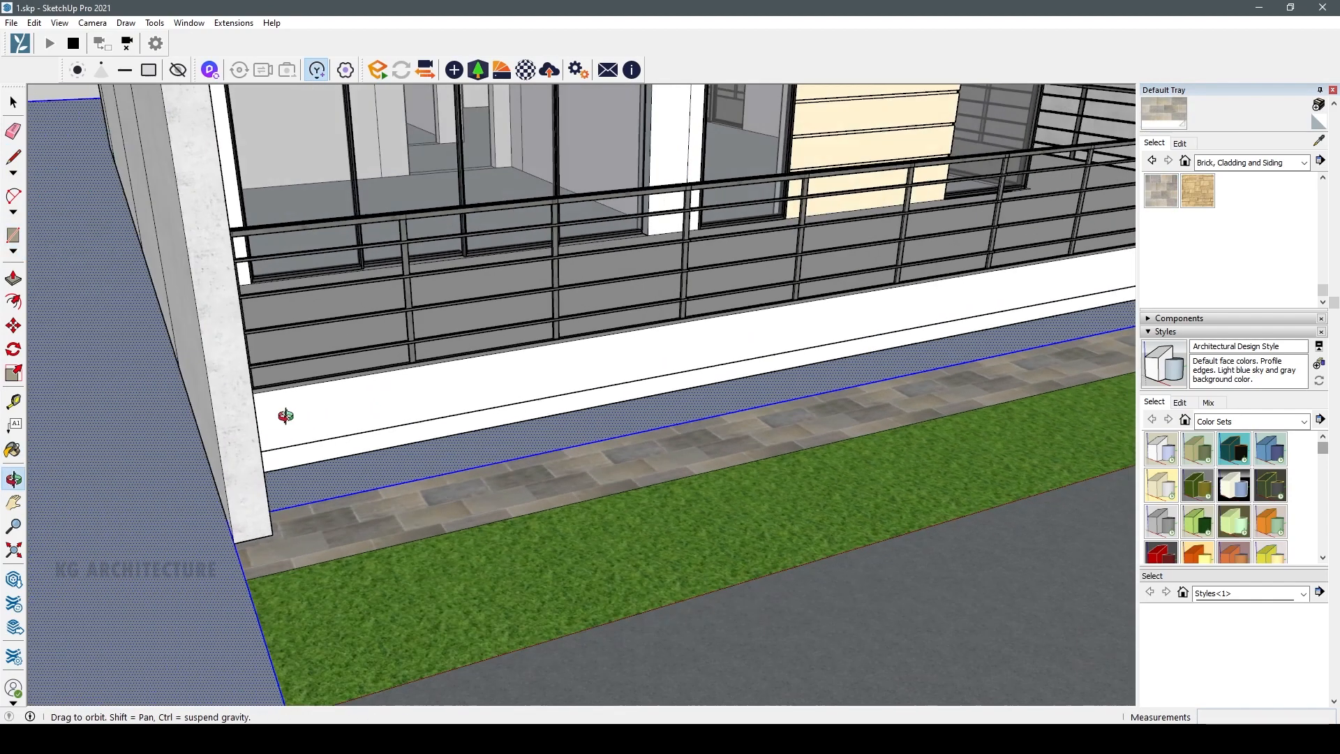
- Paint the bare ground strip beside the terrace base with the grey stone paving
mouse_move(284, 410)
middle_mouse_down()
mouse_move(320, 559)
mouse_move(861, 458)
mouse_move(1100, 531)
mouse_move(1126, 512)
middle_mouse_up()
left_click(687, 436)
scroll(364, 402, "down", 5)
mouse_move(742, 453)
middle_mouse_down()
mouse_move(750, 446)
mouse_move(604, 386)
mouse_move(597, 453)
middle_mouse_up()
scroll(605, 386, "up", 2)
middle_click_drag(413, 318, 956, 528)
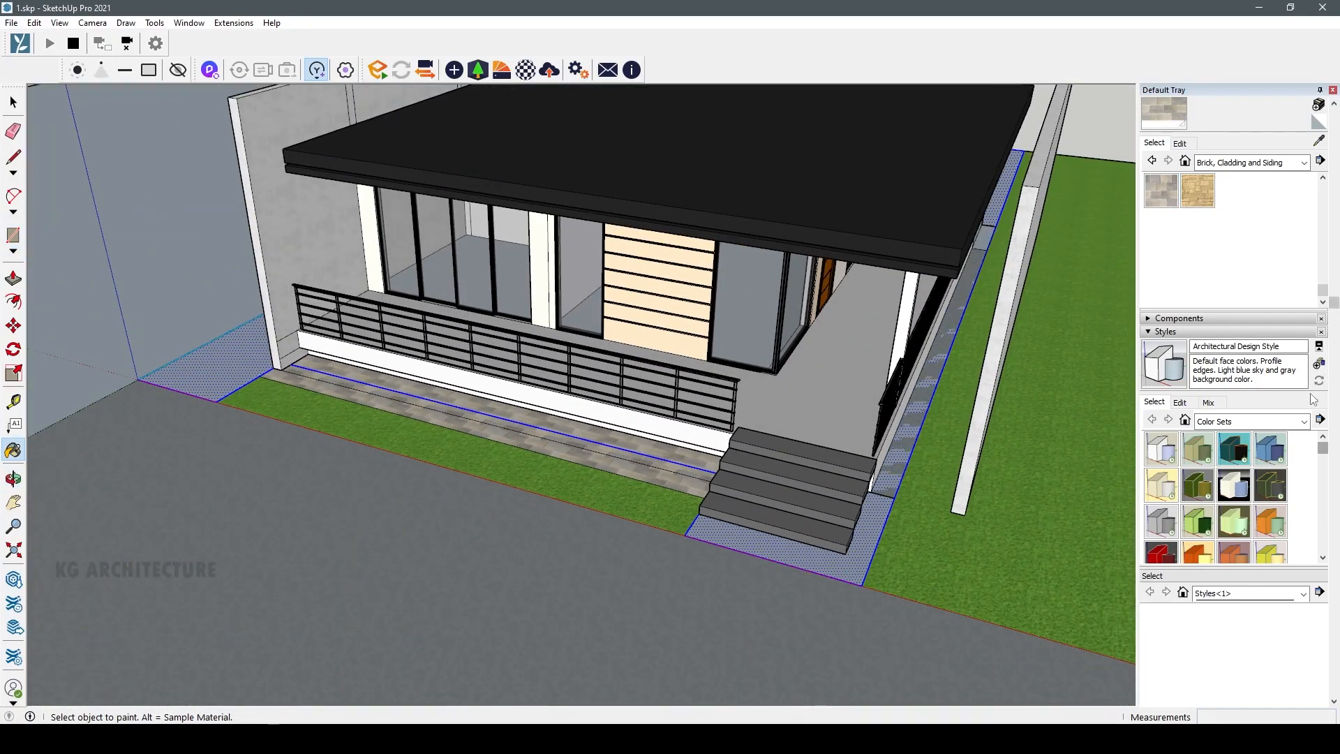
- Sample the dark grey road material and apply it to the ground around the front stairs
left_click(661, 613)
left_click(755, 547)
scroll(787, 532, "down", 2)
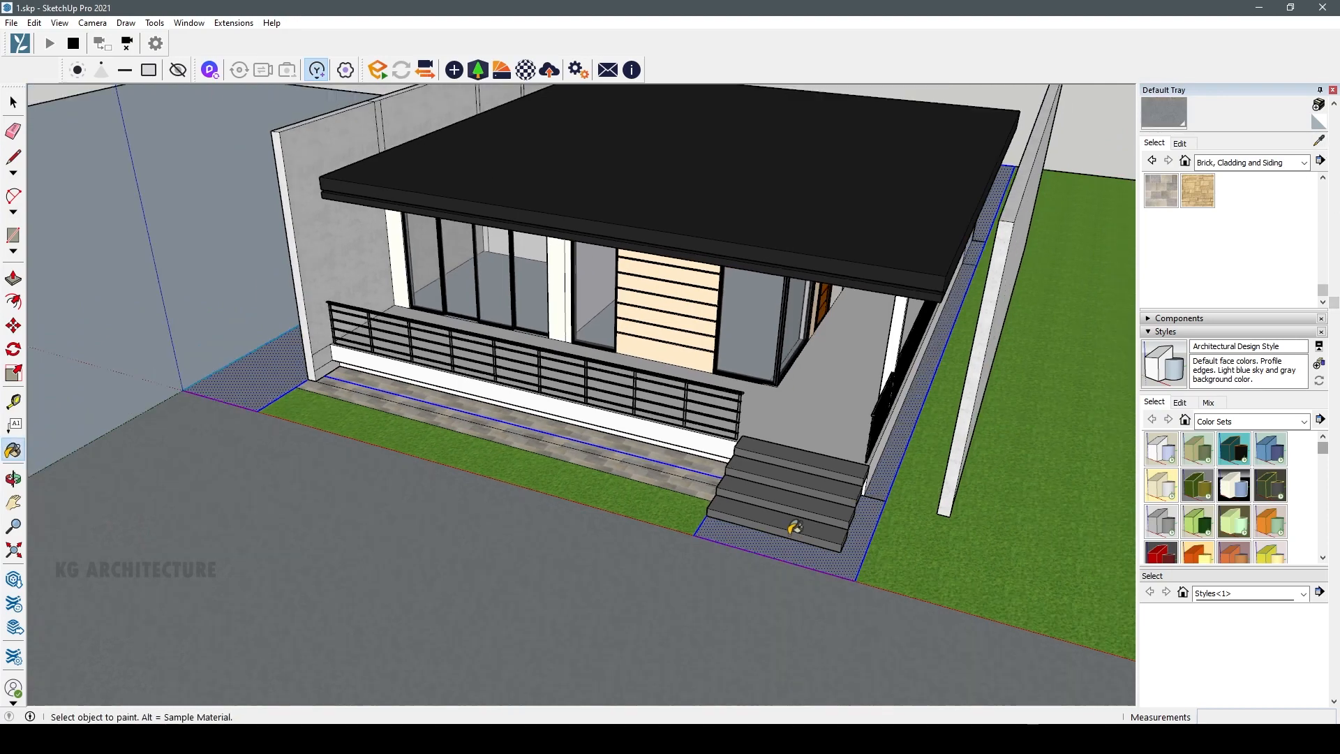
left_click(54, 97)
middle_click_drag(488, 544, 530, 425)
scroll(615, 403, "up", 3)
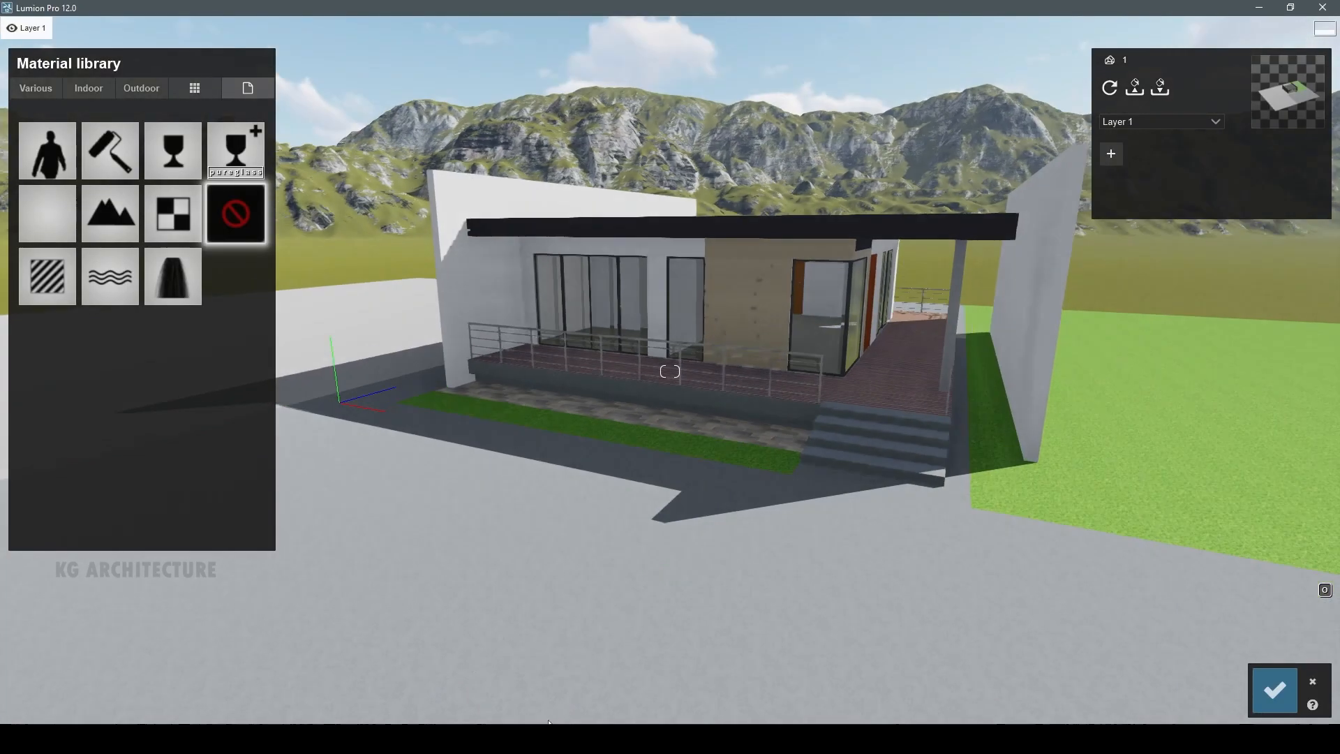
- Switch to Lumion and select the stone paving strip in front of the terrace for a material change
scroll(789, 384, "up", 5)
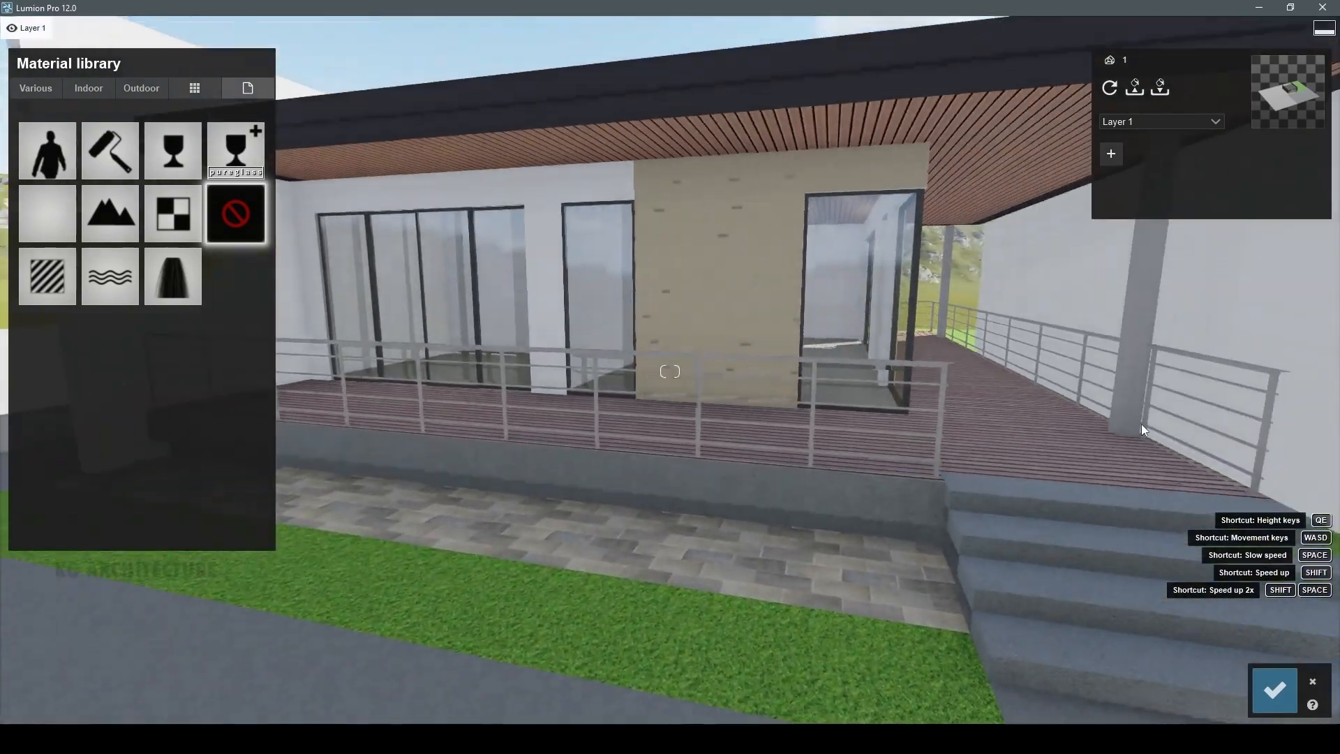
left_click(1291, 684)
left_click(821, 597)
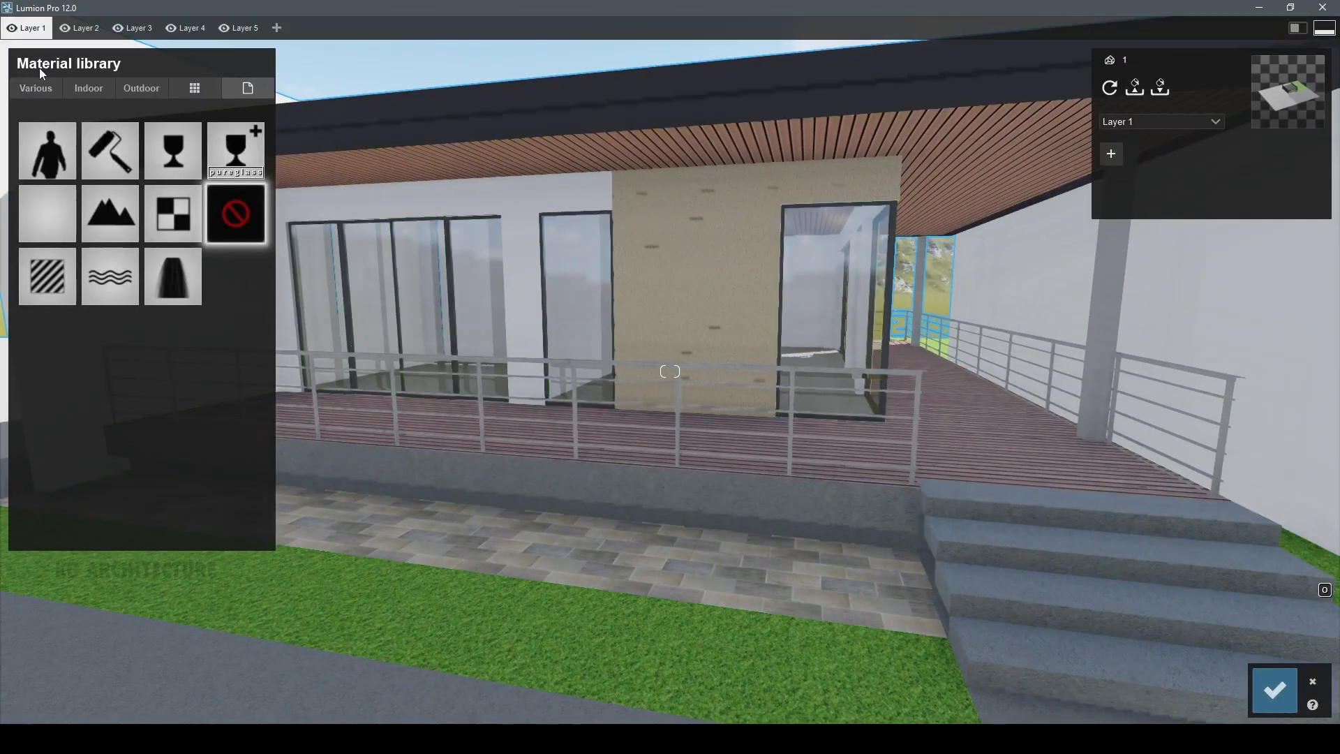
- Try the Concrete Almm 008 1024 outdoor material on the front paving strip
left_click(89, 88)
left_click(141, 87)
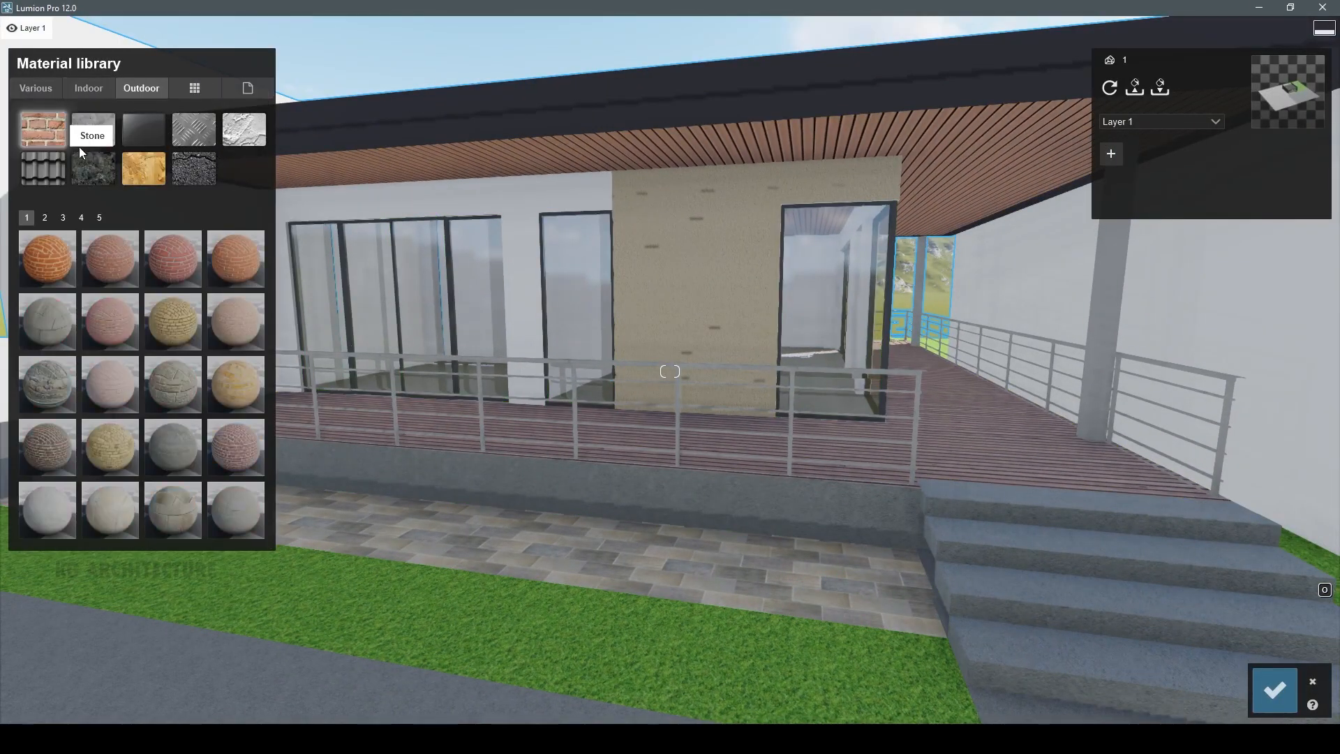
left_click(86, 166)
left_click(183, 279)
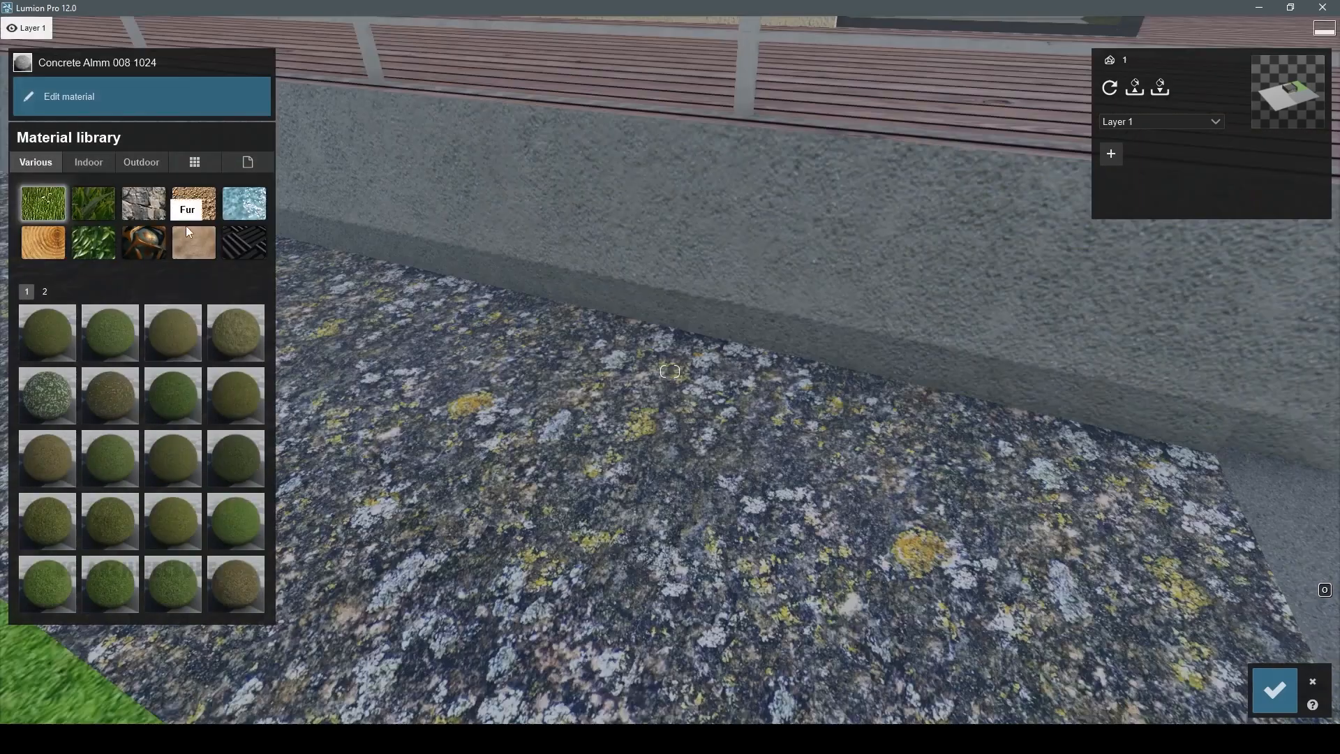
- Apply the Rock 009 2048 material to the strip in front of the terrace and browse the Leaves materials
left_click(199, 206)
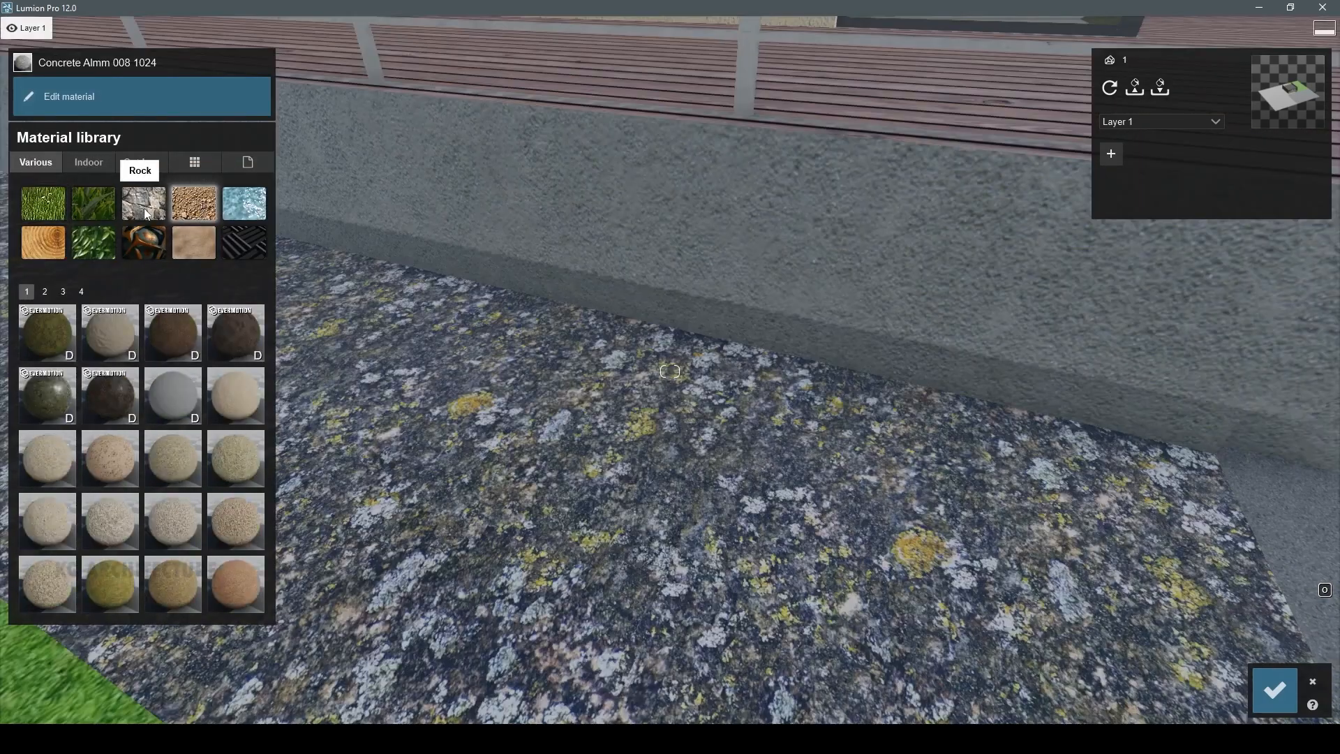
left_click(145, 205)
right_click_drag(286, 231, 271, 375)
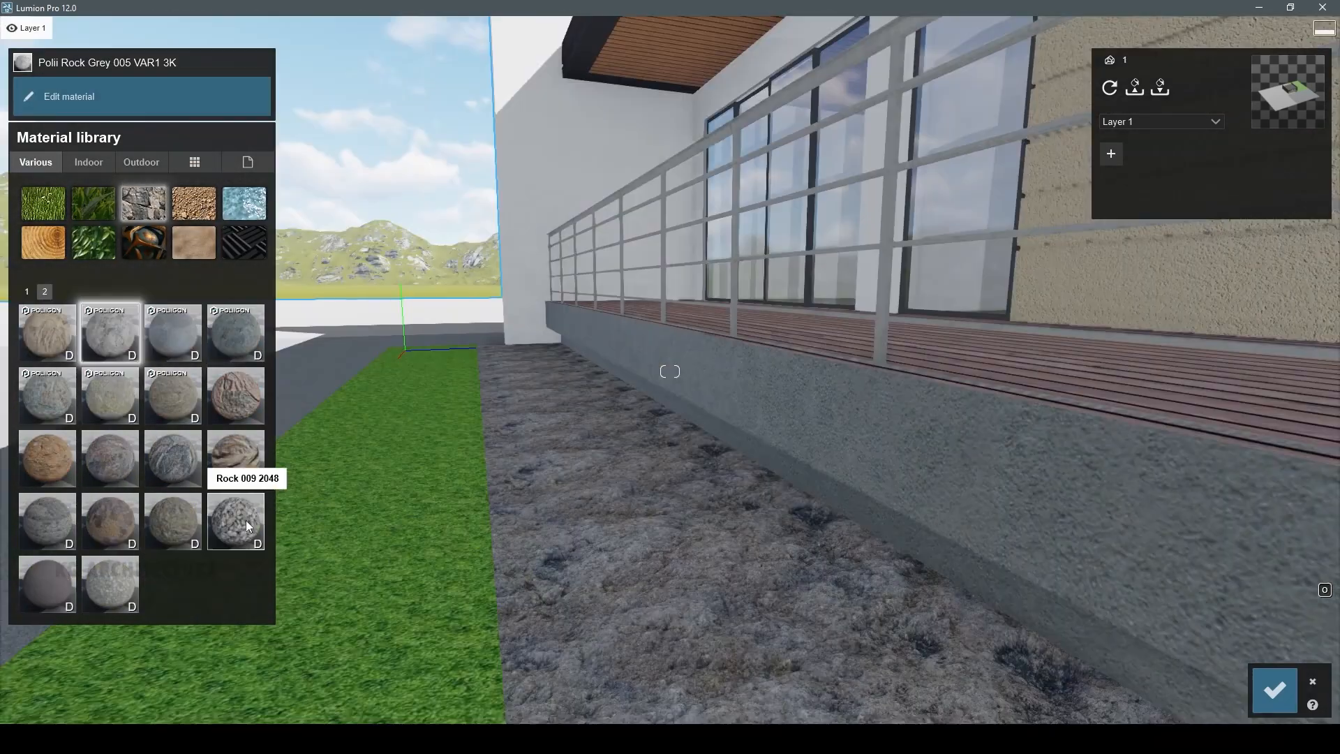
left_click(236, 520)
key("w")
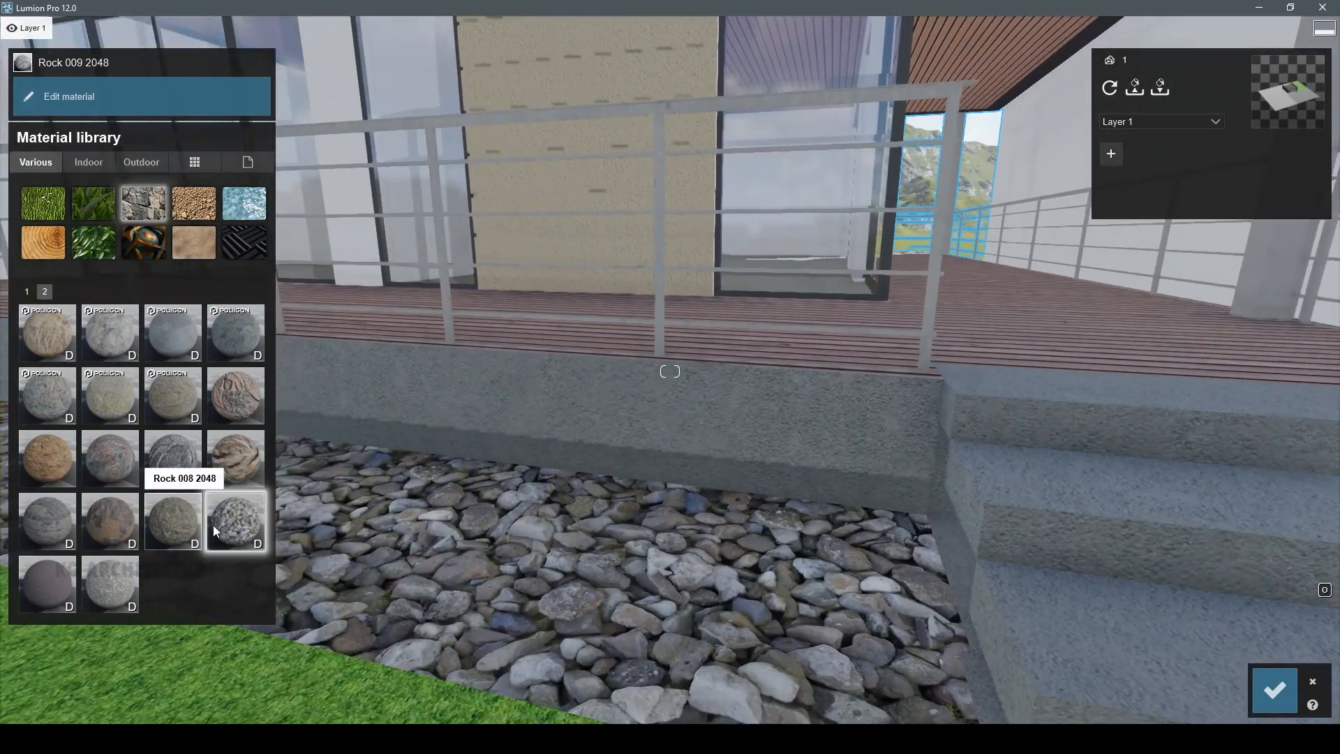
left_click(216, 523)
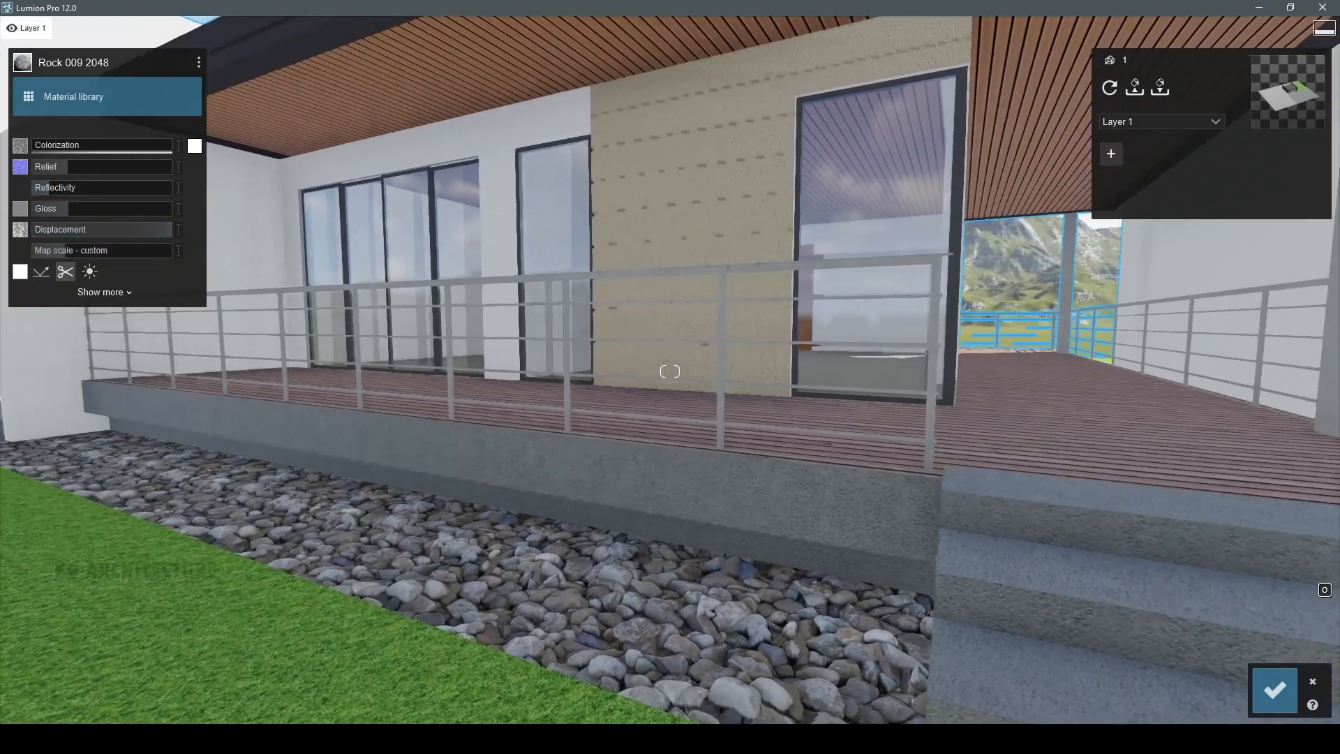
left_click(1311, 681)
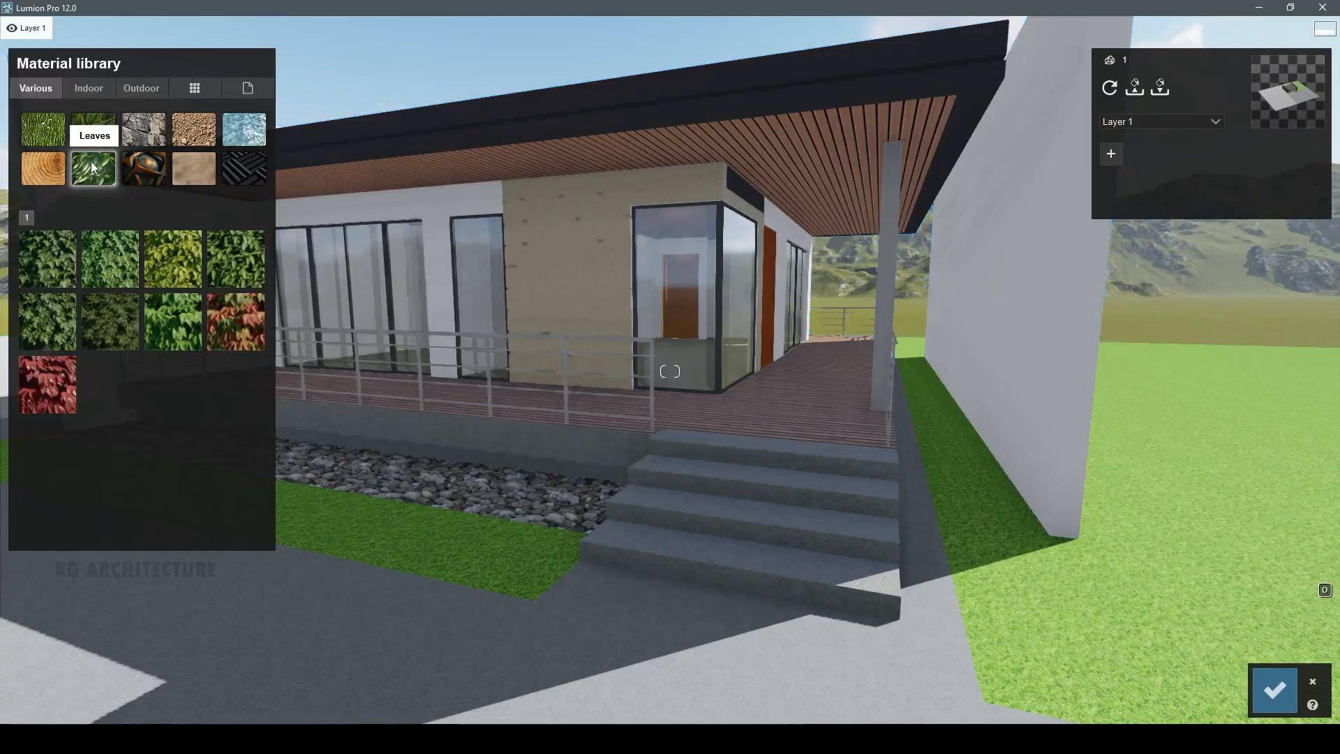
left_click(96, 268)
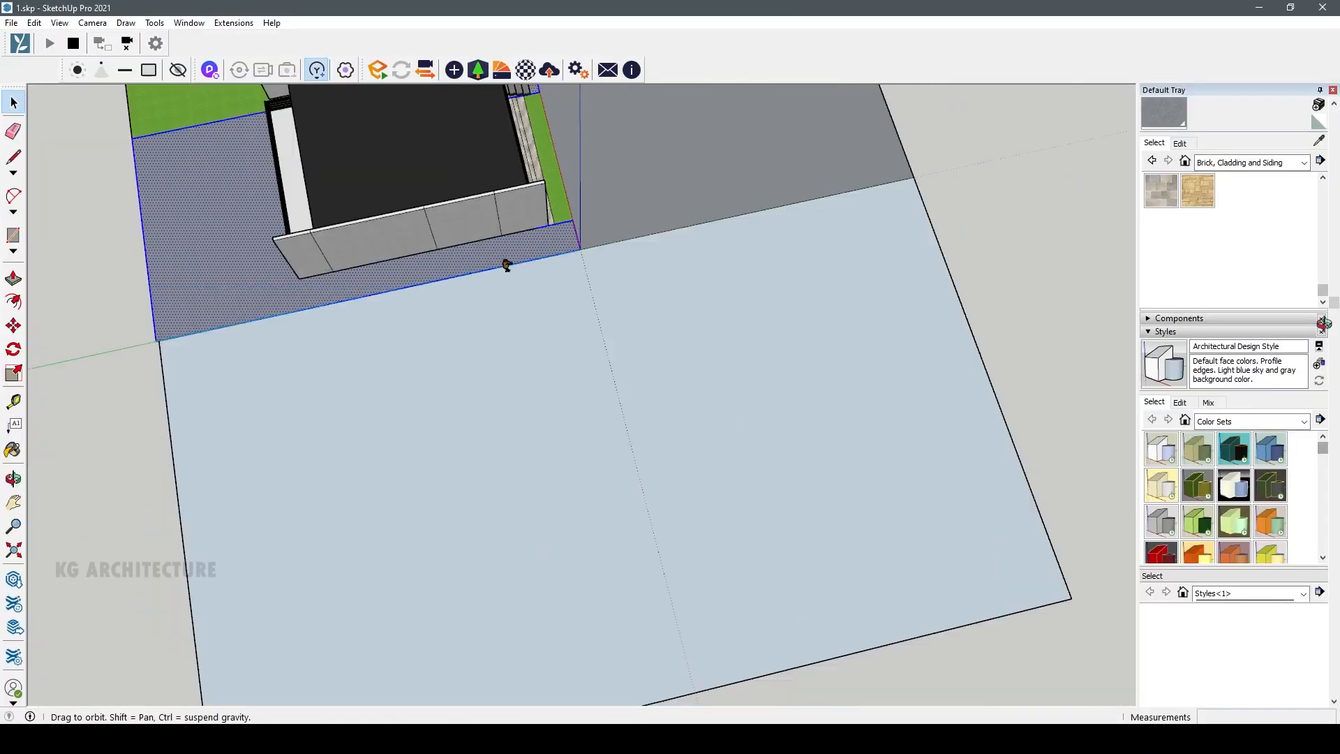
- In SketchUp, draw a rectangle on the ground beside the grey boundary wall, splitting off the strip along it
scroll(488, 279, "up", 2)
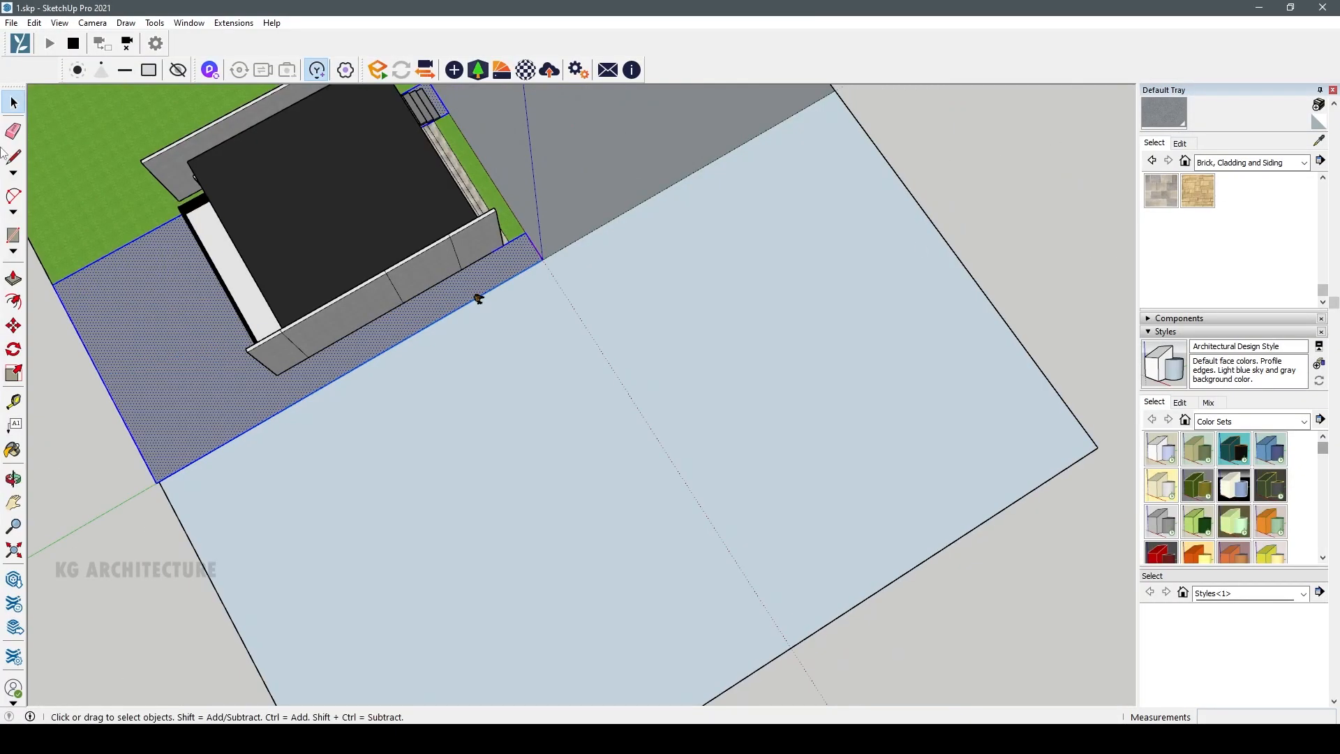
left_click(13, 252)
key("r")
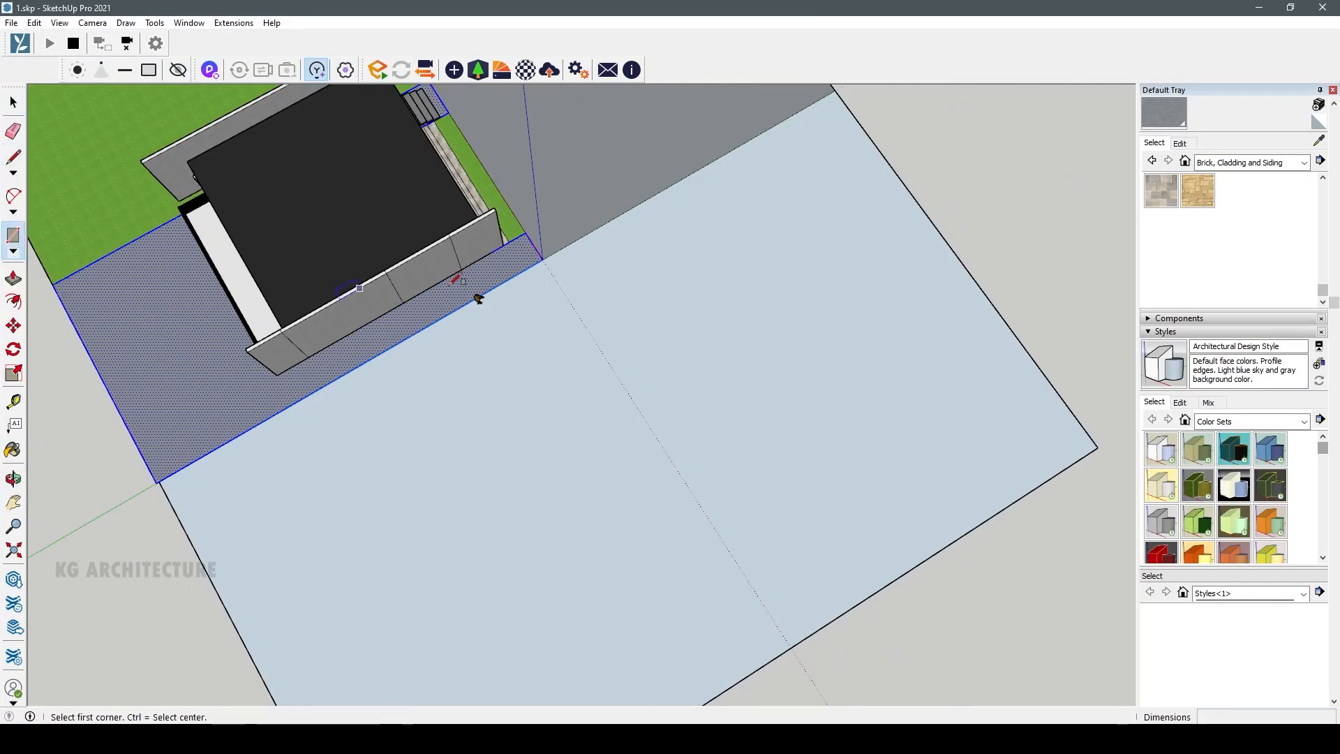
left_click(234, 623)
middle_click_drag(401, 555, 500, 433)
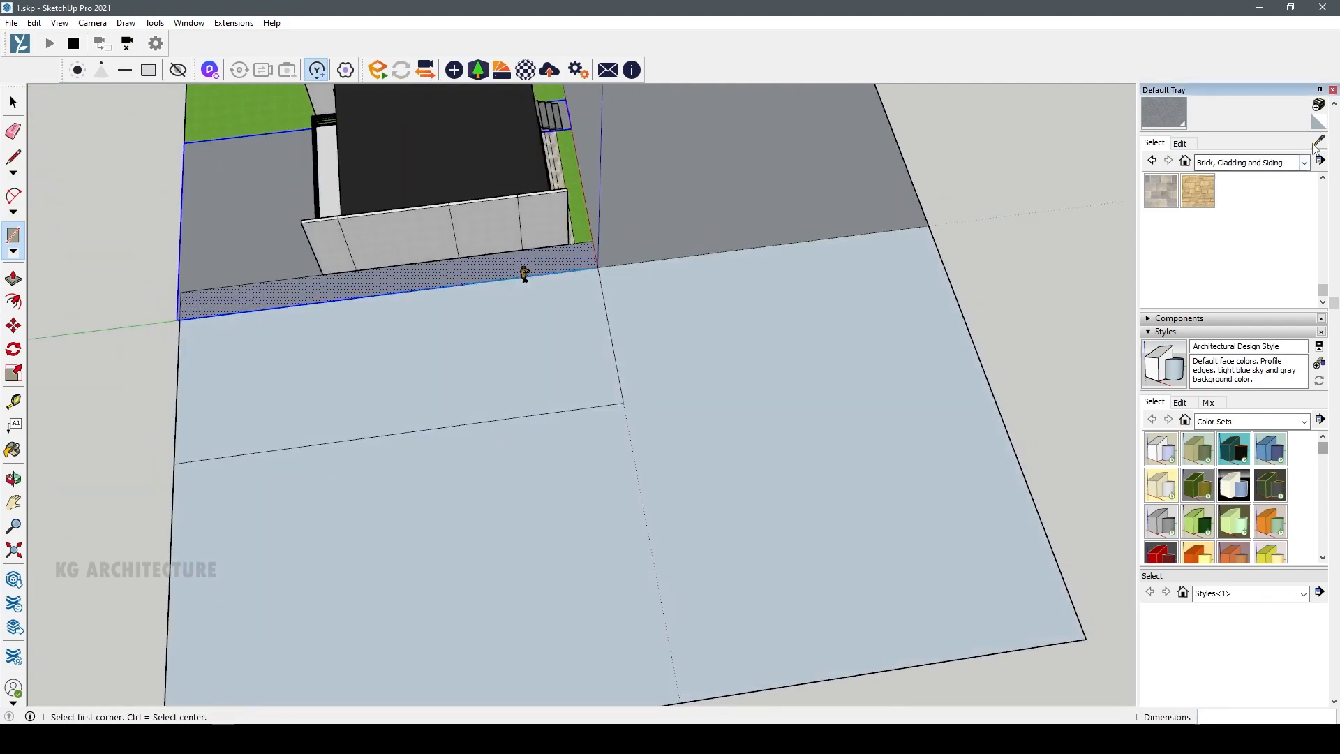
left_click(571, 304)
mouse_move(807, 263)
middle_mouse_down()
mouse_move(966, 147)
mouse_move(700, 203)
mouse_move(505, 6)
middle_mouse_up()
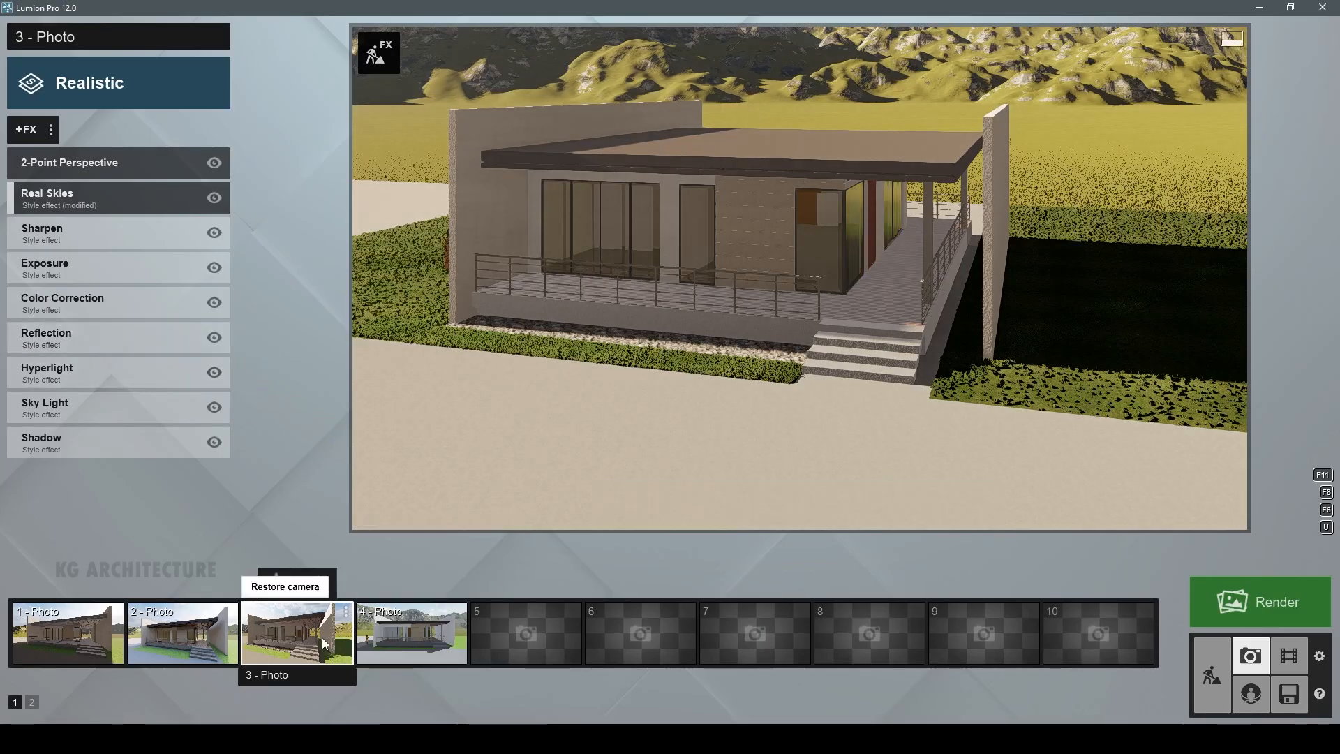
- Back in Lumion, restore the photo 3 camera, try a stronger dark colorization on the stairs' Plaster 001 1024 material and copy it
left_click(321, 637)
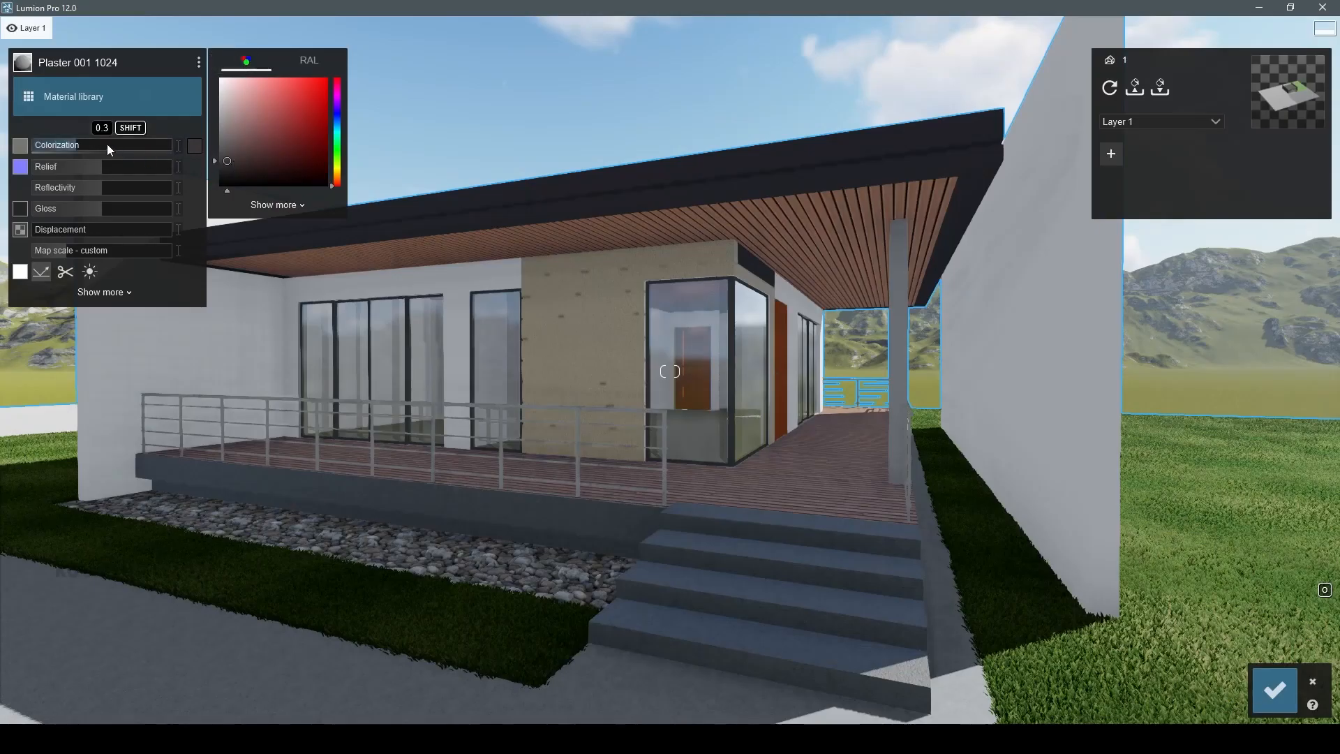
left_click(112, 144)
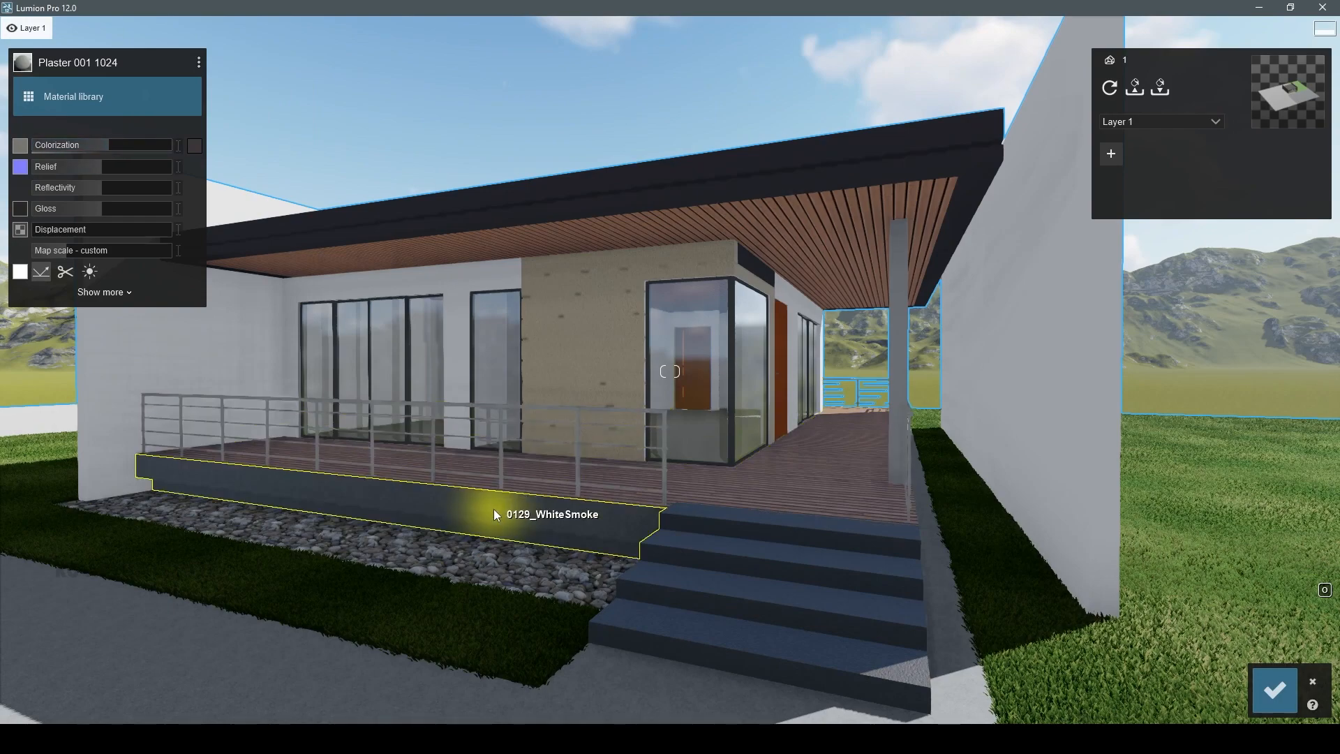
left_click(199, 62)
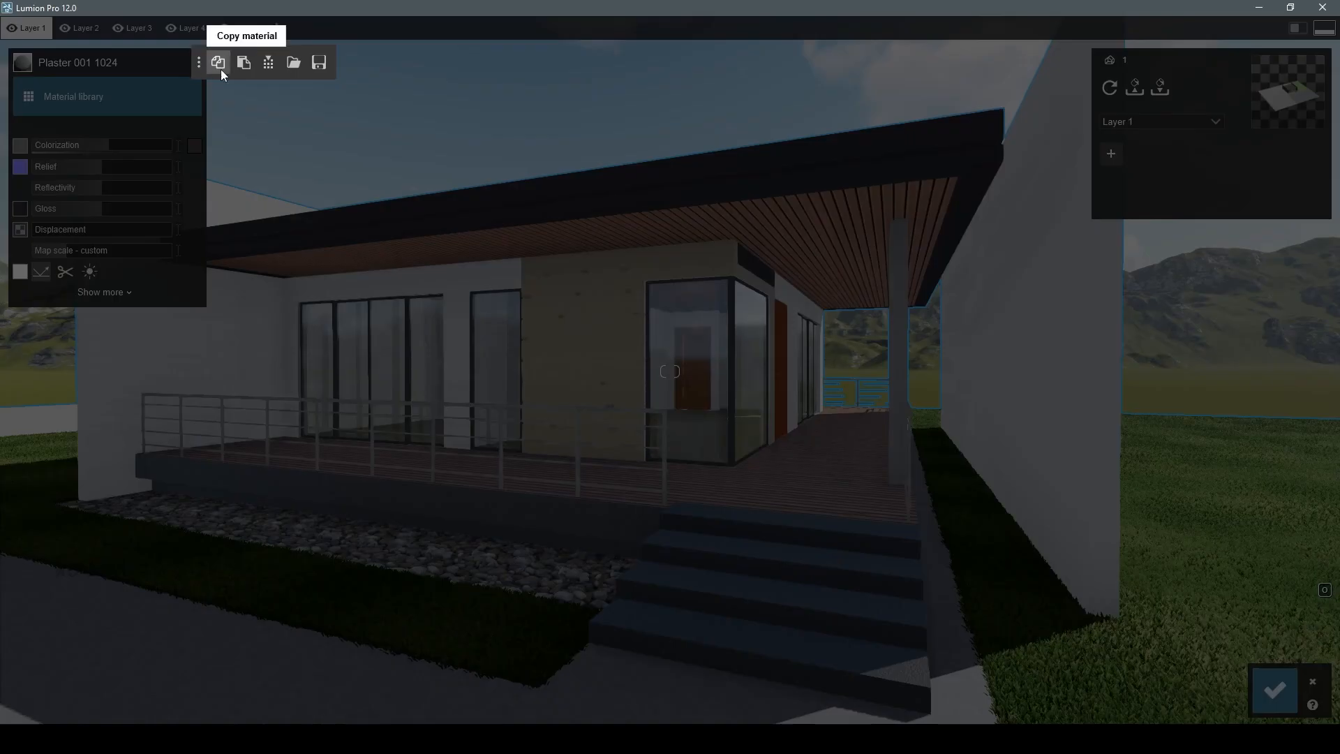
left_click(221, 69)
left_click(199, 62)
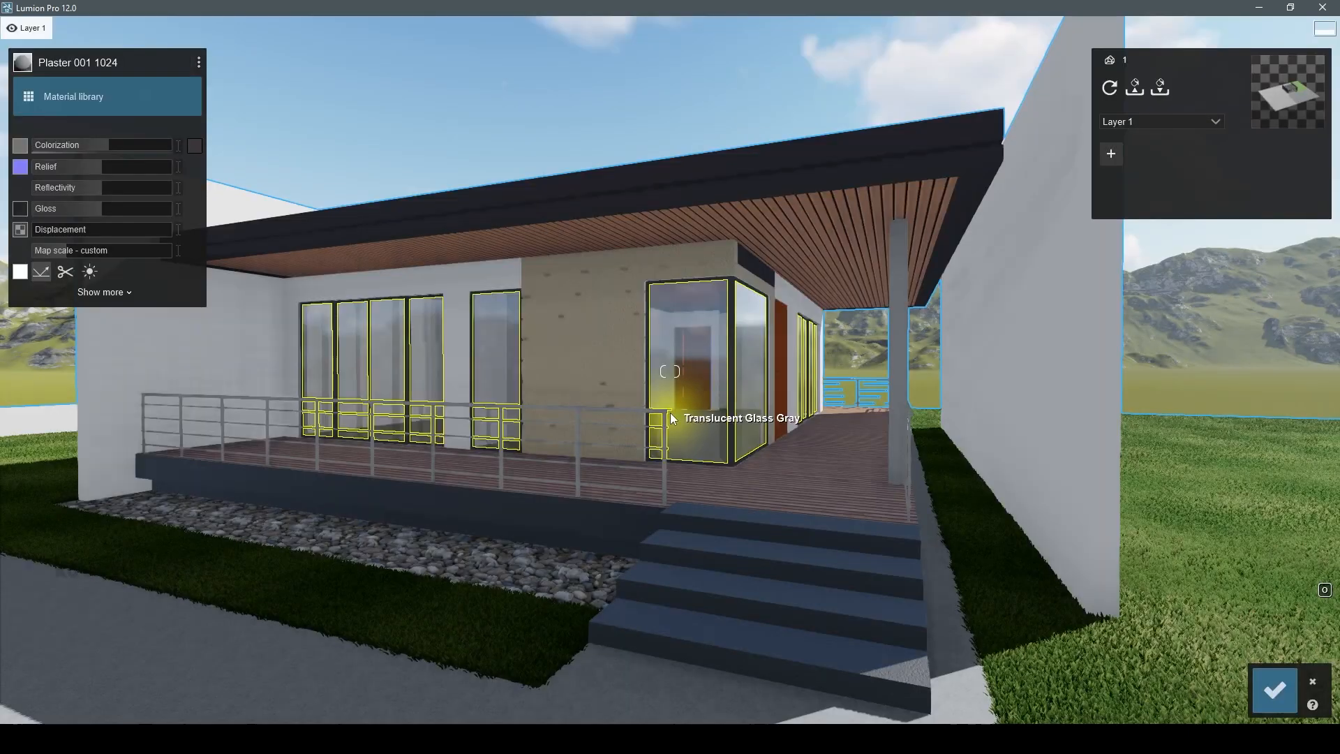
left_click(669, 413)
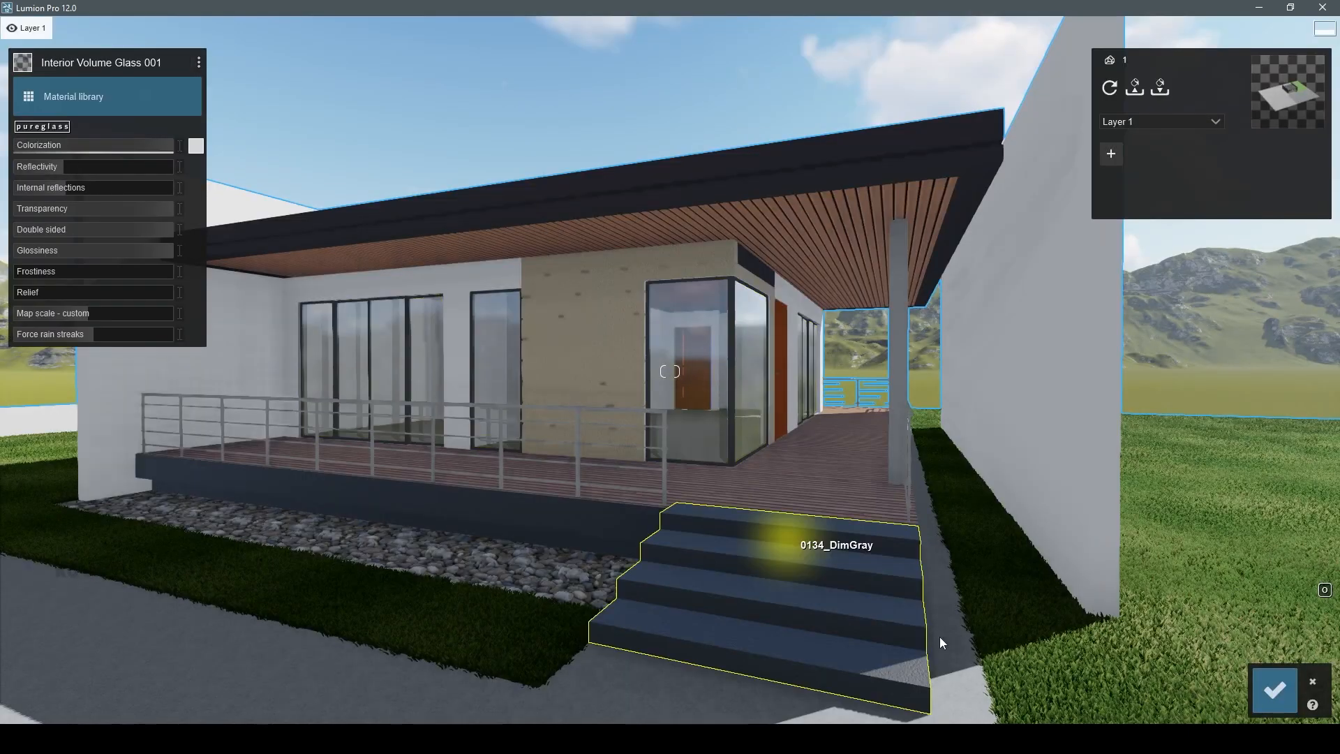
left_click(1276, 691)
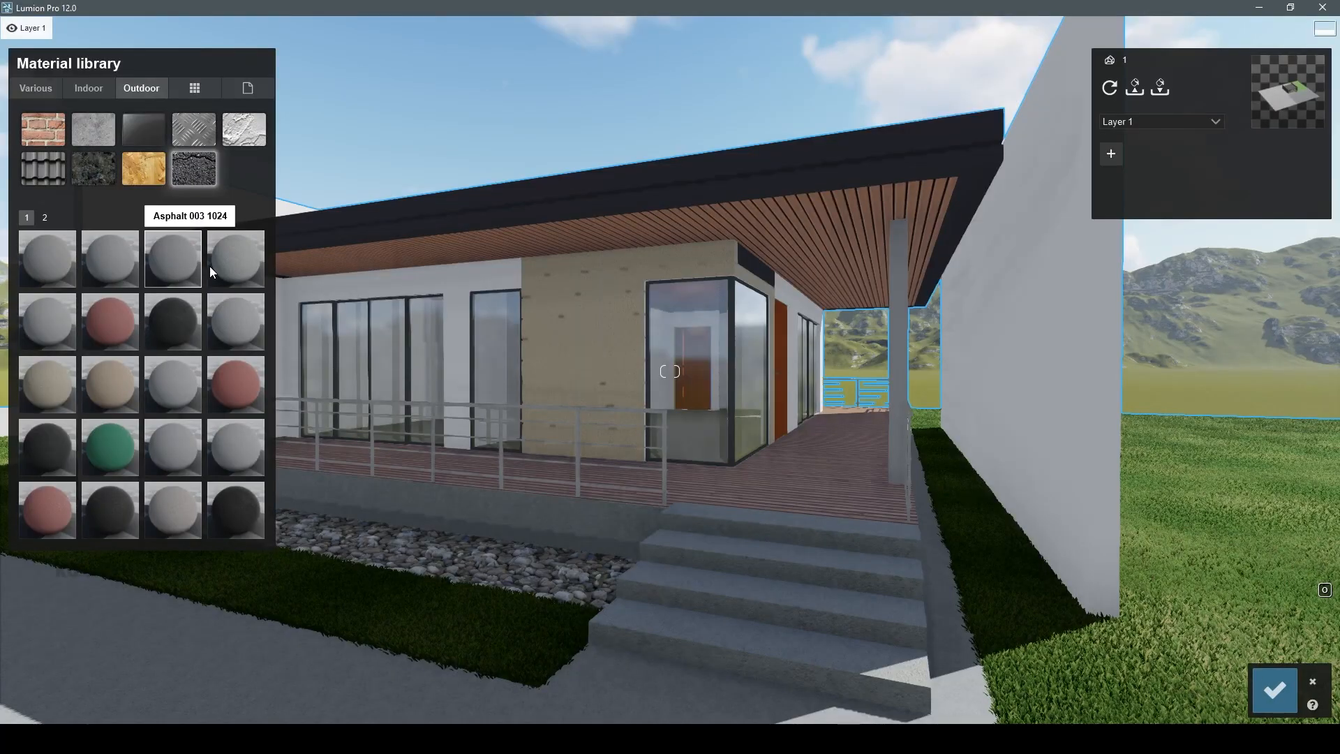
- Try Asphalt 004 1024 and Asphalt 010 1024 on the front ground and settle on the neighbouring grey asphalt
left_click(197, 266)
right_click_drag(757, 298, 802, 447)
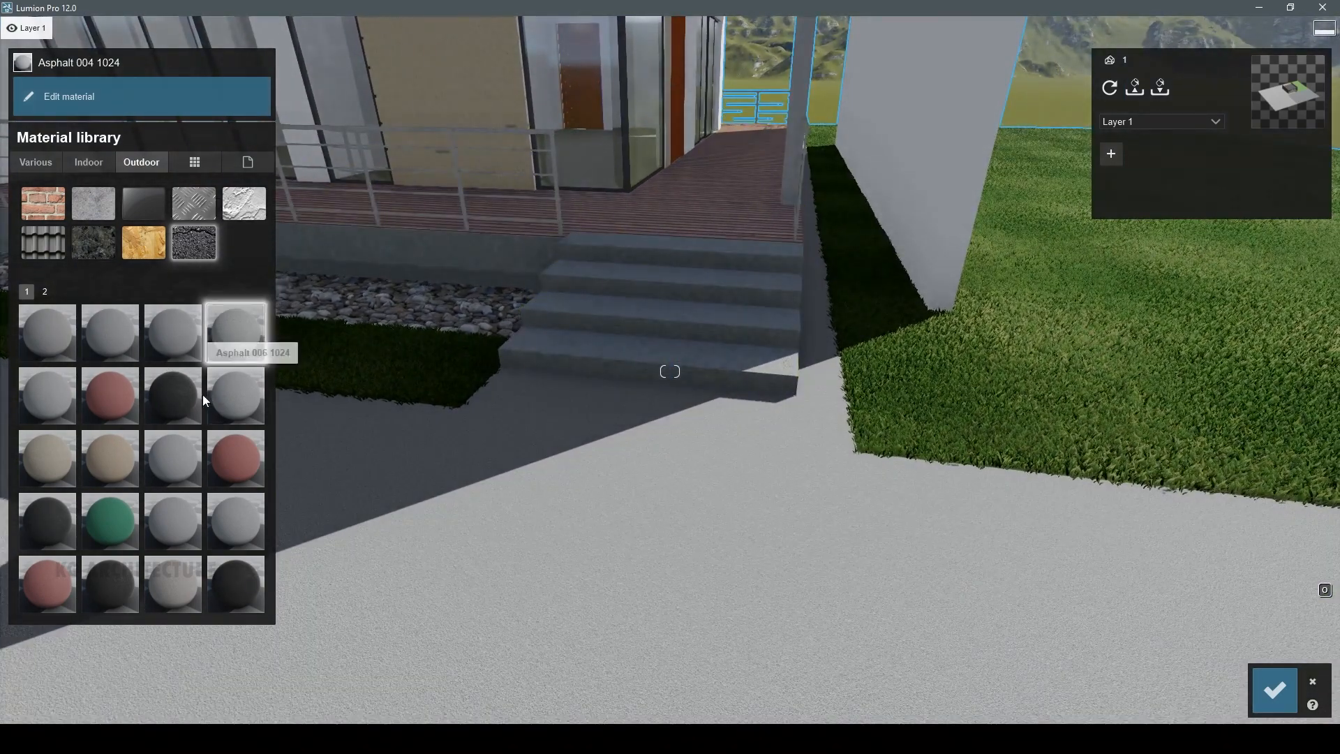
left_click(173, 519)
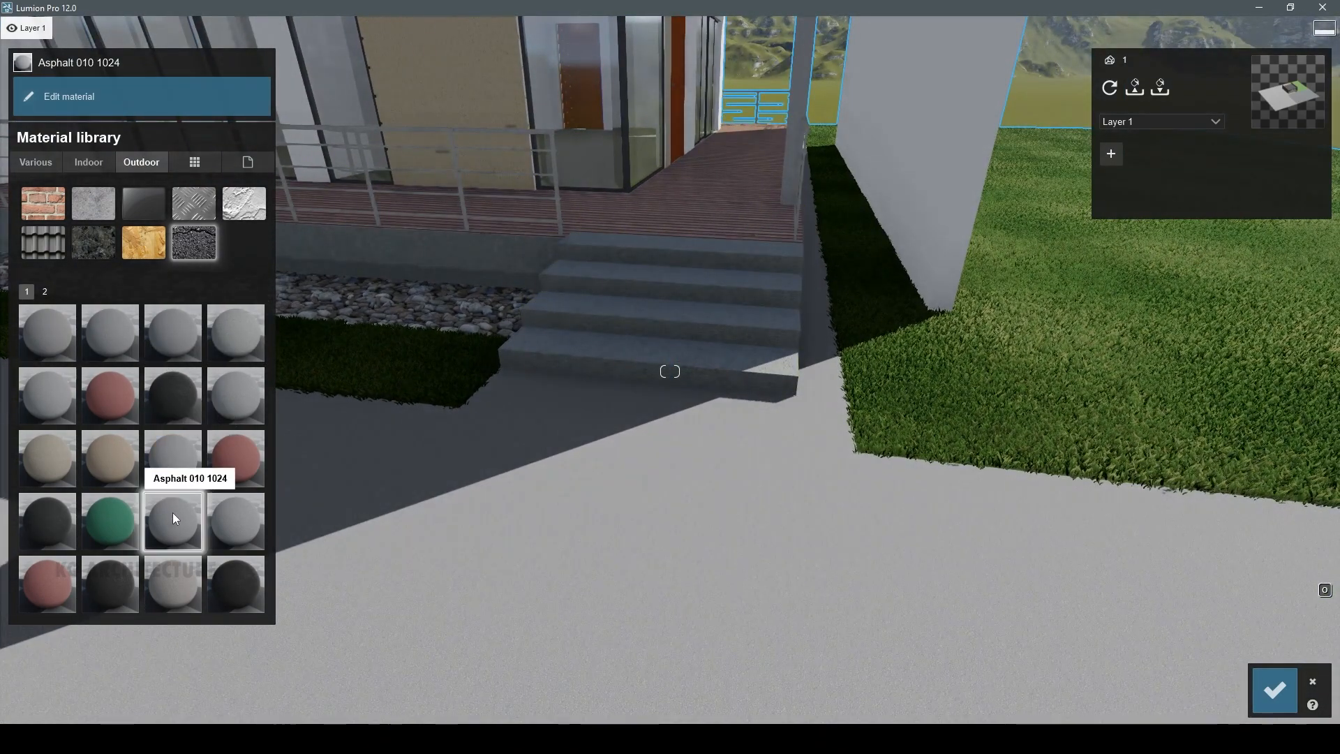
left_click(230, 520)
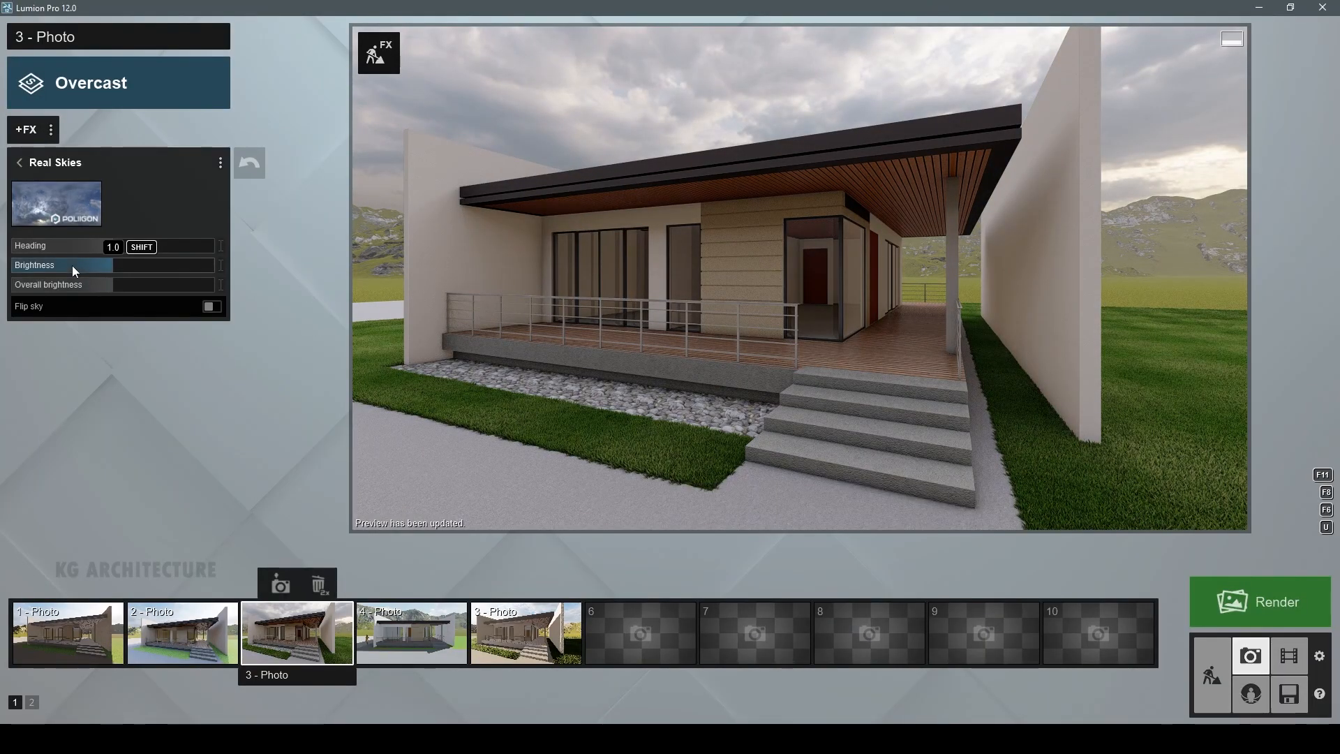
- Raise the Real Skies brightness of the Overcast style in photo 3 and return to build mode
left_click_drag(72, 265, 200, 270)
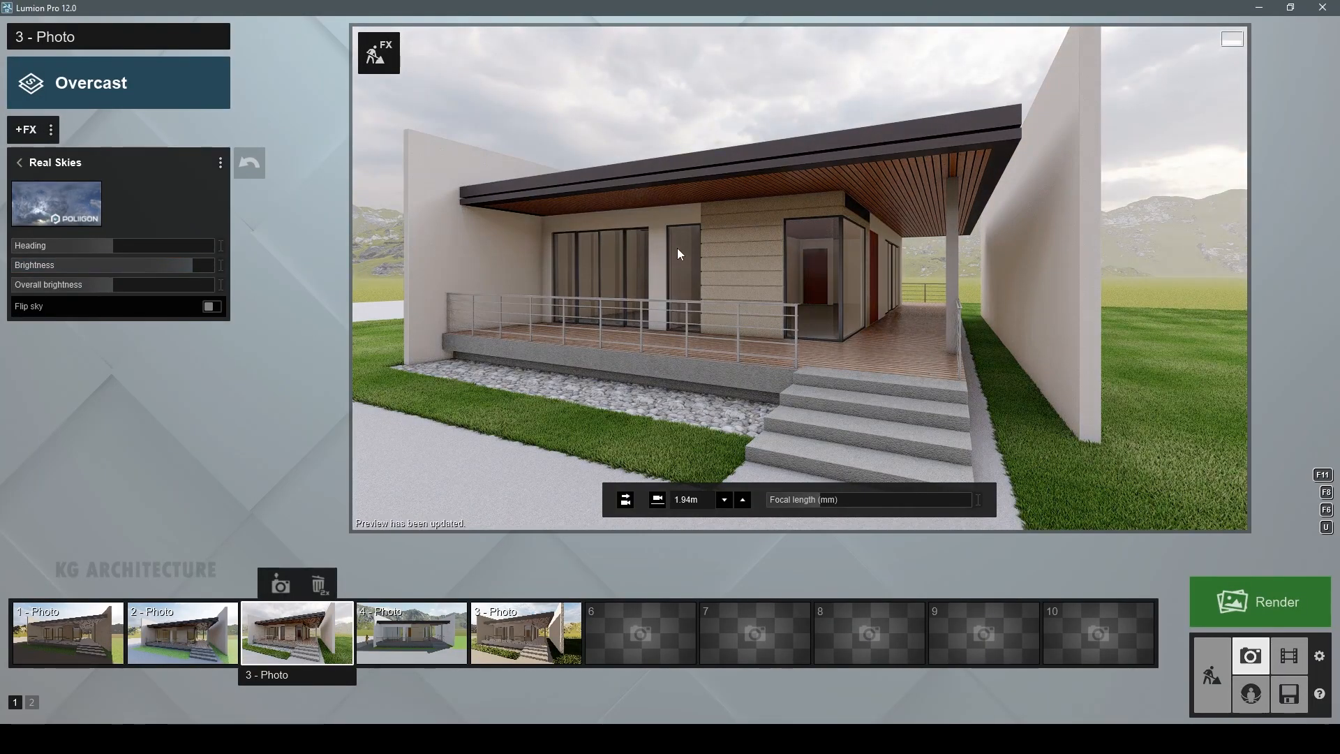
left_click(1211, 676)
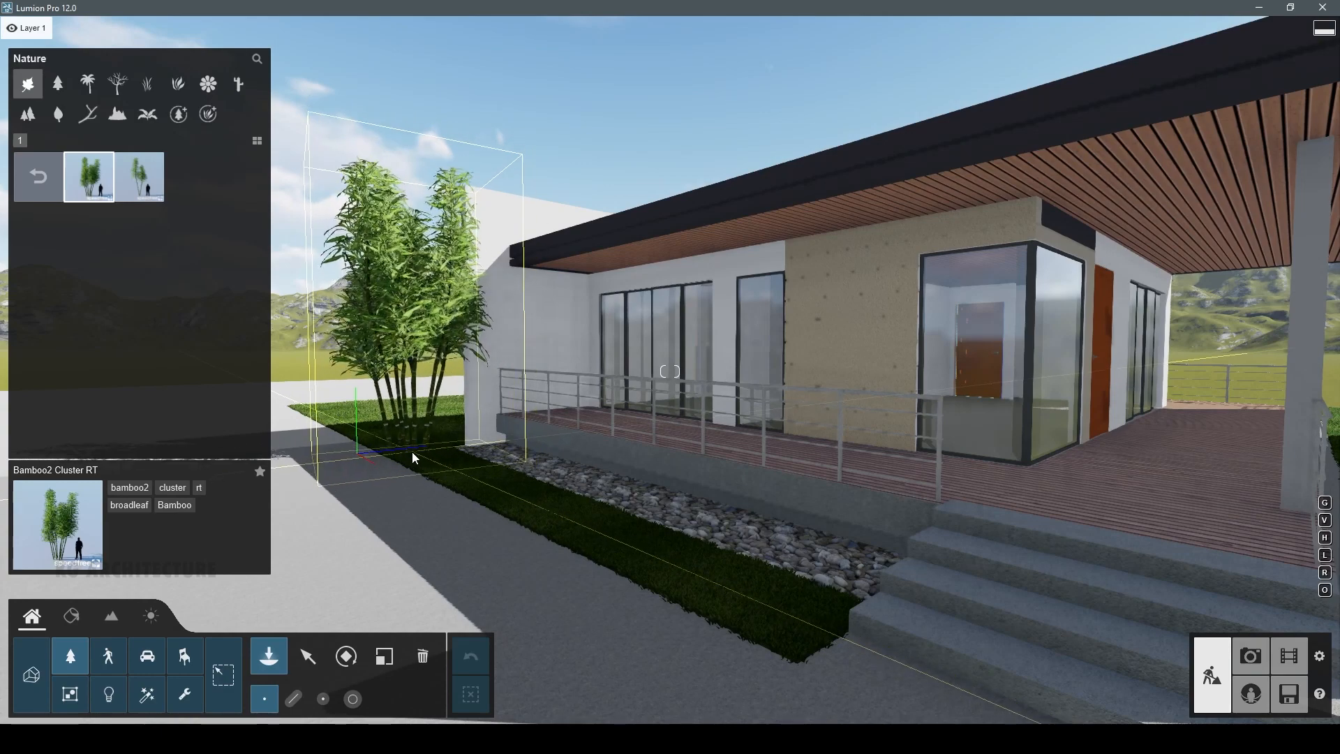
- Browse the nature categories and plant fine-detail Tree 017 beside the bamboo cluster at the far end of the front lawn
left_click(88, 115)
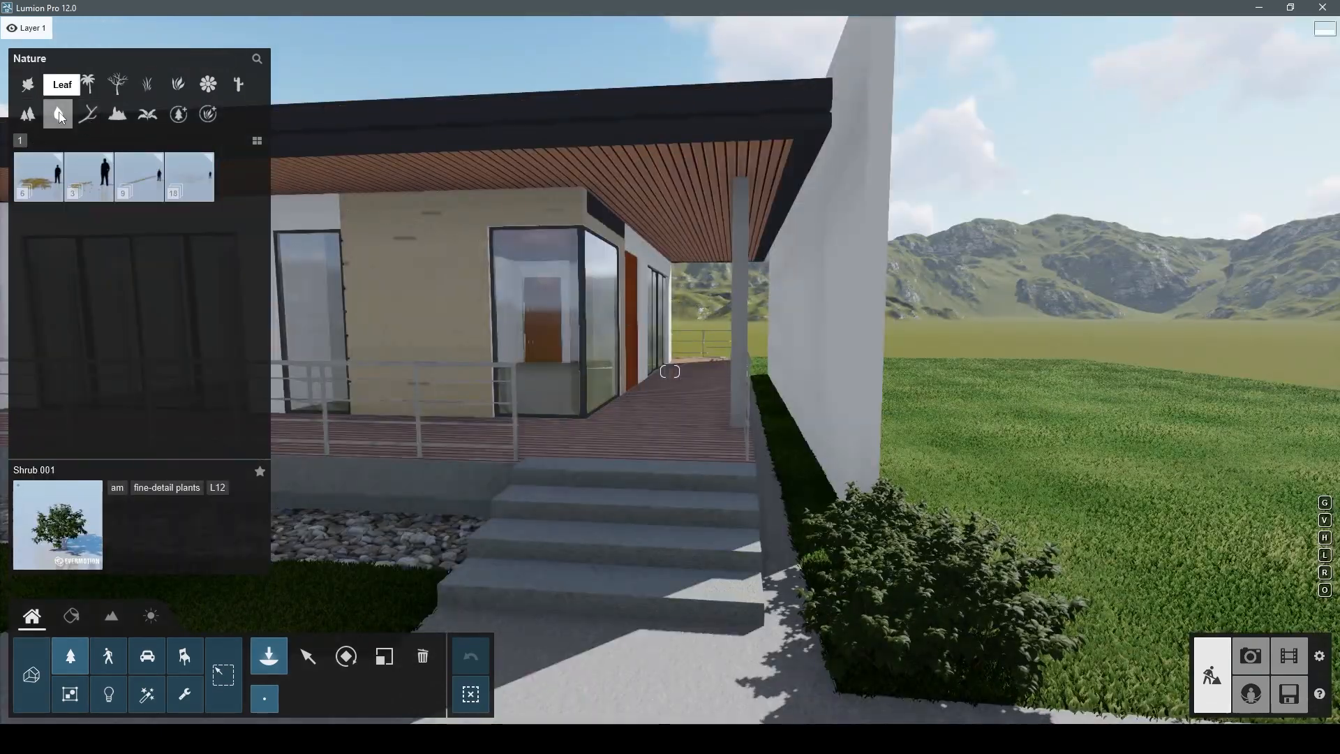
left_click(117, 84)
left_click(88, 85)
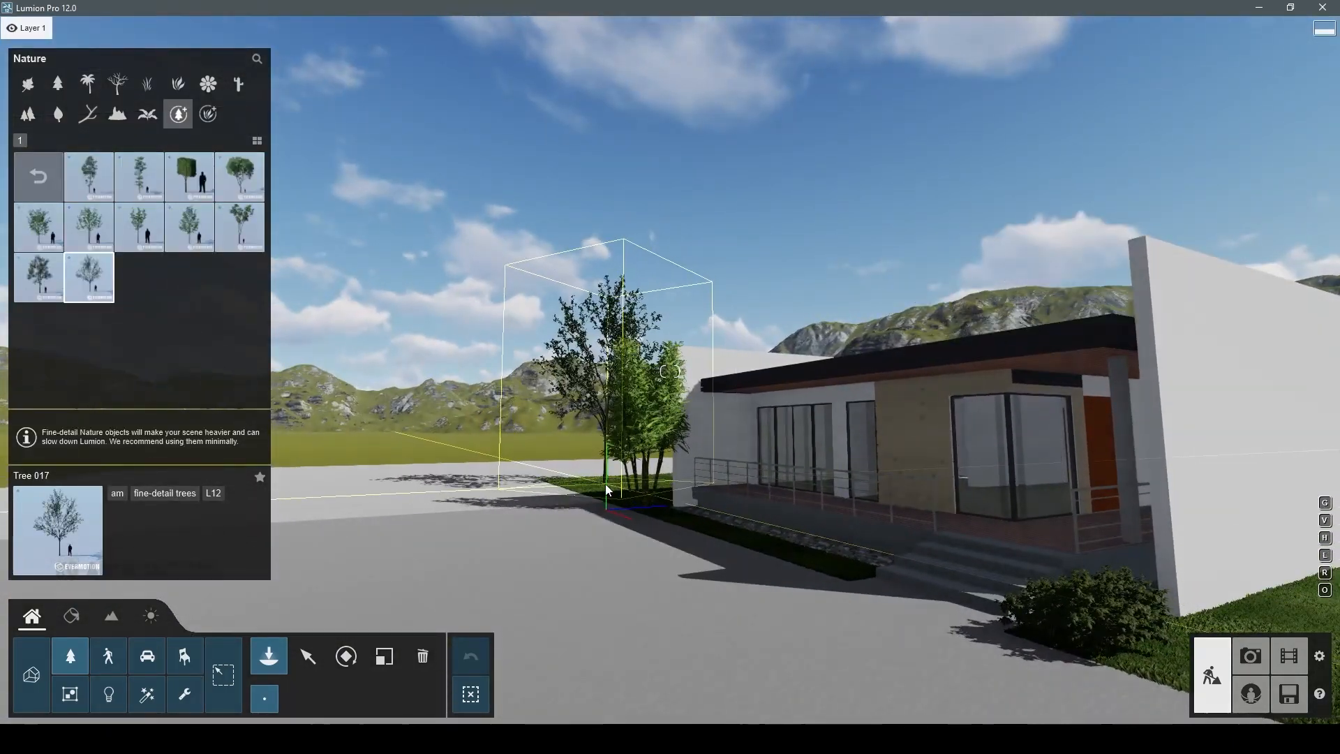
key("w")
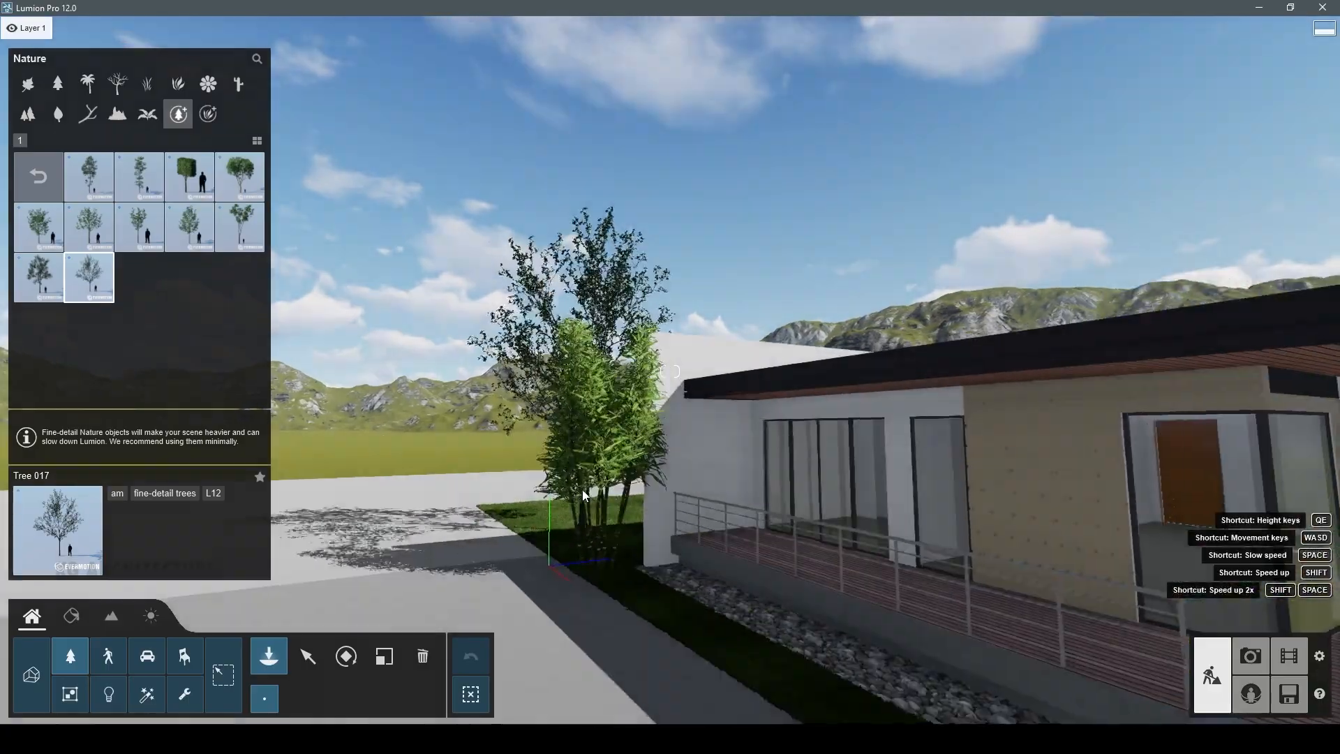
right_click_drag(616, 496, 537, 516)
right_click_drag(562, 453, 646, 439)
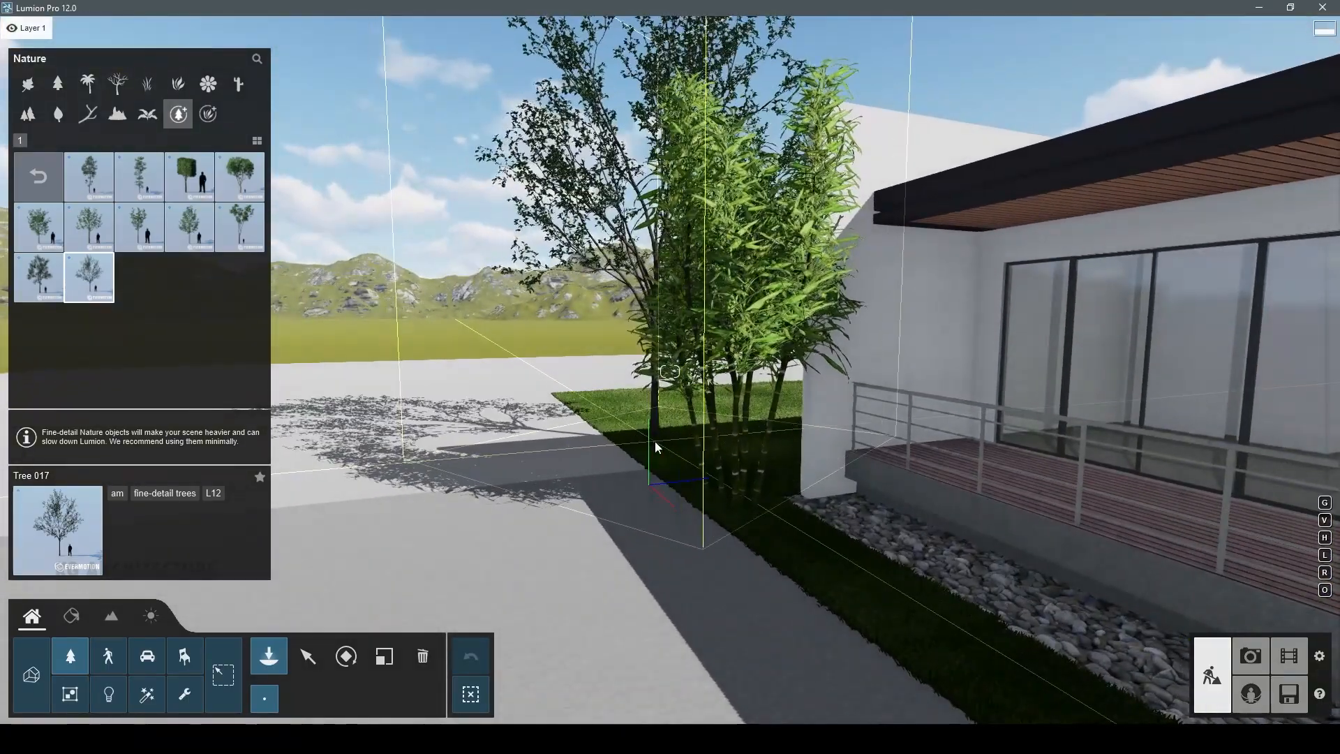
left_click(676, 464)
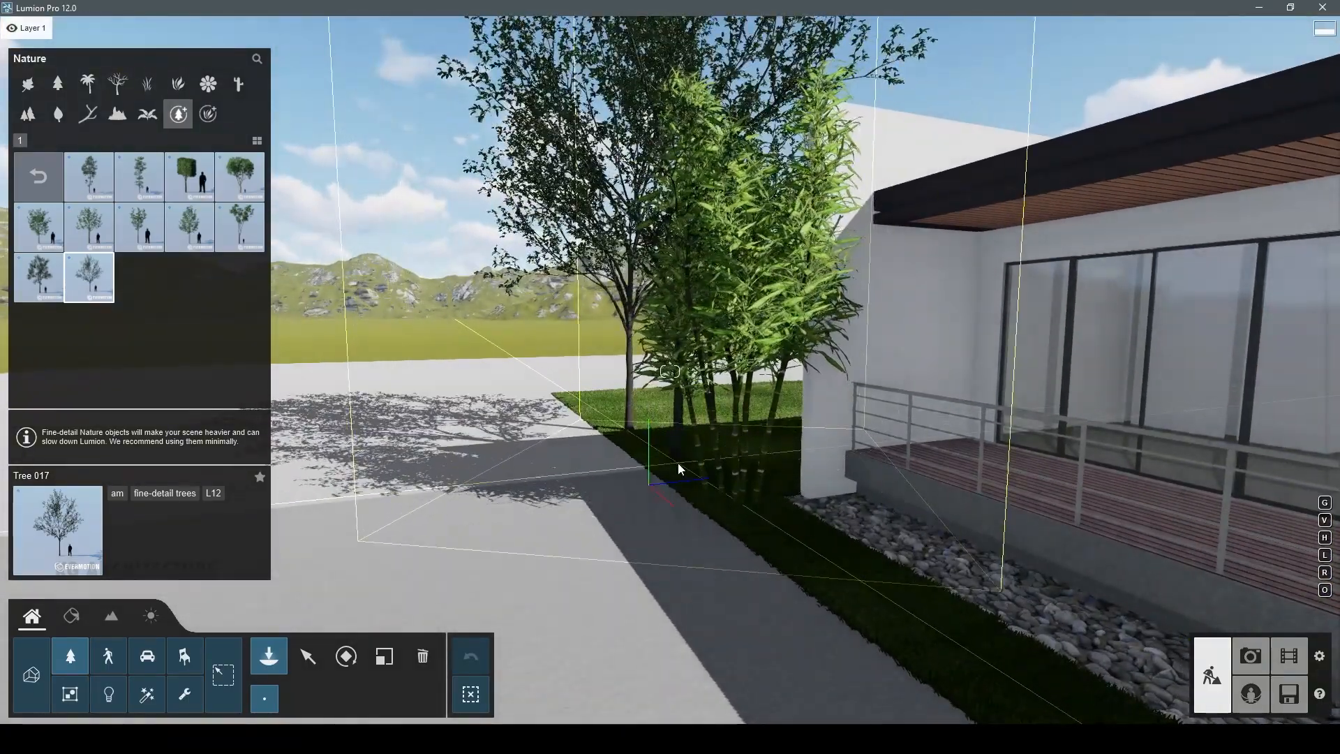
left_click(595, 411)
- Plant the fine-detail Tree 005 on the side lawn behind the house's white side wall
key("s")
mouse_move(595, 416)
right_mouse_down()
mouse_move(628, 419)
mouse_move(595, 425)
mouse_move(593, 412)
right_mouse_up()
left_click(244, 184)
key("w")
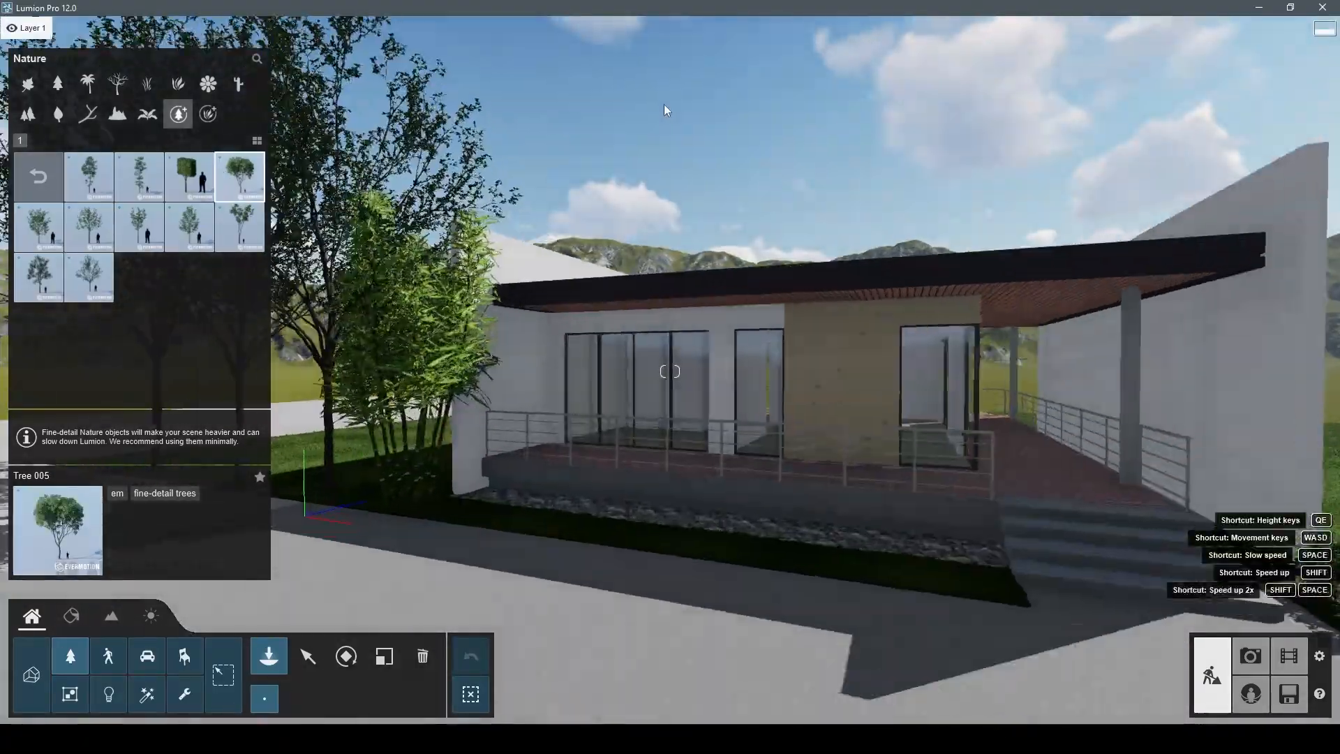
key("q")
key("w")
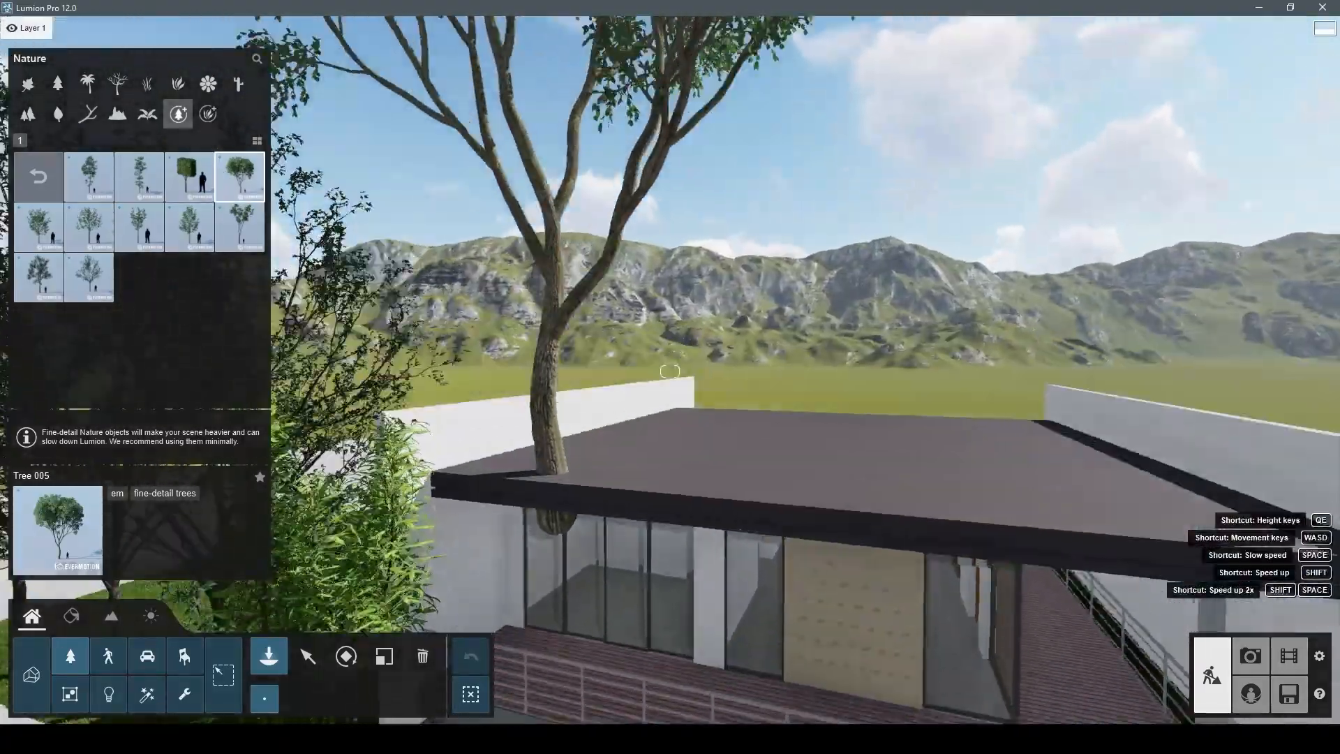
right_click_drag(599, 523, 620, 577)
left_click(593, 615)
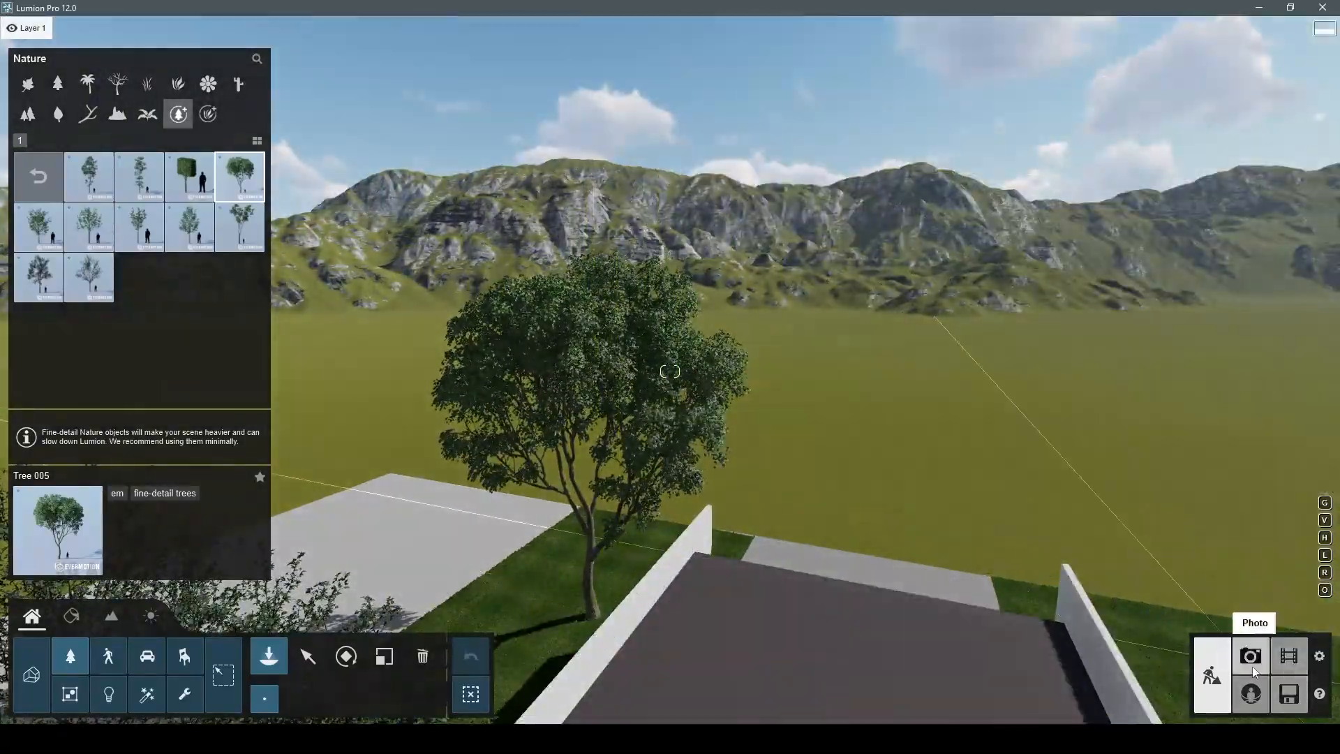
- Check the new tree above the roofline from the saved camera of photo 3 and return to build mode
left_click(1249, 655)
left_click(278, 639)
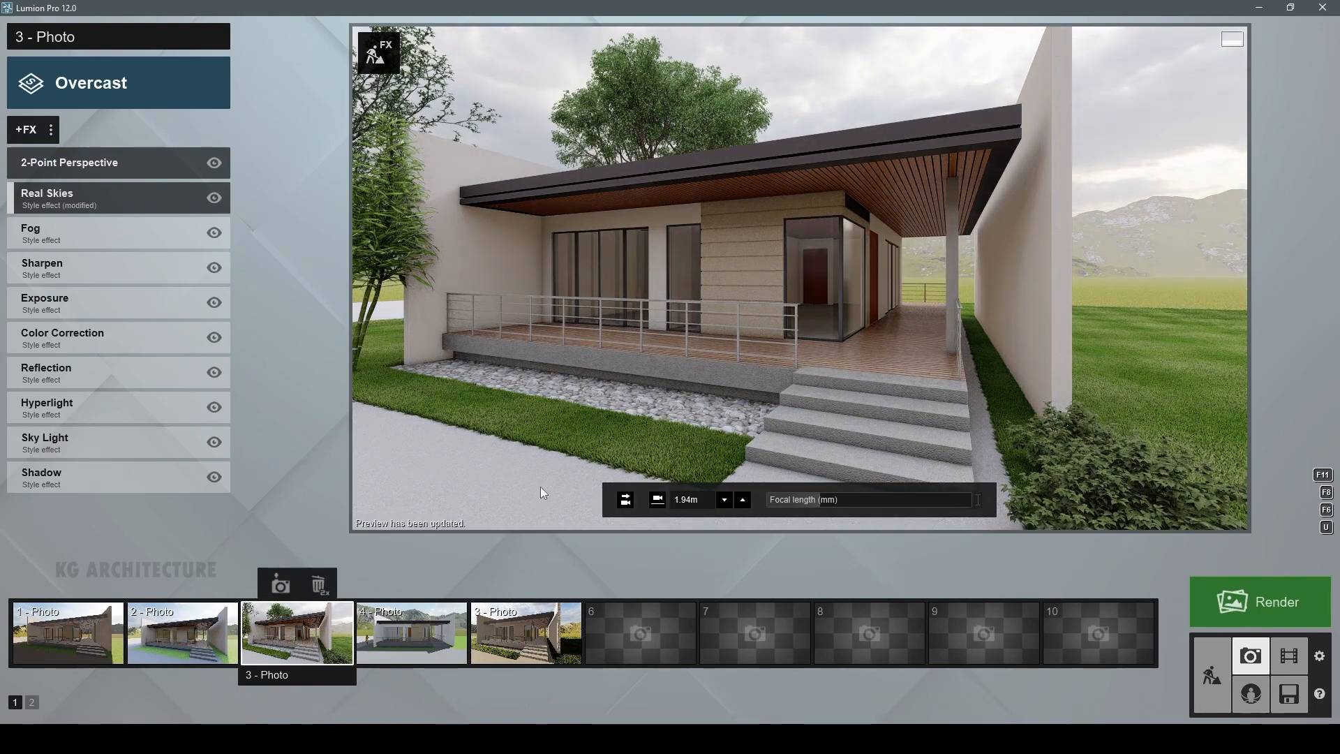
left_click(1211, 675)
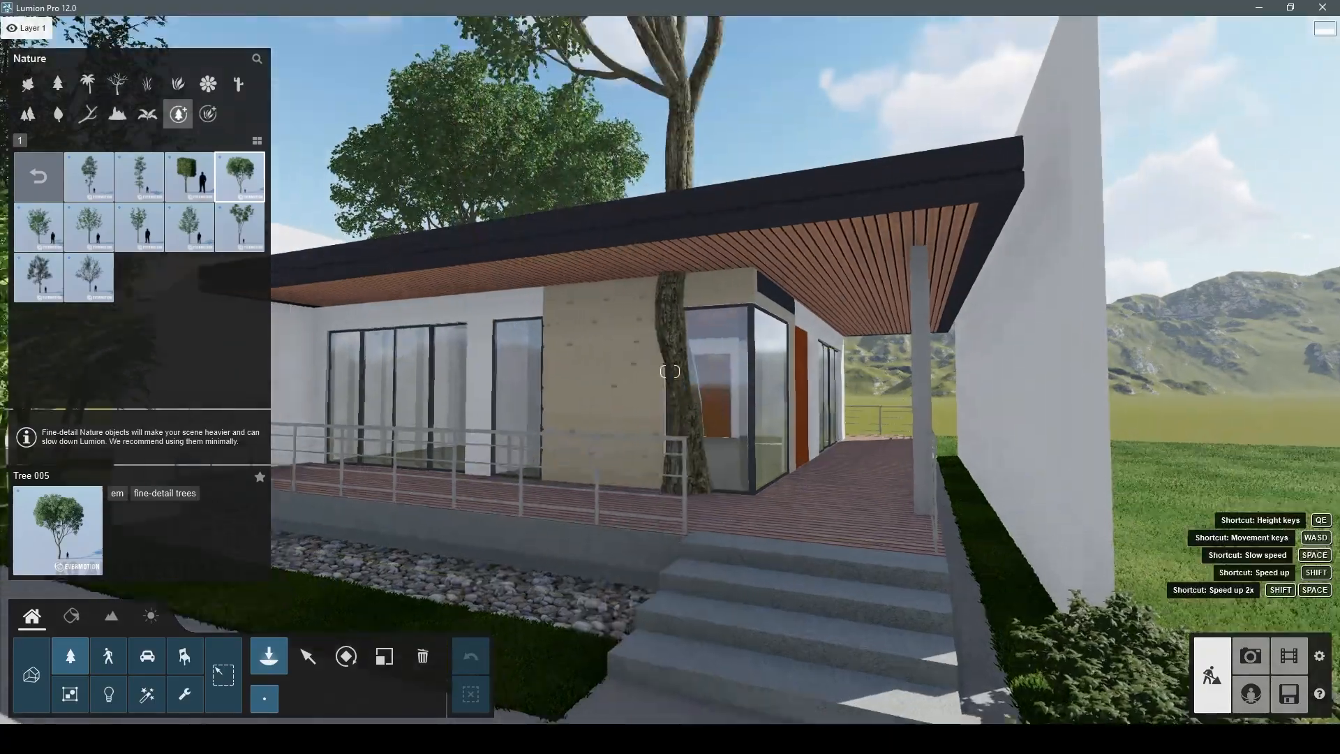
- Resize the Tree 005 standing on the side lawn behind the white wall
key("w")
key("q")
right_click_drag(670, 371, 681, 474)
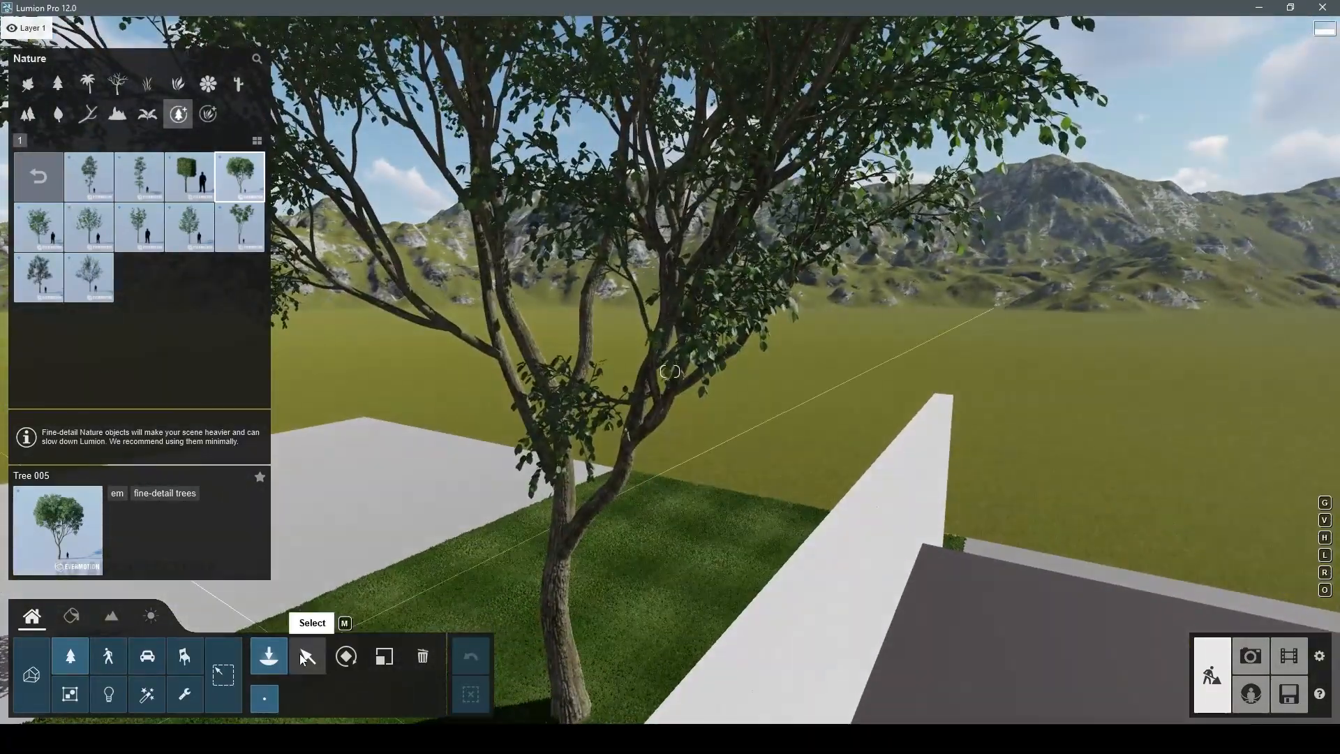
left_click(306, 658)
left_click(382, 656)
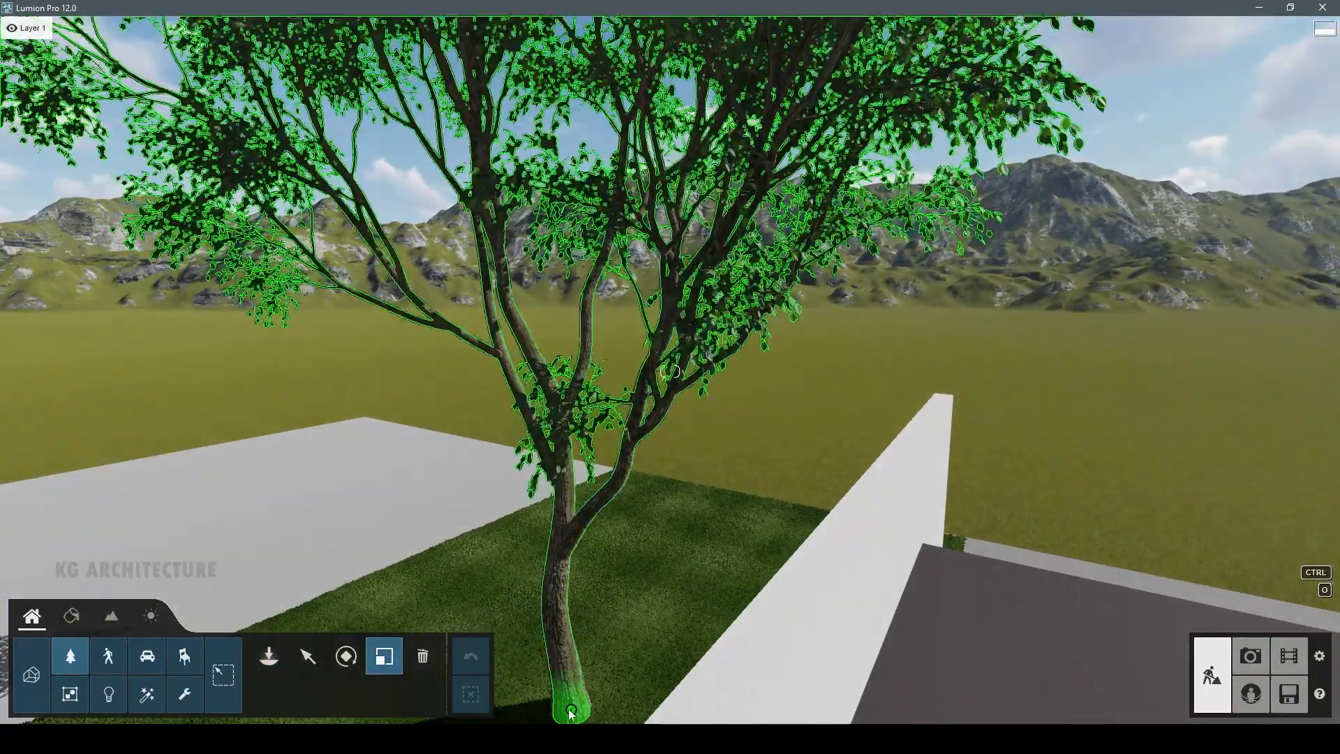
left_click_drag(571, 709, 571, 740)
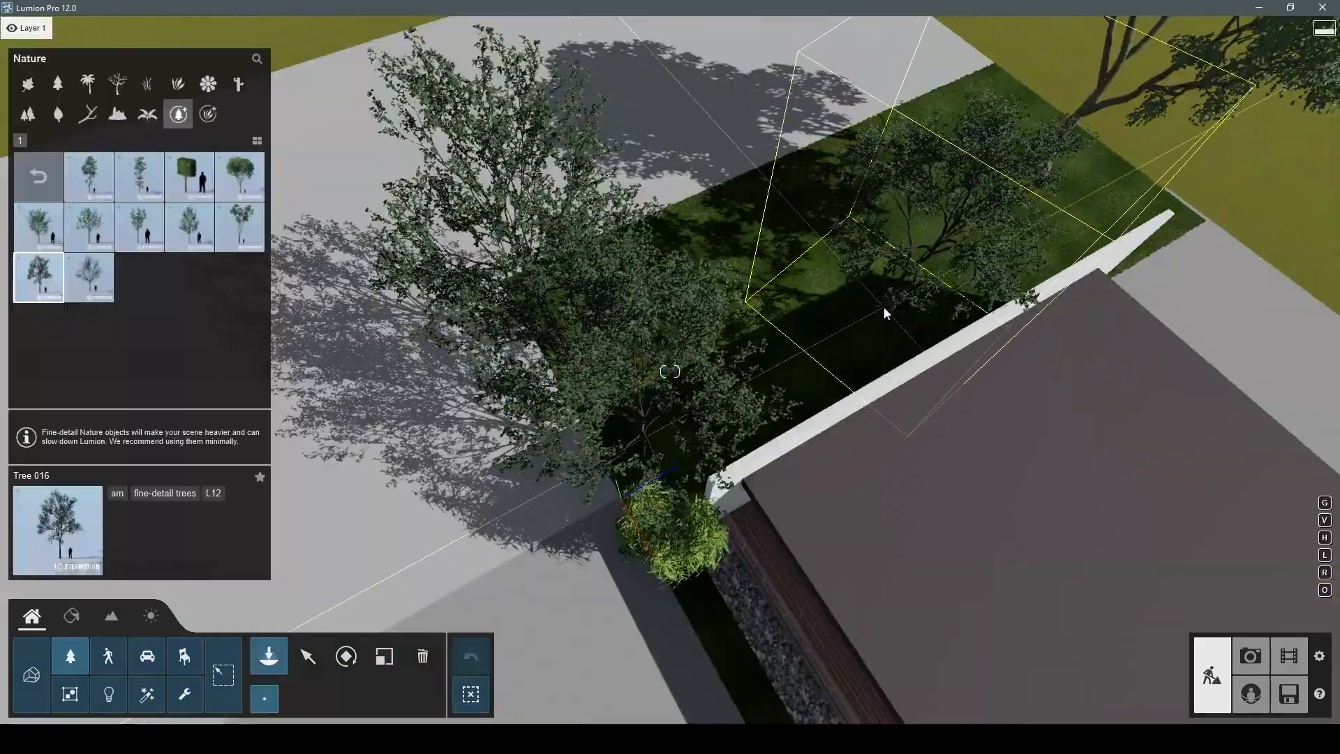
- Plant the fine-detail Tree 016 on the side lawn and delete the round-crowned tree at the lawn's outer edge
left_click(838, 334)
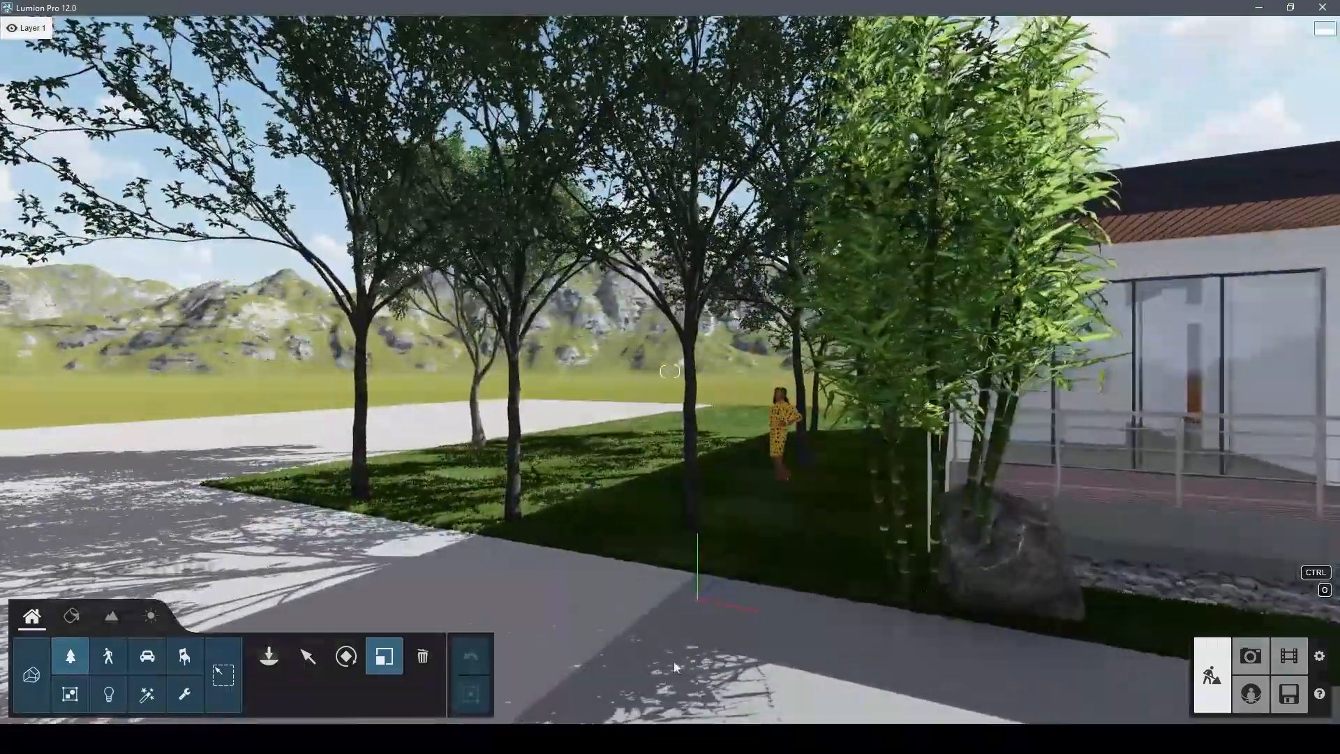
left_click(422, 655)
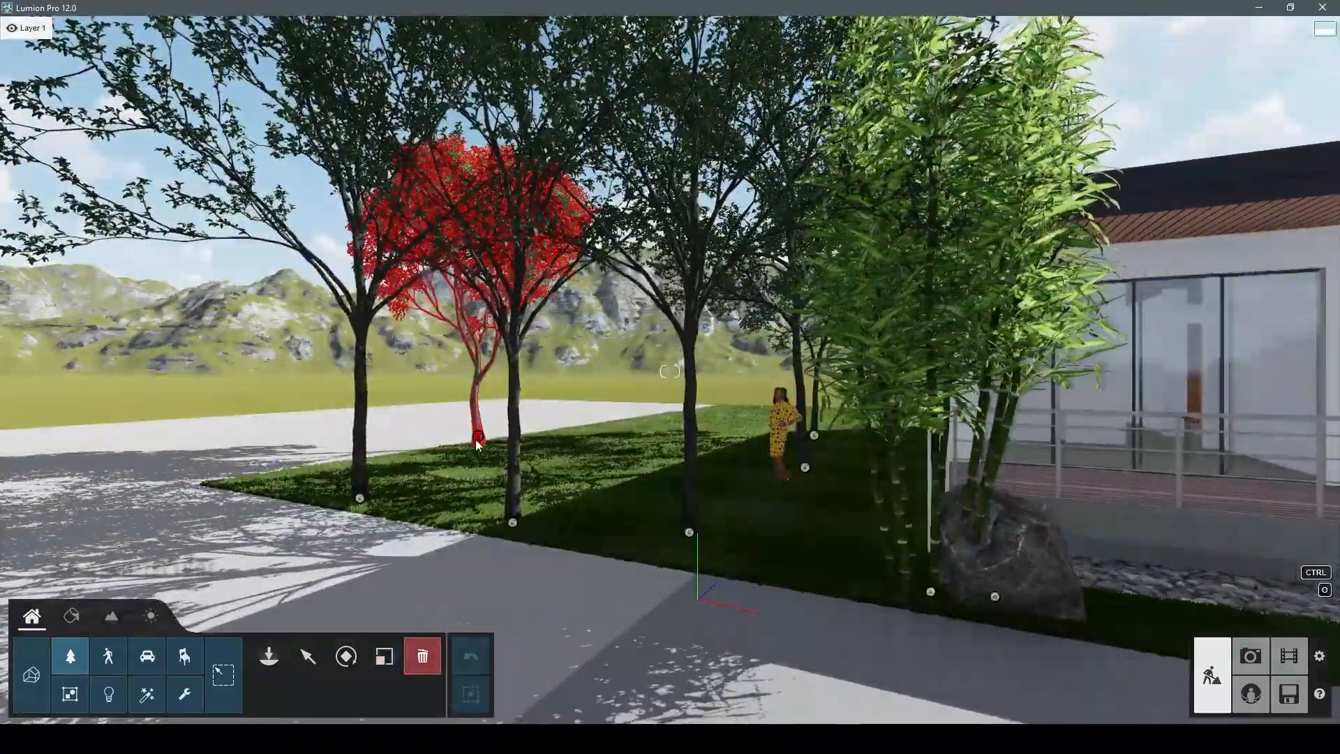
left_click(477, 444)
- Move Tree 017 to the back corner of the lawn behind the end of the side wall
key("q")
right_click_drag(578, 399, 448, 509)
key("q")
key("s")
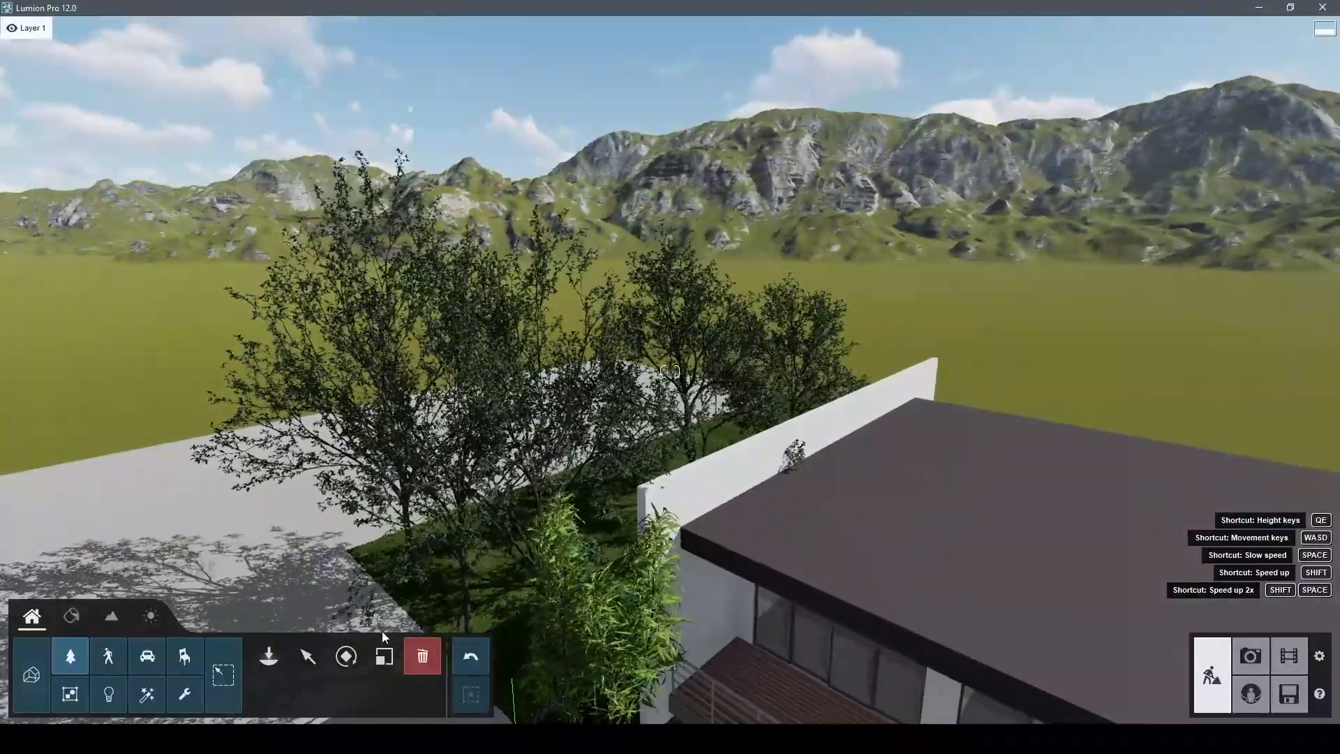
left_click(314, 656)
left_click_drag(414, 587, 944, 402)
- Reposition Tree 017 and Tree 016 behind the side wall and the house's rear corner, and resize the rear tree
left_click(384, 656)
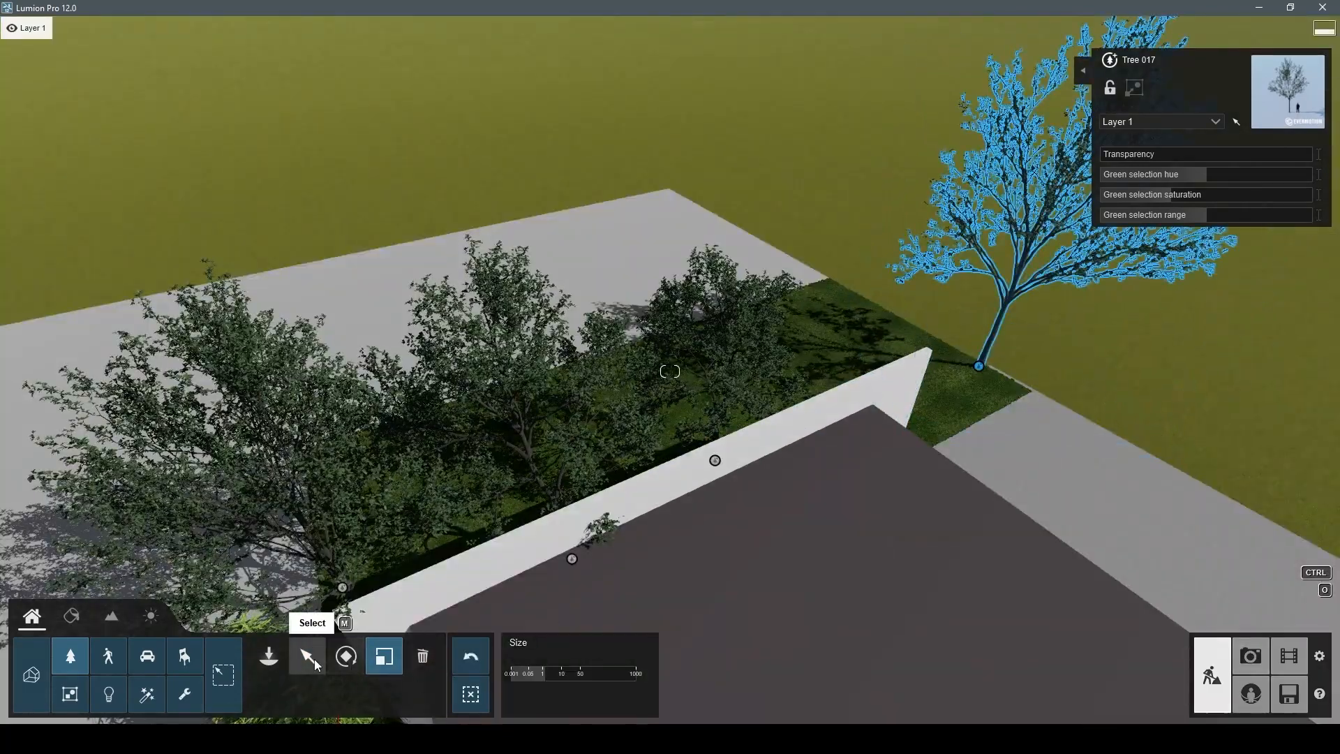
left_click(314, 662)
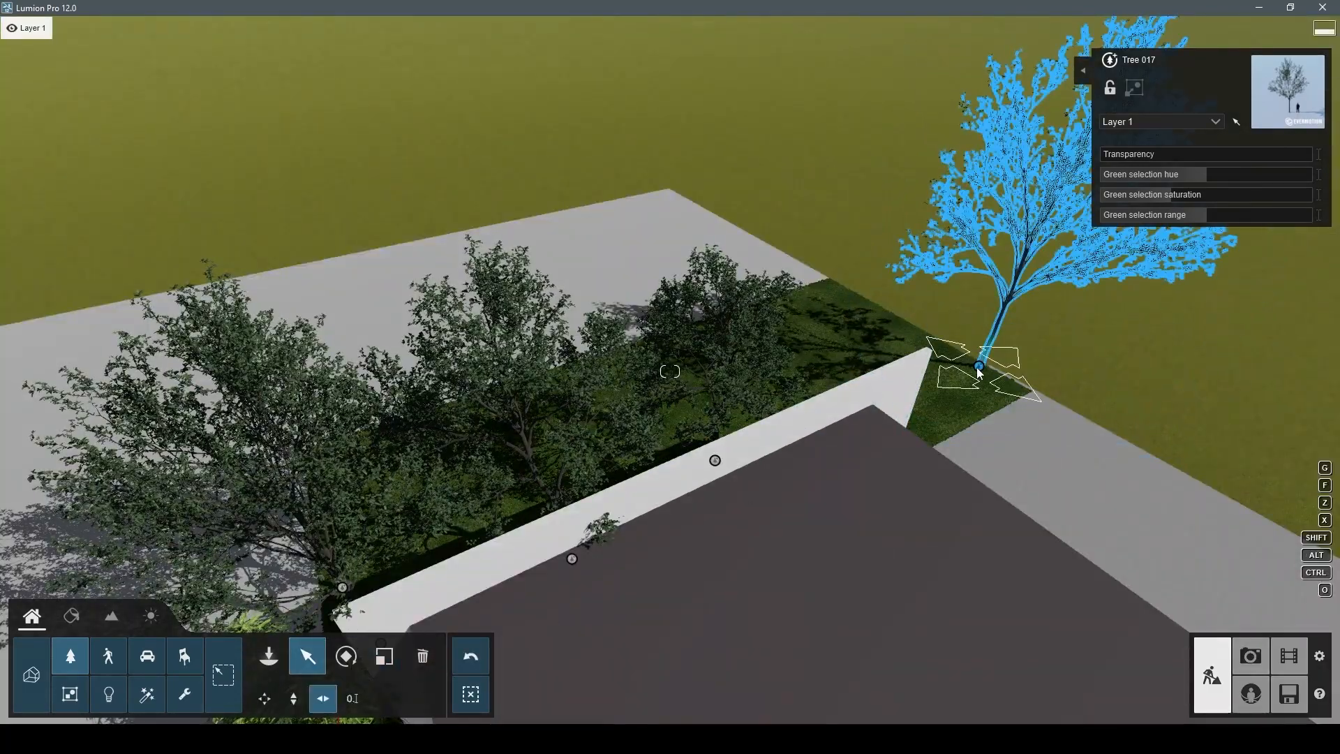
left_click_drag(978, 366, 506, 392)
left_click_drag(926, 403, 932, 413)
left_click_drag(511, 395, 668, 417)
left_click_drag(709, 465, 700, 469)
left_click(384, 656)
left_click_drag(927, 410, 990, 442)
- Examine the line of trees behind the roof from the front driveway and from above
left_click(308, 656)
key("s")
right_click_drag(990, 443, 1067, 370)
key("s")
right_click_drag(670, 371, 663, 230)
key("q")
key("s")
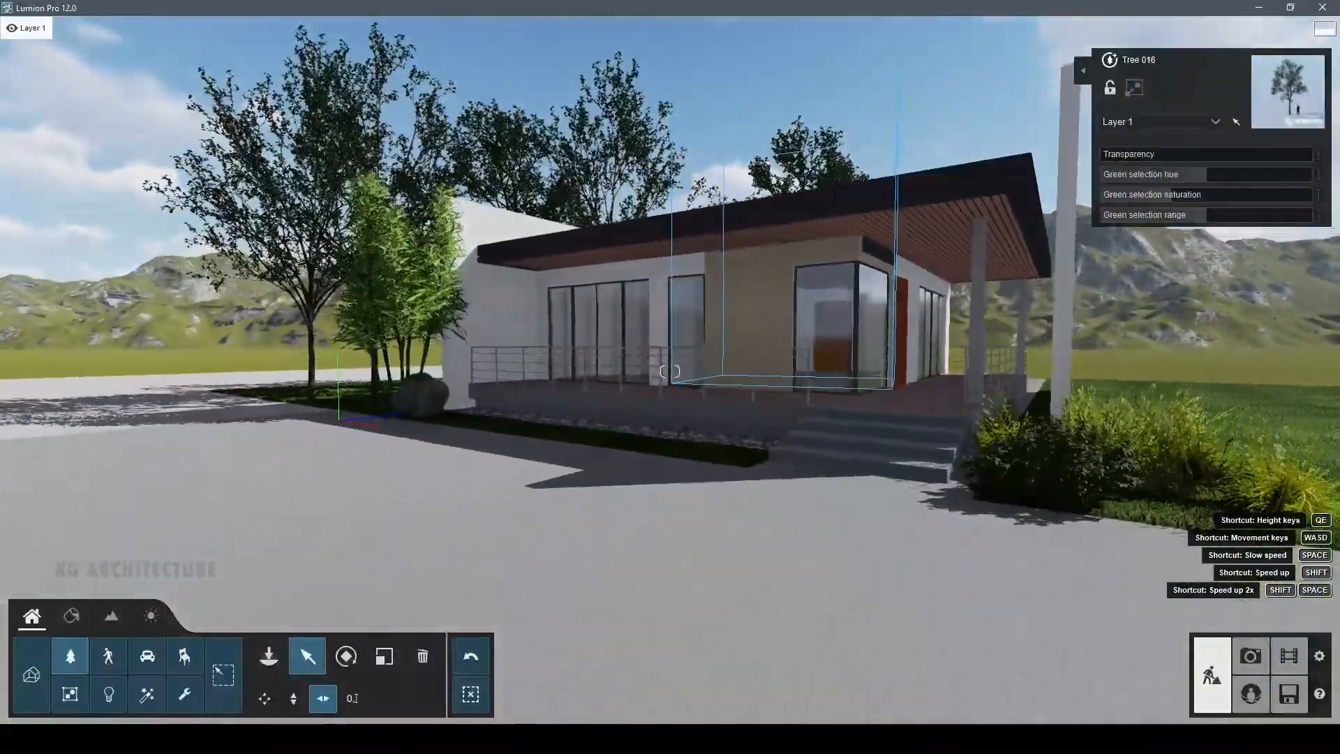
key("e")
right_click_drag(670, 371, 752, 567)
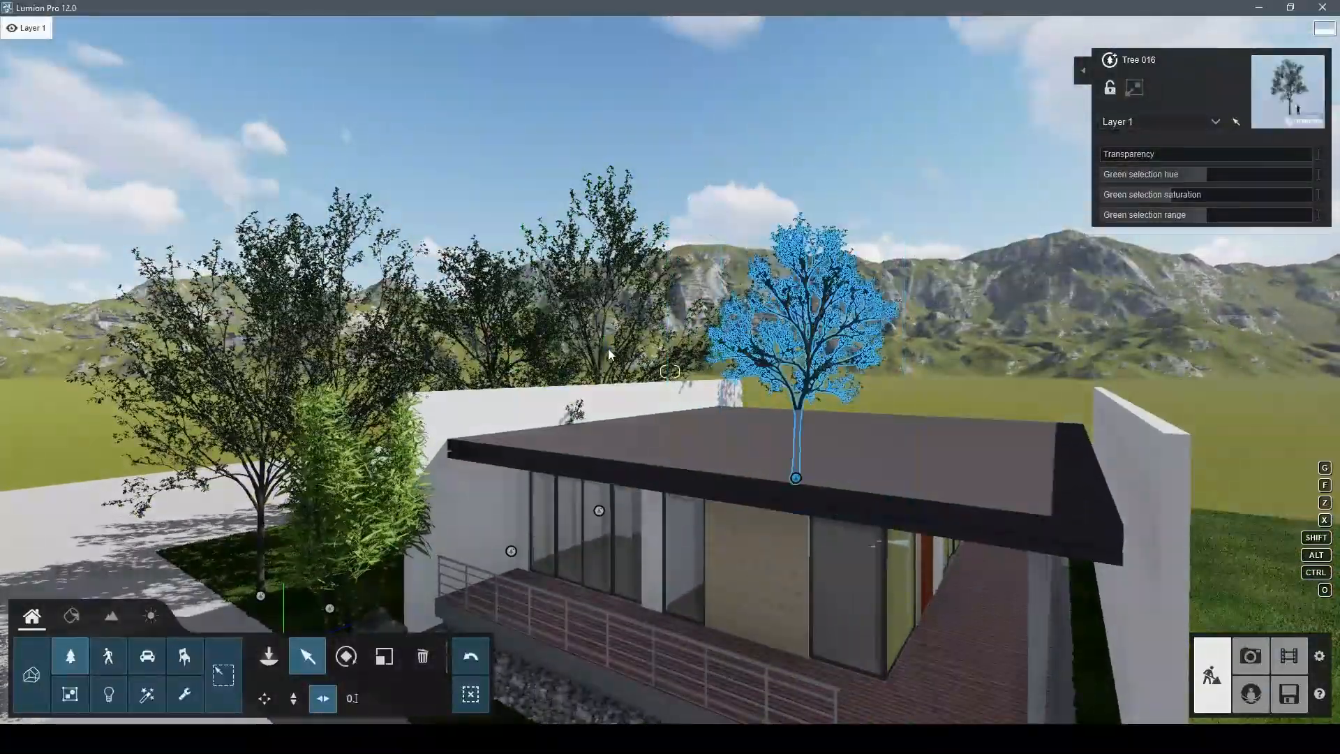
- Enlarge the Tree 016 standing behind the rear corner of the house
left_click(598, 510)
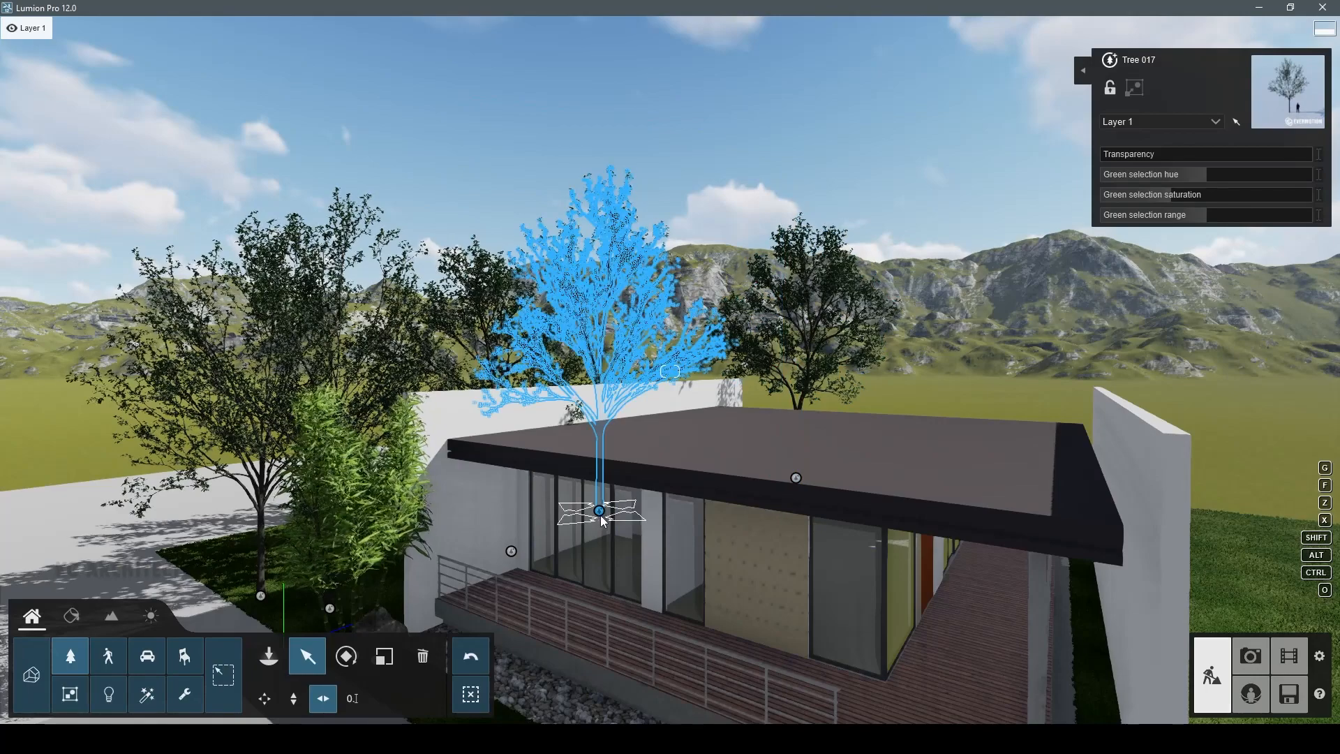
left_click(383, 656)
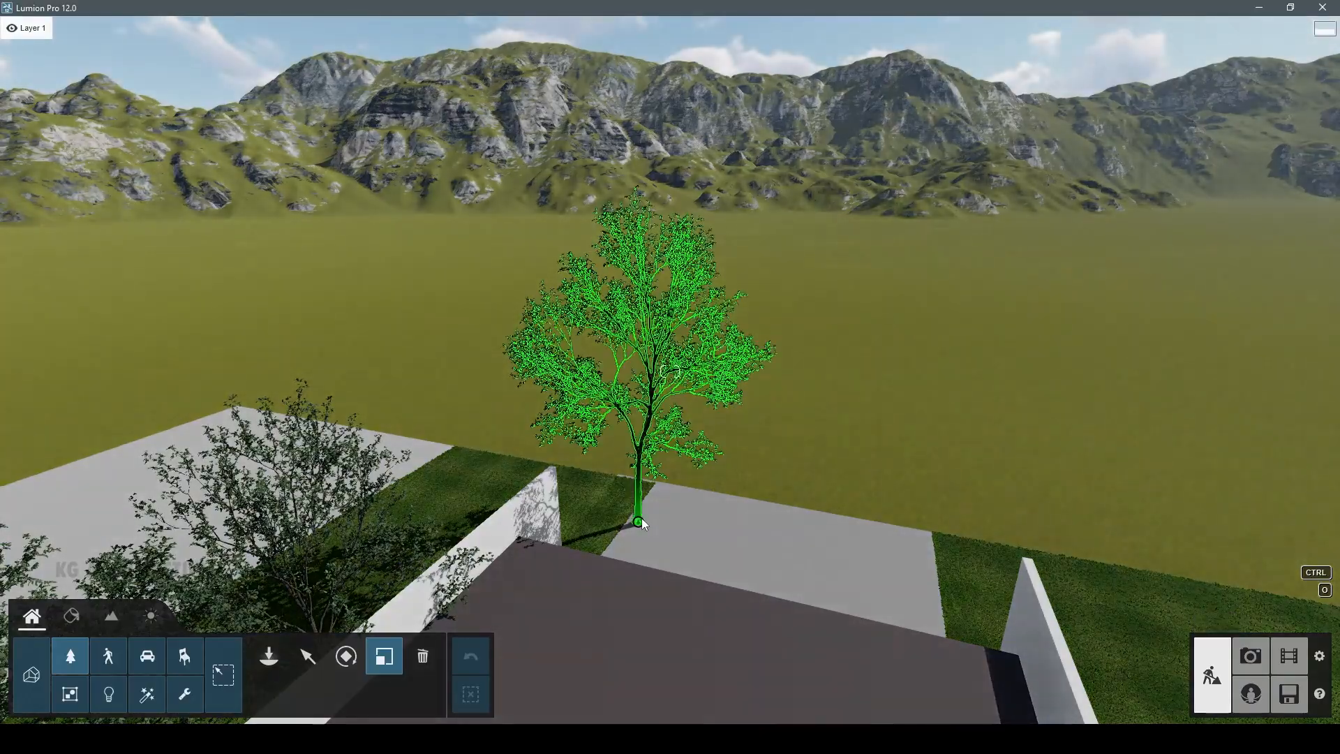
left_click(643, 513)
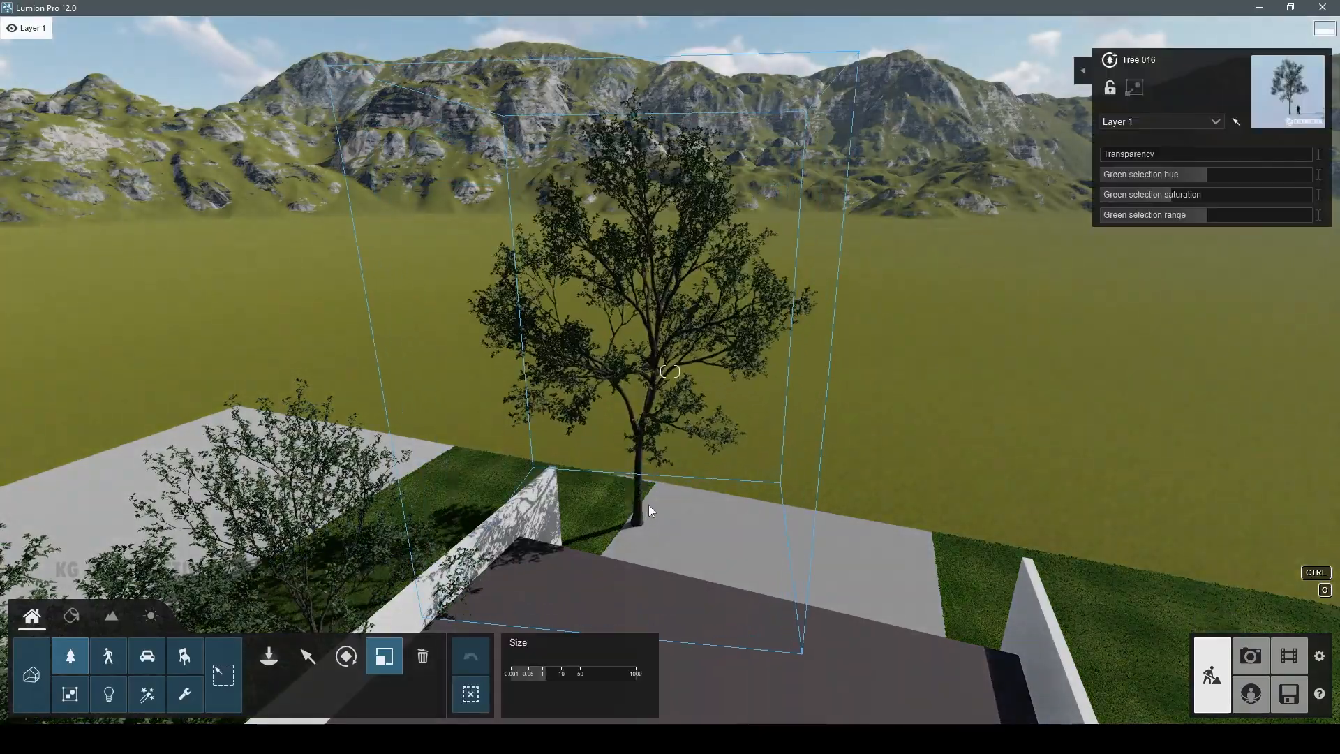
- Plant an American Aloe beside the rock at the far end of the front pebble bed
key("s")
right_click_drag(654, 497, 768, 475)
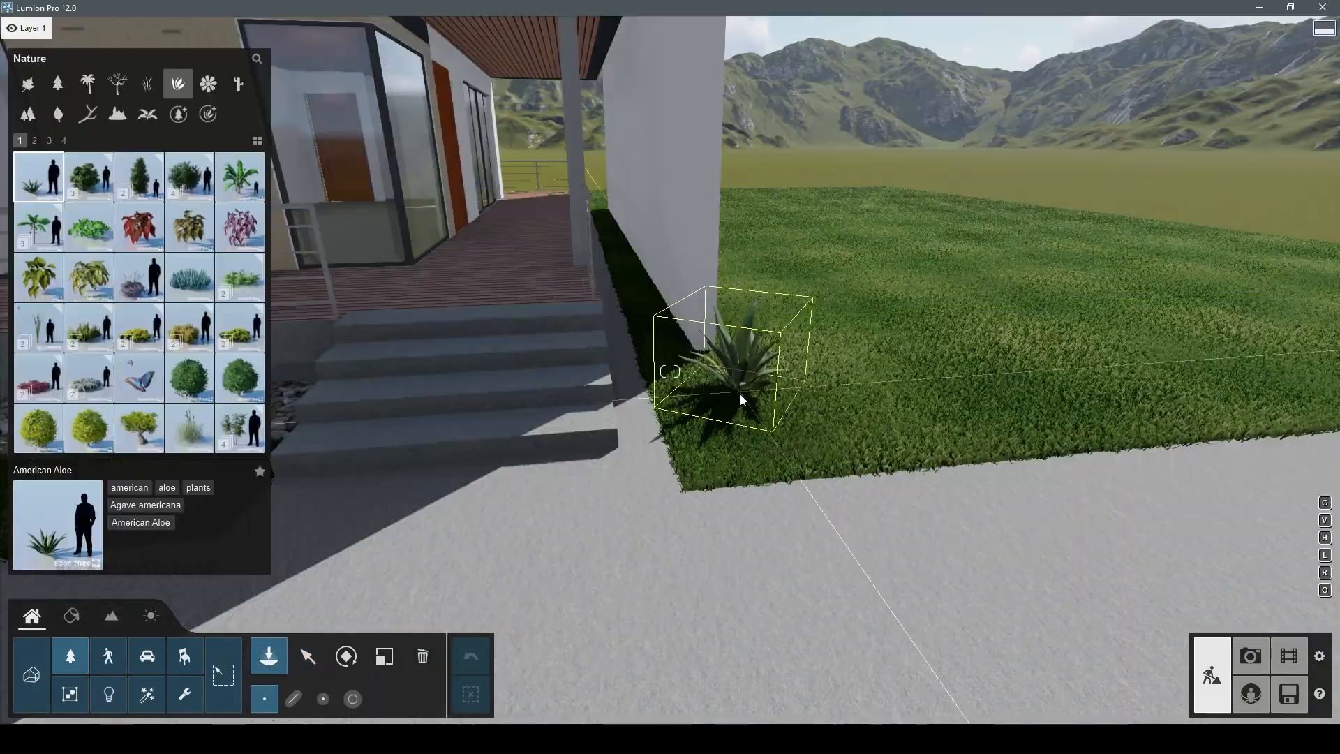
right_click_drag(740, 392, 387, 421)
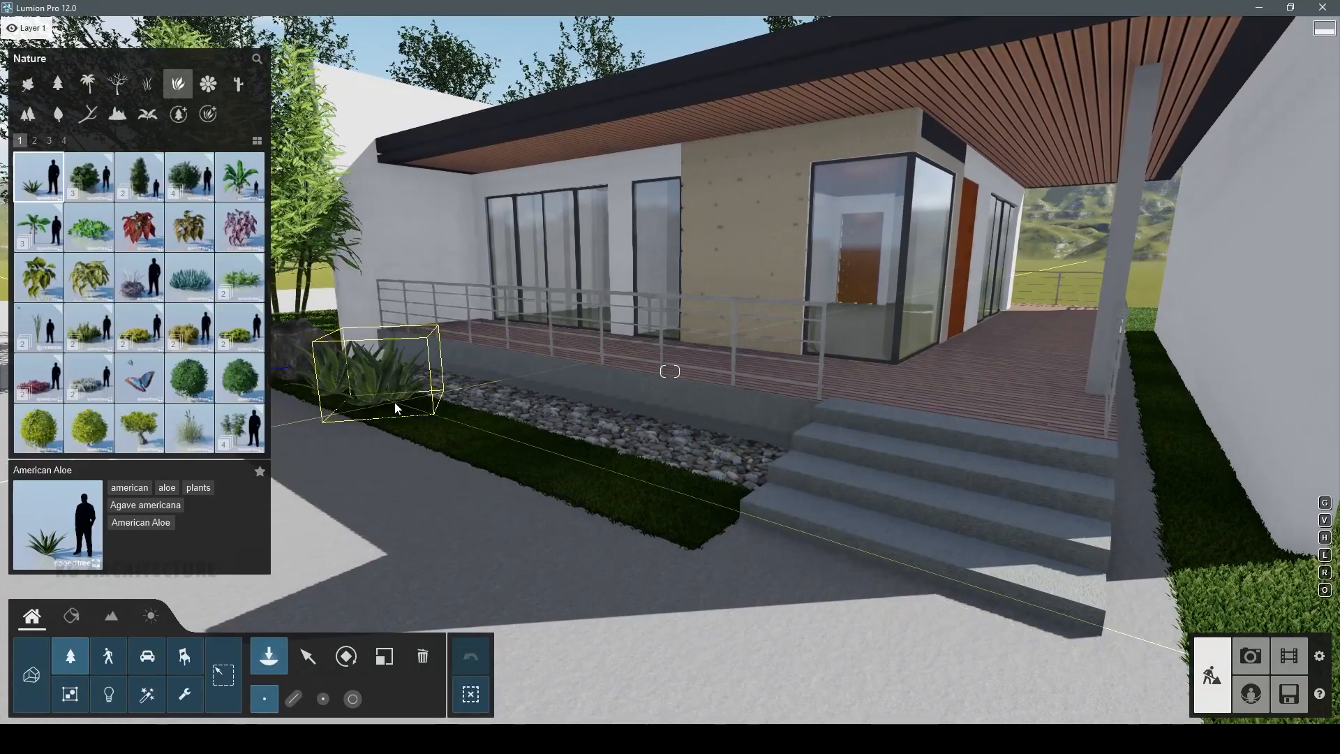
- Plant simplegrass from the simple grasses collection on the lawn corner beside the stairs and boundary wall
right_click_drag(684, 650, 493, 565)
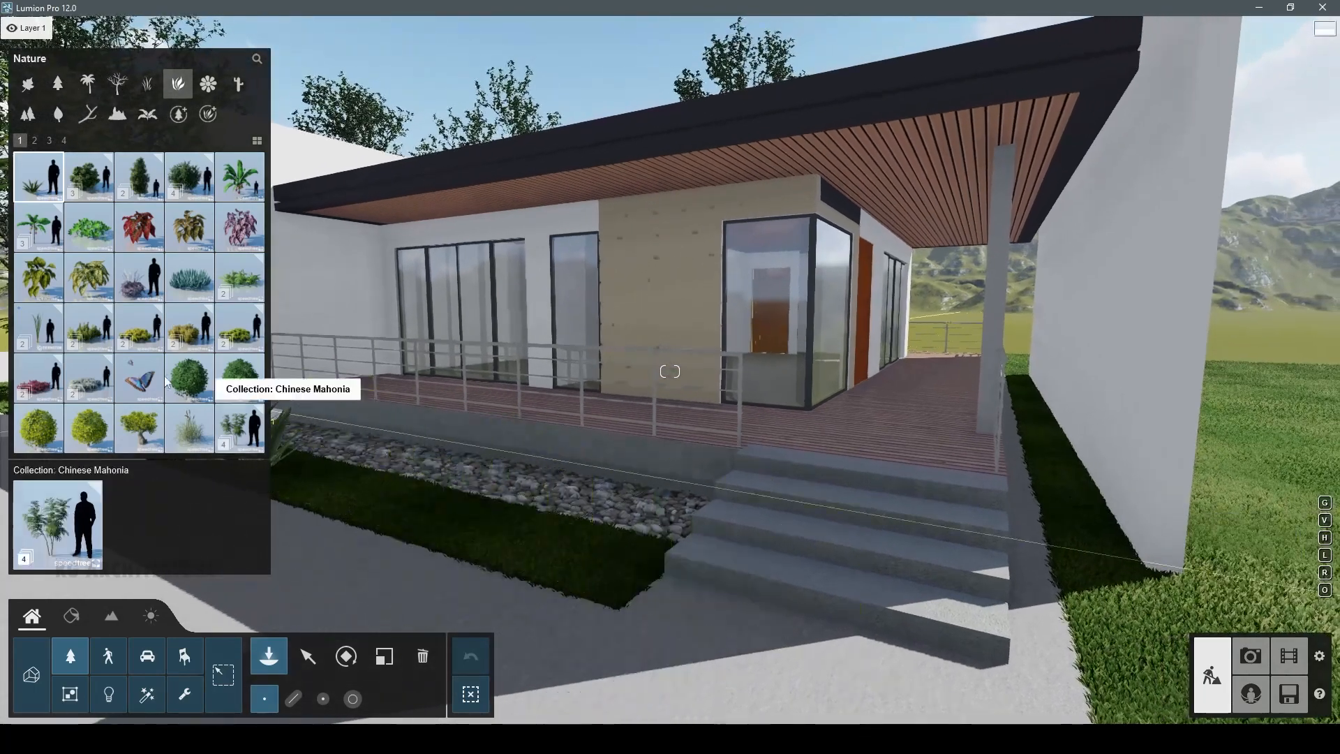
left_click(34, 140)
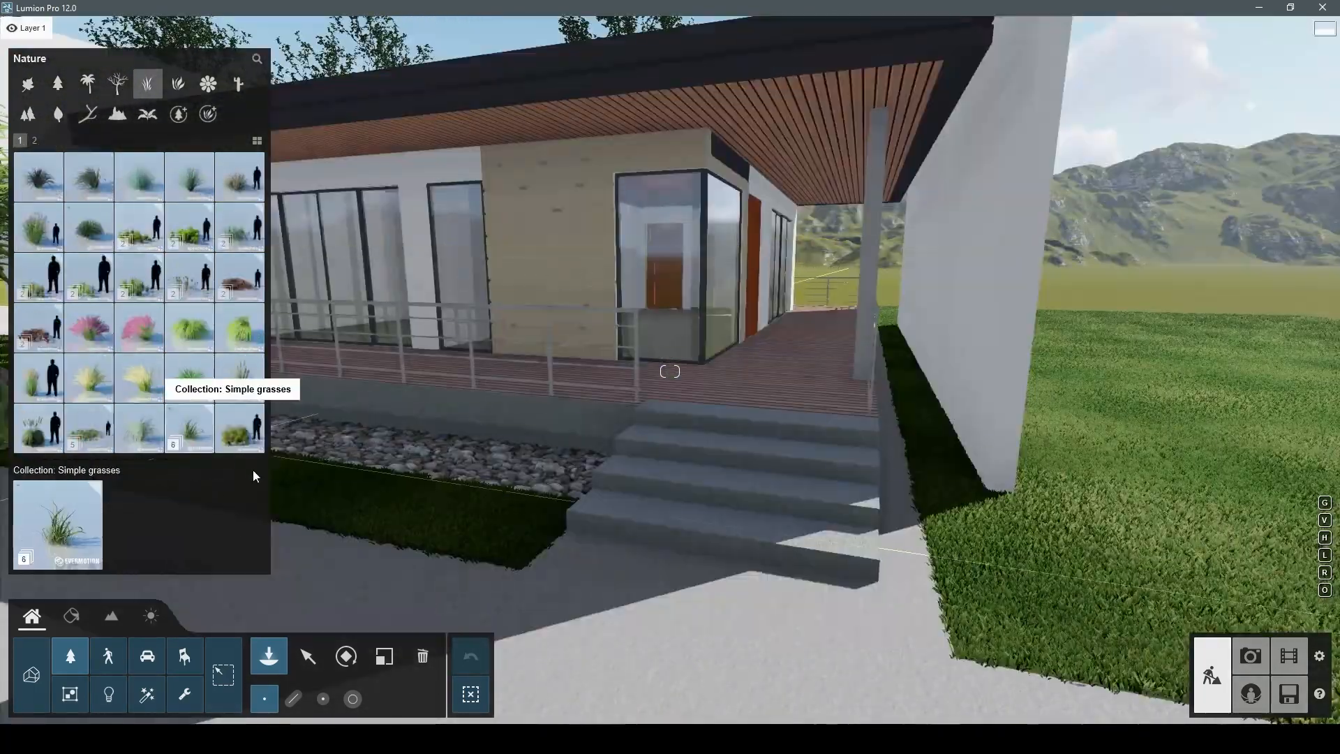
left_click(249, 431)
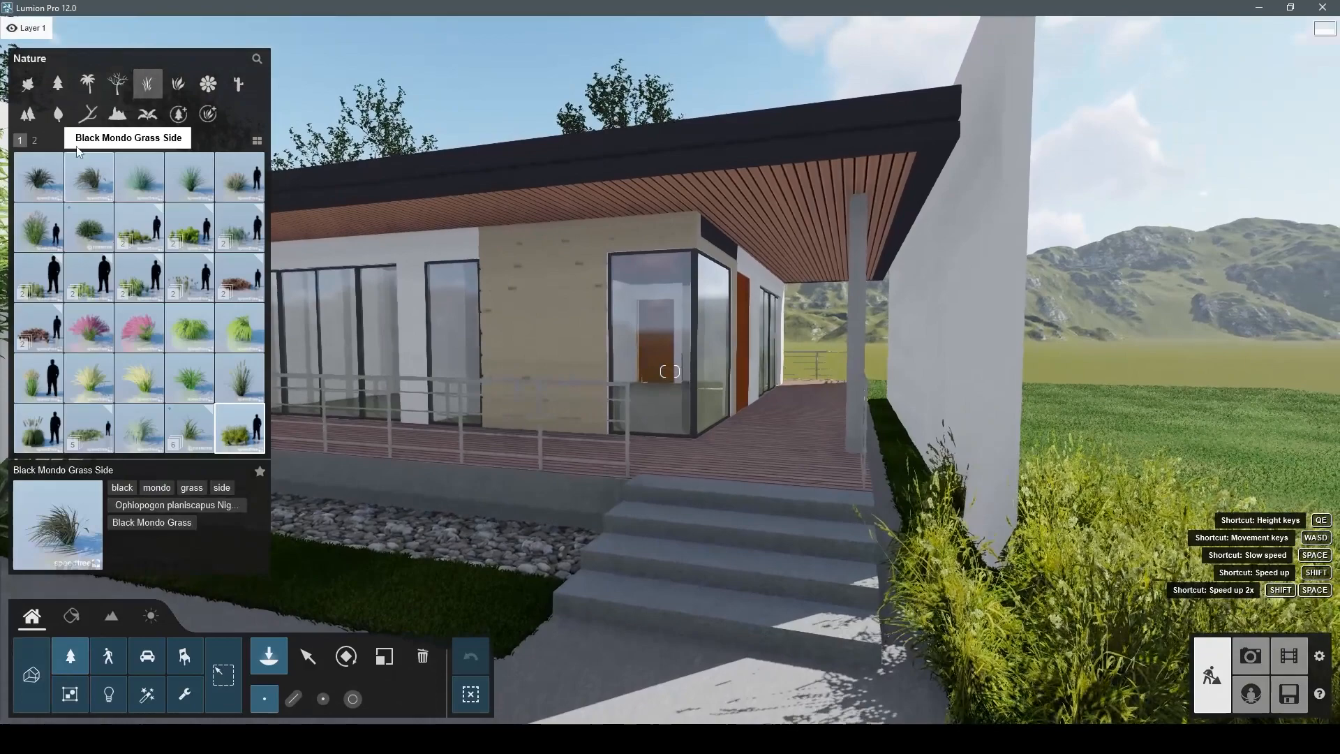
- Copy the bamboo cluster from the far end of the front lawn into the simplegrass bed beside the stairs
left_click(118, 84)
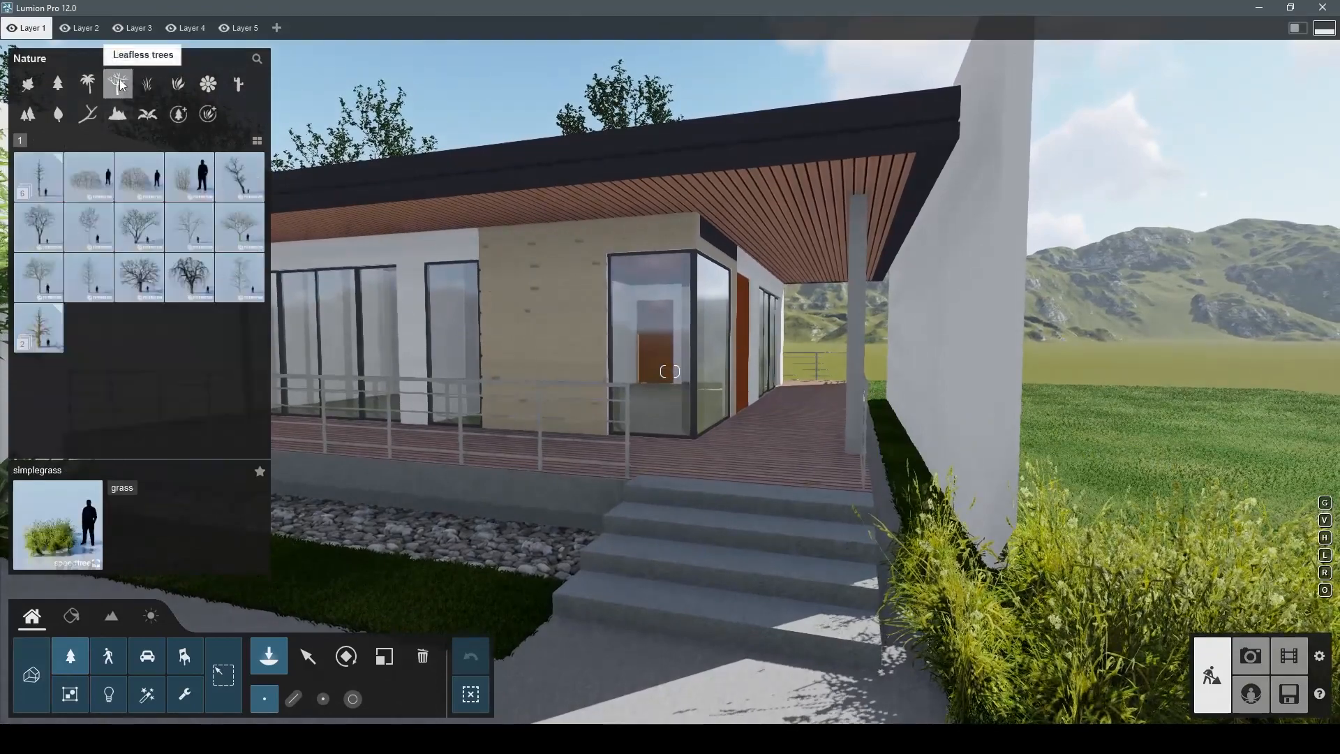
left_click(59, 85)
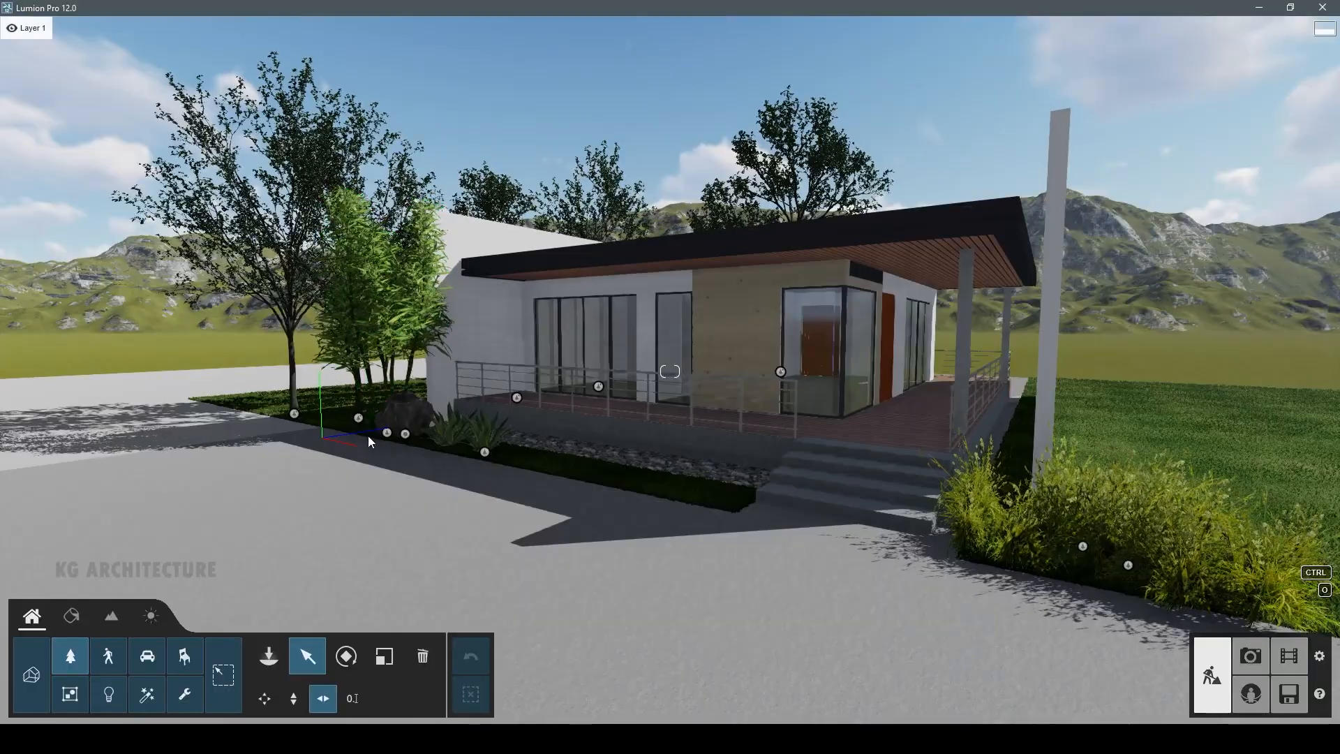
left_click(371, 433, "ctrl")
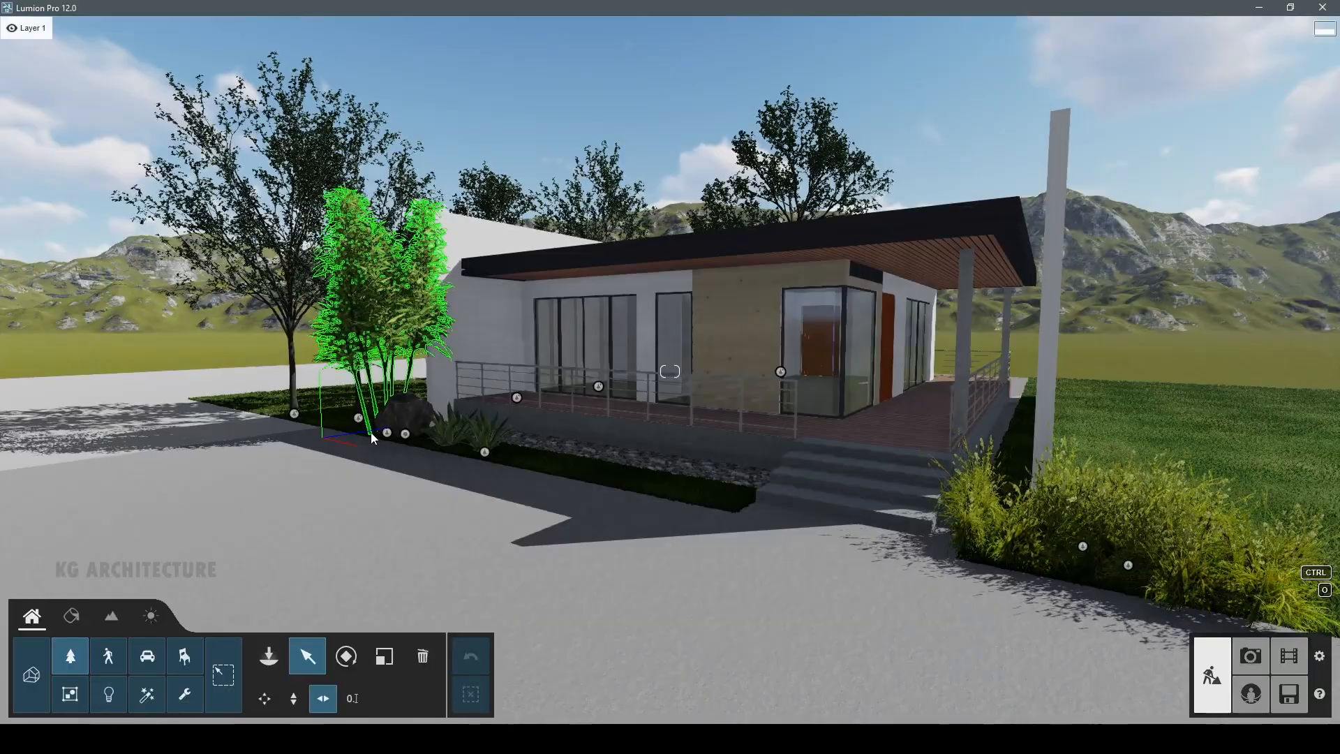
left_click_drag(388, 433, 1105, 553)
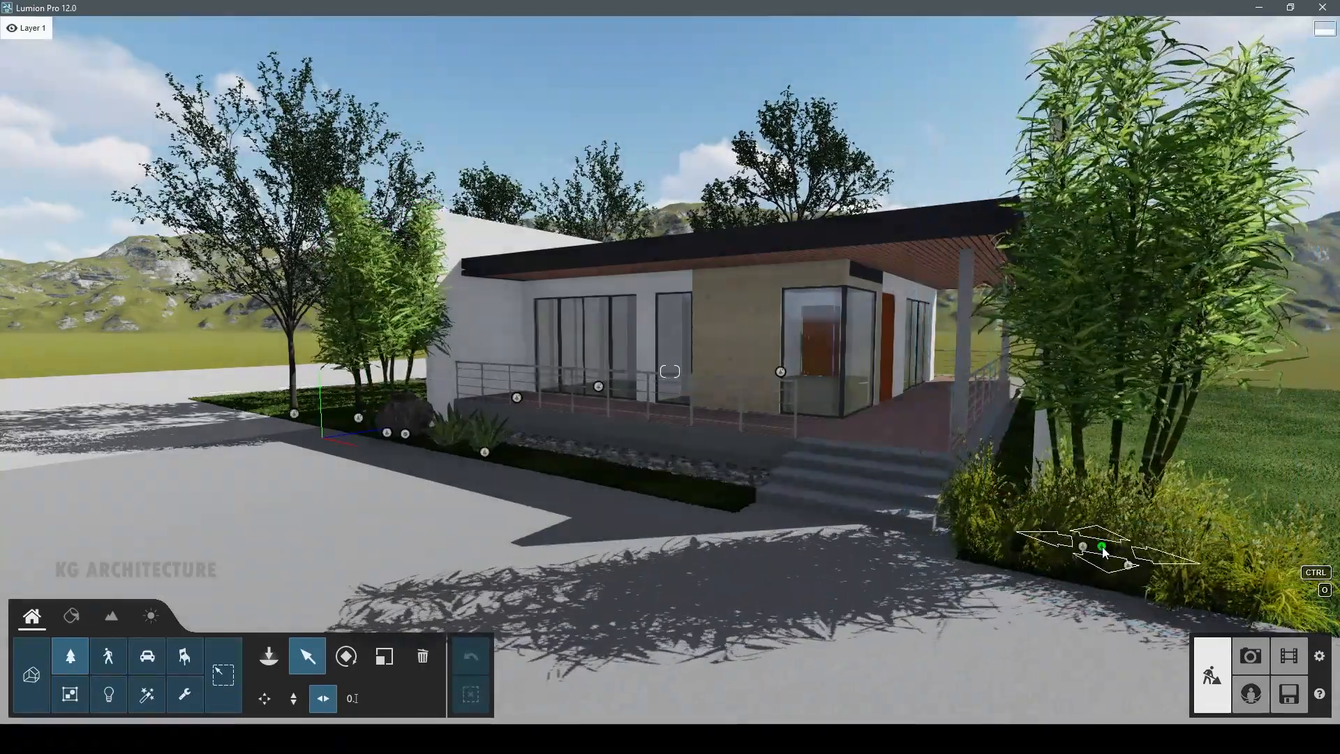
- Compare the Overcast view in photo slot 6 with the Realistic view in slot 5 and bring the camera closer to the porch
left_click(1264, 671)
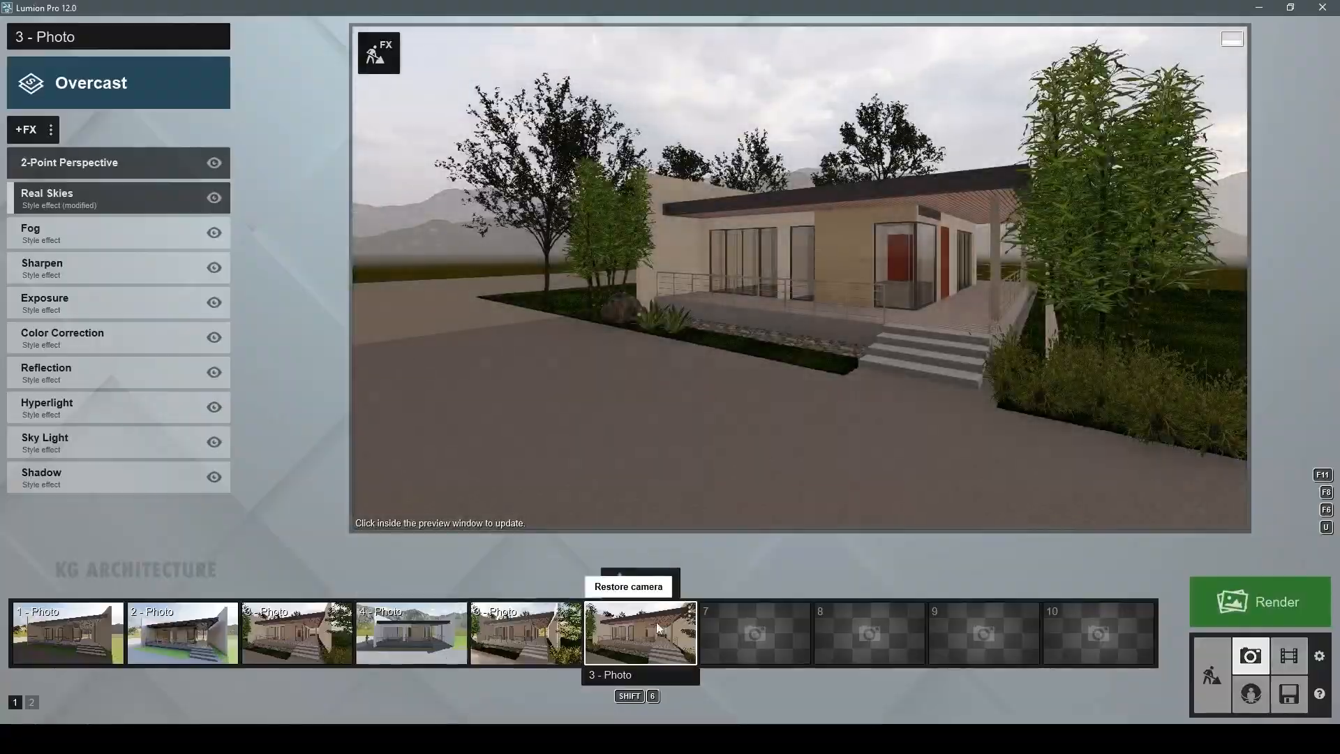
left_click(656, 622)
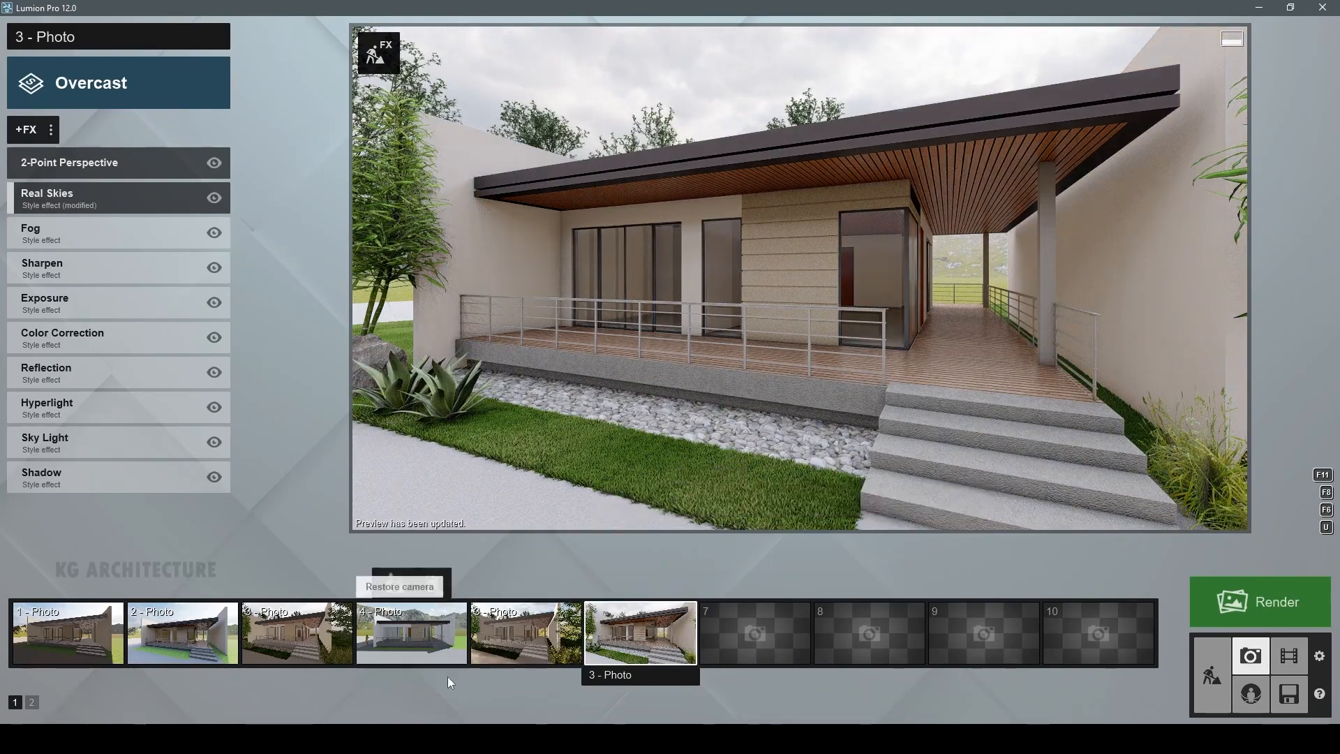
left_click(556, 646)
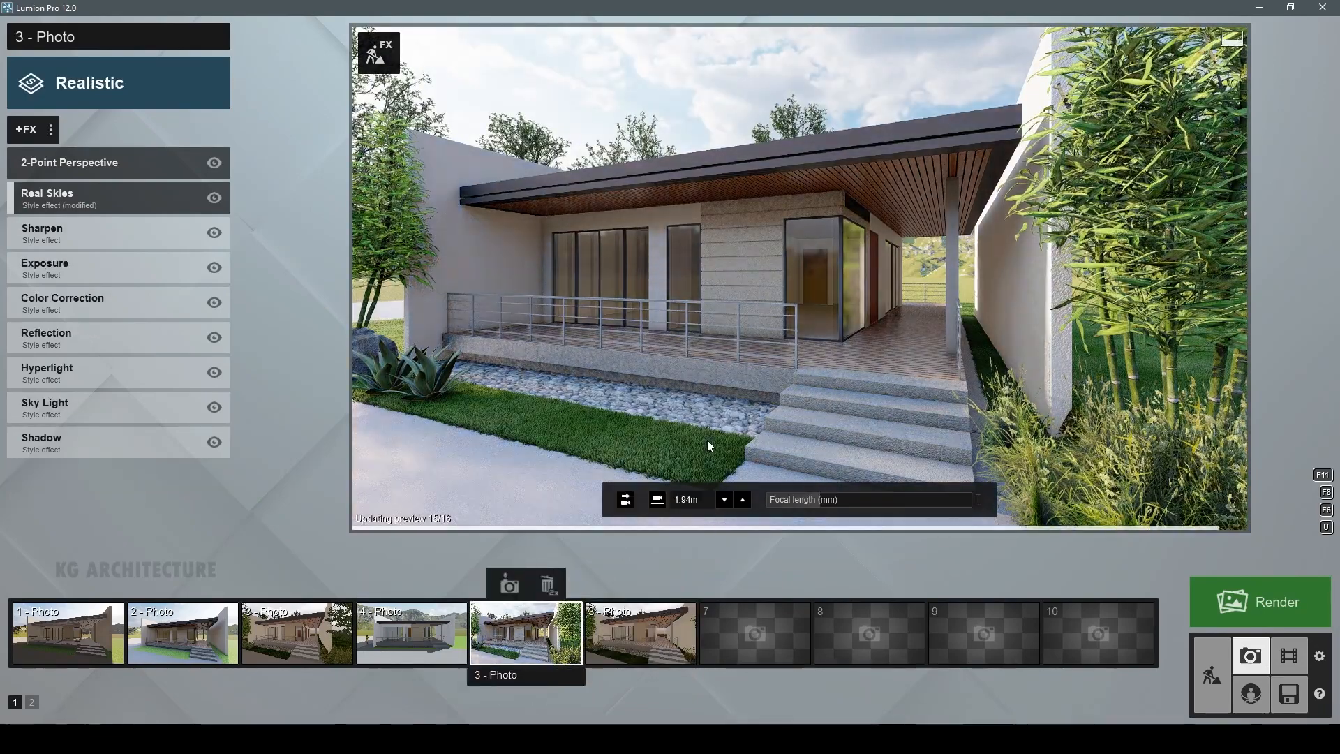
key("w")
right_click_drag(723, 433, 750, 416)
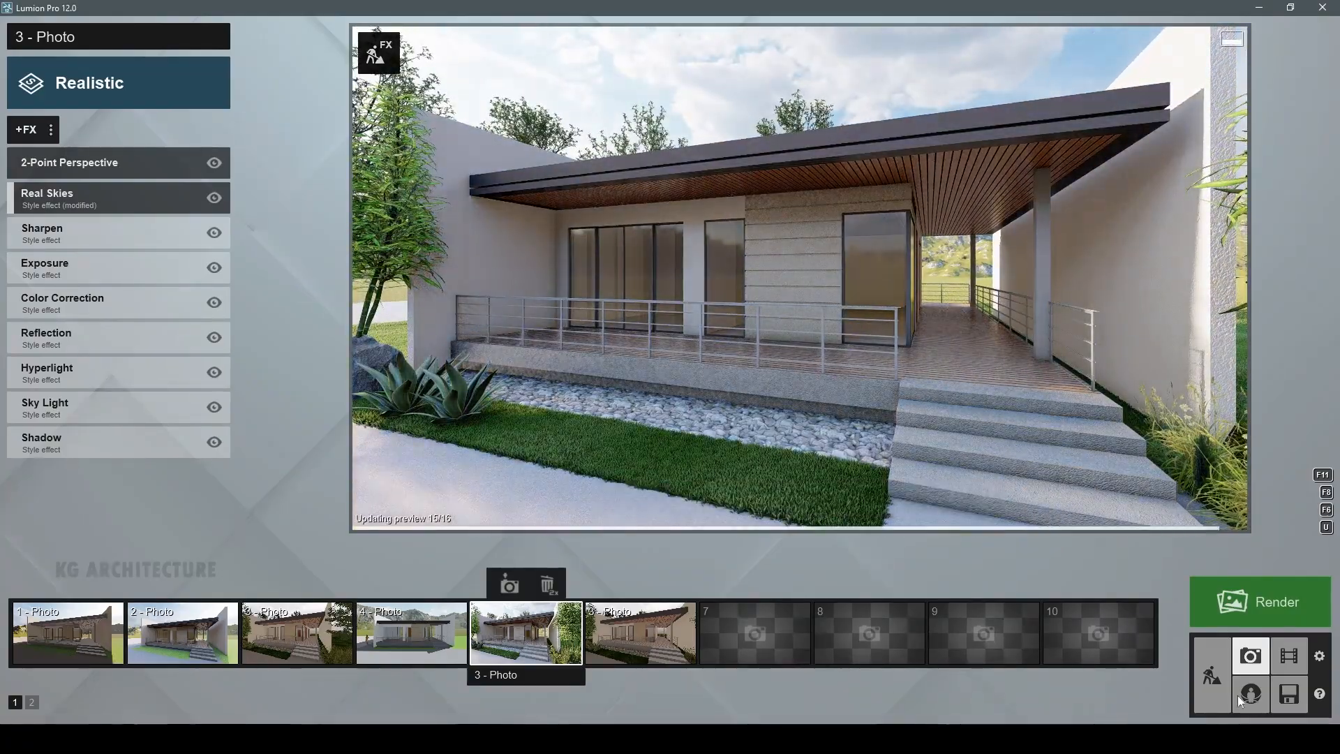
- Back in build mode, scale down the copied Bamboo2 Cluster RT beside the stairs and select the simplegrass around its base
left_click(1211, 675)
right_click_drag(1200, 577, 1298, 621)
left_click(383, 655)
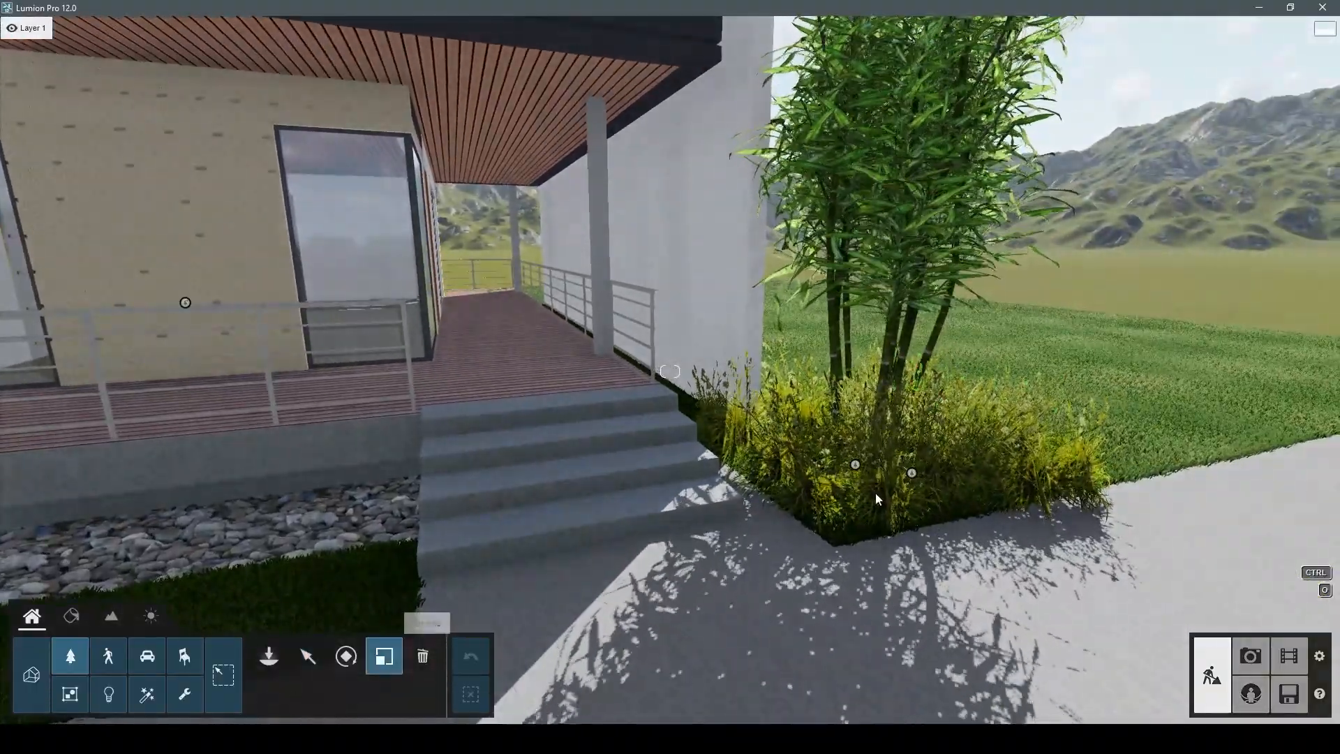
left_click(863, 462)
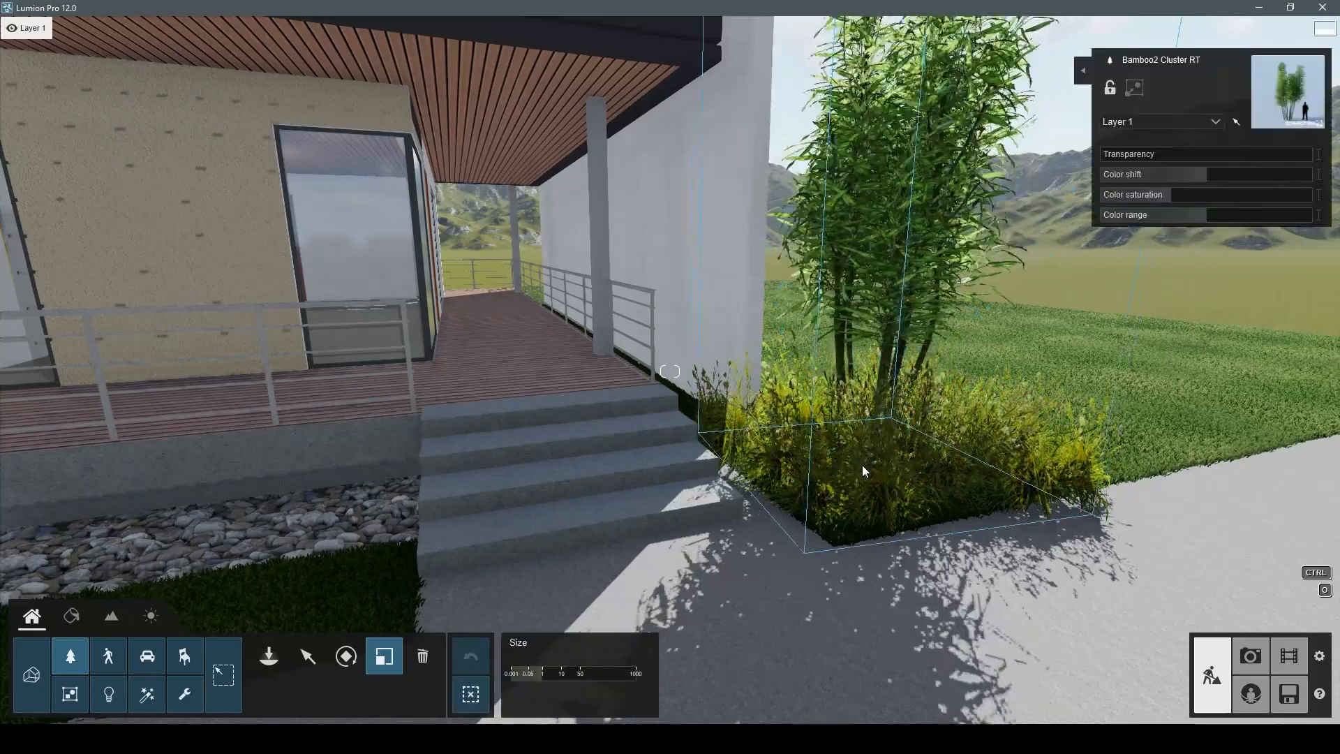
left_click(307, 655)
left_click(844, 478)
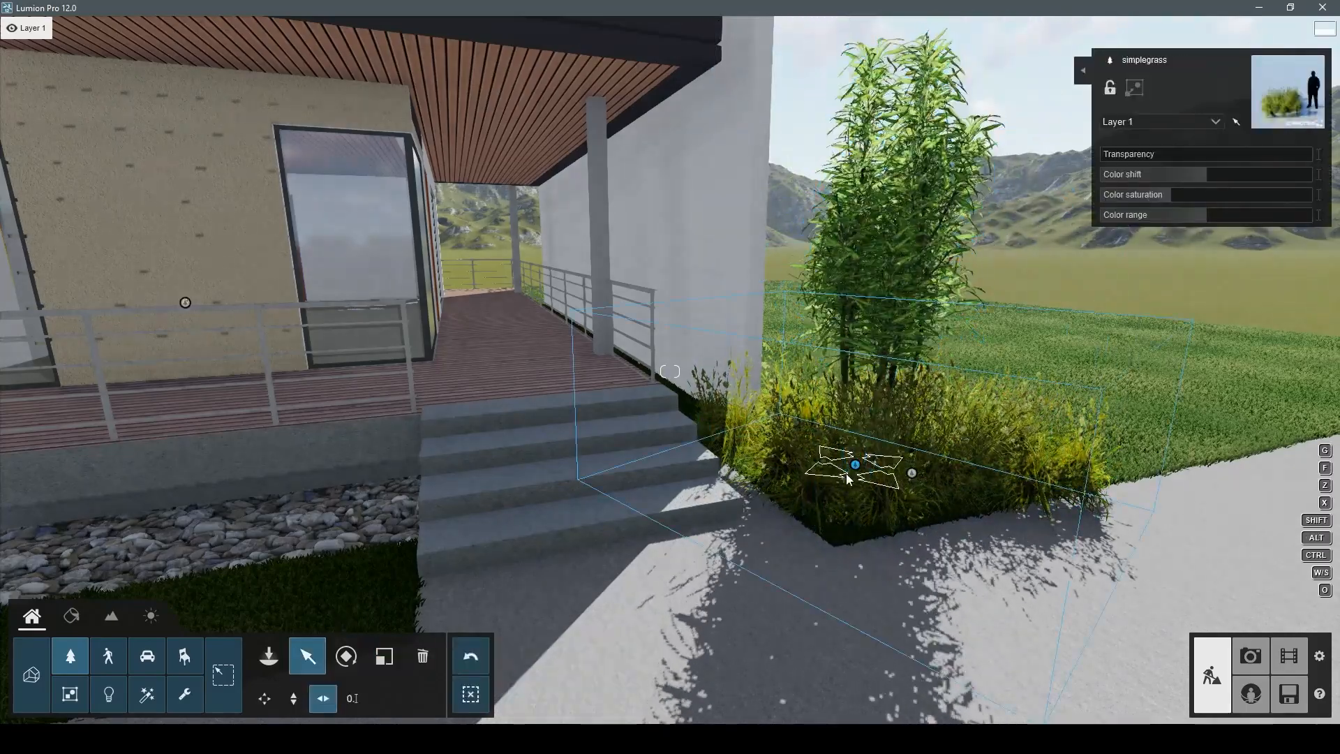
left_click(861, 461)
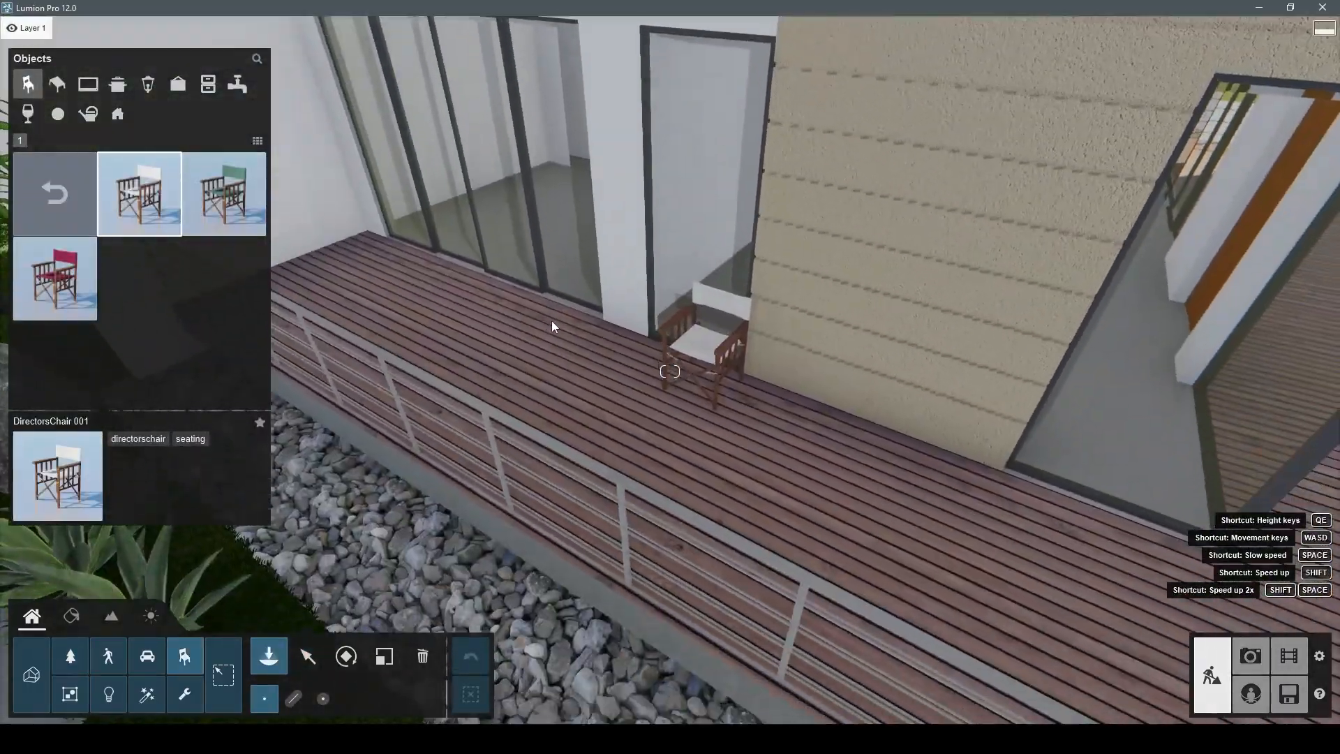
- Place DirectorsChair 001 on the porch deck near the sliding glass doors and rotate it to face the railing
scroll(577, 374, "up", 3)
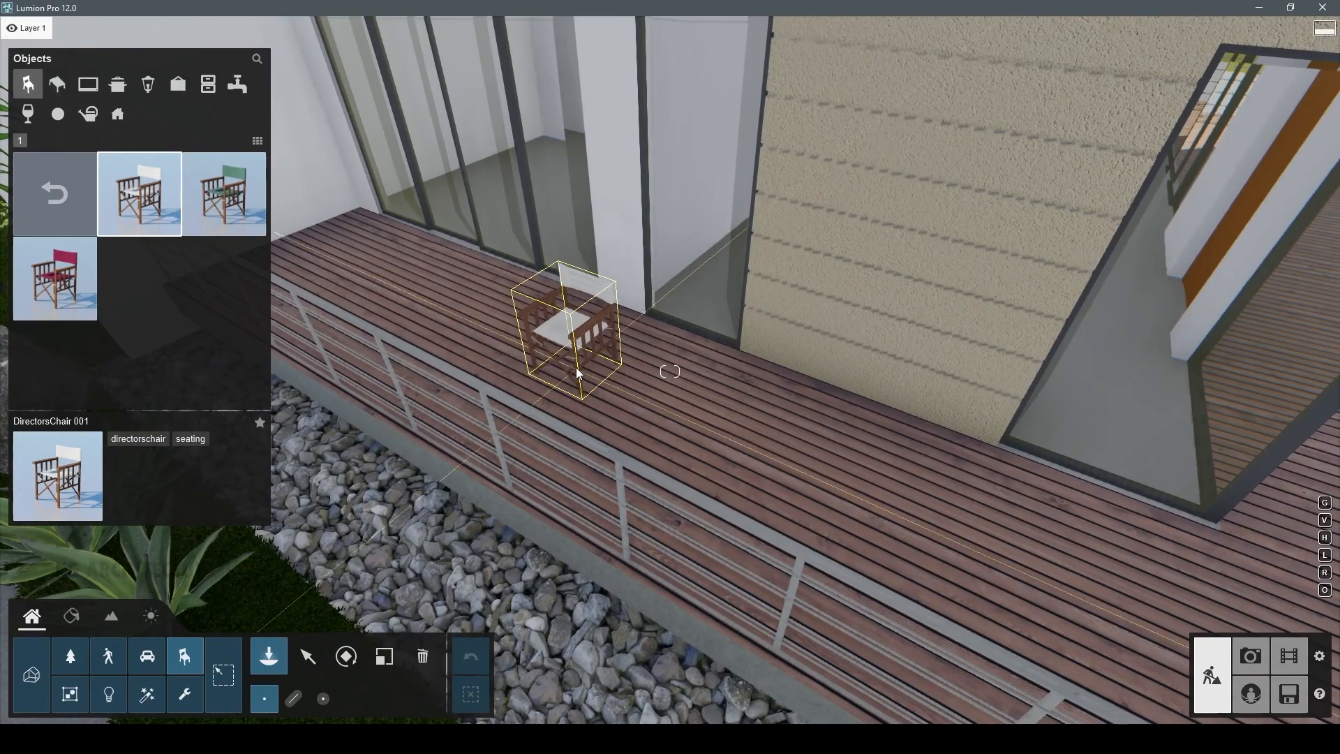
left_click(346, 656)
mouse_move(575, 403)
left_mouse_down()
mouse_move(584, 413)
mouse_move(568, 426)
left_mouse_up()
left_click(307, 656)
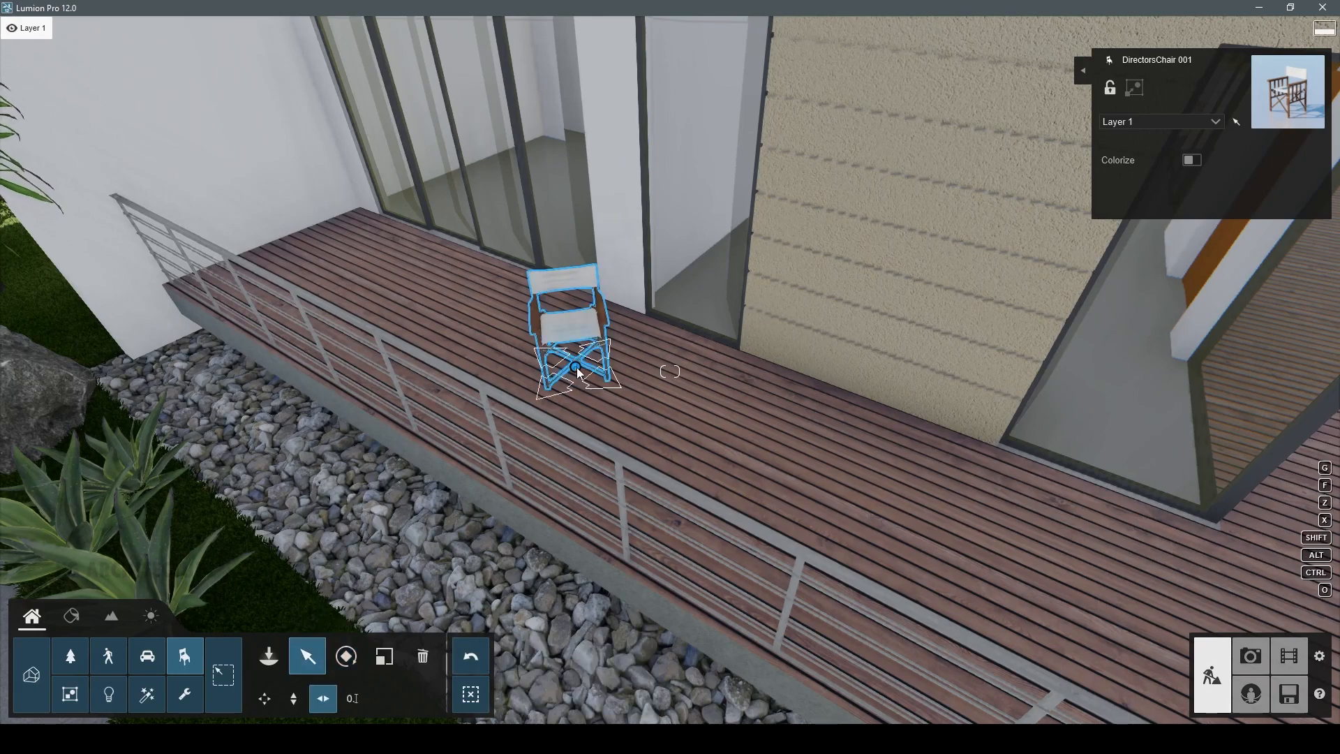
- Copy the director's chair further along the porch deck and rotate the copy toward the first chair
left_click_drag(591, 382, 752, 452, "alt")
left_click(346, 658)
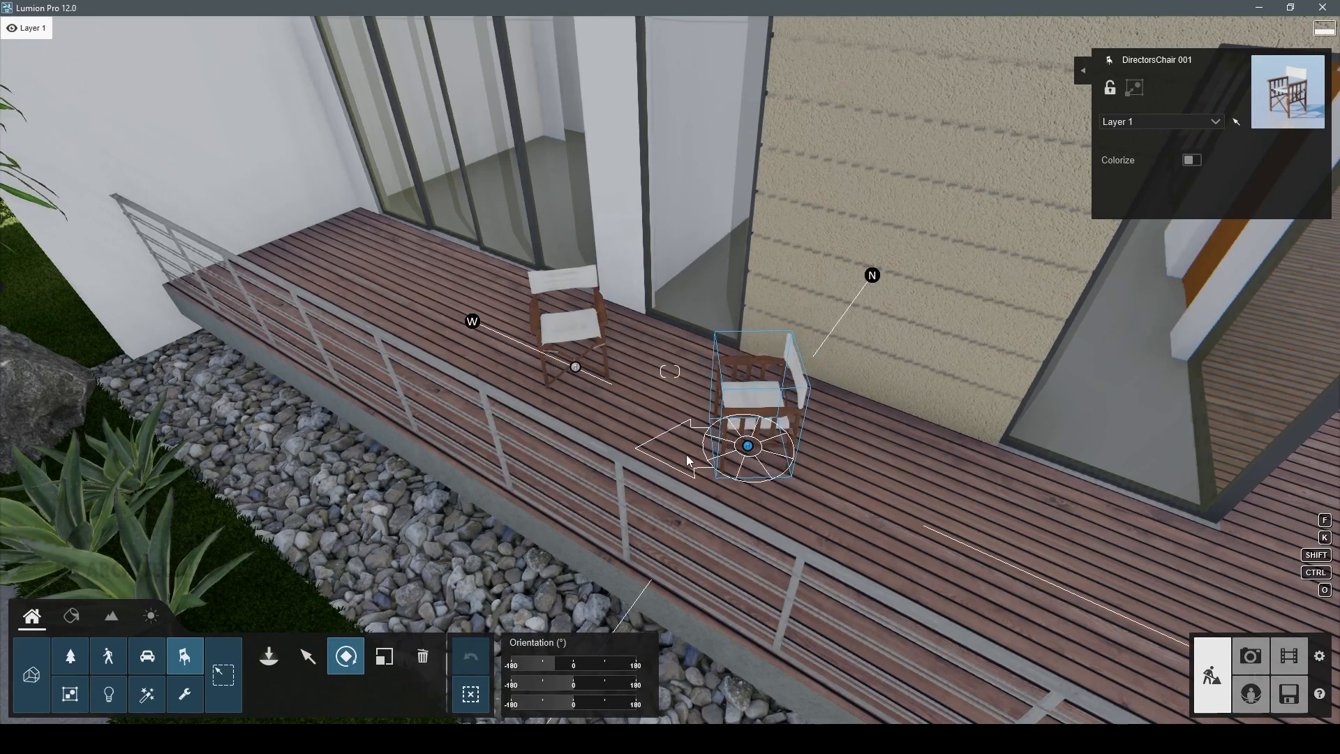
left_click(307, 656)
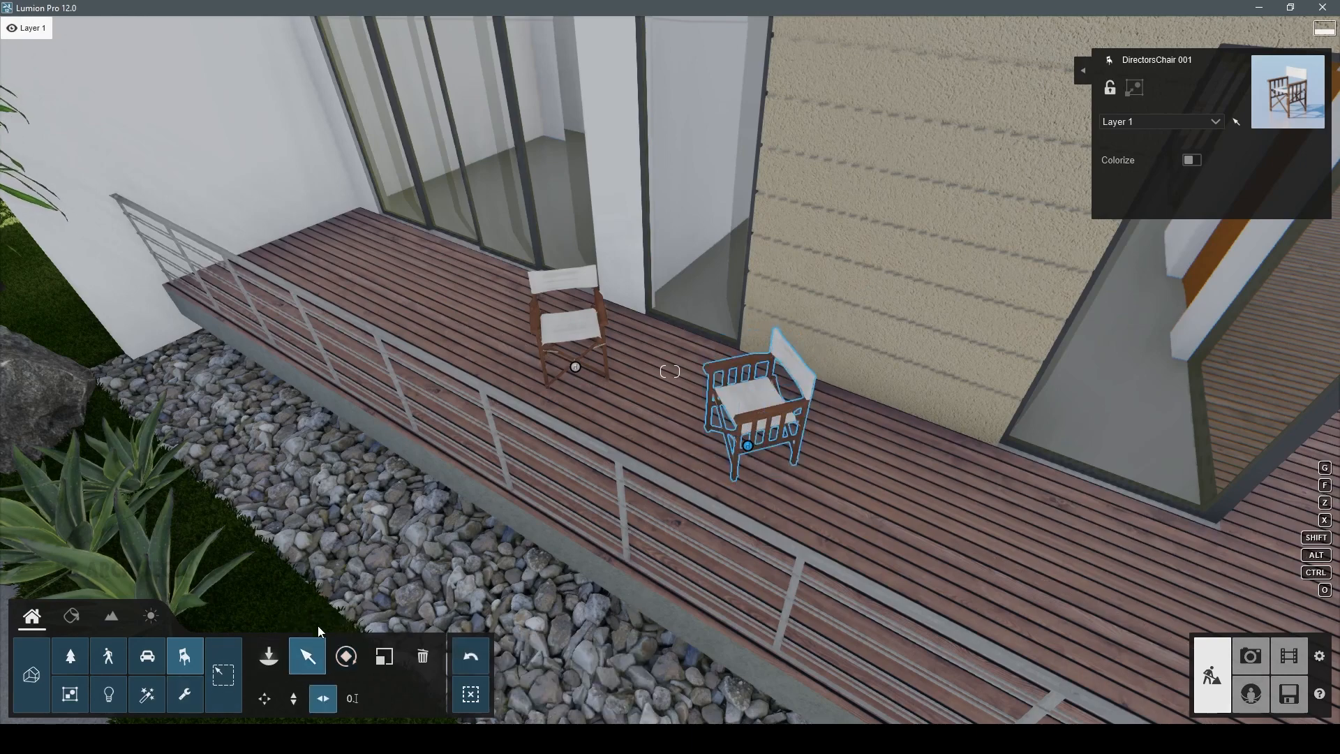
- Browse the table collections, previewing bar tables such as BarTable 004 and 008 and EndTable 001 between the two porch chairs
left_click(184, 657)
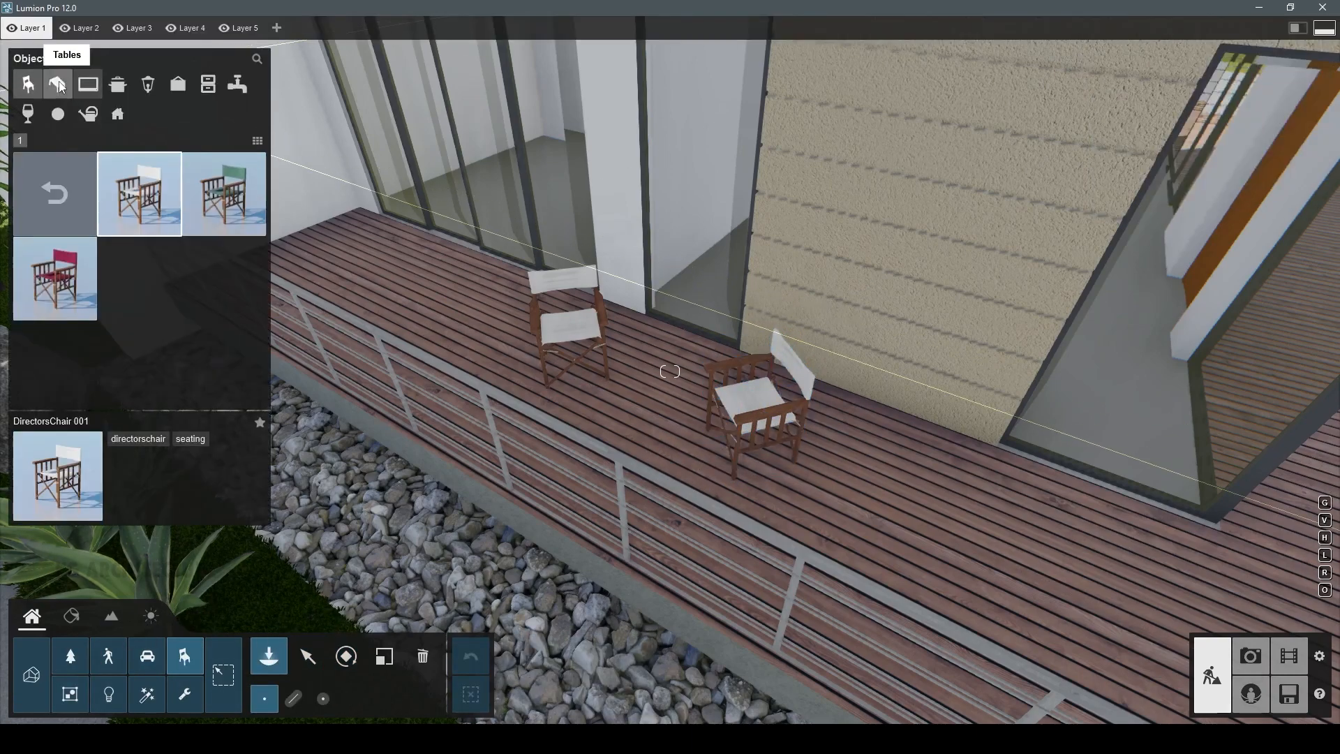
left_click(58, 84)
left_click(150, 195)
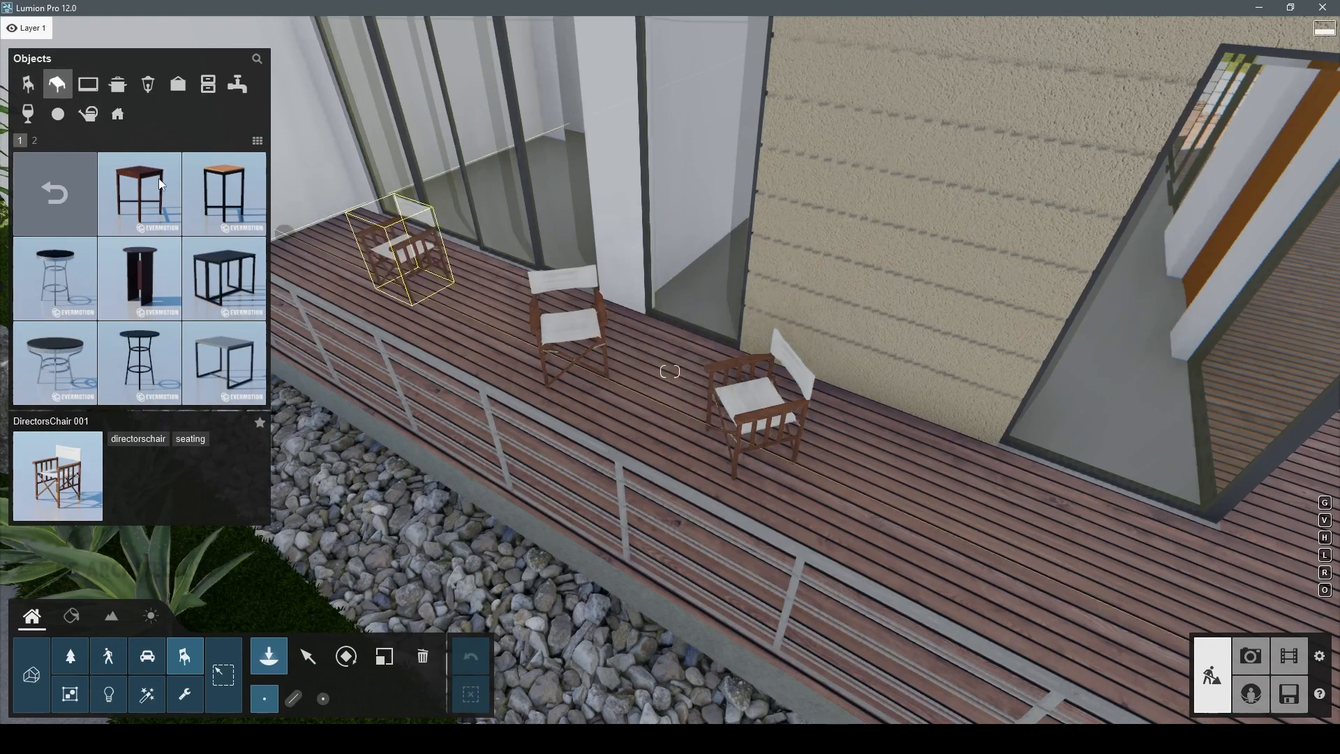
left_click(139, 194)
left_click(139, 278)
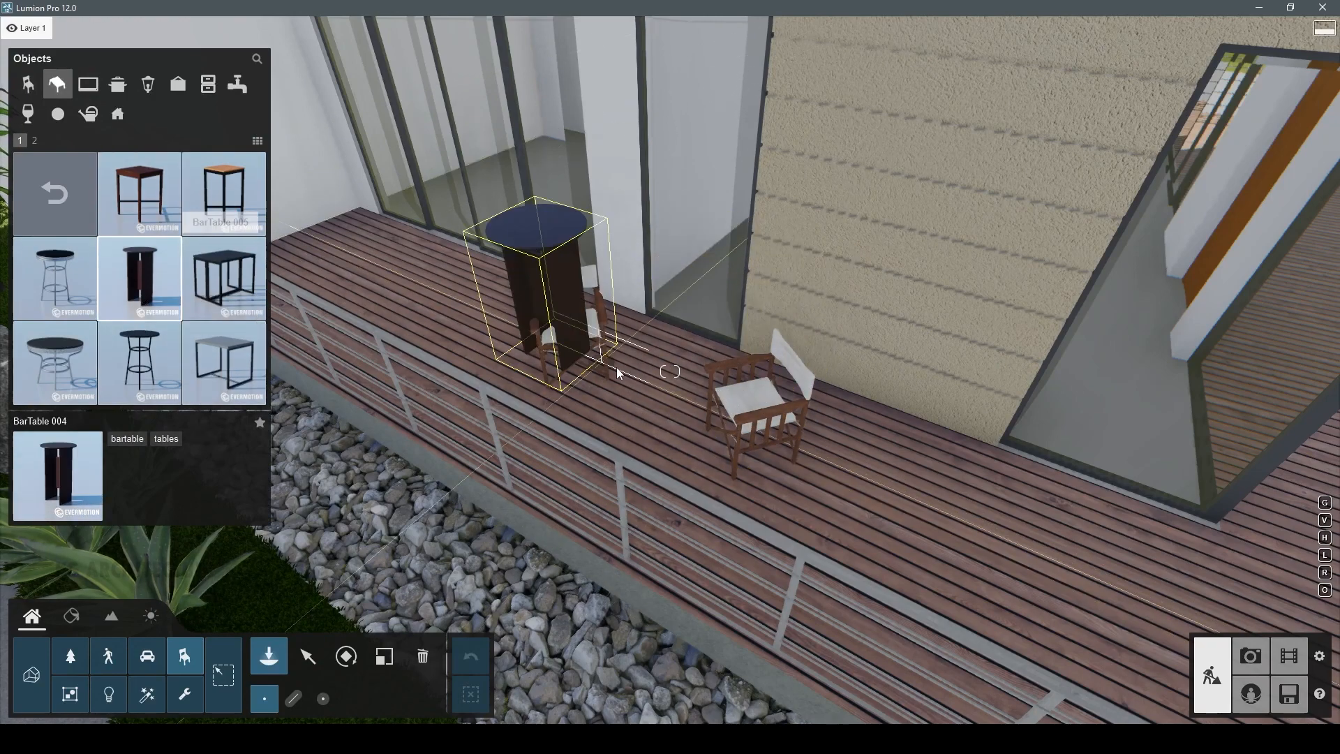
left_click(80, 193)
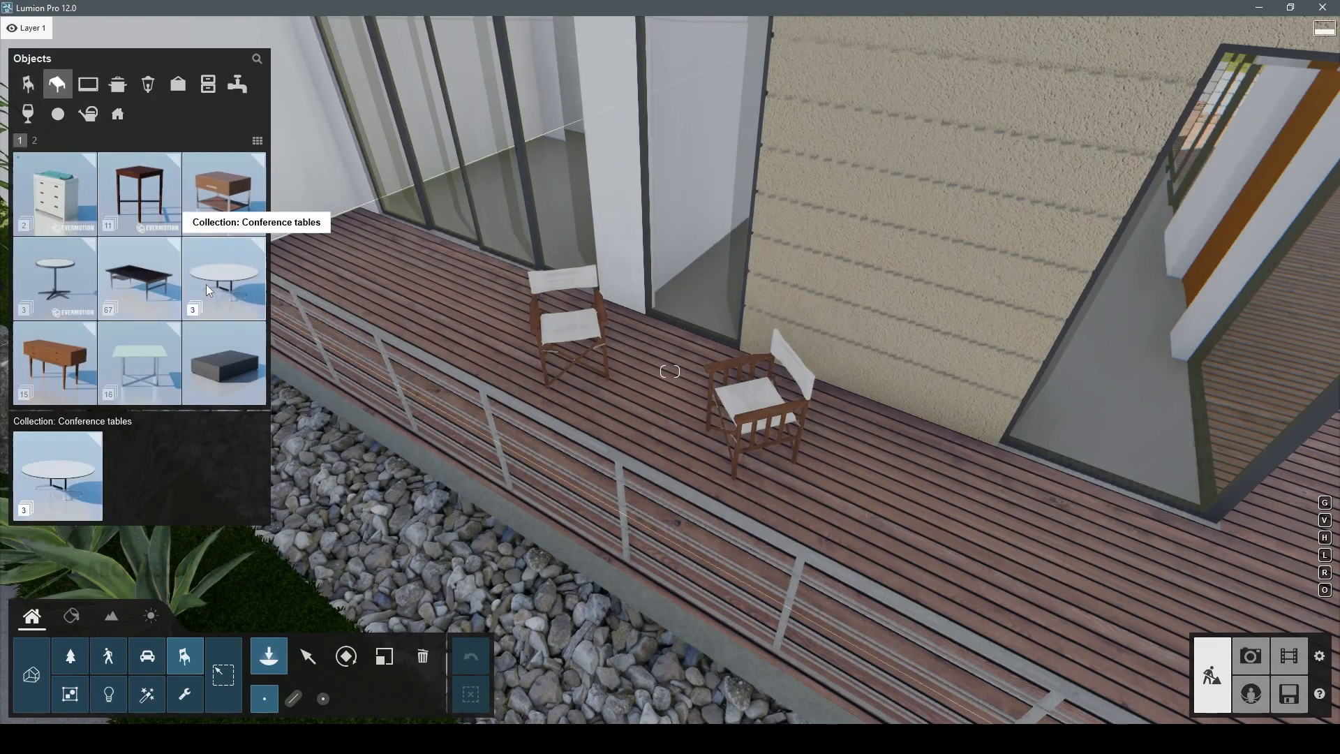
left_click(197, 374)
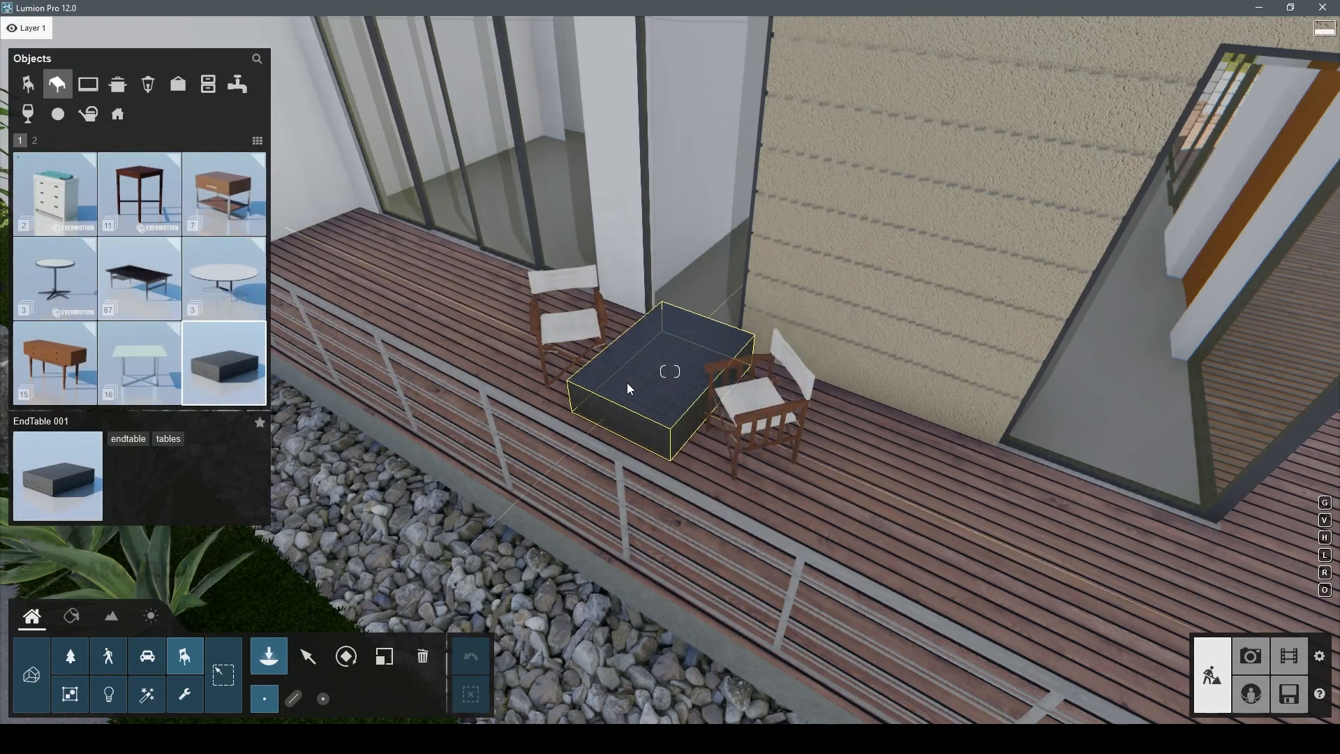
left_click(34, 140)
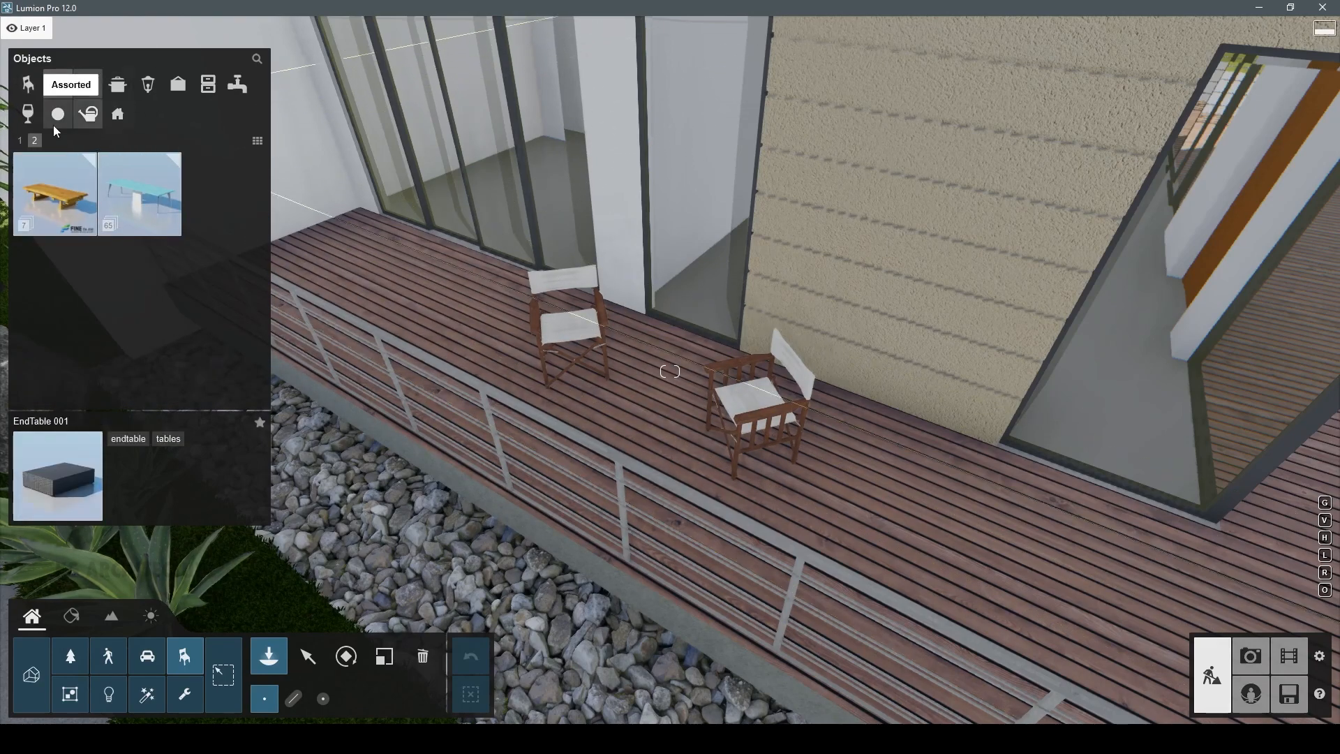
left_click(257, 140)
left_click(96, 181)
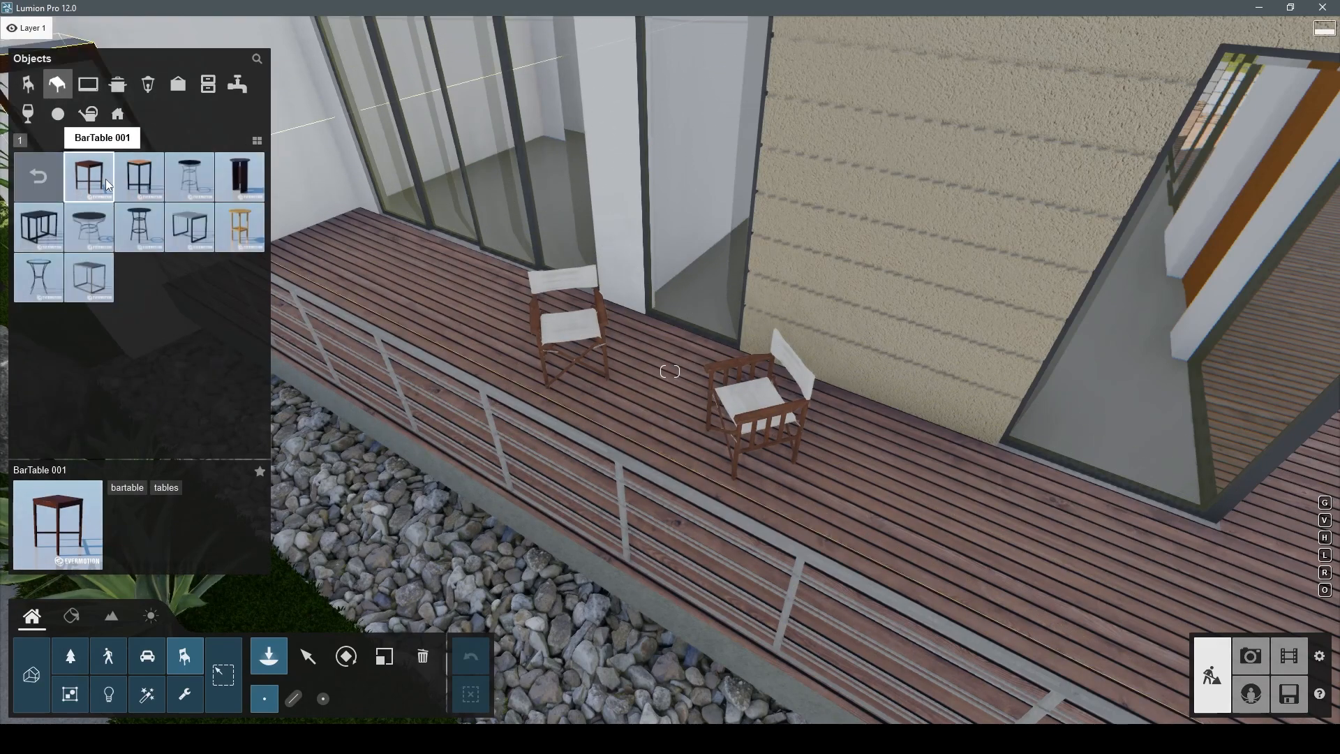
left_click(681, 399)
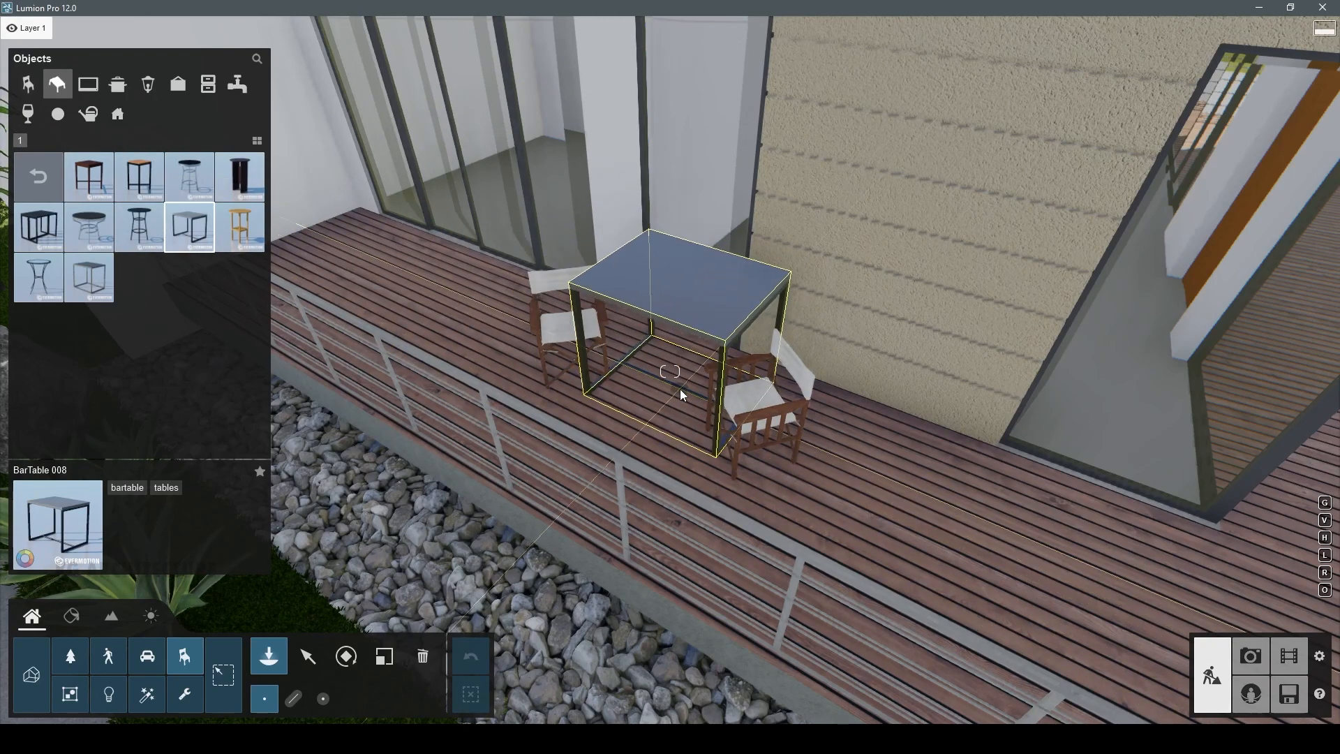
- Place BarTable 010 between the two director's chairs and scale it down to match them
left_click(39, 277)
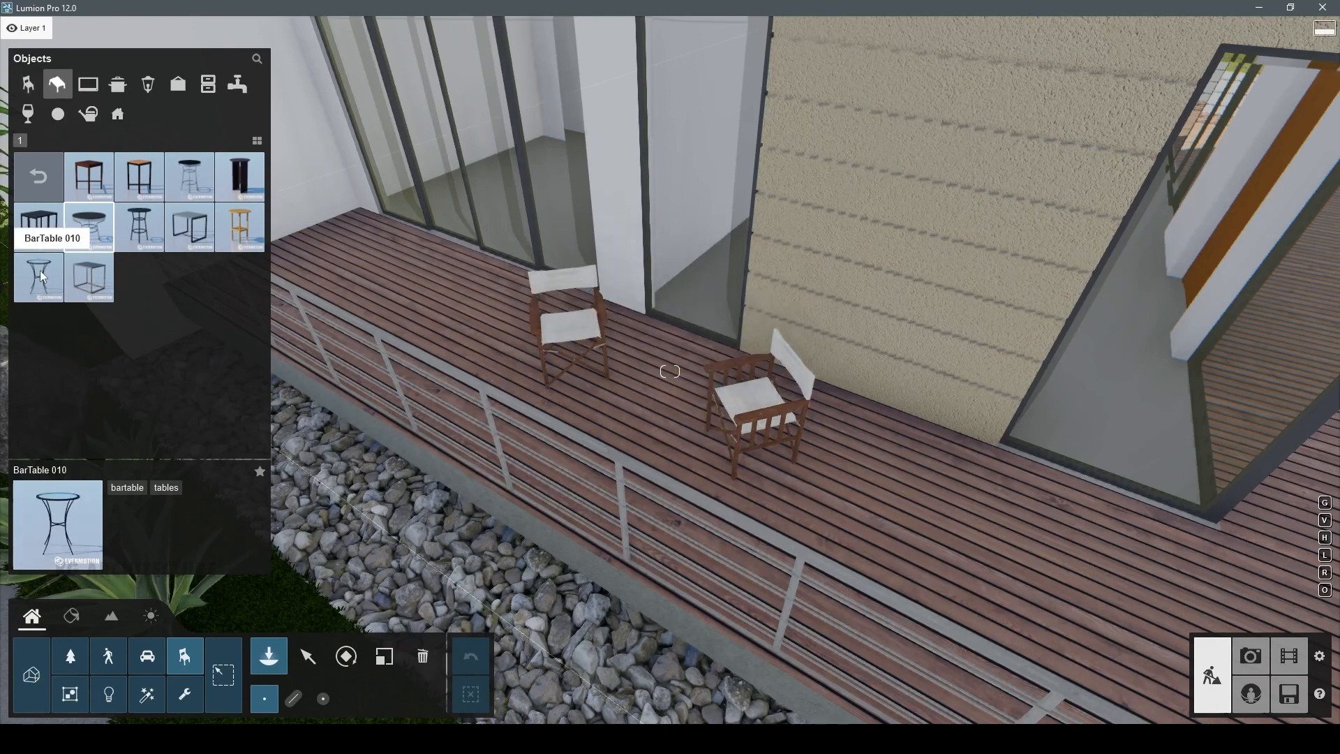
left_click(664, 401)
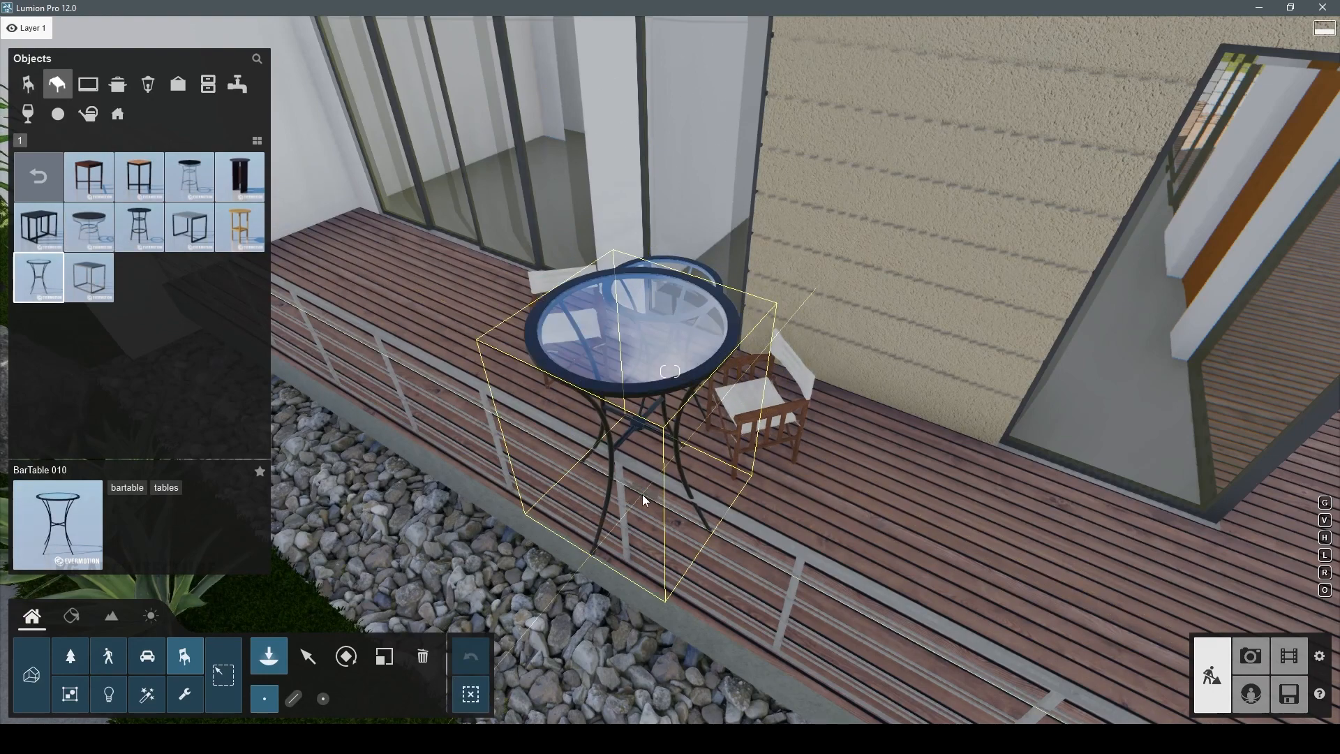
left_click(384, 656)
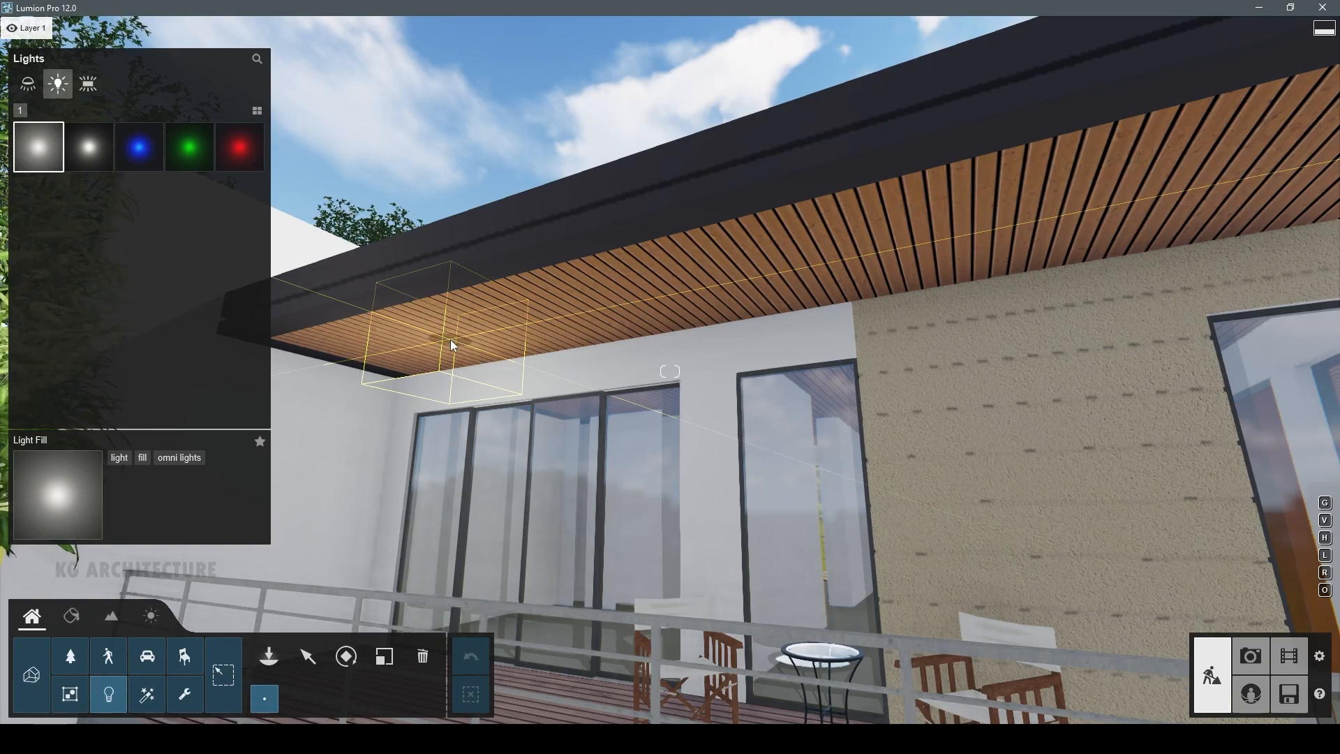
- Place an Omni Light under the porch's wooden ceiling near the far end and review the porch in photo slot 7
left_click(89, 147)
left_click(427, 342)
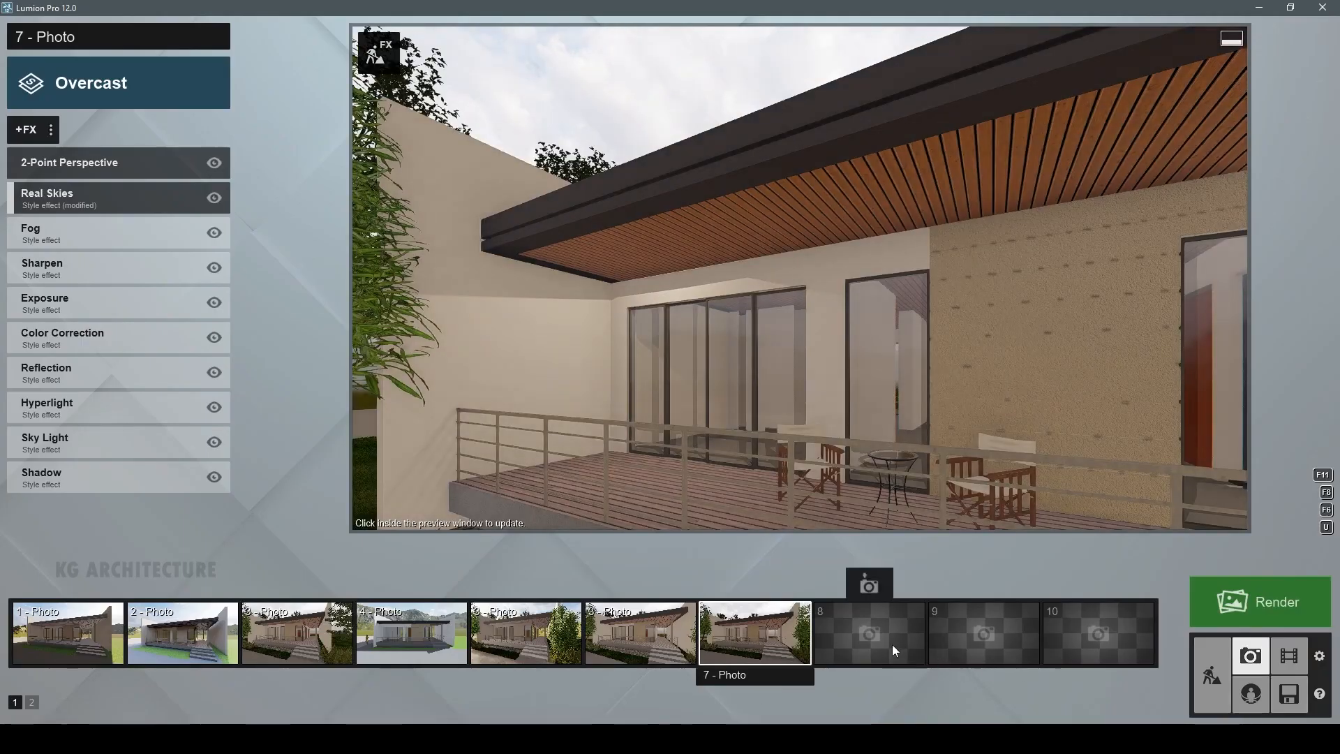
left_click(743, 625)
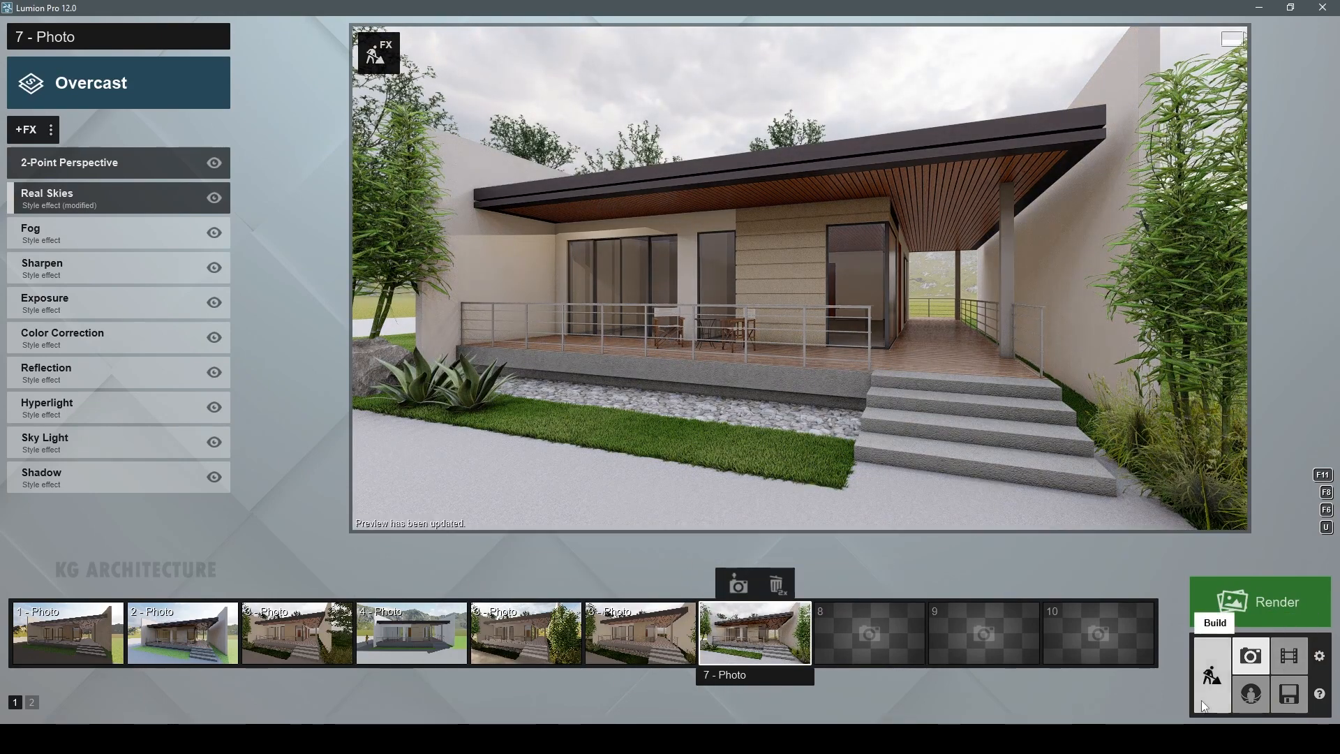
- Lower the Omni Light's brightness, show its light source, set its shadows to High and preview the effect in photo 7
left_click(1211, 675)
left_click(323, 279)
left_click(307, 656)
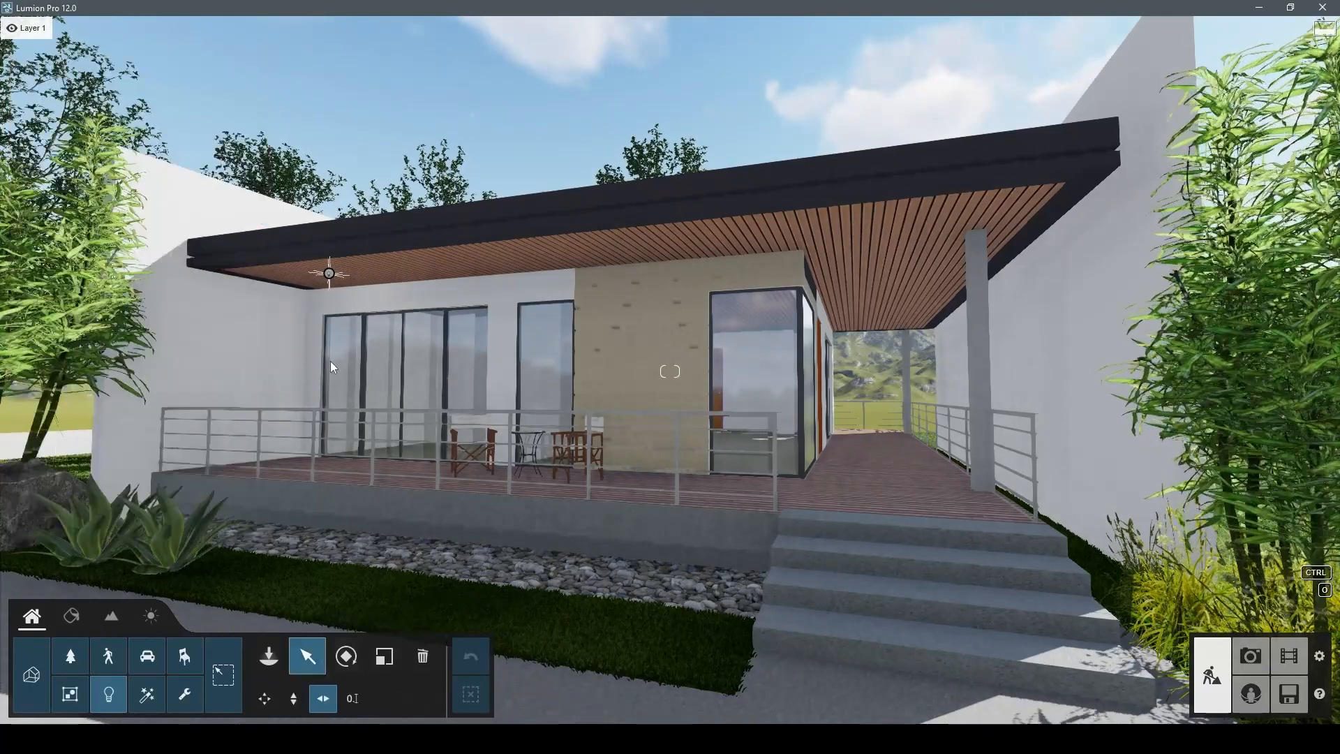
left_click(329, 273)
left_click_drag(1210, 159, 1185, 154)
left_click(1191, 209)
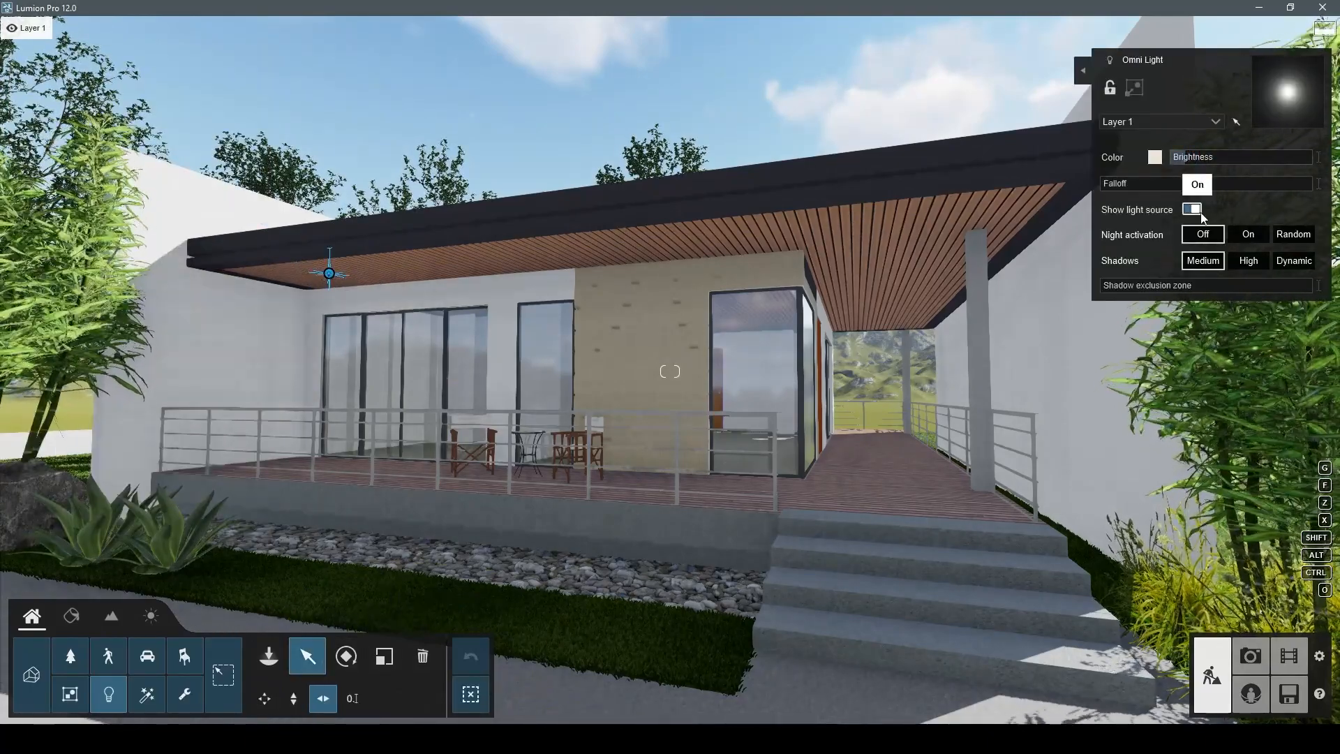
left_click(1248, 261)
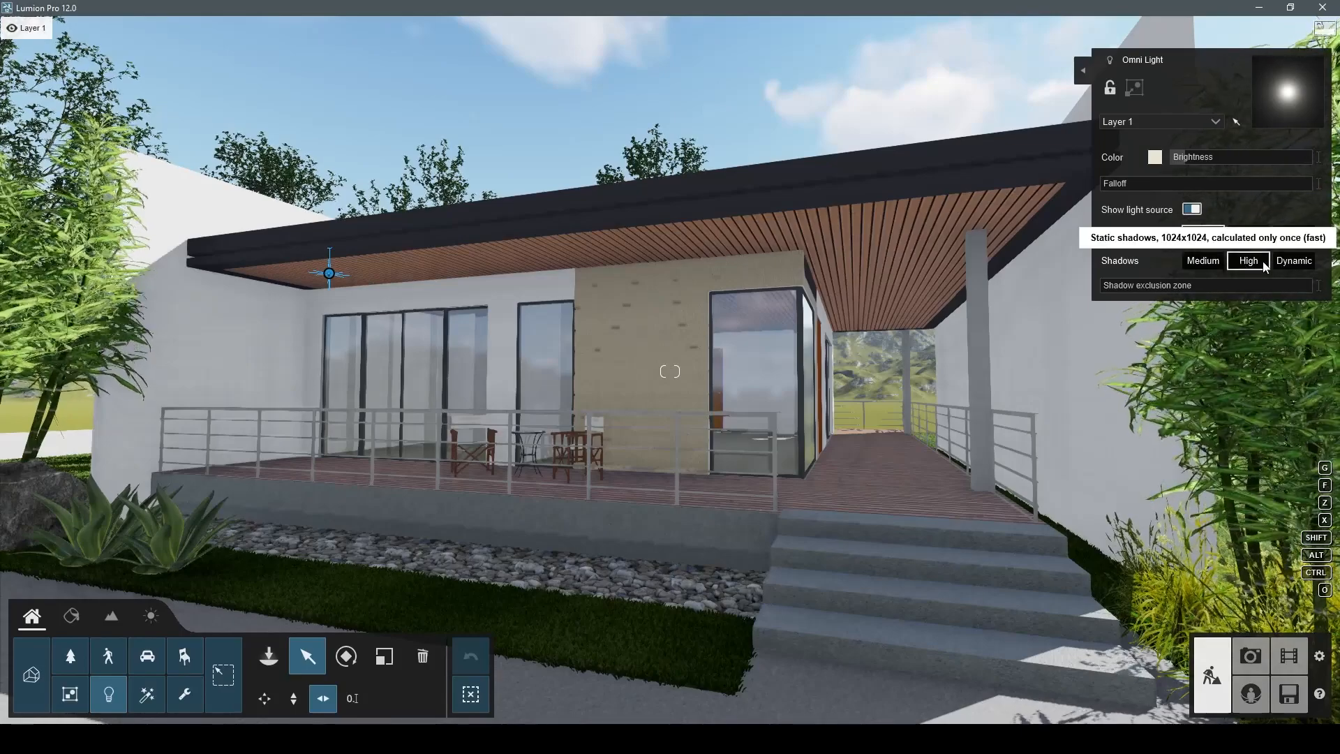
left_click(1248, 659)
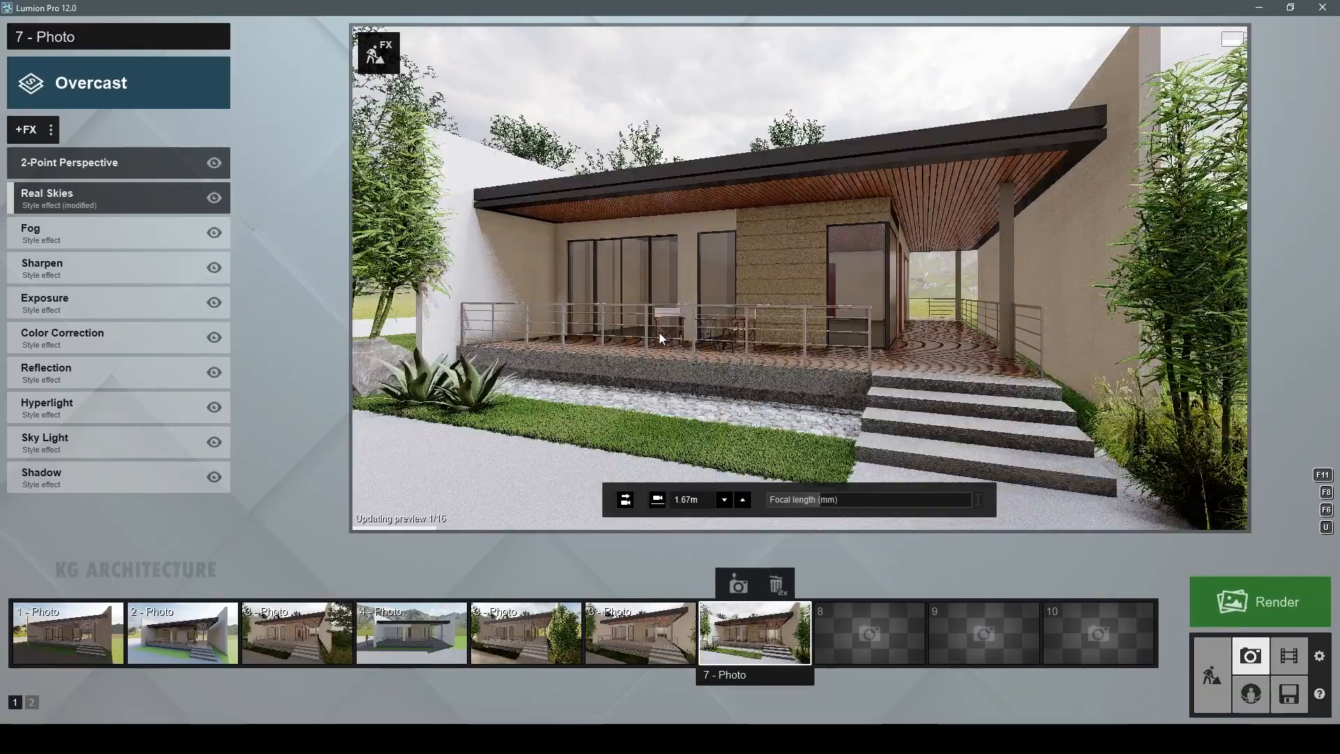
left_click(1212, 675)
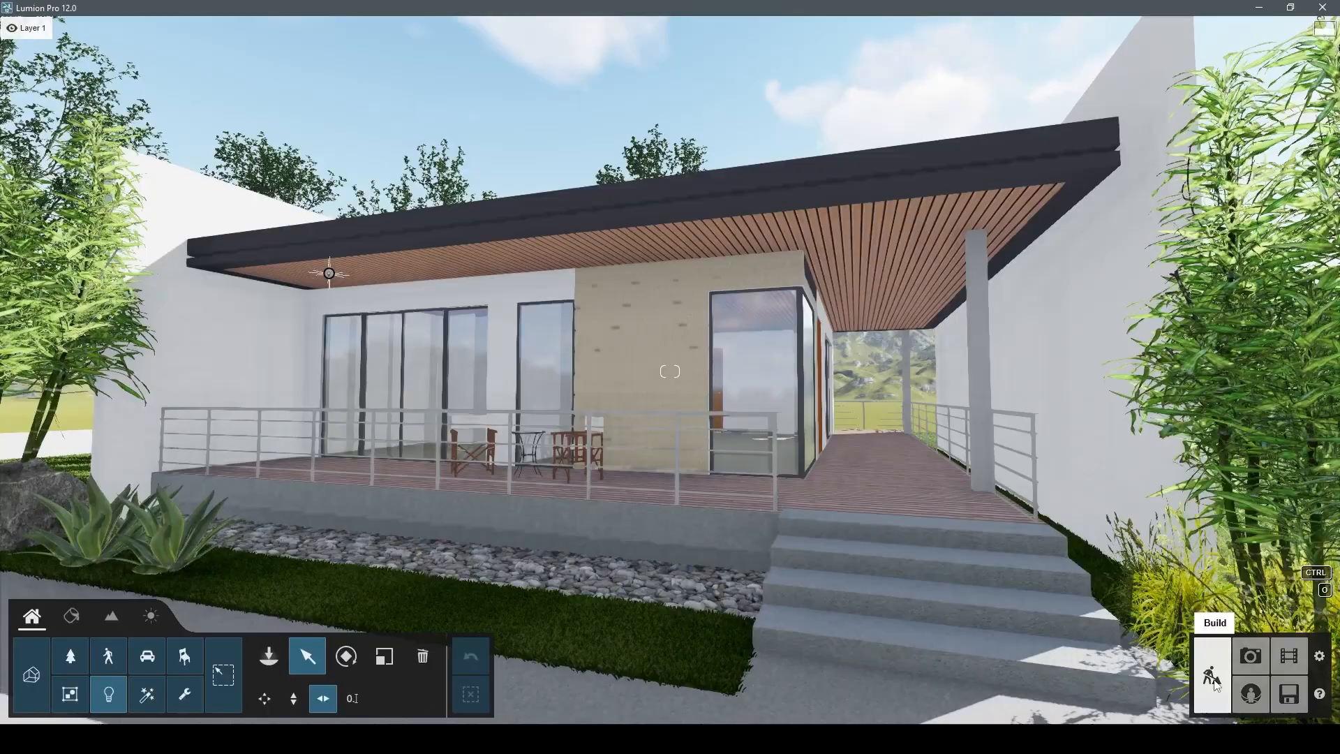
- Scale up the Omni Light on the wooden porch ceiling, using Medium shadows and a higher brightness
right_click_drag(758, 268, 631, 281)
key("w")
key("q")
key("w")
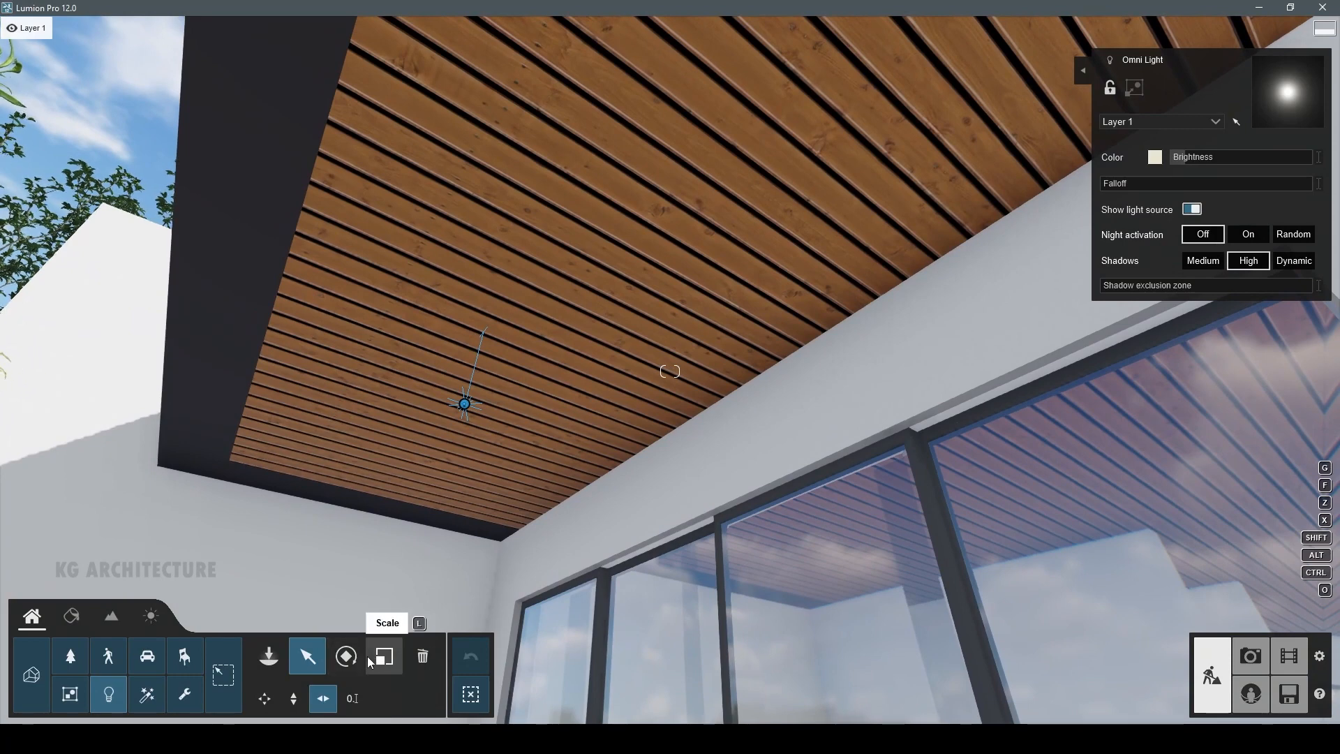
left_click(384, 660)
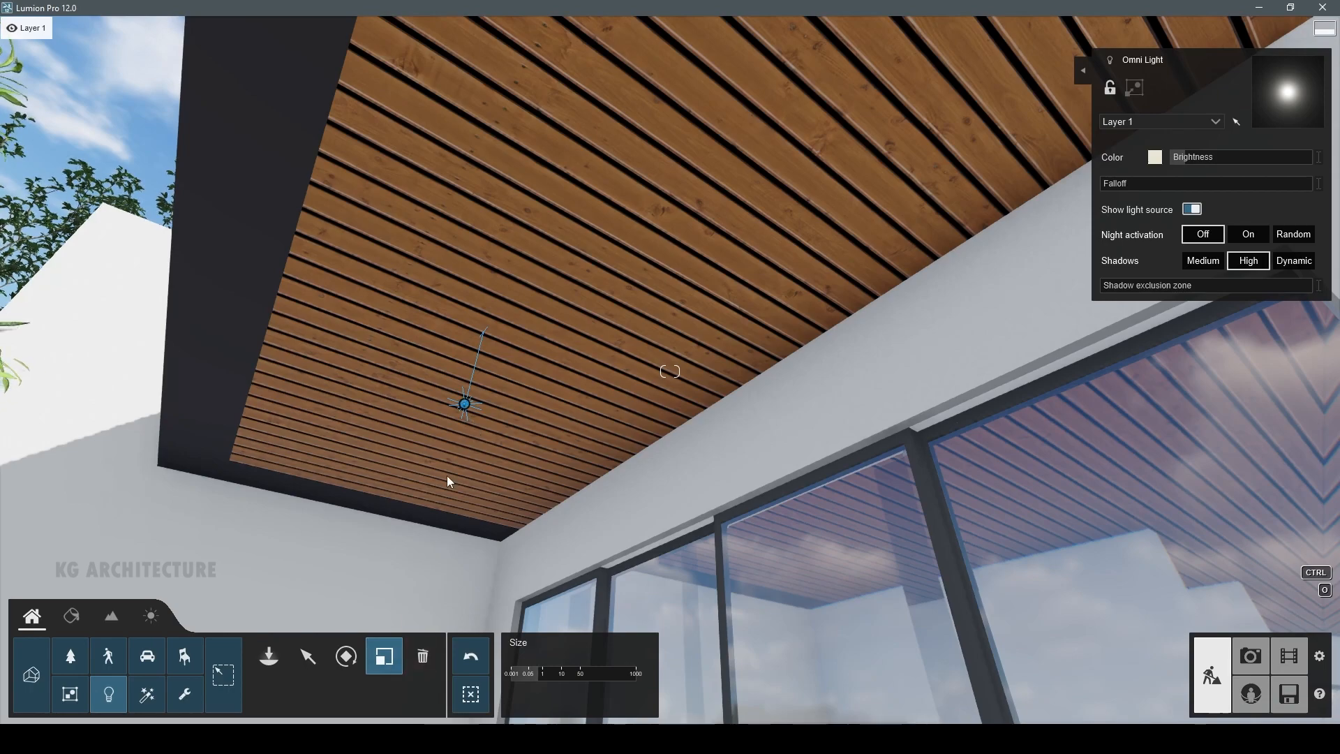
key("w")
right_click_drag(449, 481, 450, 480)
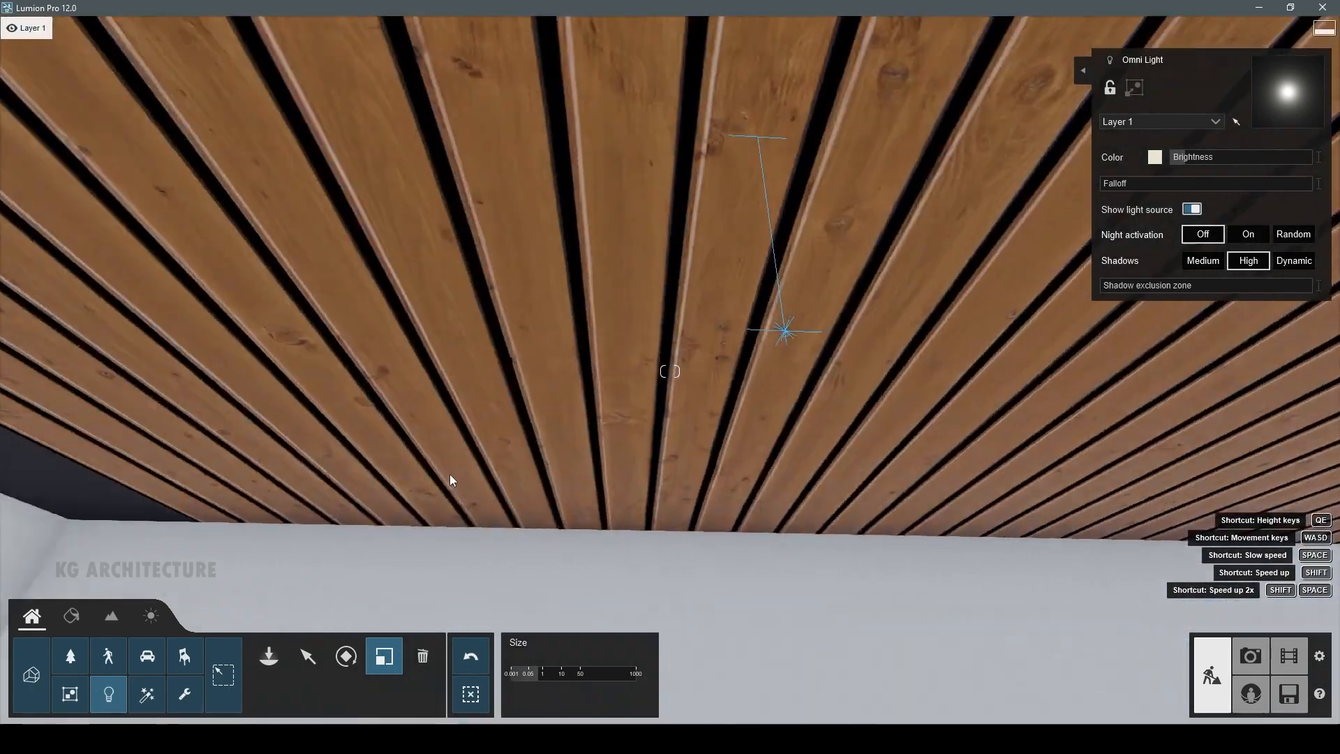
key("w")
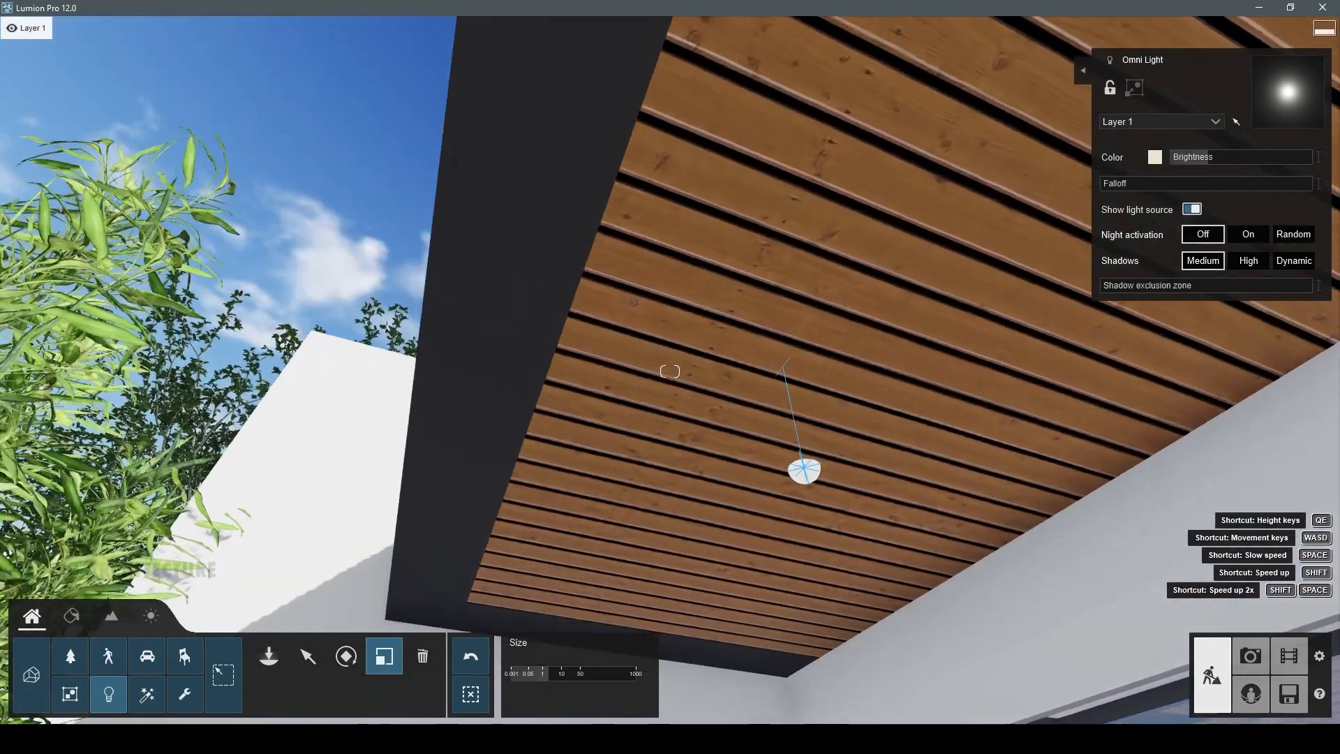
right_click_drag(670, 372, 547, 201)
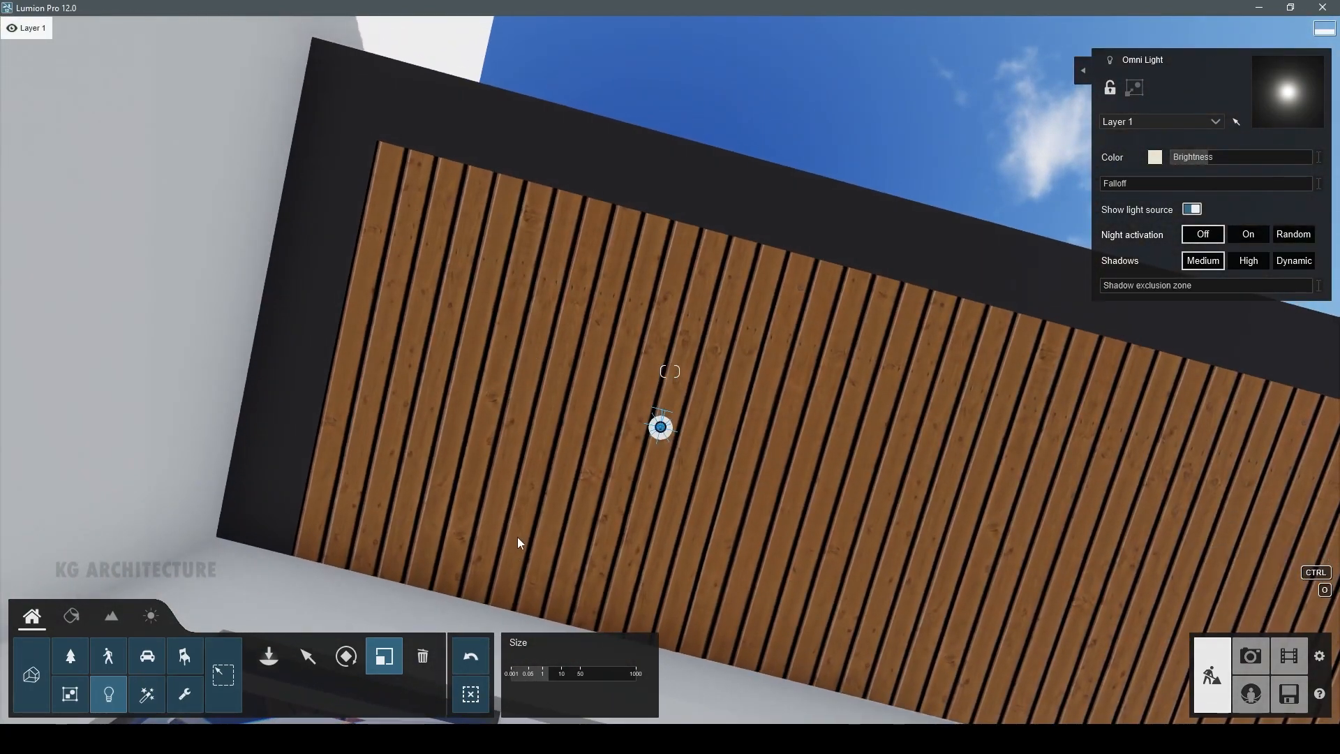
- Move the Omni Light nearer the ceiling's end and copy it in a row along the front porch ceiling, about 1.7 m apart
left_click(307, 656)
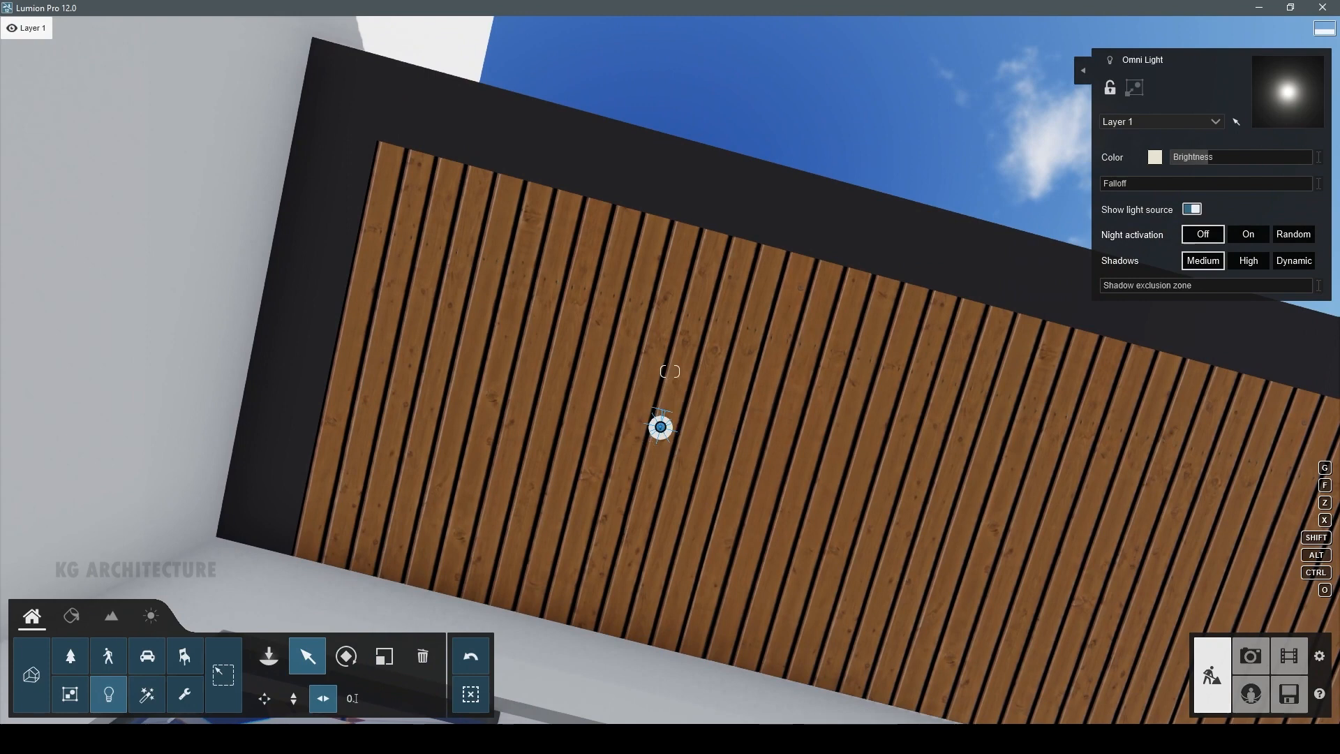
left_click_drag(660, 428, 554, 405)
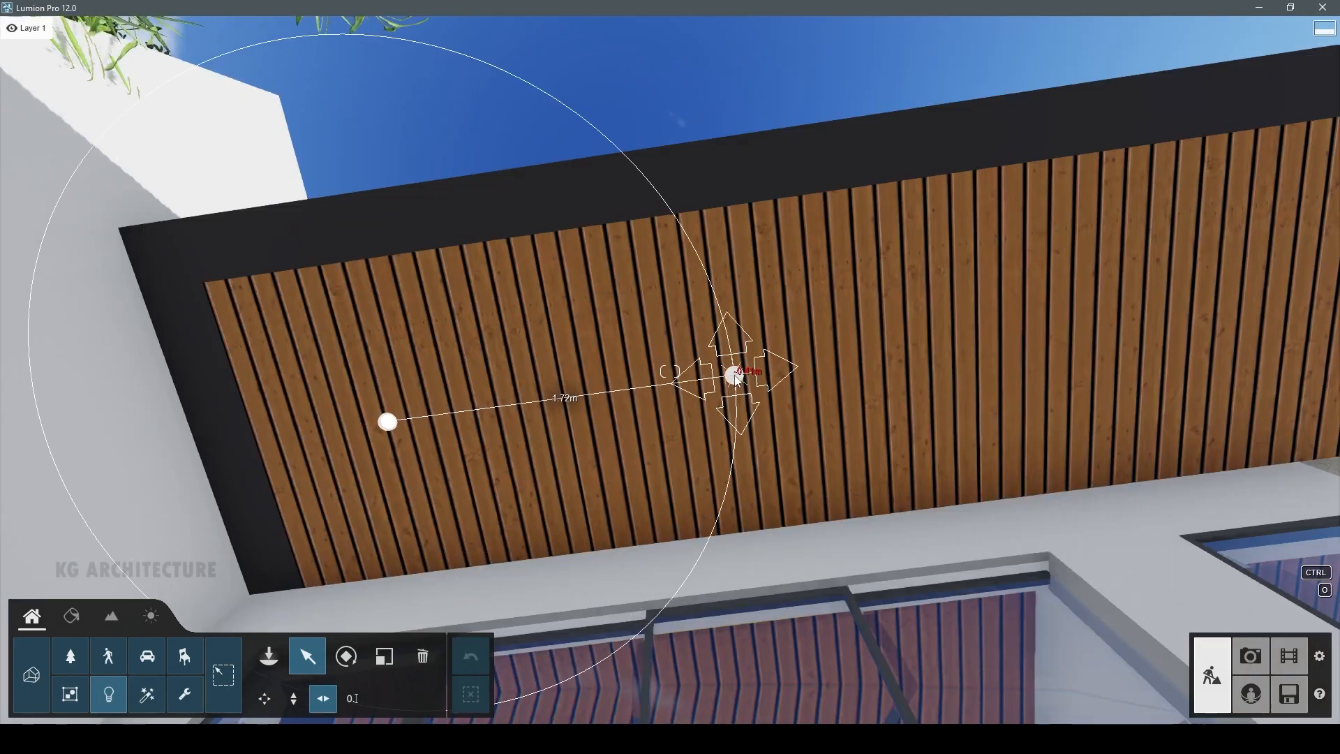
left_click_drag(732, 374, 1029, 351)
key("d")
right_click_drag(1026, 349, 1032, 320)
key("s")
key("a")
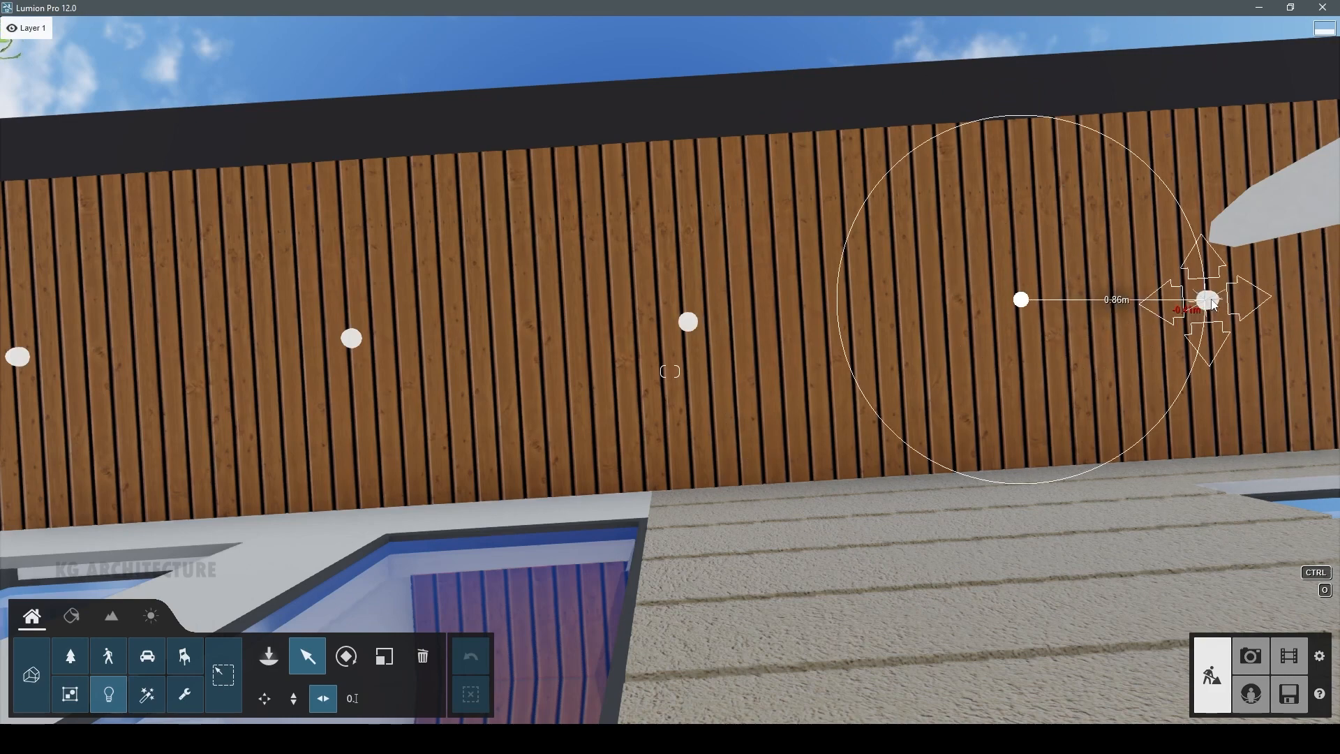
left_click_drag(1334, 285, 1335, 285)
- Copy the ceiling light around the porch corner and in a row down the side passage, about 1.8 to 1.9 m apart
key("d")
right_click_drag(1083, 298, 1032, 299)
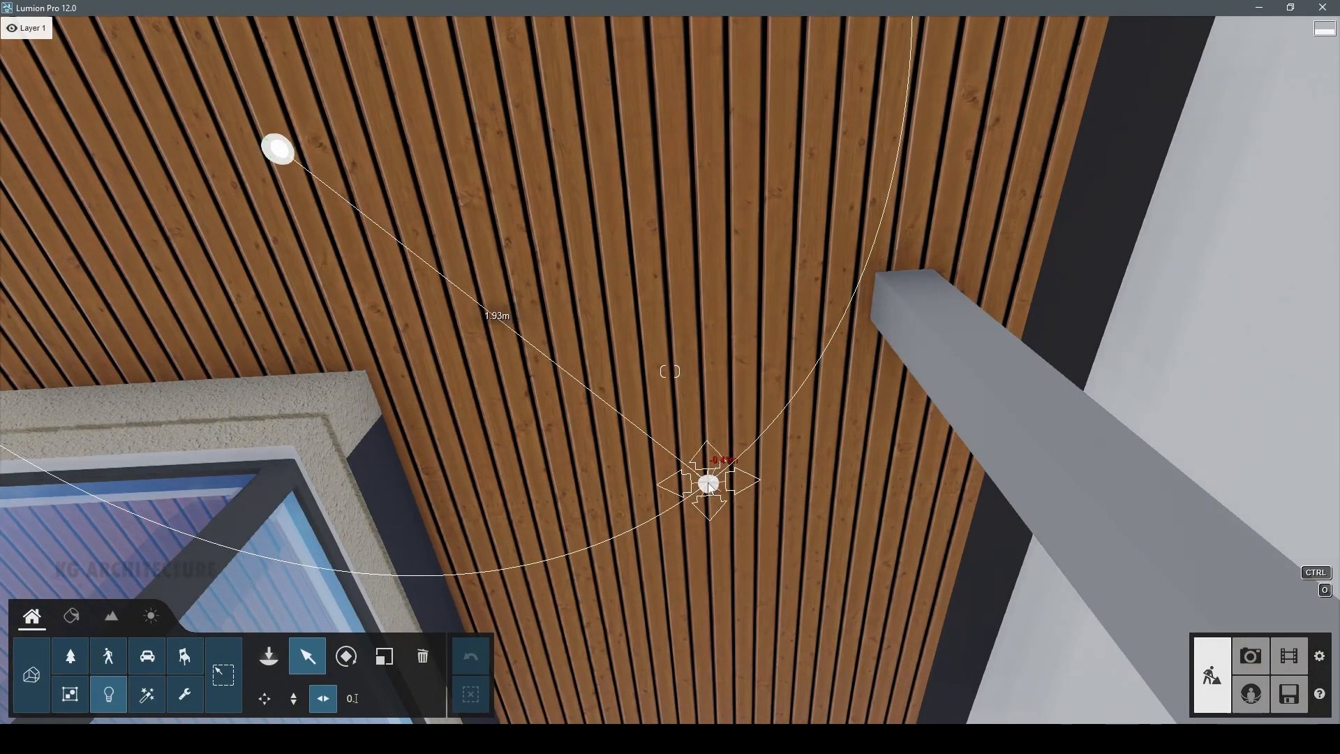
key("s")
right_click_drag(709, 484, 700, 263)
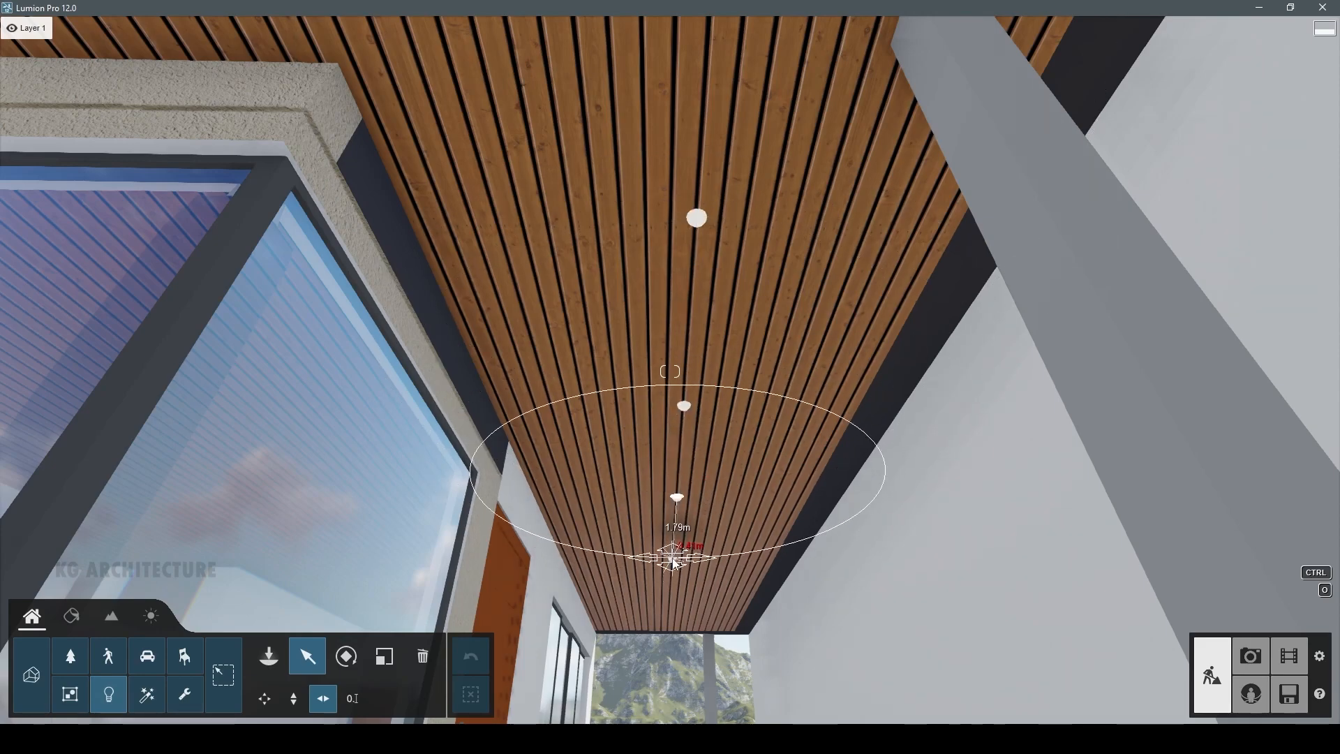
key("e")
right_click_drag(673, 554, 776, 446)
key("d")
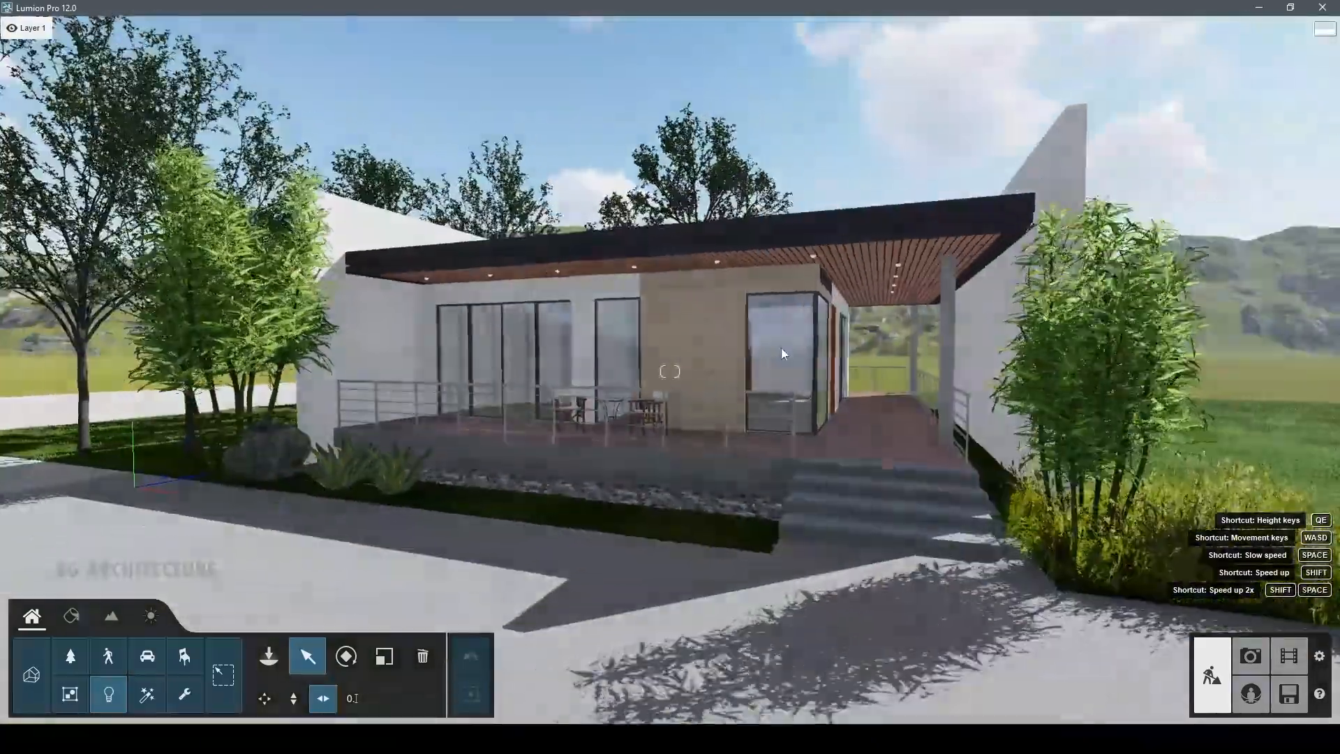
- Extend the row of ceiling lights with further copies toward the rear end of the side passage
key("w")
right_click_drag(902, 307, 999, 150)
key("w")
key("s")
right_click_drag(835, 28, 834, 81)
key("w")
left_click_drag(675, 44, 660, 286, "alt")
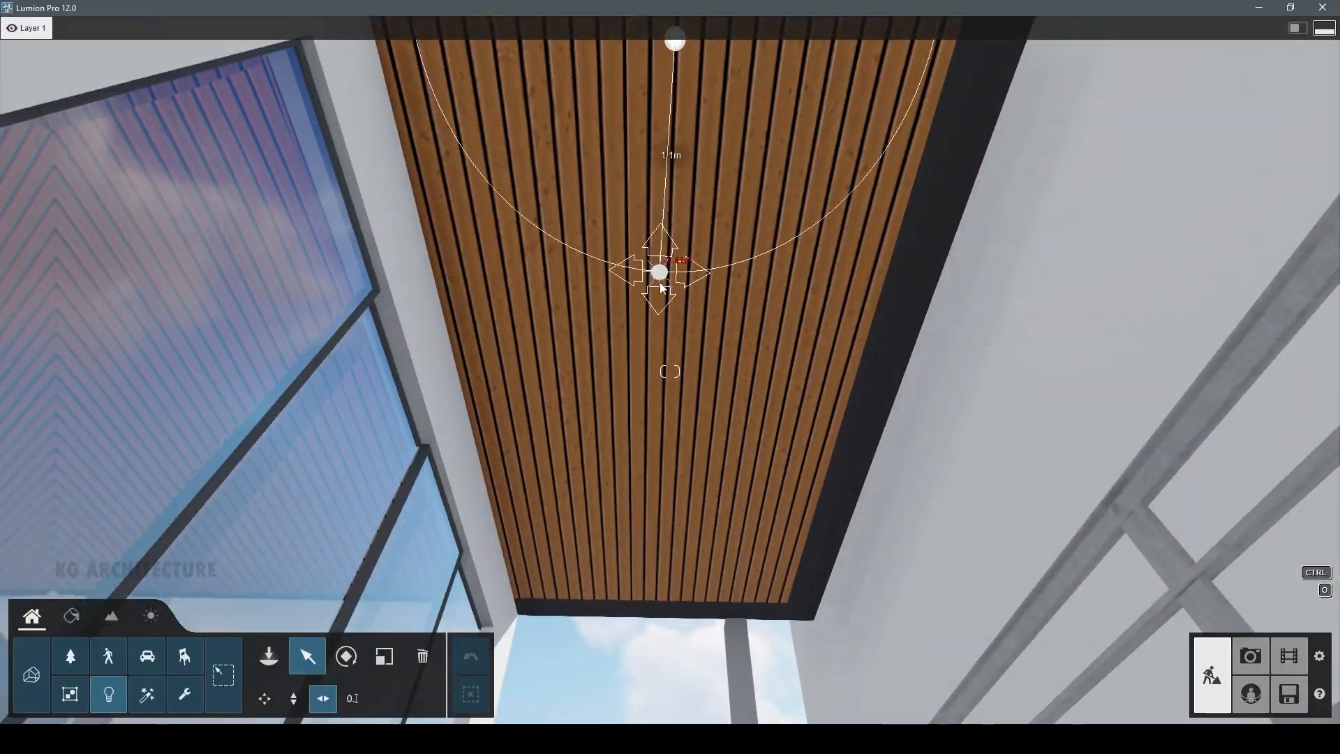
left_click_drag(667, 353, 666, 353, "alt")
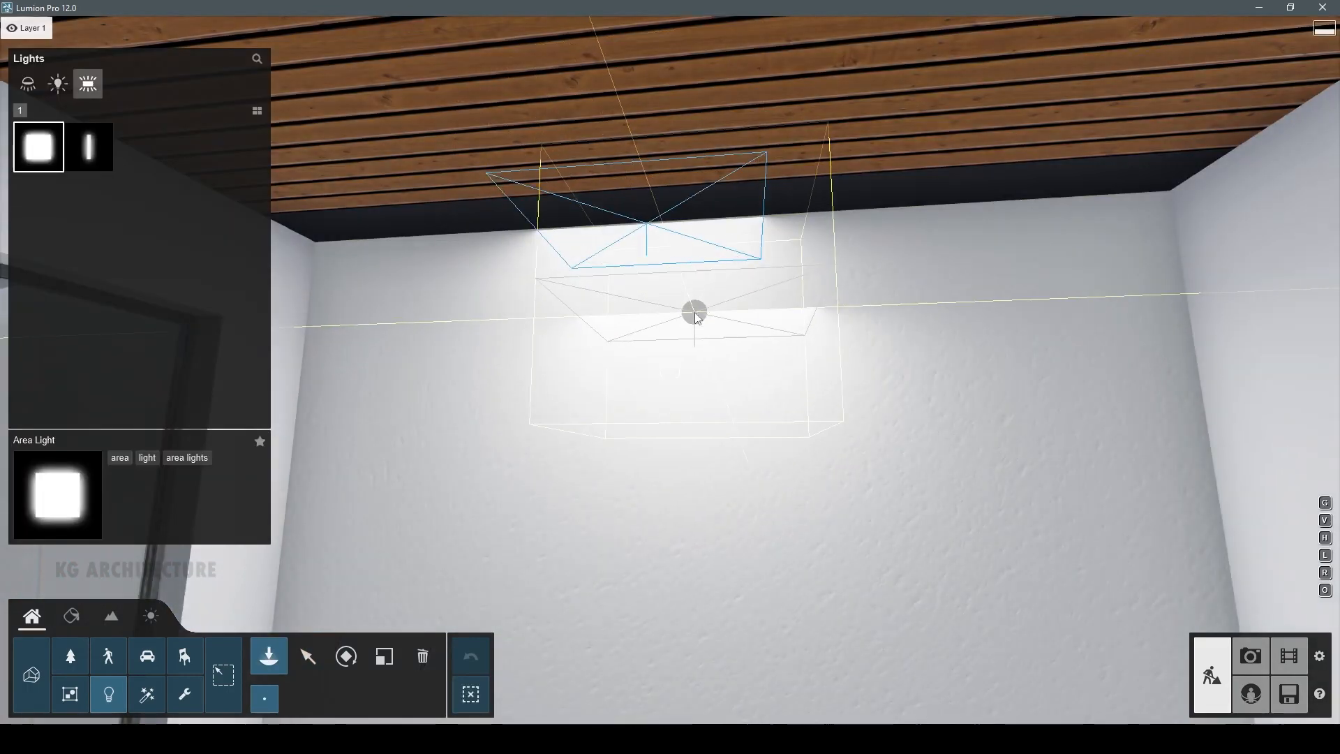
- Narrow the Area Light at the top of the wall and lengthen it to span the wall below the ceiling edge
right_click_drag(695, 313, 445, 583)
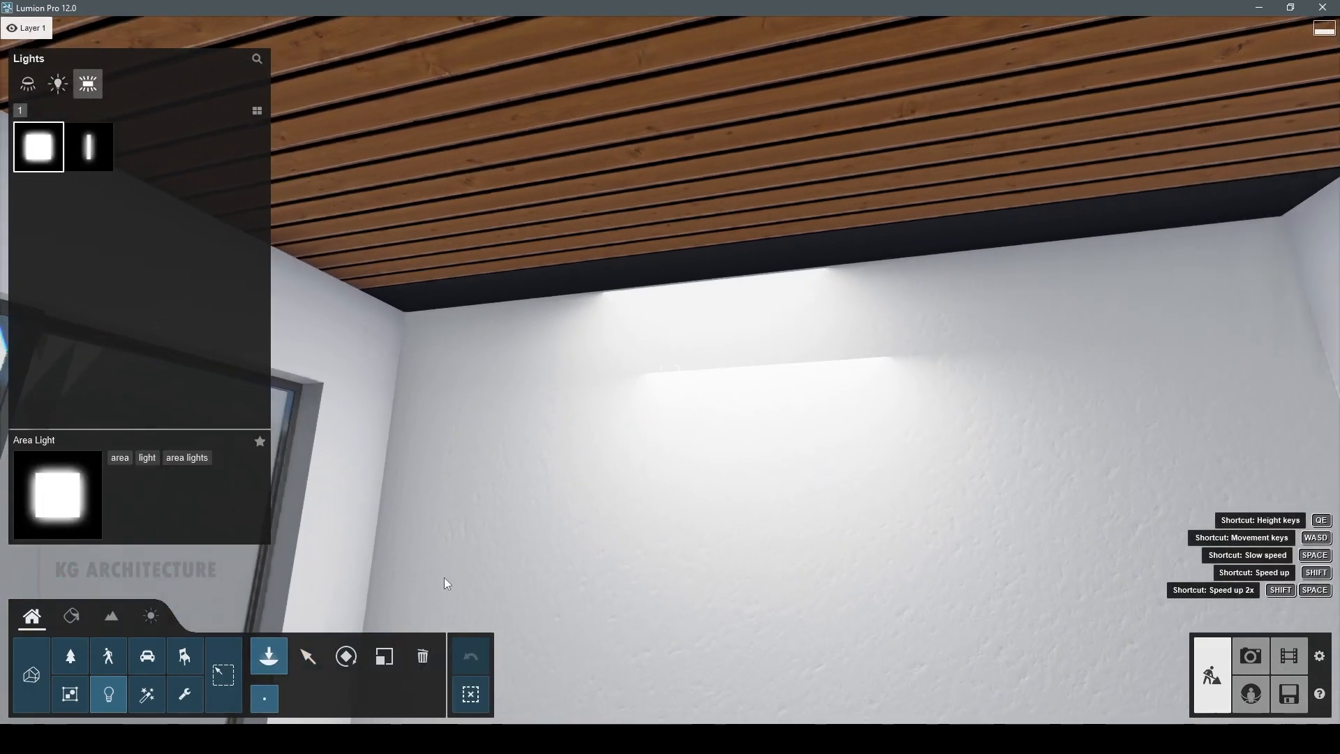
left_click(308, 655)
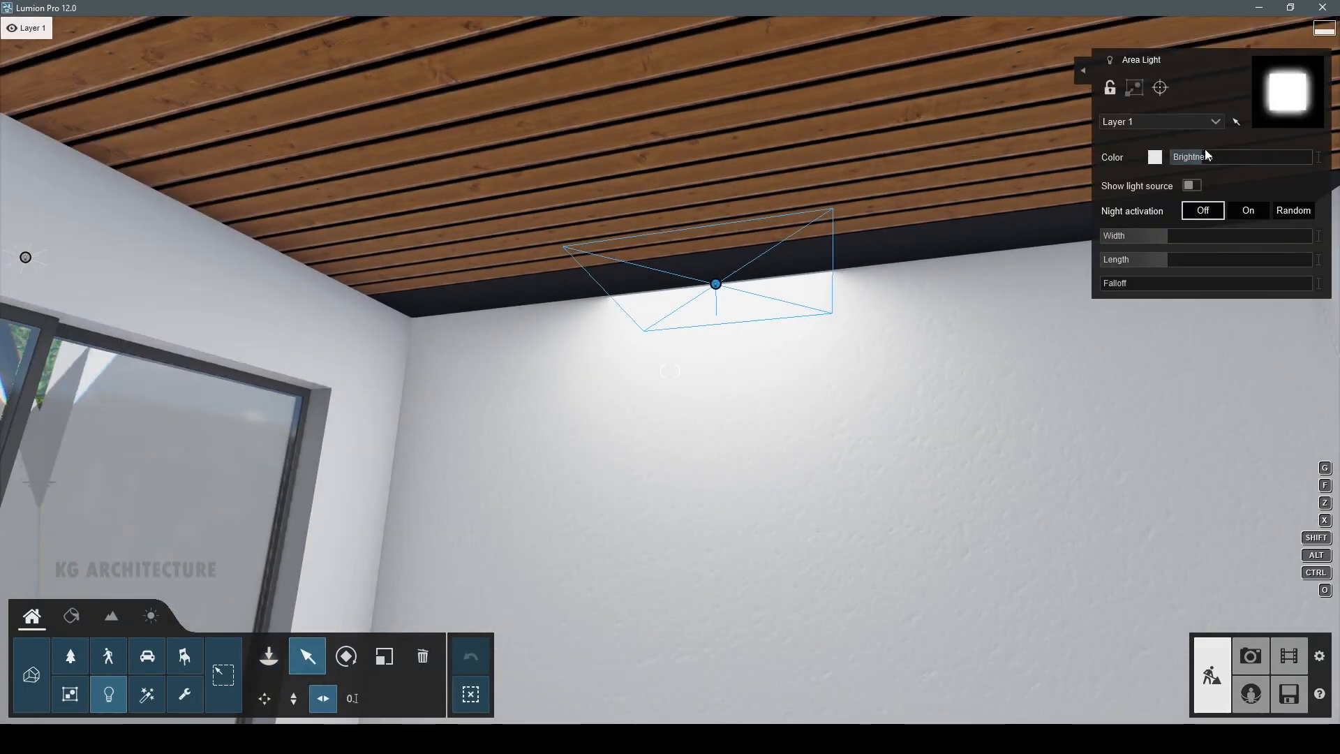
left_click_drag(1175, 244, 1240, 261)
key("w")
right_click_drag(928, 293, 993, 288)
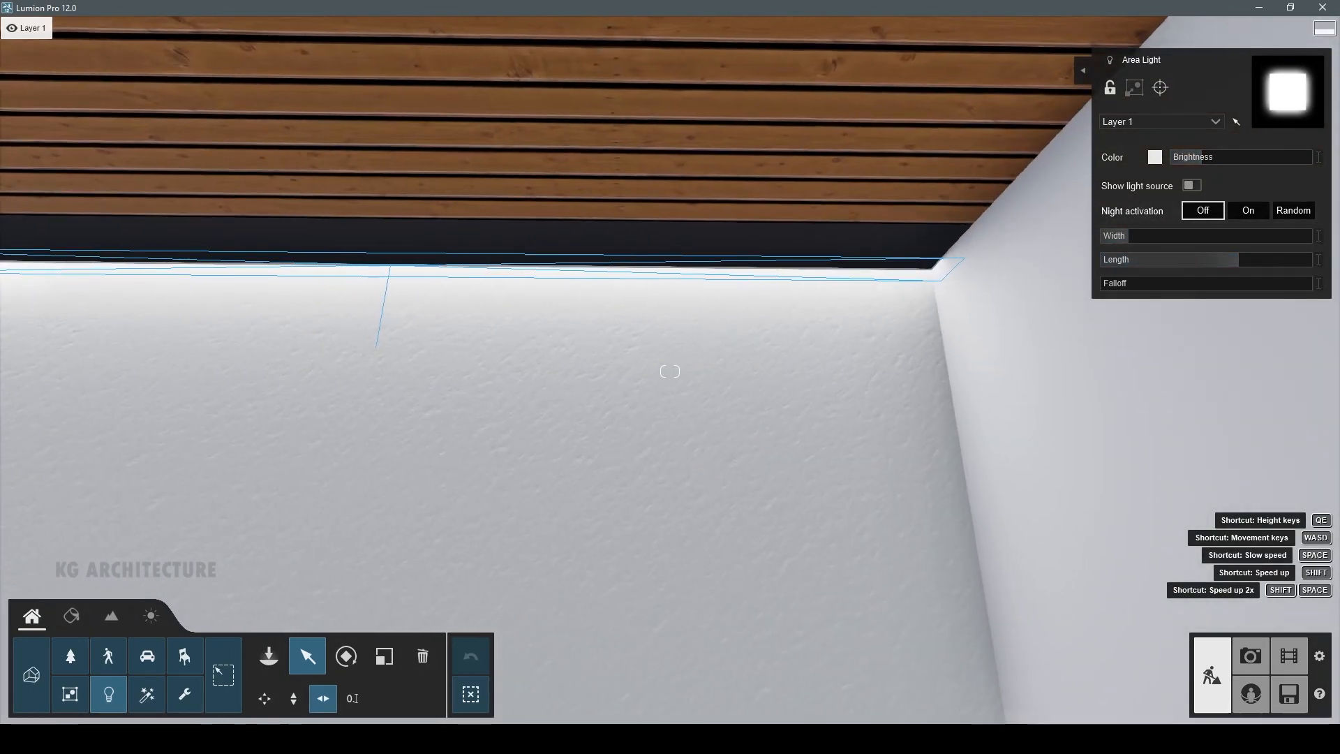
key("a")
left_click_drag(1229, 258, 1238, 258)
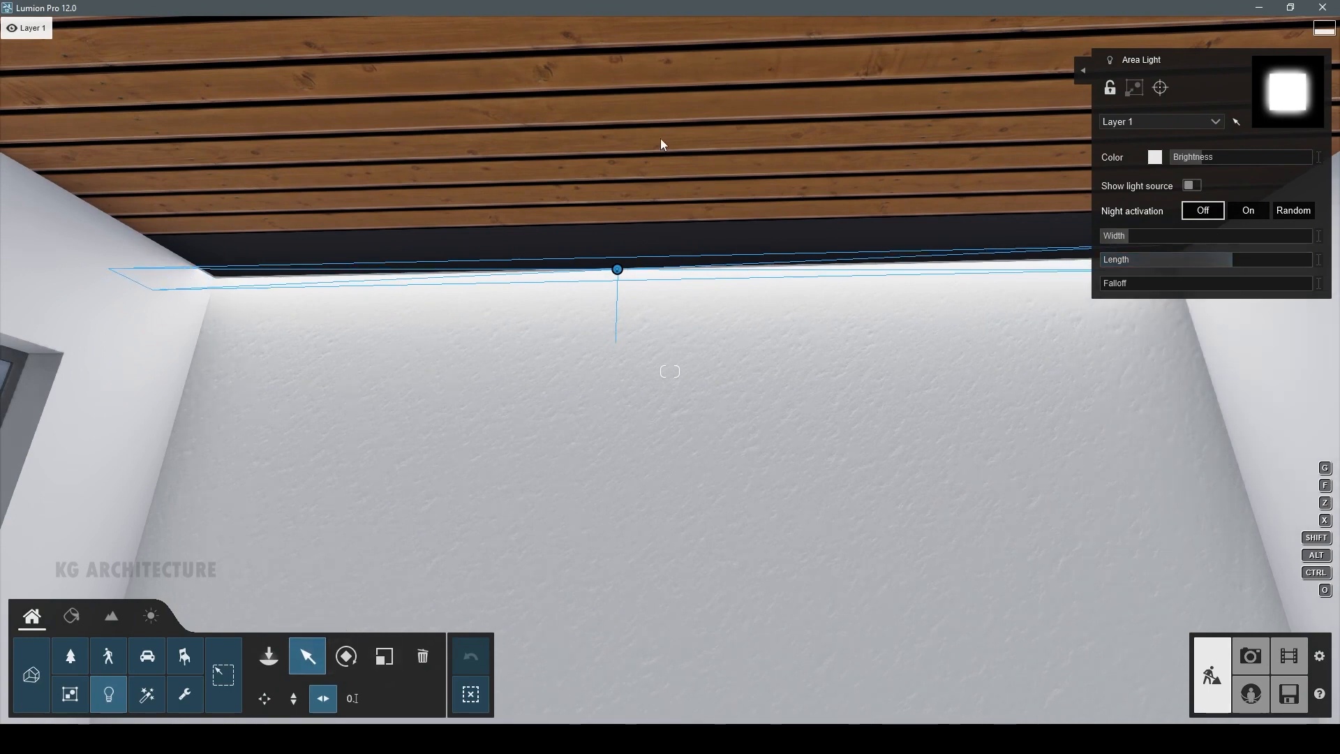
- Align the Area Light strip between the room's side walls and give it a pale warm orange colour
left_click_drag(620, 273, 712, 269)
key("s")
right_click_drag(712, 269, 768, 300)
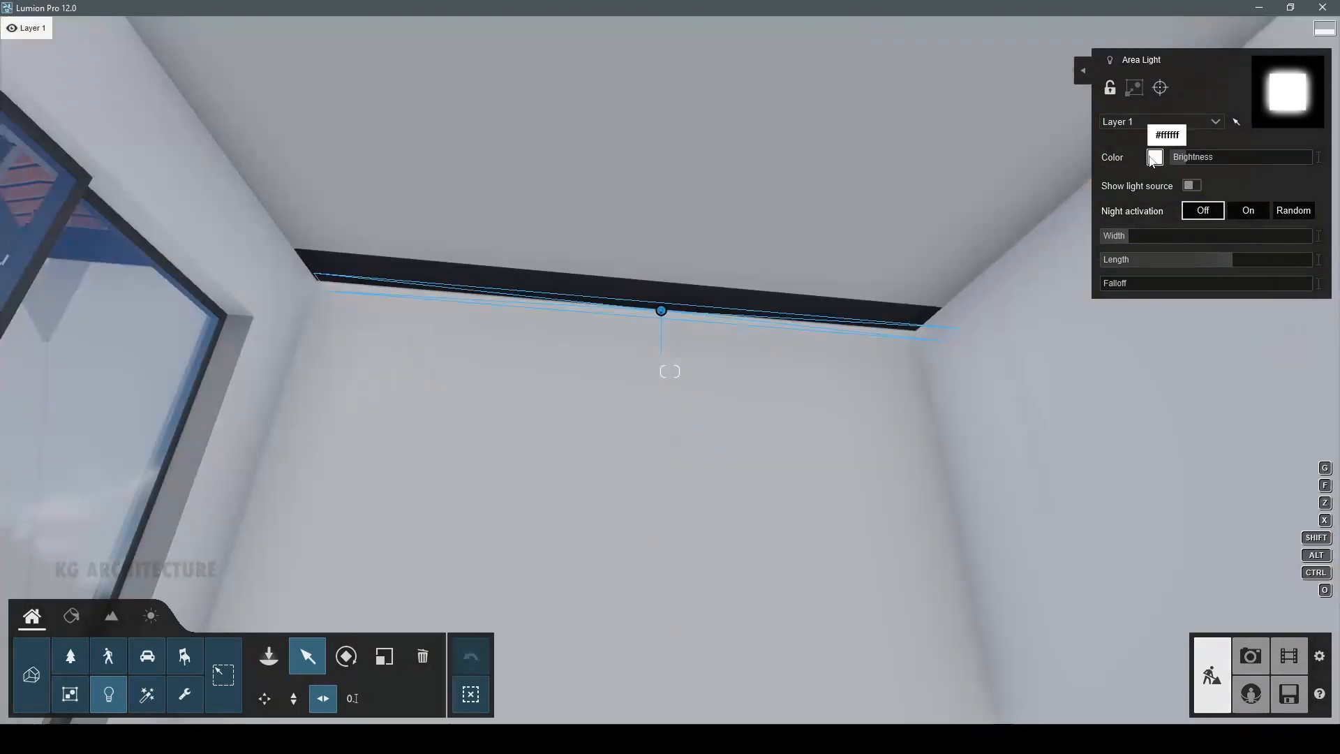
left_click(1154, 157)
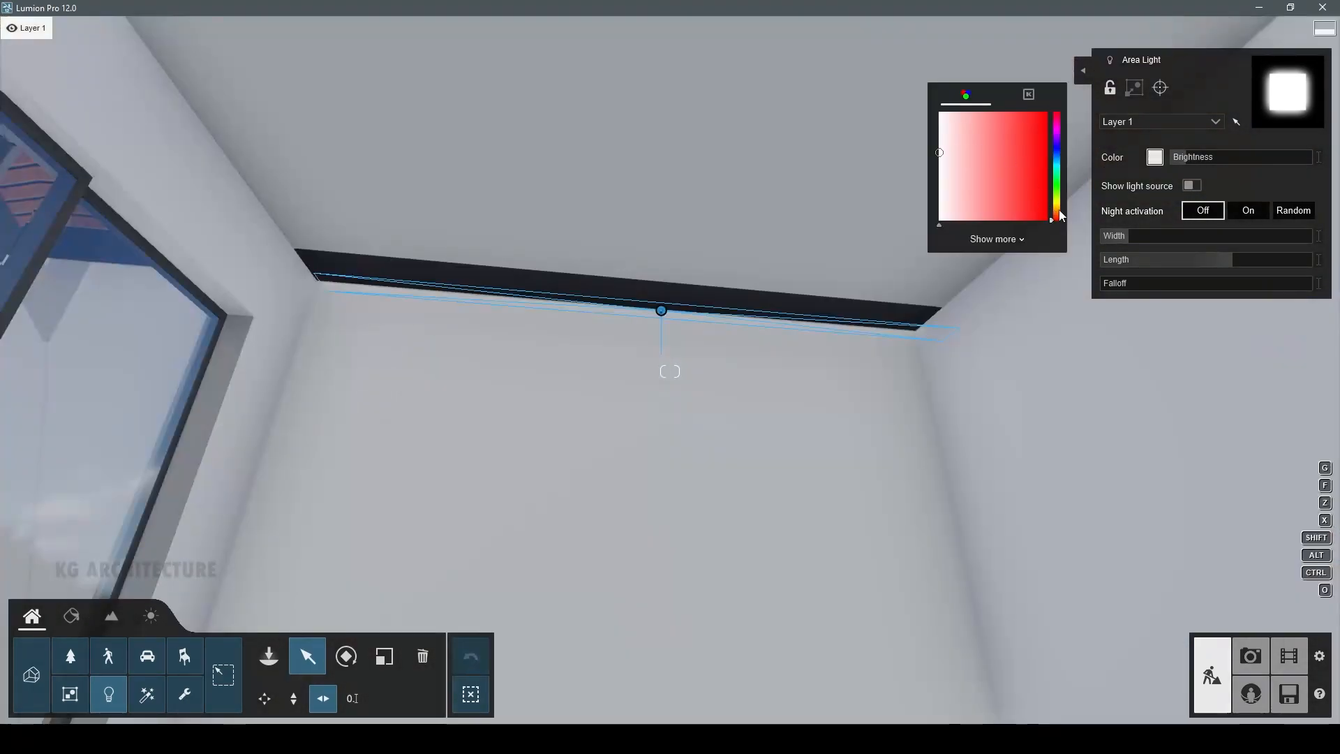
left_click_drag(1058, 218, 1058, 210)
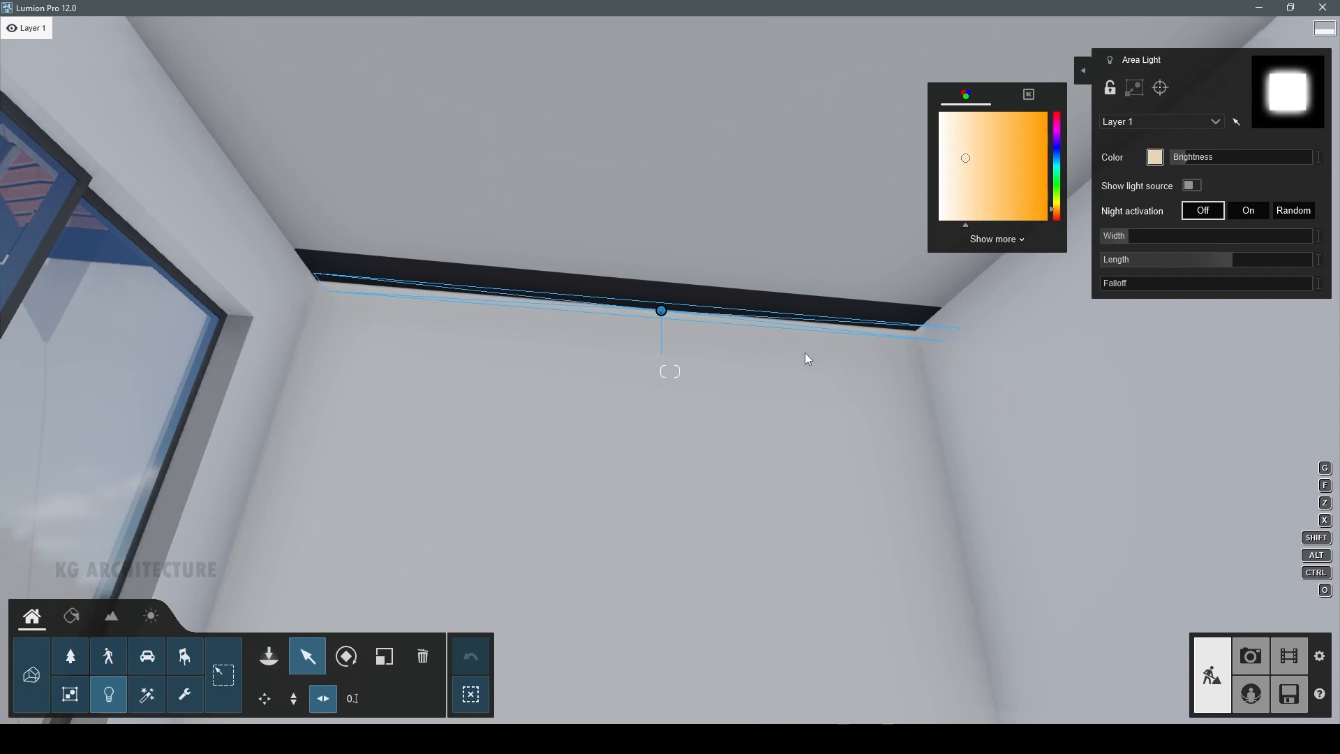
- Preview the porch and cove lighting from the Photo 8 camera, and return to building
left_click(1255, 667)
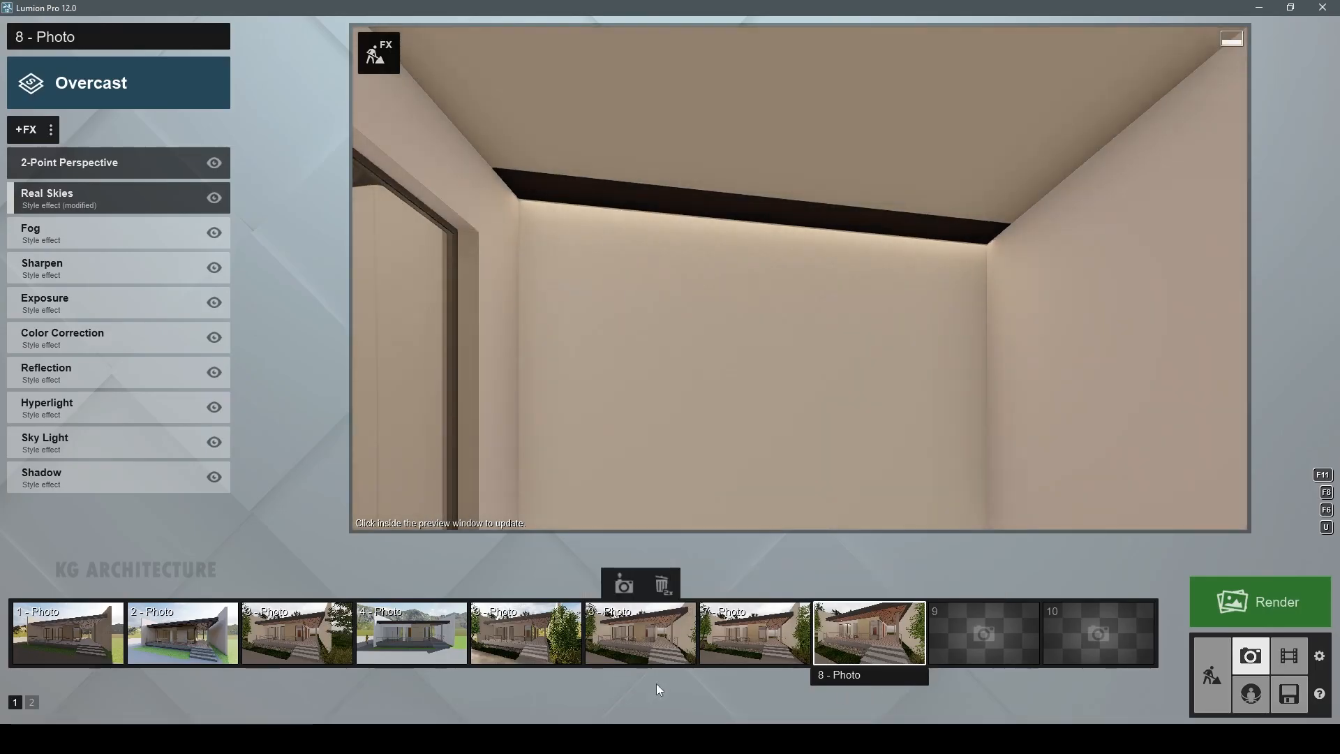
left_click(897, 623)
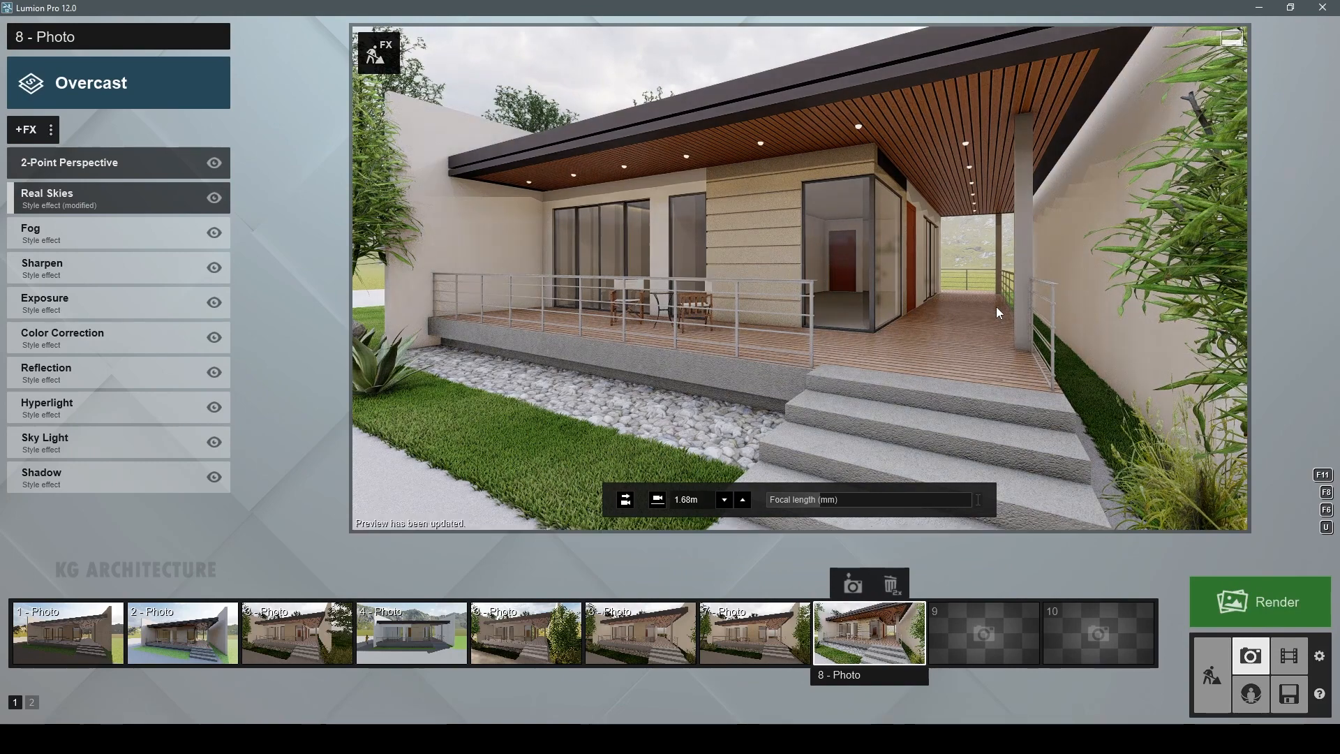
left_click(1212, 675)
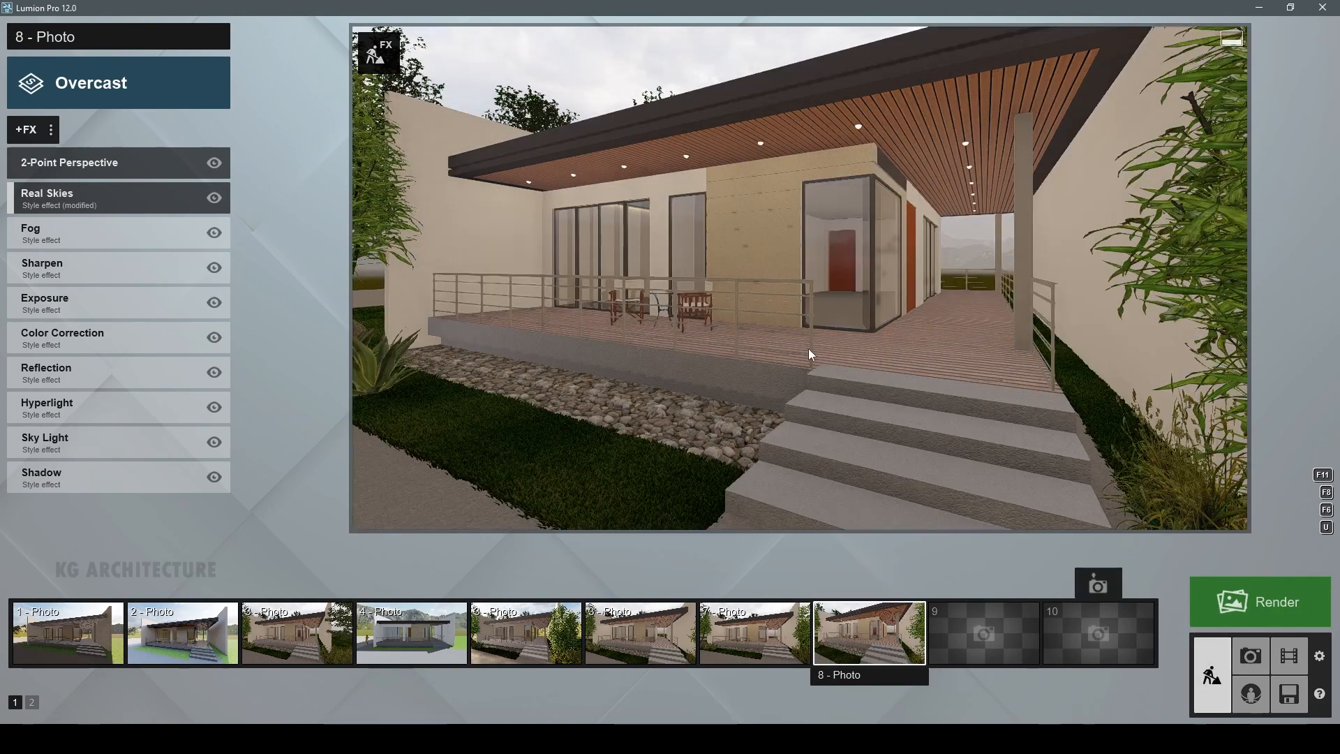
- Copy the warm Area Light strip to the interior wall behind the windows, aligned with the wall's ceiling edge
left_click(392, 261)
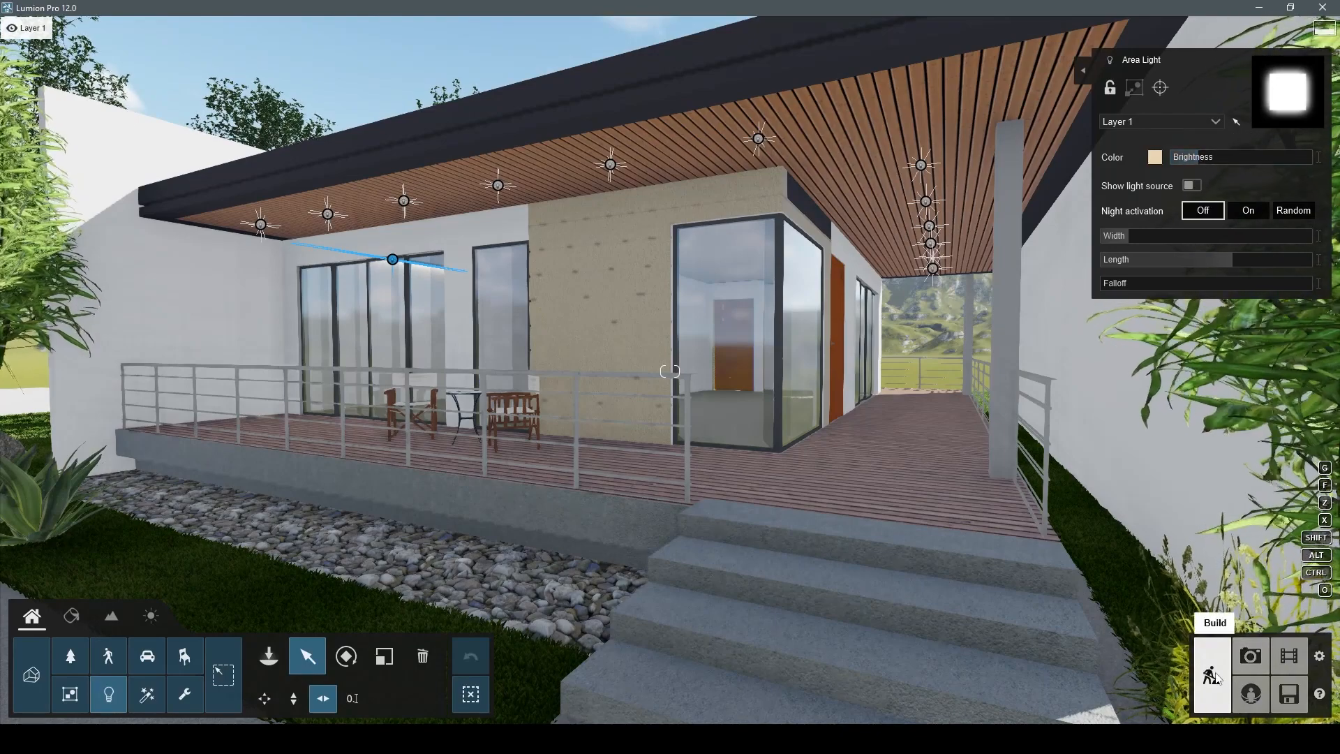
right_click_drag(669, 371, 639, 364)
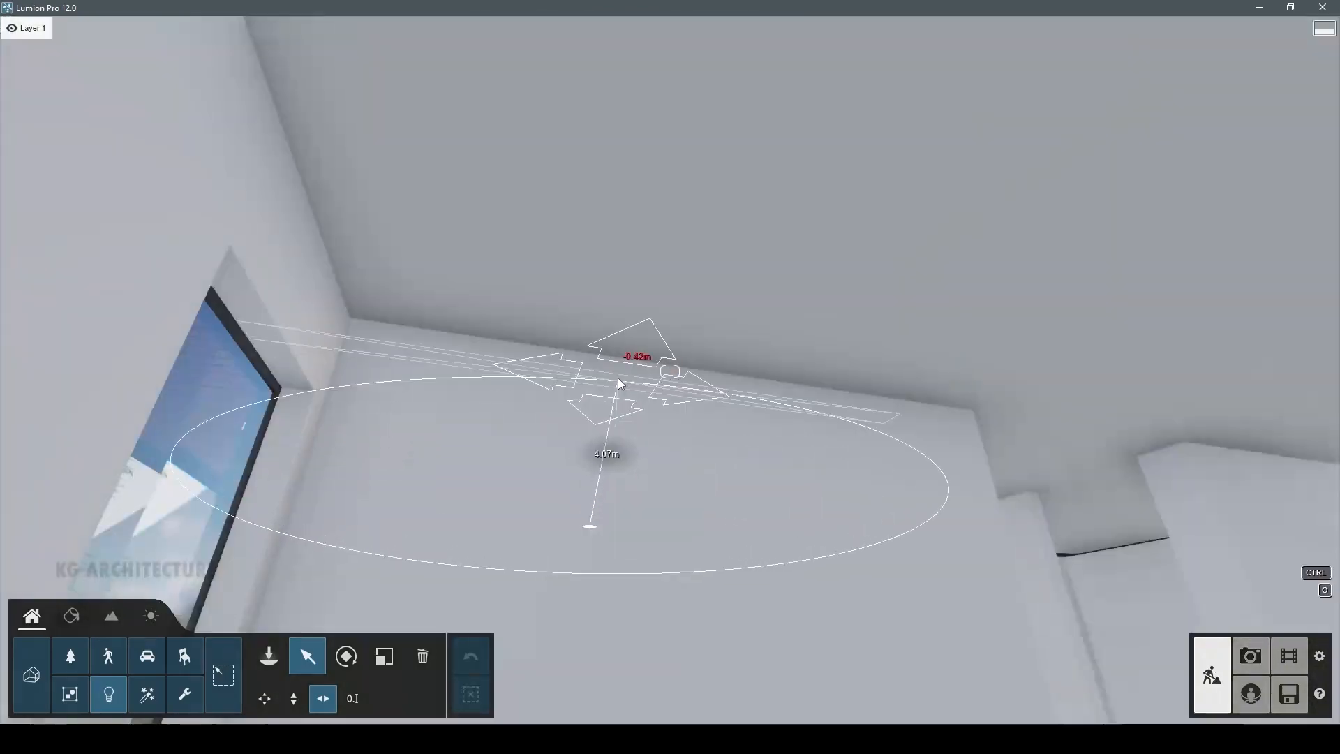
left_click_drag(617, 378, 714, 375)
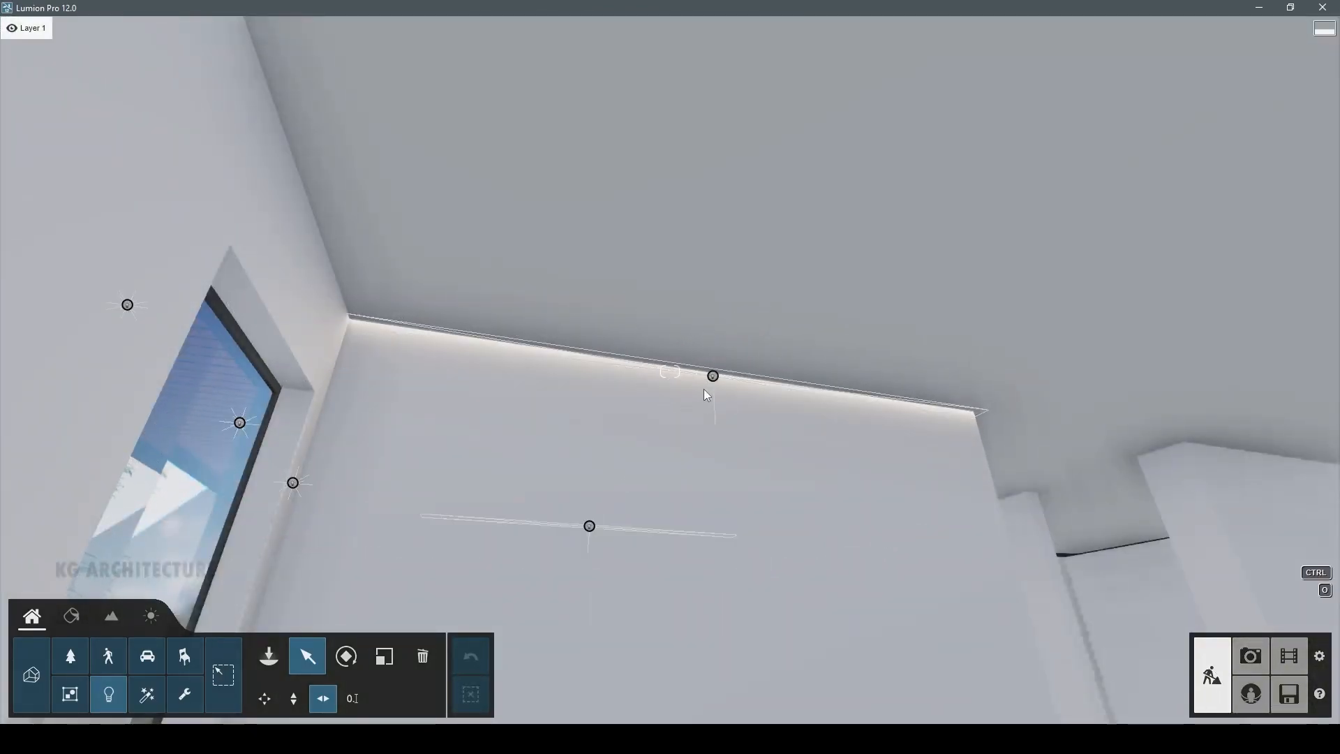
right_click_drag(703, 388, 928, 537)
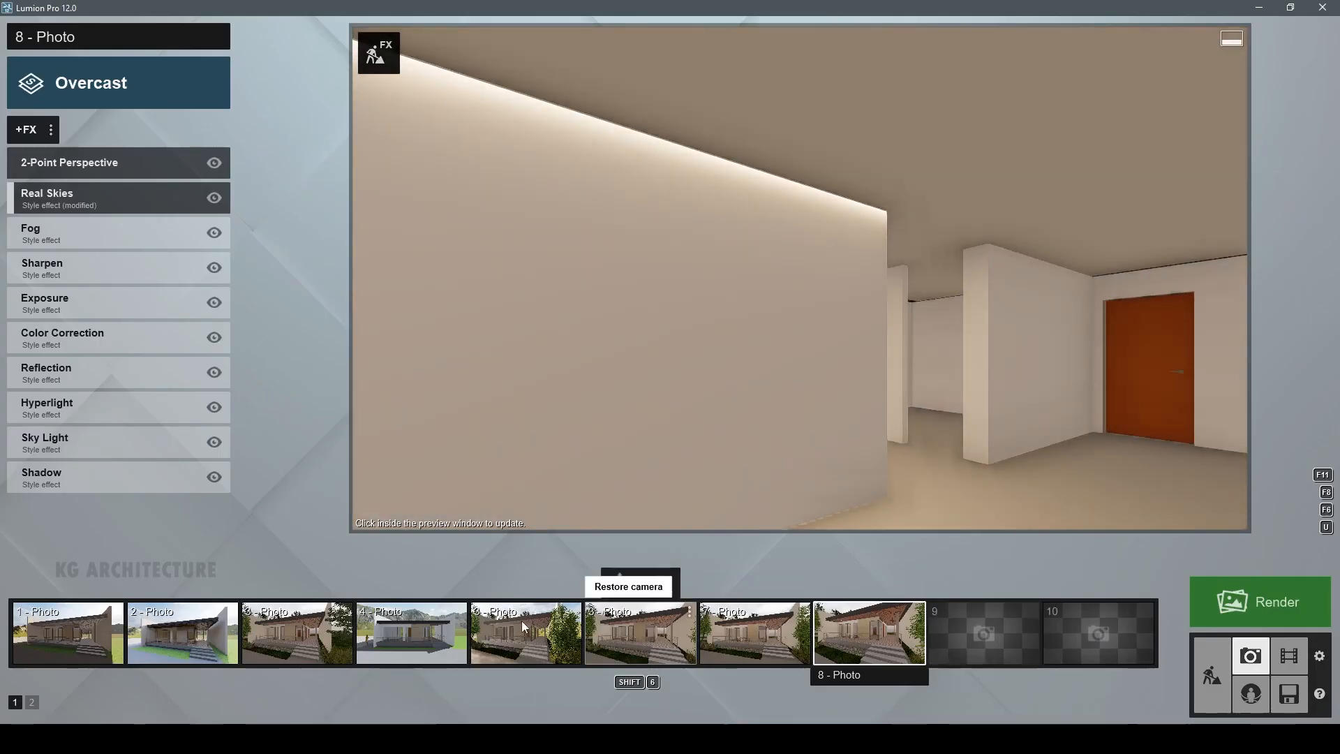
- Restore the Photo 8 camera to check the new interior wall light, and resume editing the scene
left_click(869, 619)
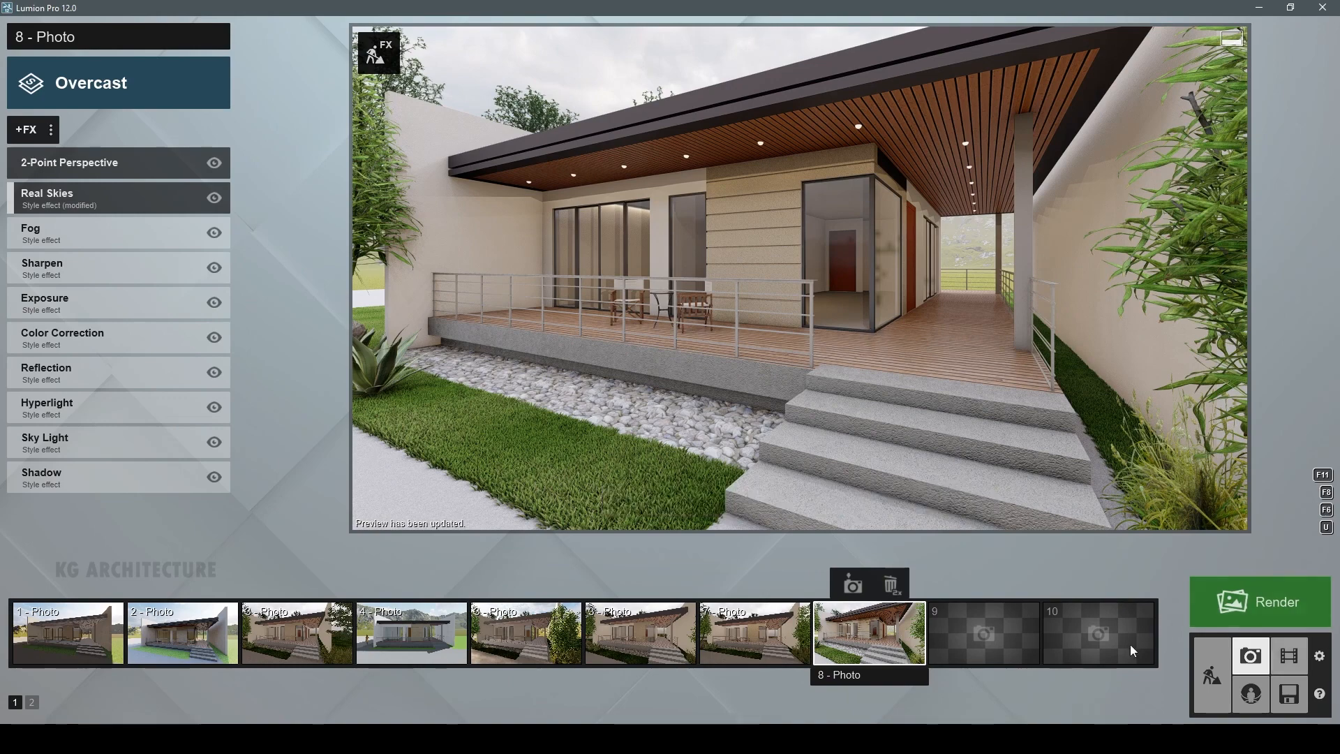
left_click(628, 738)
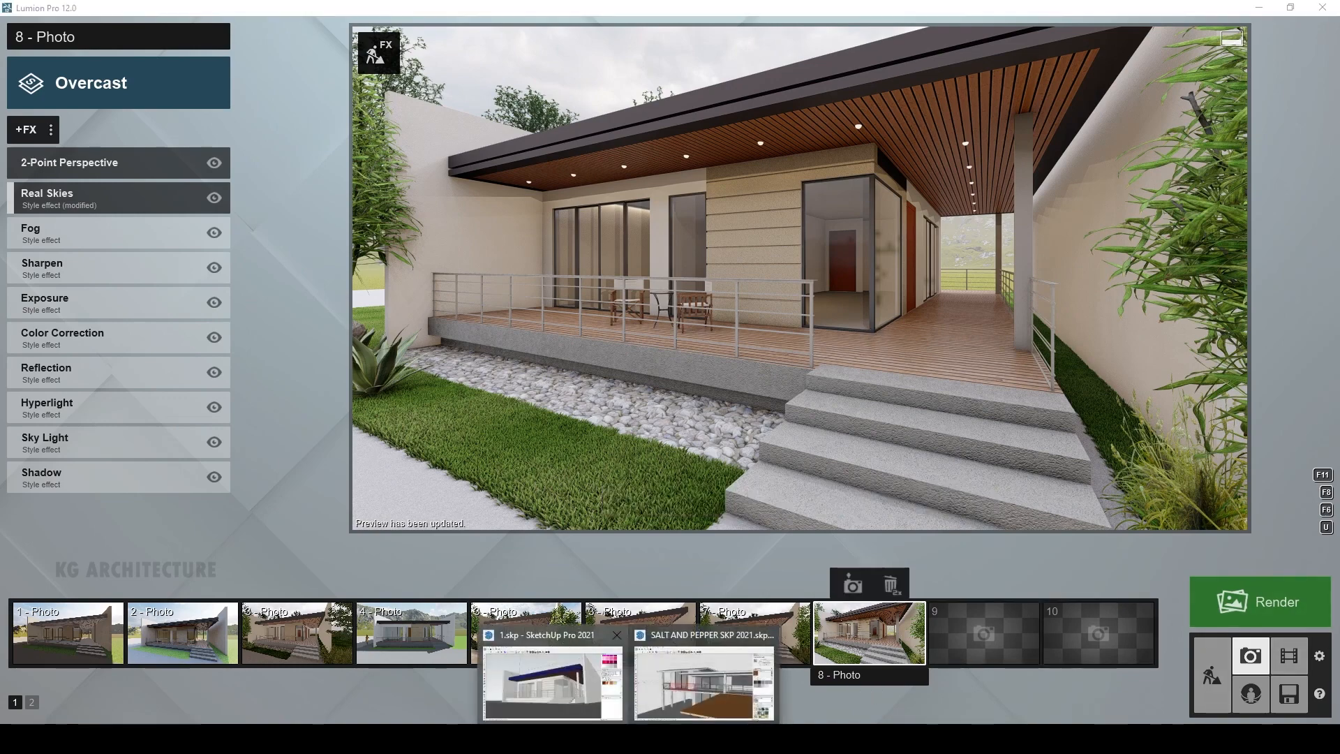
left_click(1211, 674)
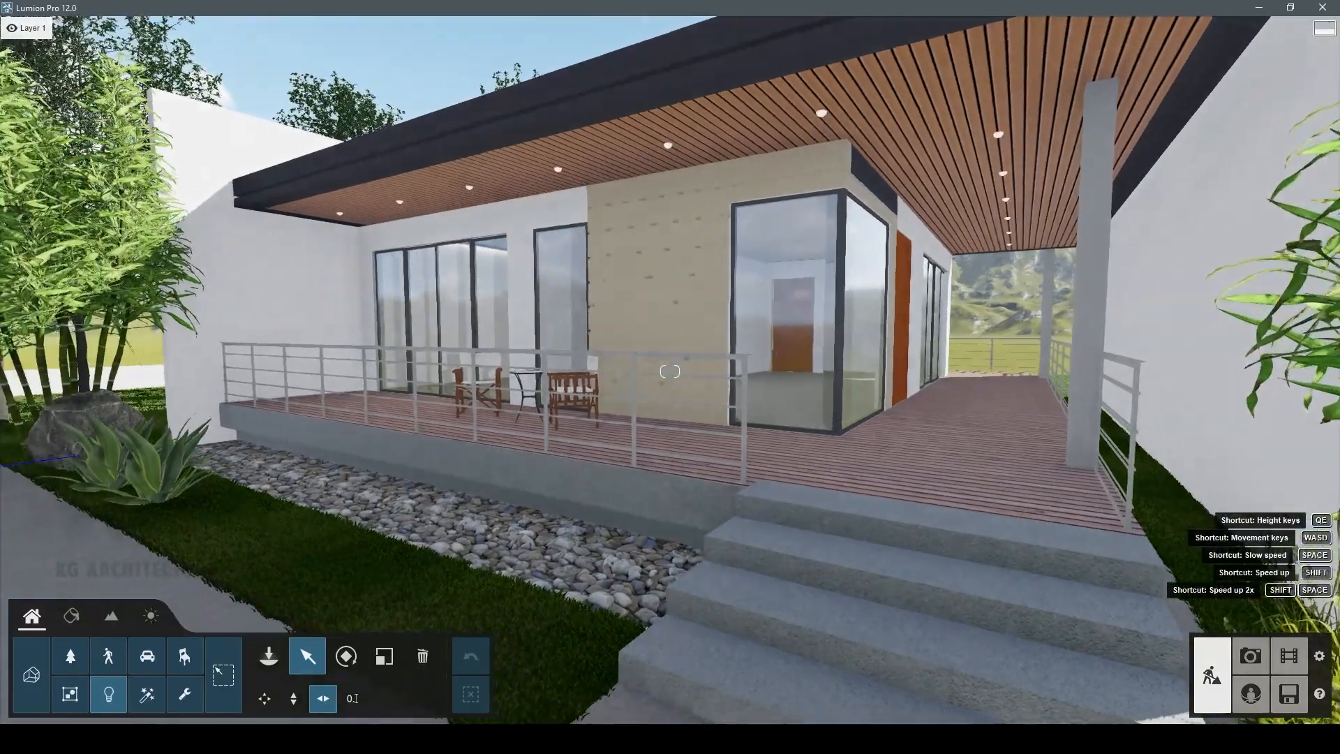
- Copy the warm light strip to the top of the neighbouring interior partition wall
key("w")
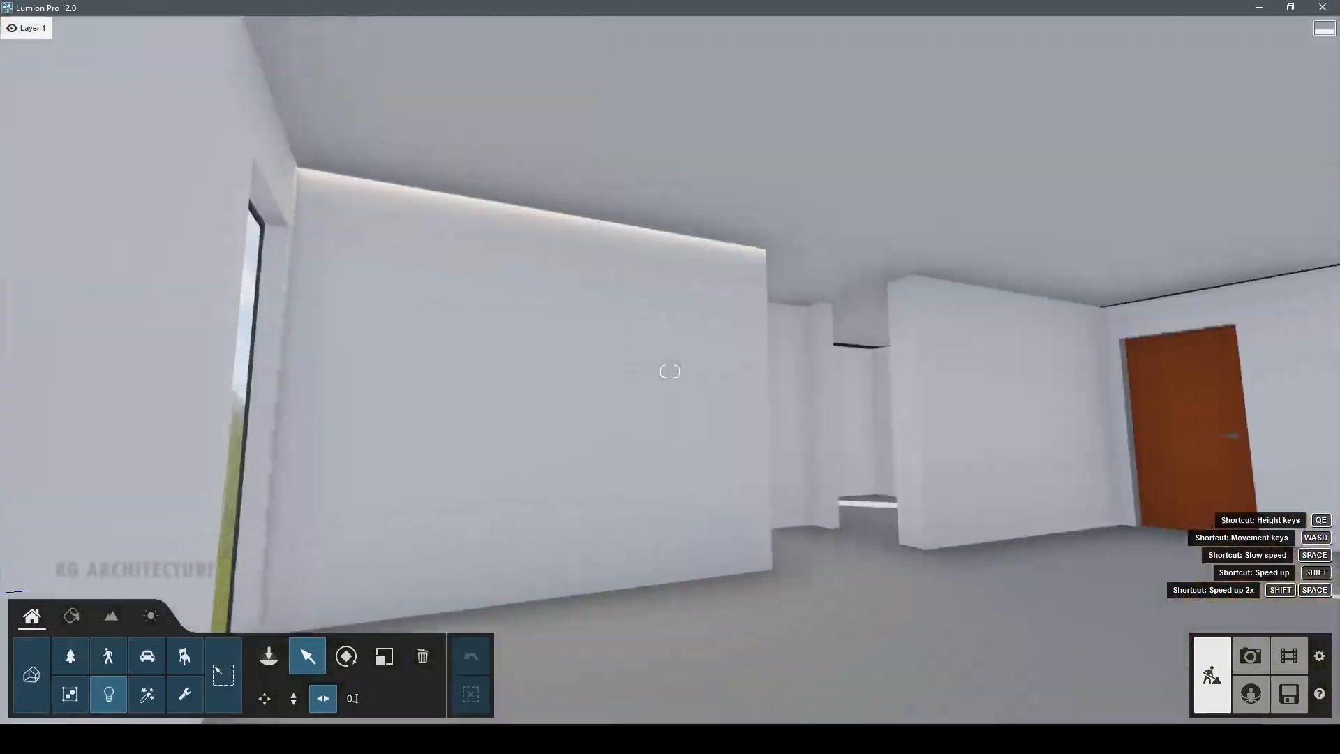
left_click_drag(555, 247, 986, 324)
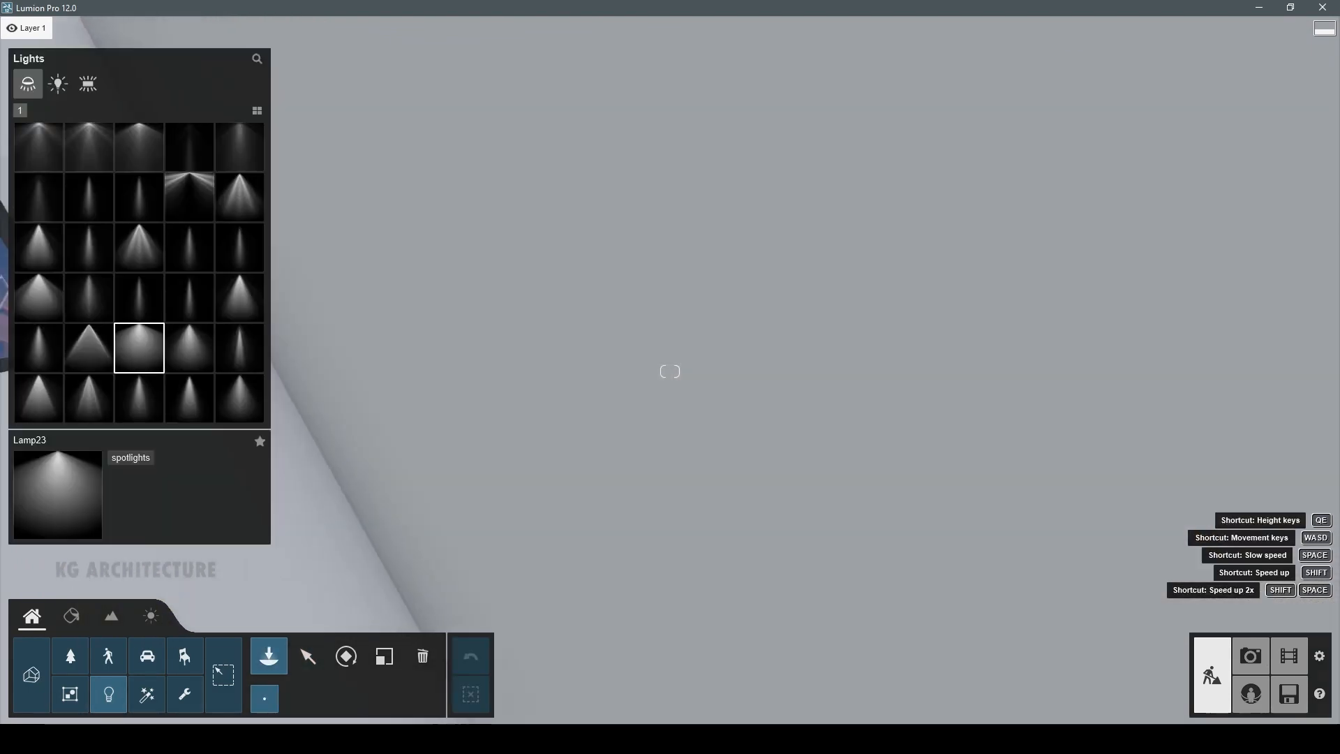
- Place a Lamp24 spotlight on the interior ceiling of the corner room and reduce its brightness
left_click(256, 110)
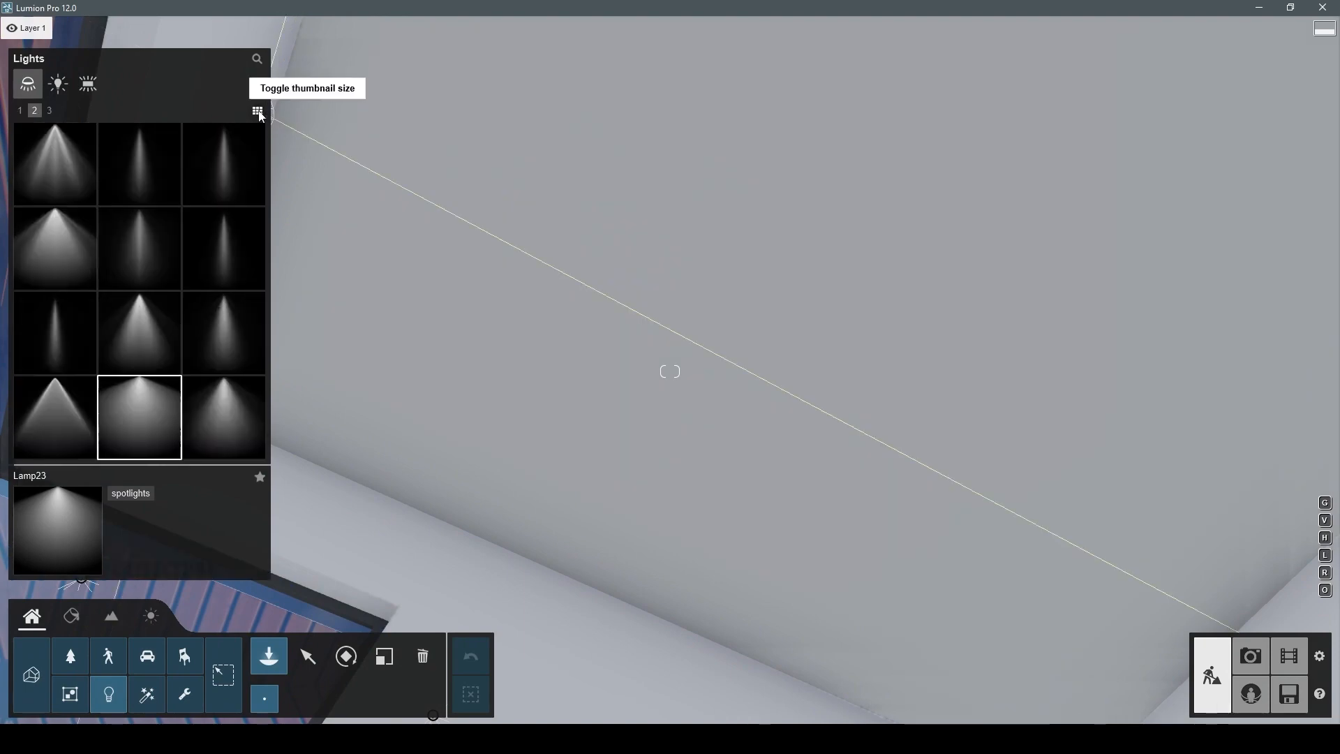
left_click(49, 251)
right_click_drag(813, 316, 810, 300)
right_click_drag(719, 201, 673, 212)
left_click(129, 401)
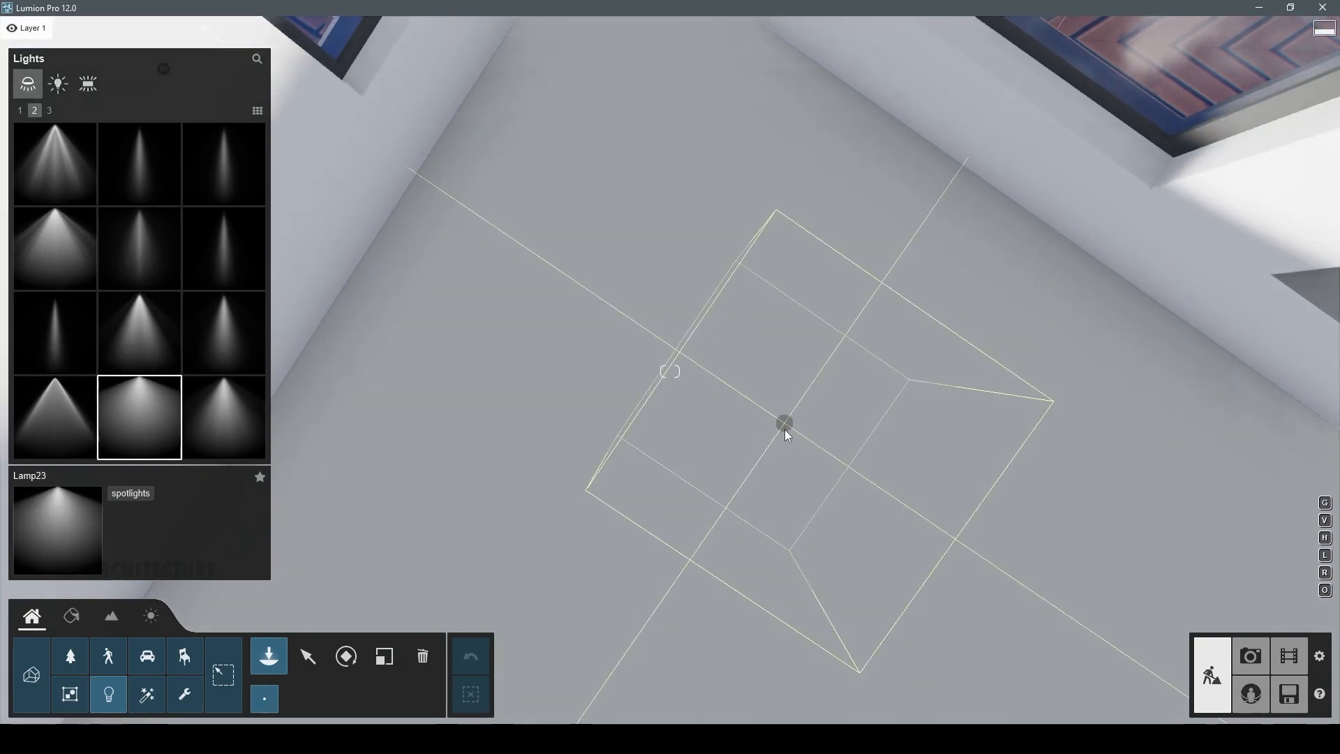
left_click(229, 428)
right_click_drag(763, 441, 1004, 519)
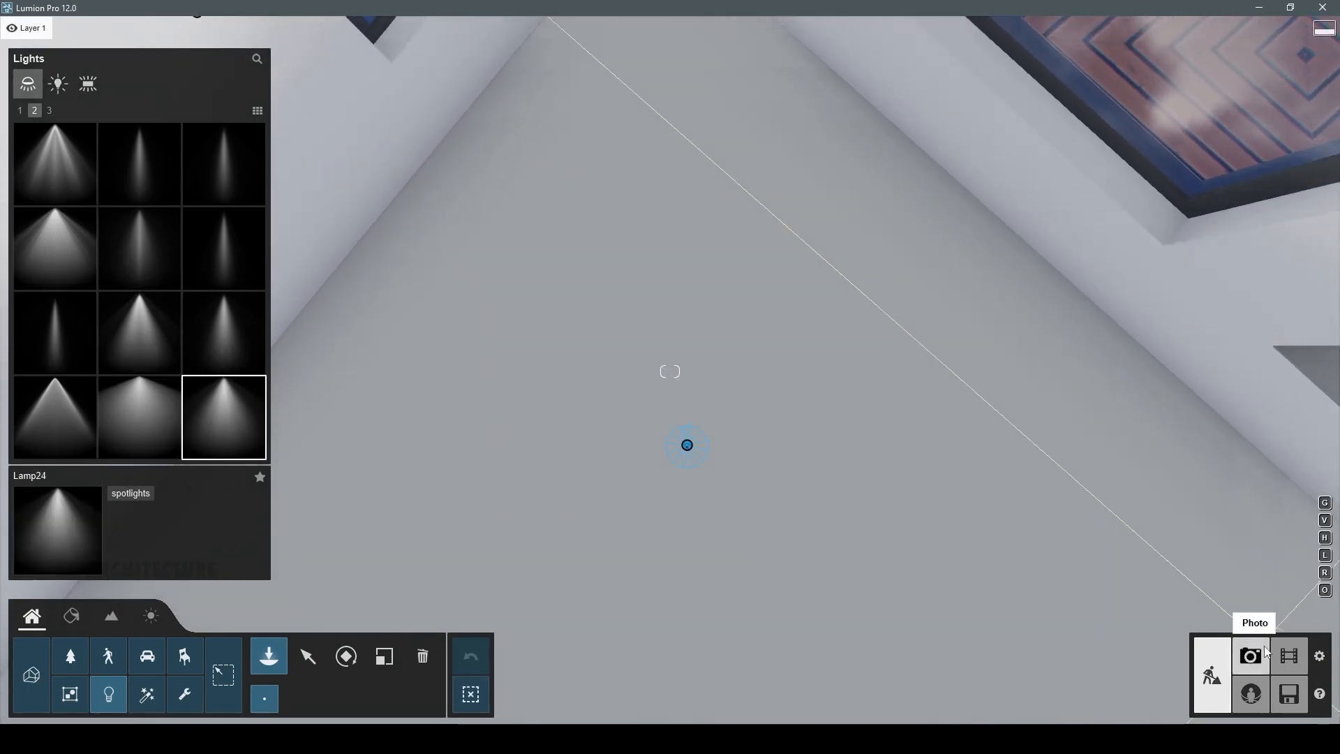
left_click(309, 663)
left_click_drag(1200, 165, 1179, 162)
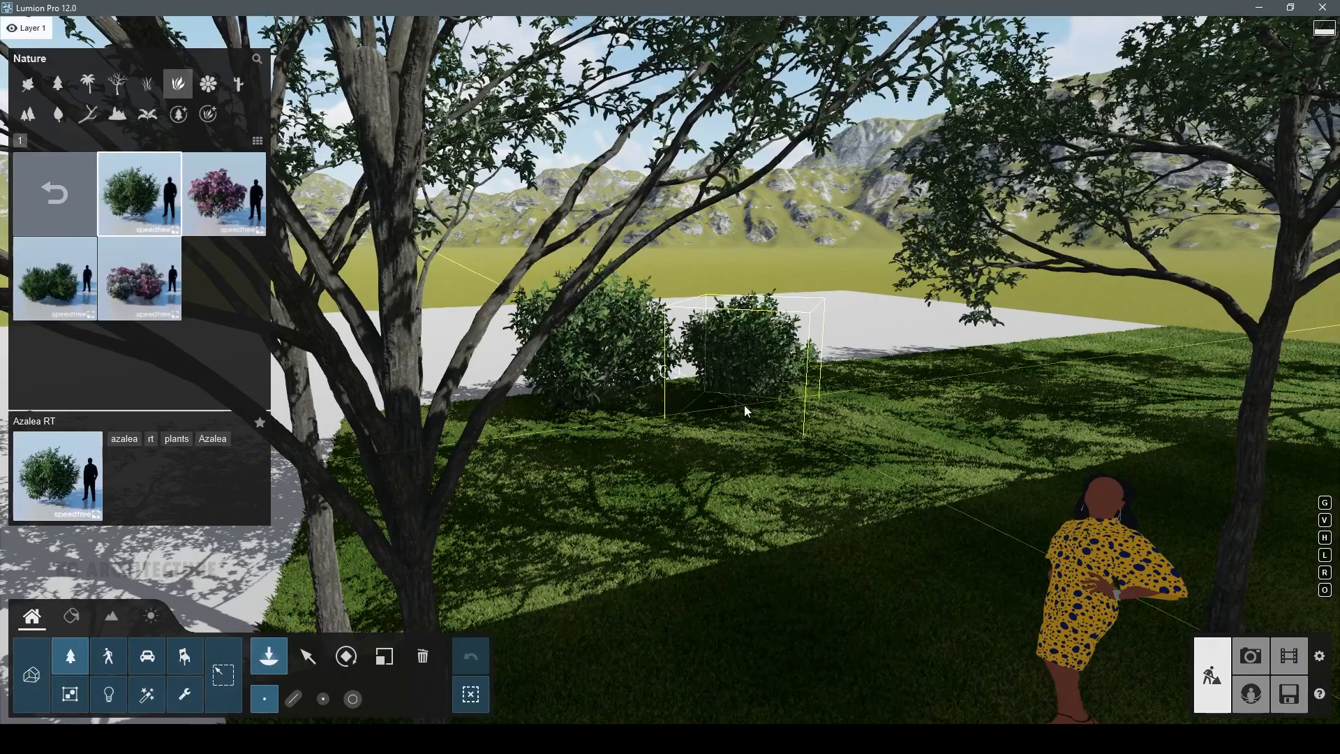
- Extend the row of Azalea RT bushes along the lawn's far edge and go to the photo view
left_click(945, 388)
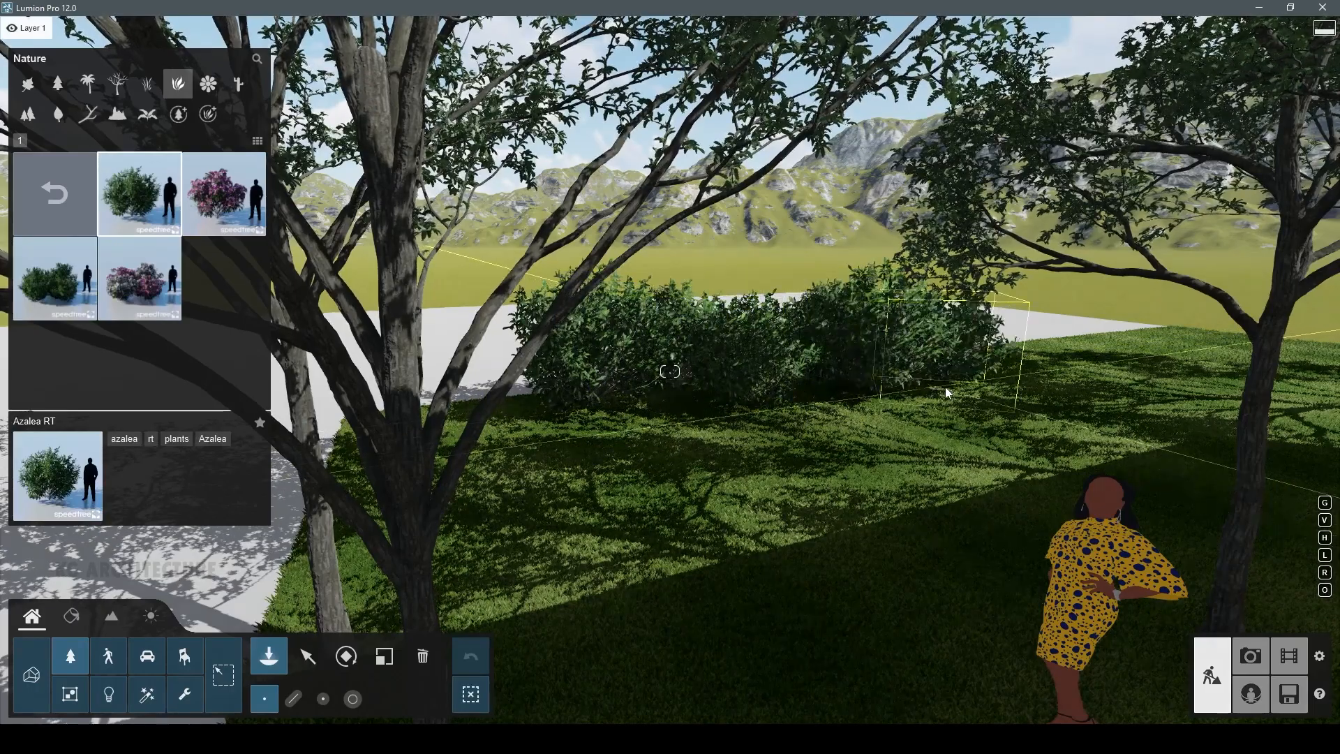
left_click(1247, 653)
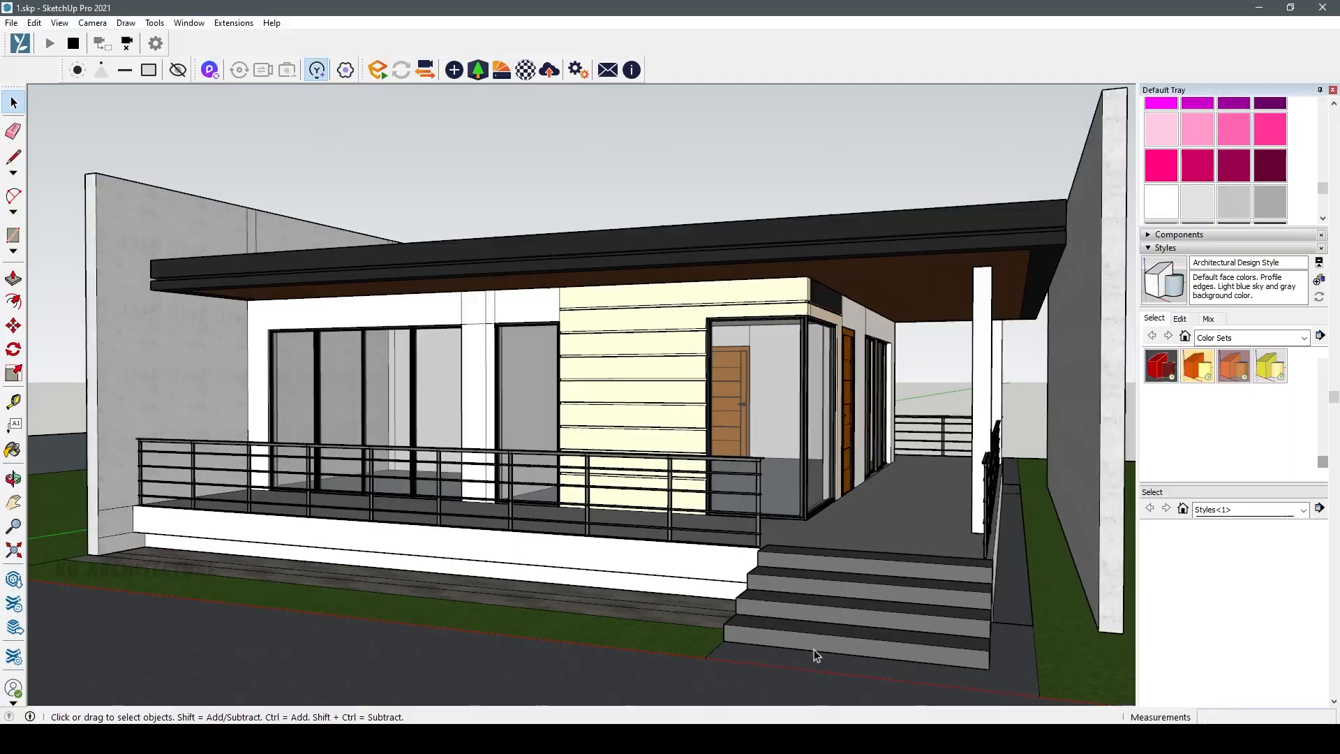
- In SketchUp, draw a line across the top step's riser just above its lower edge
middle_click_drag(814, 649, 1181, 593)
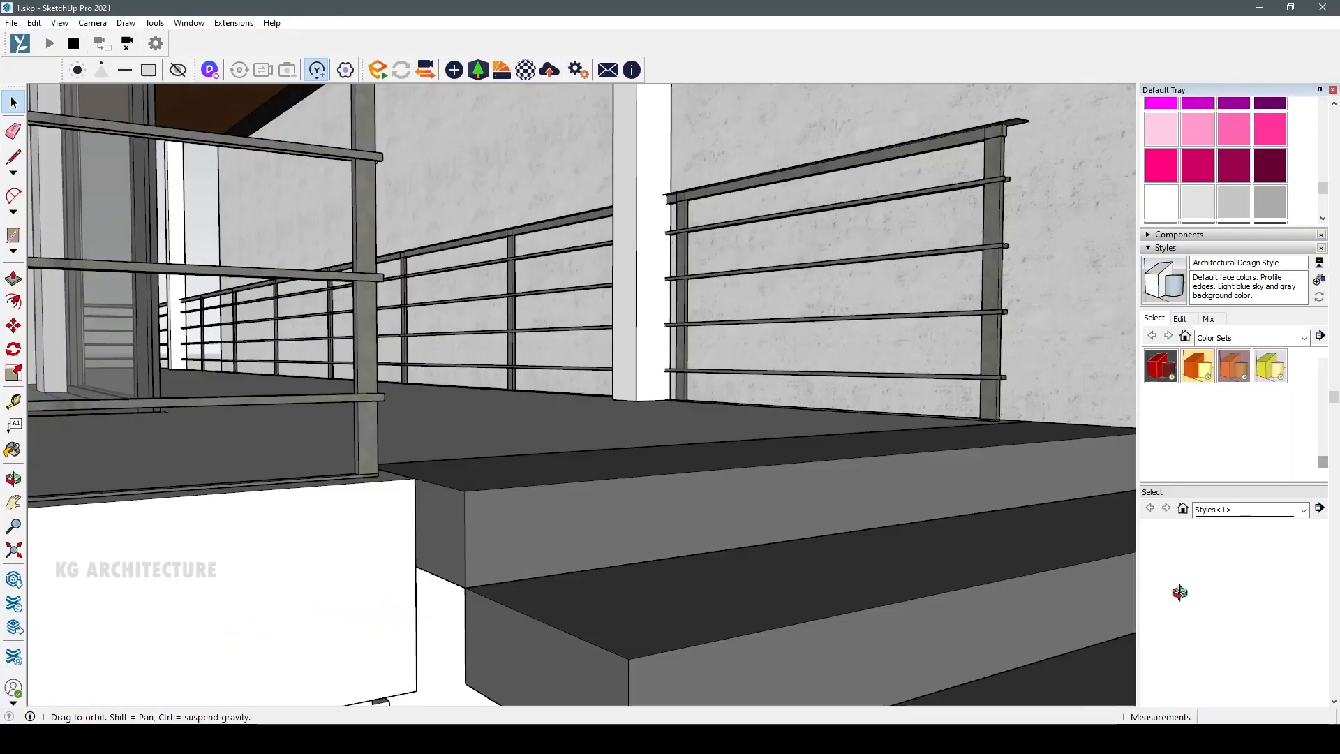
scroll(655, 532, "up", 3)
left_click(12, 157)
scroll(563, 633, "up", 5)
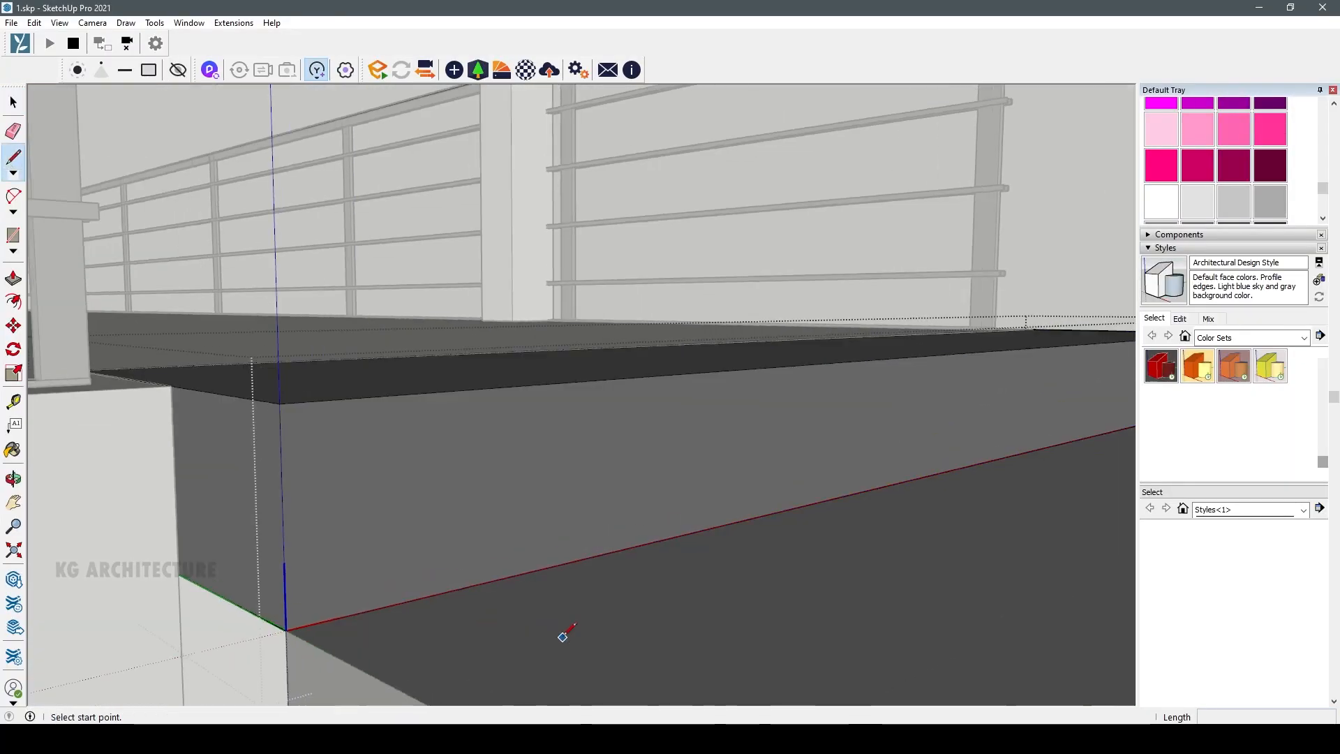
scroll(95, 493, "down", 4)
scroll(475, 468, "down", 3)
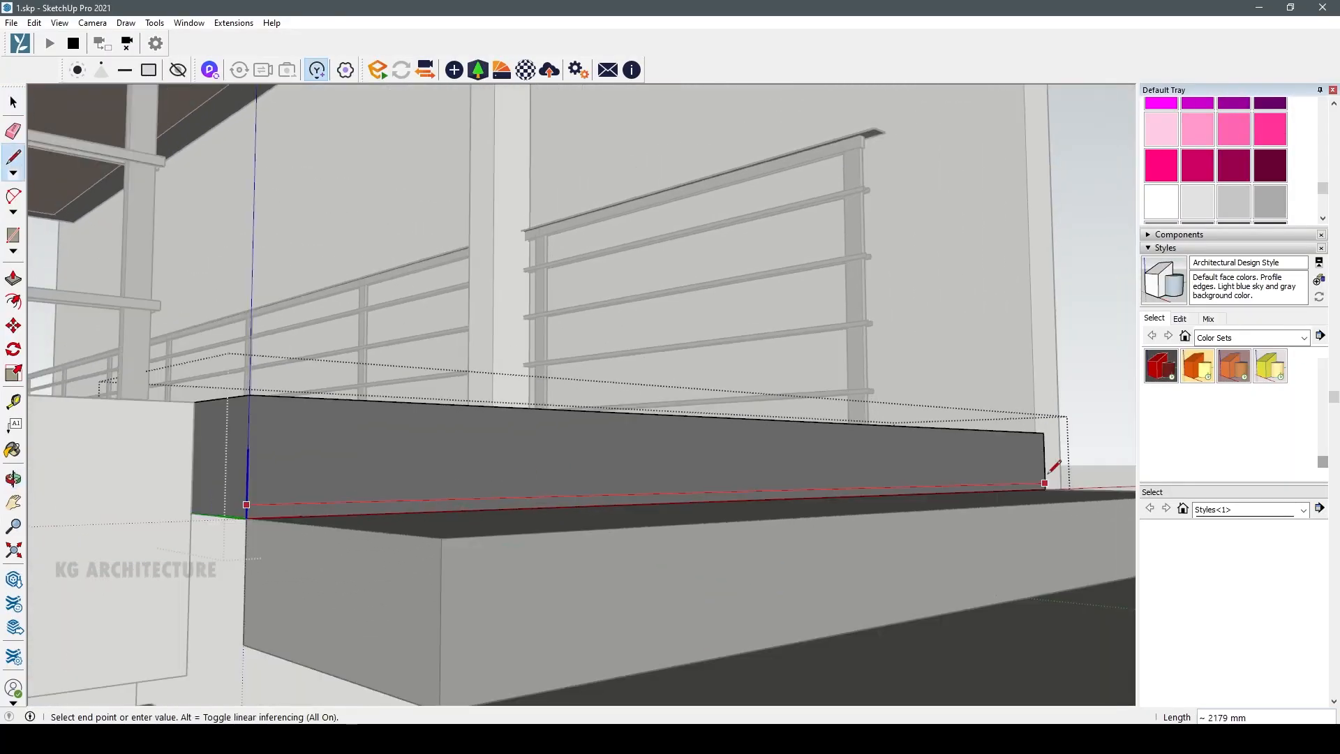
left_click(1045, 478)
- Push the narrow strip under the step inward about 22 mm and adjust the adjoining recess face by about 5 mm
scroll(474, 468, "up", 4)
key("p")
scroll(60, 488, "up", 2)
left_click(143, 561)
left_click(173, 569)
middle_click_drag(265, 530, 377, 506)
scroll(119, 527, "up", 3)
mouse_move(128, 517)
middle_mouse_down()
mouse_move(156, 474)
mouse_move(121, 498)
middle_mouse_up()
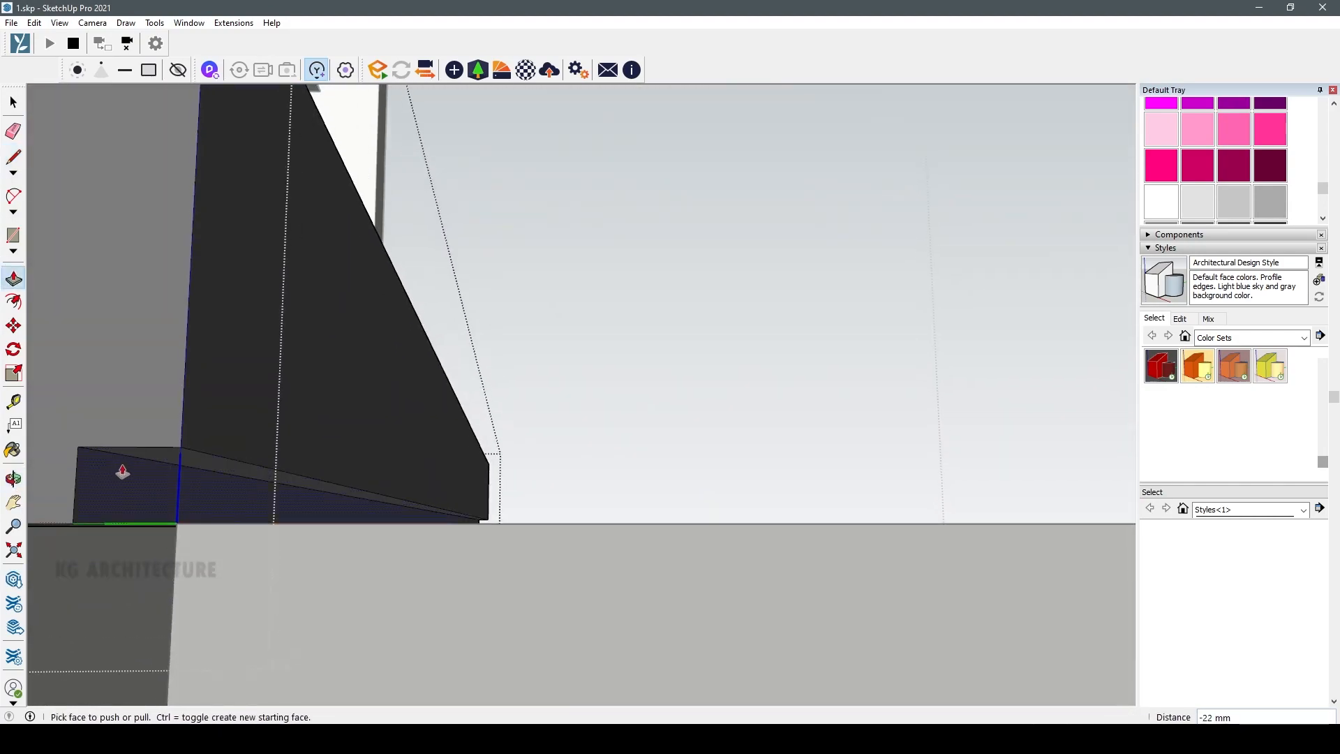
left_click(137, 442)
middle_click_drag(279, 436, 202, 492)
scroll(125, 412, "down", 4)
scroll(208, 508, "up", 2)
scroll(370, 451, "down", 3)
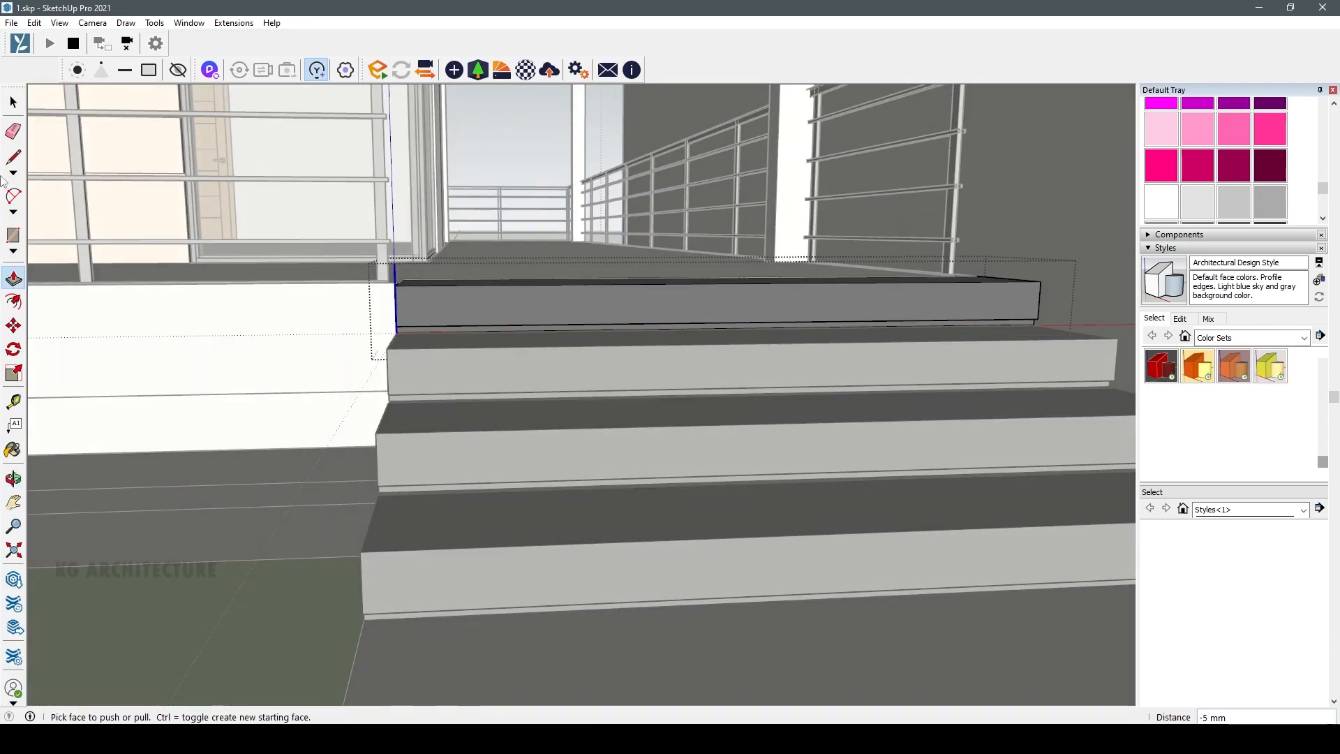
- Move the lower step so its back corner meets the recessed base of the step above
key("space")
scroll(178, 345, "down", 4)
scroll(232, 381, "down", 2)
left_click(453, 701)
scroll(207, 265, "up", 6)
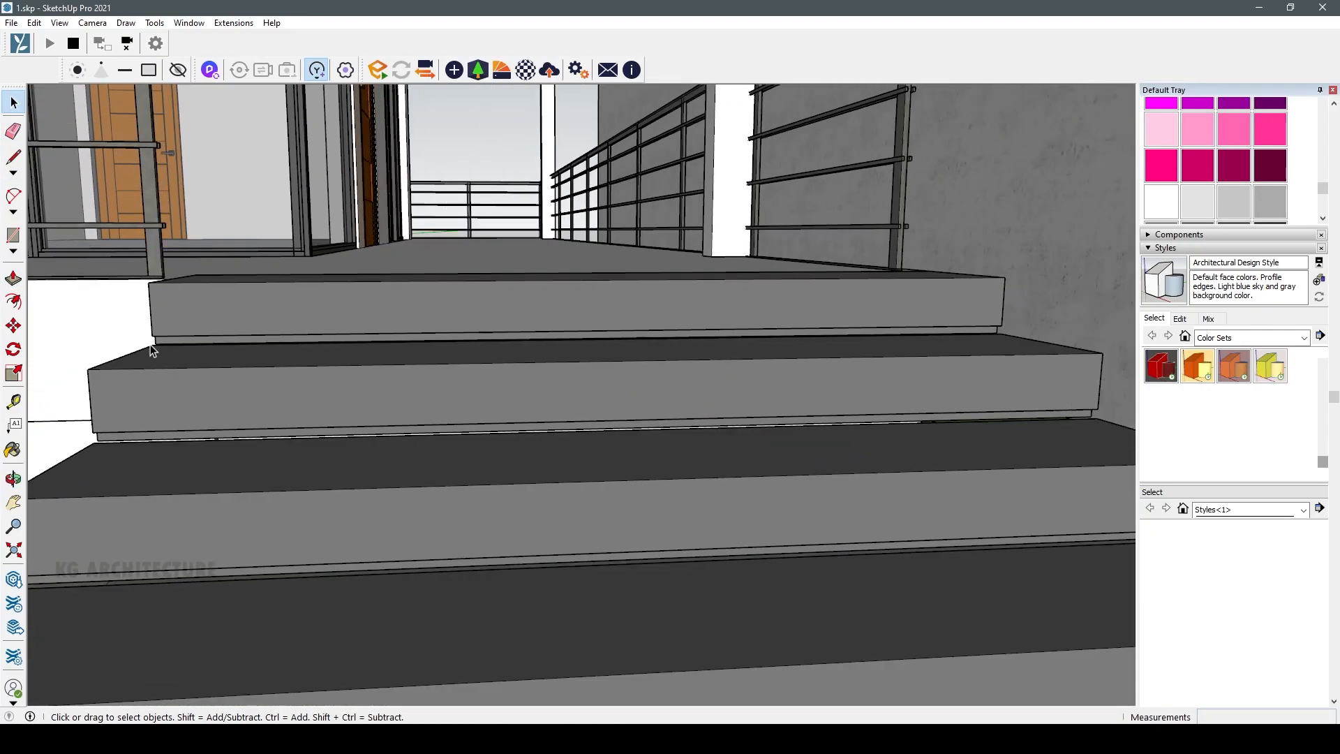
middle_click_drag(153, 350, 579, 403)
double_click(579, 404)
scroll(642, 442, "up", 3)
left_click(642, 441)
key("m")
scroll(663, 457, "up", 3)
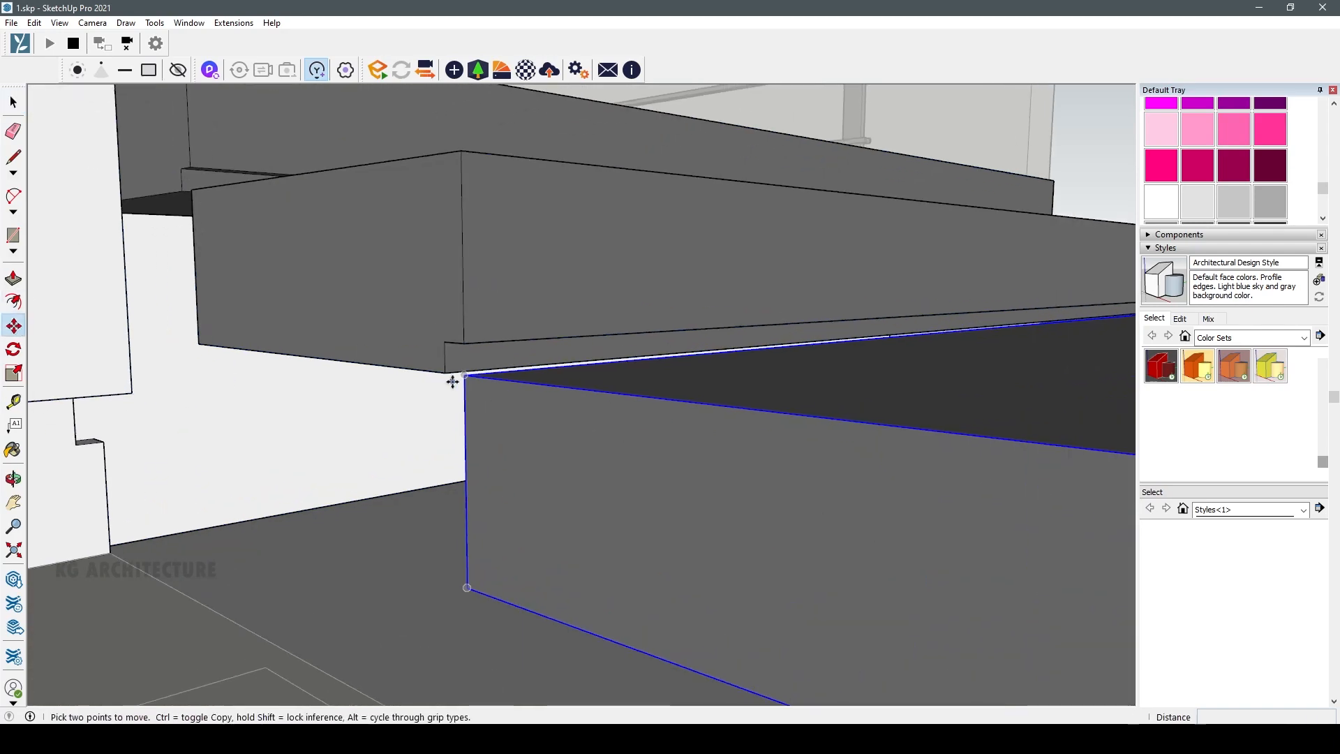
left_click(445, 369)
middle_click_drag(445, 370, 609, 375)
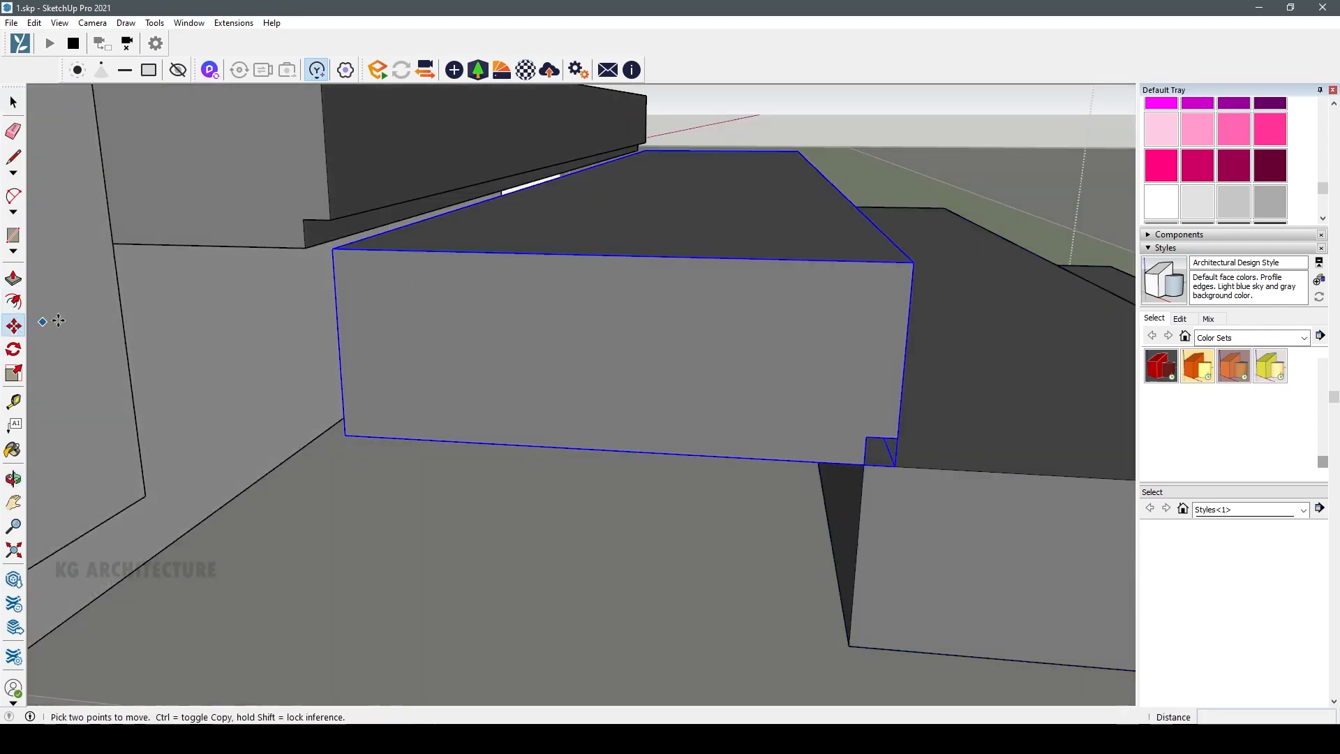
middle_click_drag(57, 320, 413, 368)
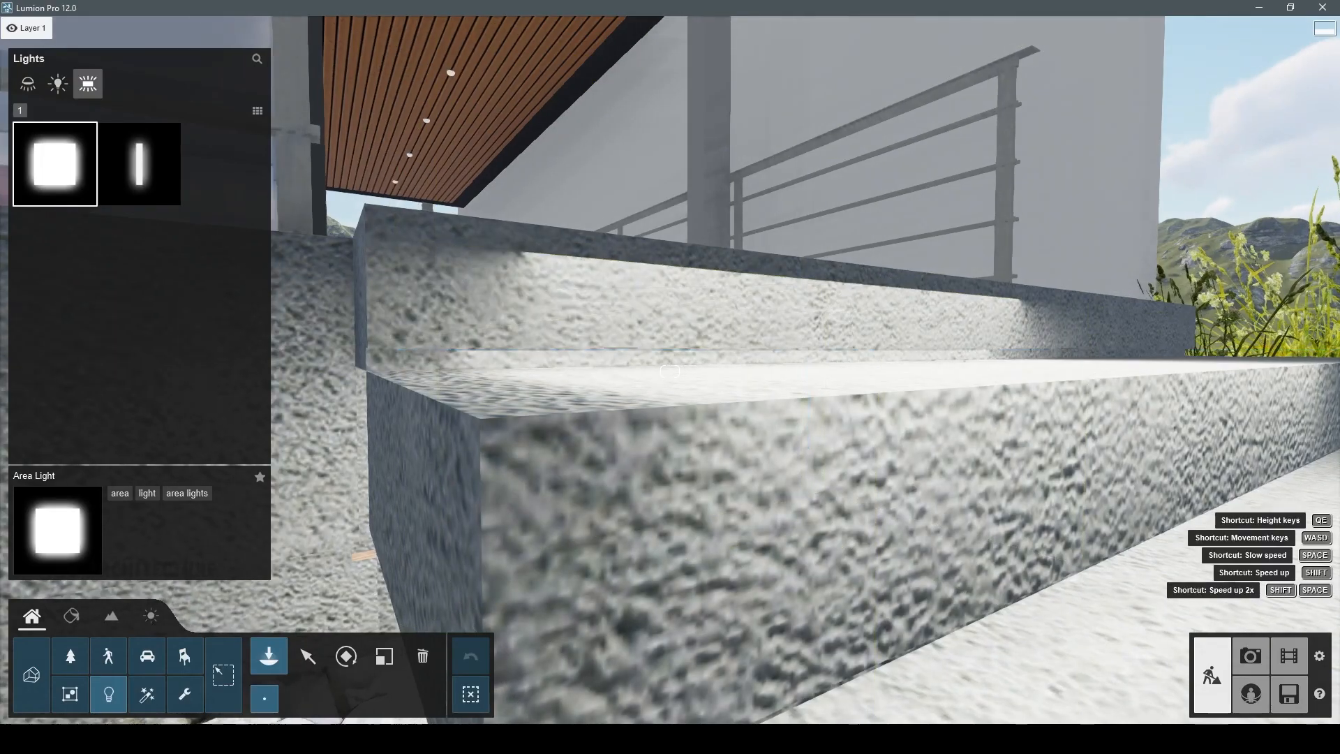
- Widen the area light under the top step to span the whole step and shorten its length to a thin strip
right_click_drag(670, 371, 851, 293)
key("s")
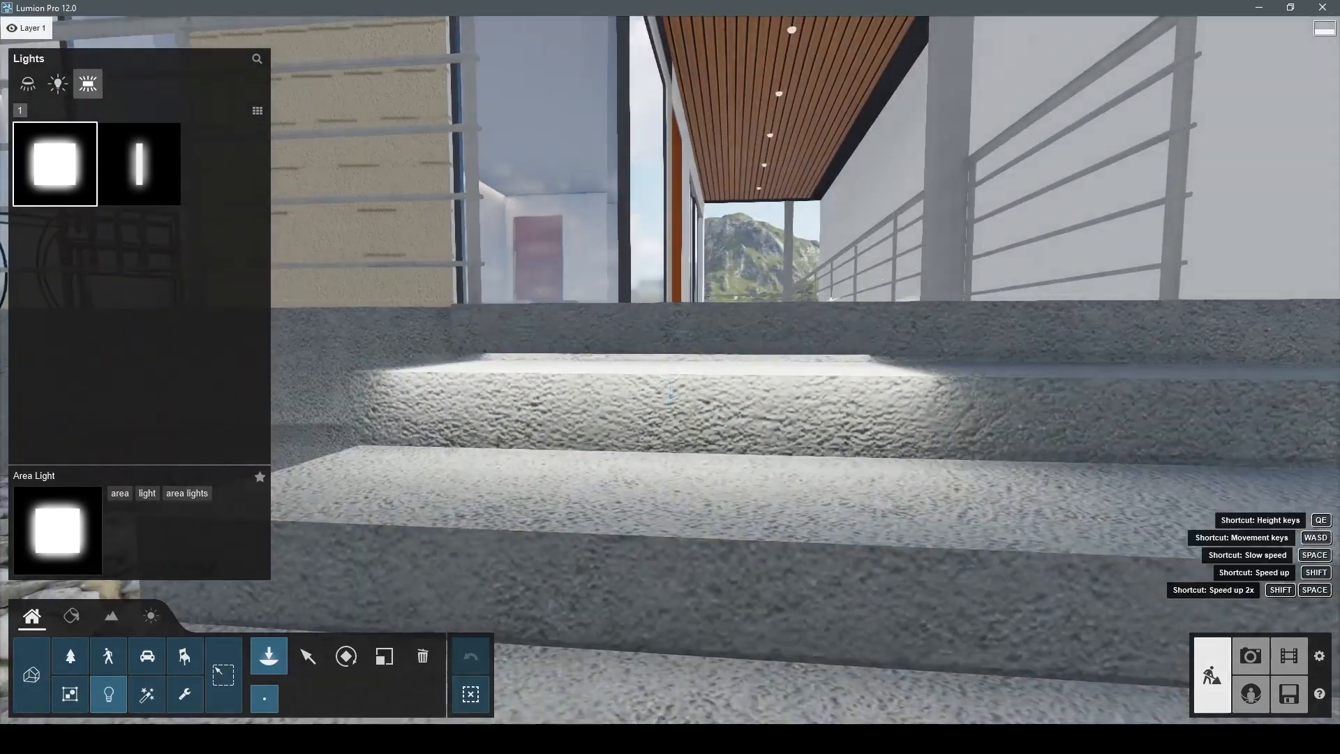
right_click_drag(670, 377, 727, 384)
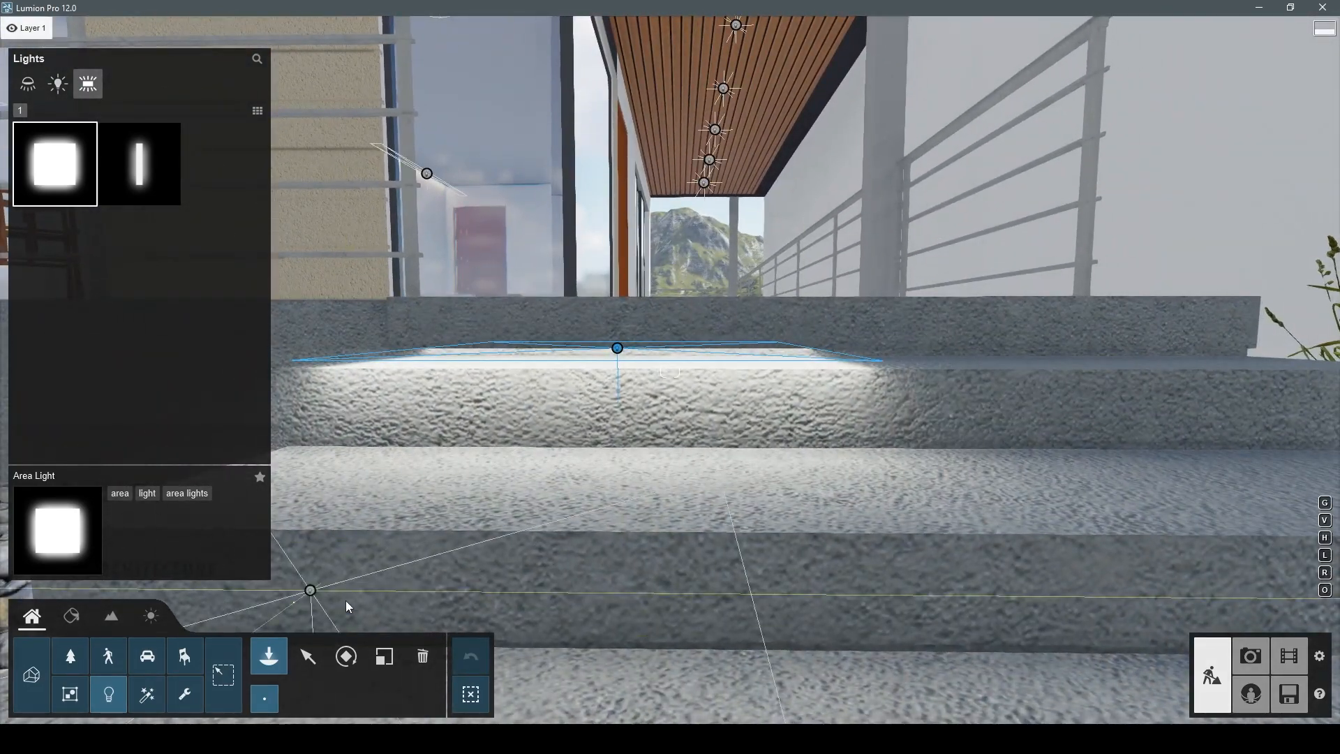
left_click(307, 655)
mouse_move(1184, 236)
left_mouse_down()
mouse_move(1228, 233)
mouse_move(1182, 241)
mouse_move(1196, 241)
left_mouse_up()
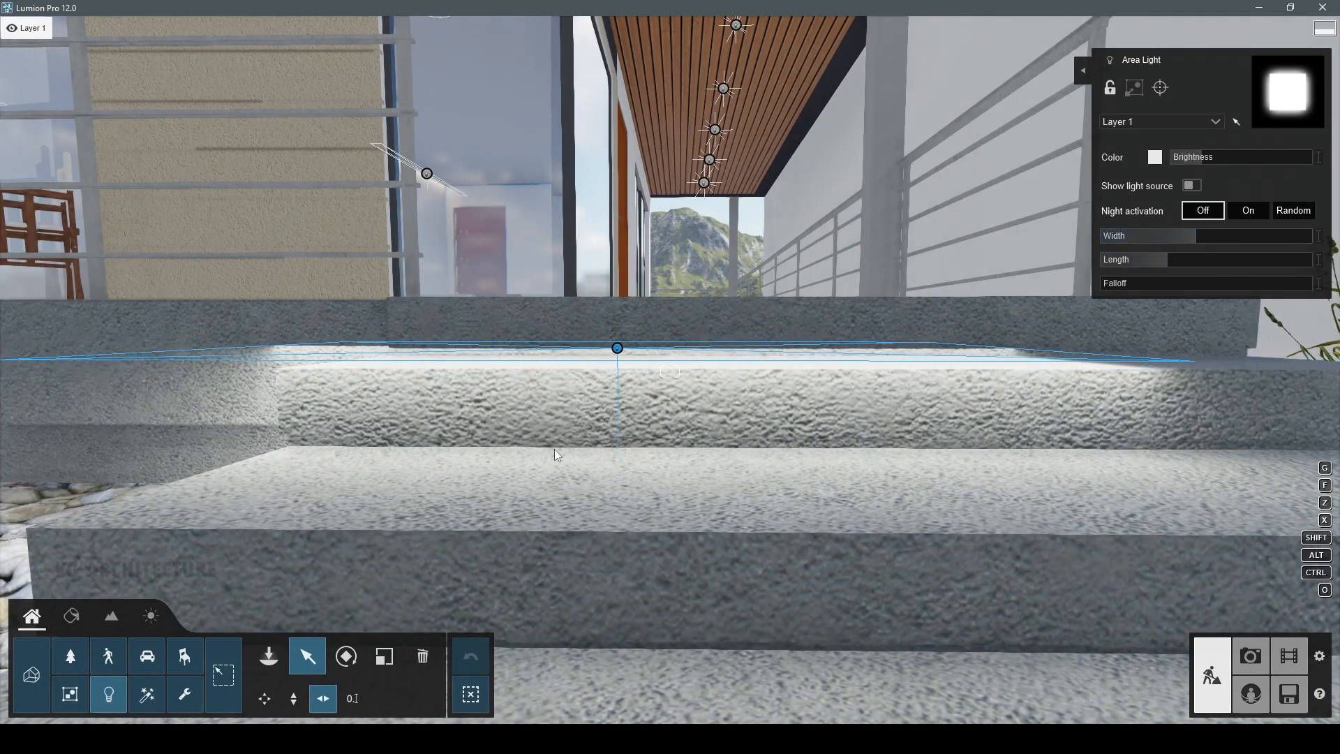
right_click_drag(554, 449, 617, 462)
left_click_drag(489, 328, 666, 330)
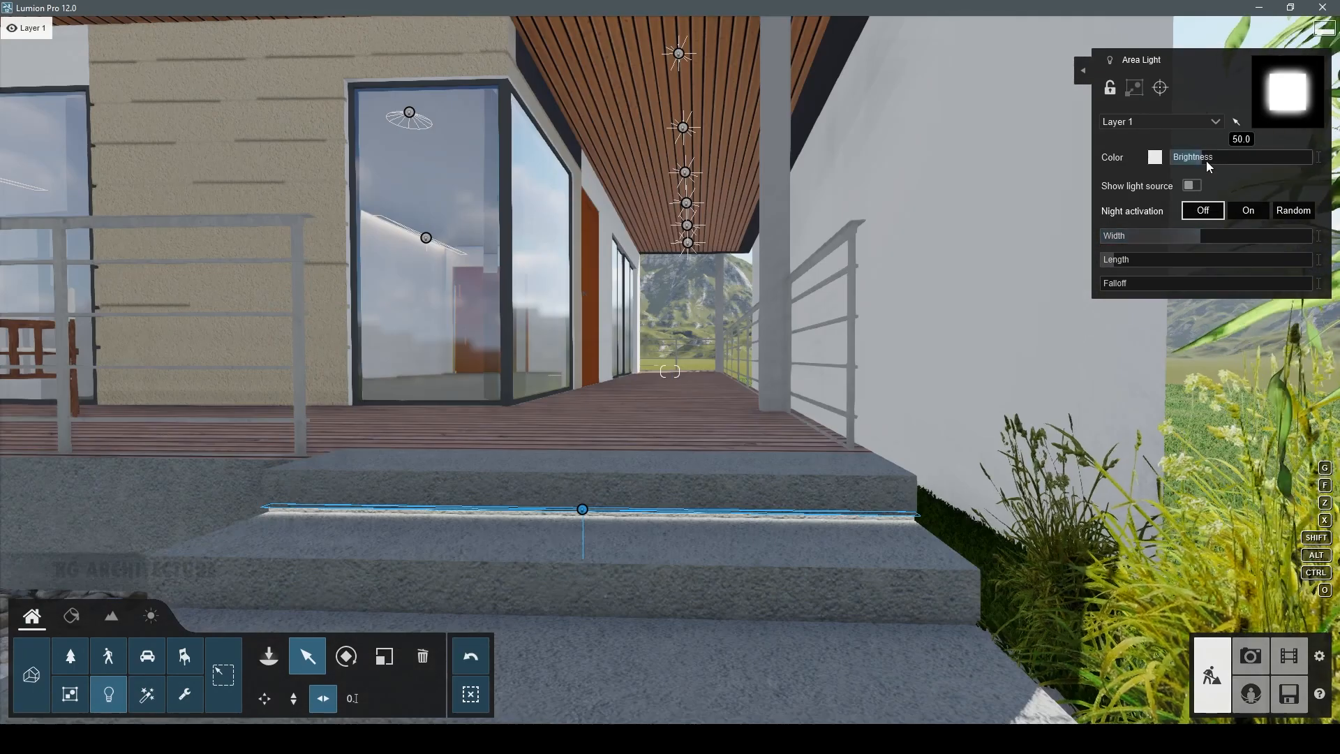
- Copy the strip light beneath each lower step and tint the light a pale warm orange
key("s")
right_click_drag(877, 367, 860, 360)
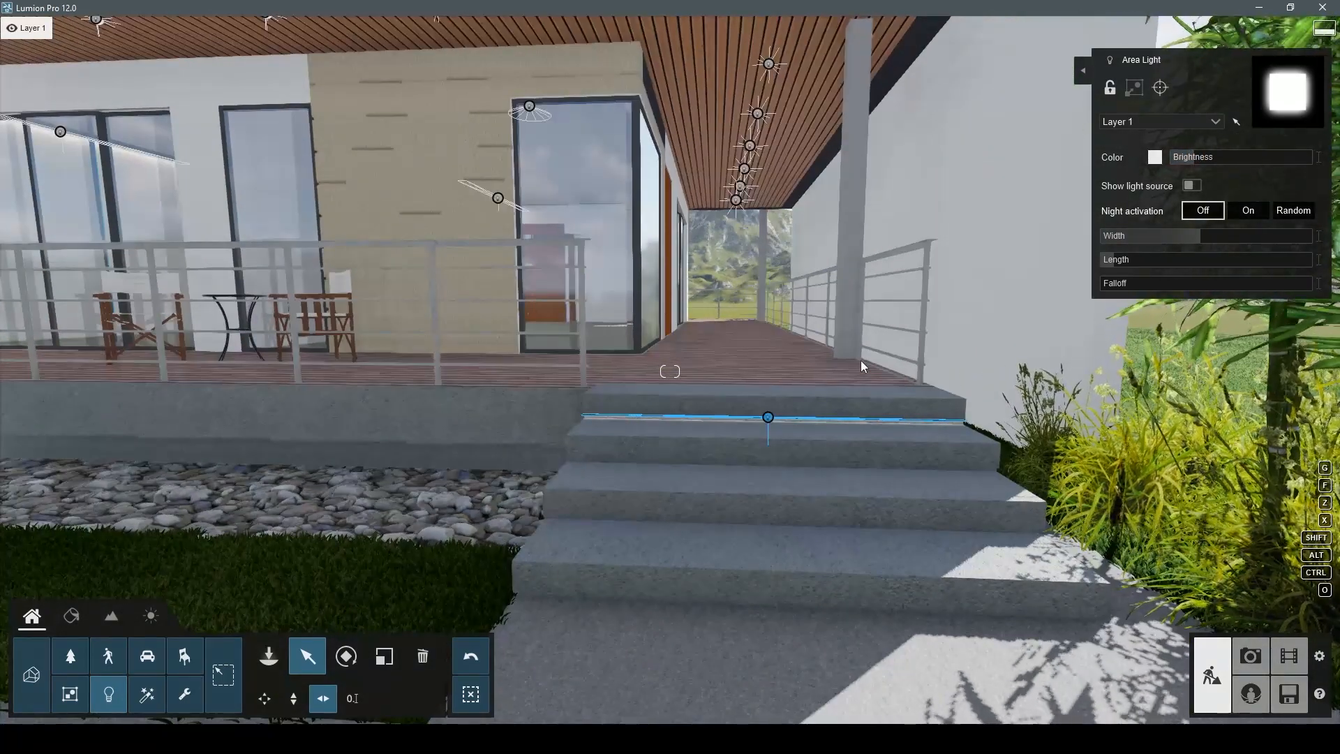
middle_click_drag(770, 415, 790, 334)
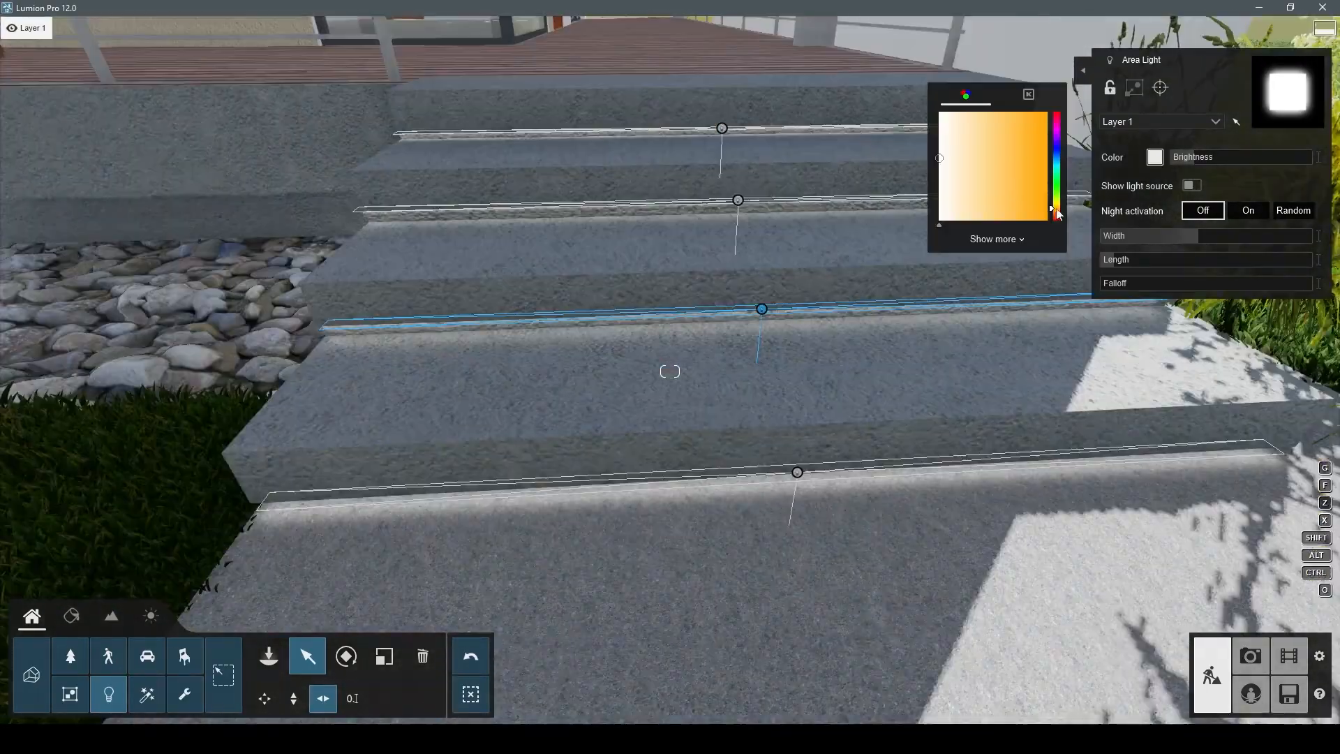
left_click(964, 150)
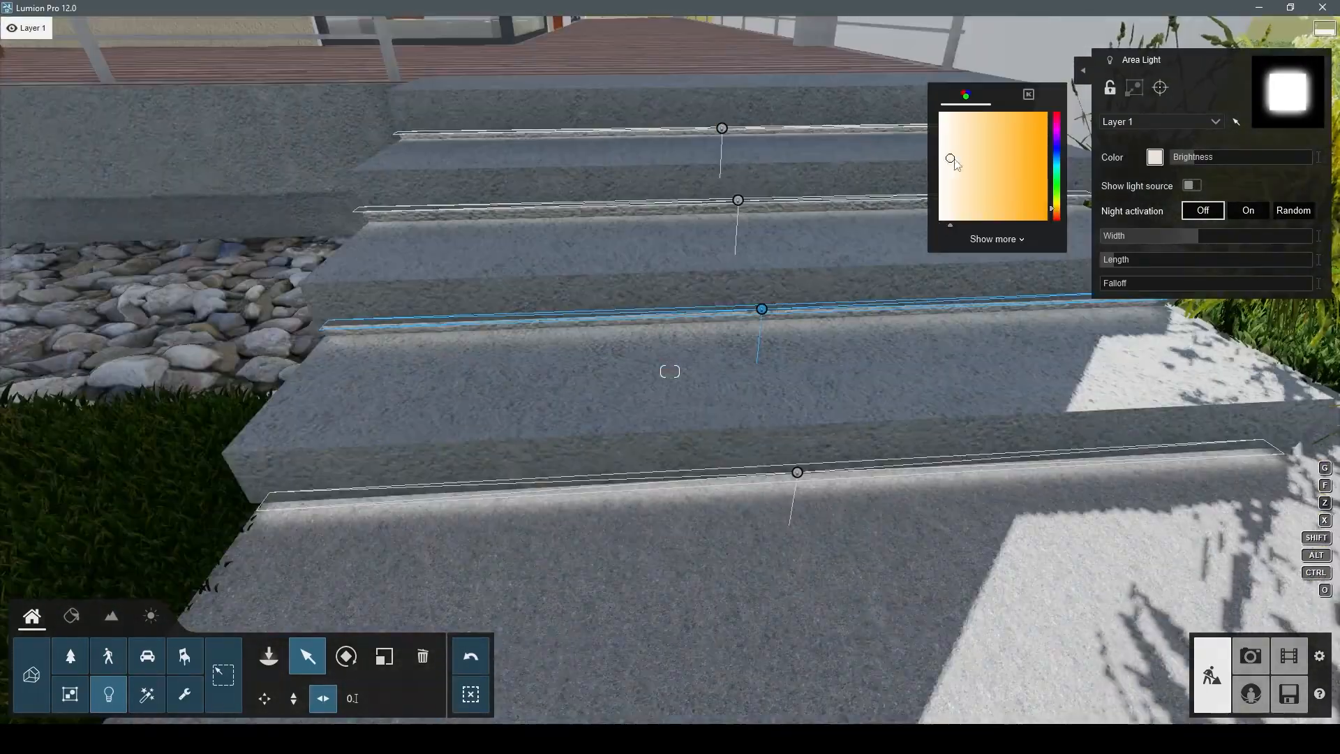
- Check the lit steps in the photo view and replace their material with an outdoor plaster from the library
left_click(1249, 656)
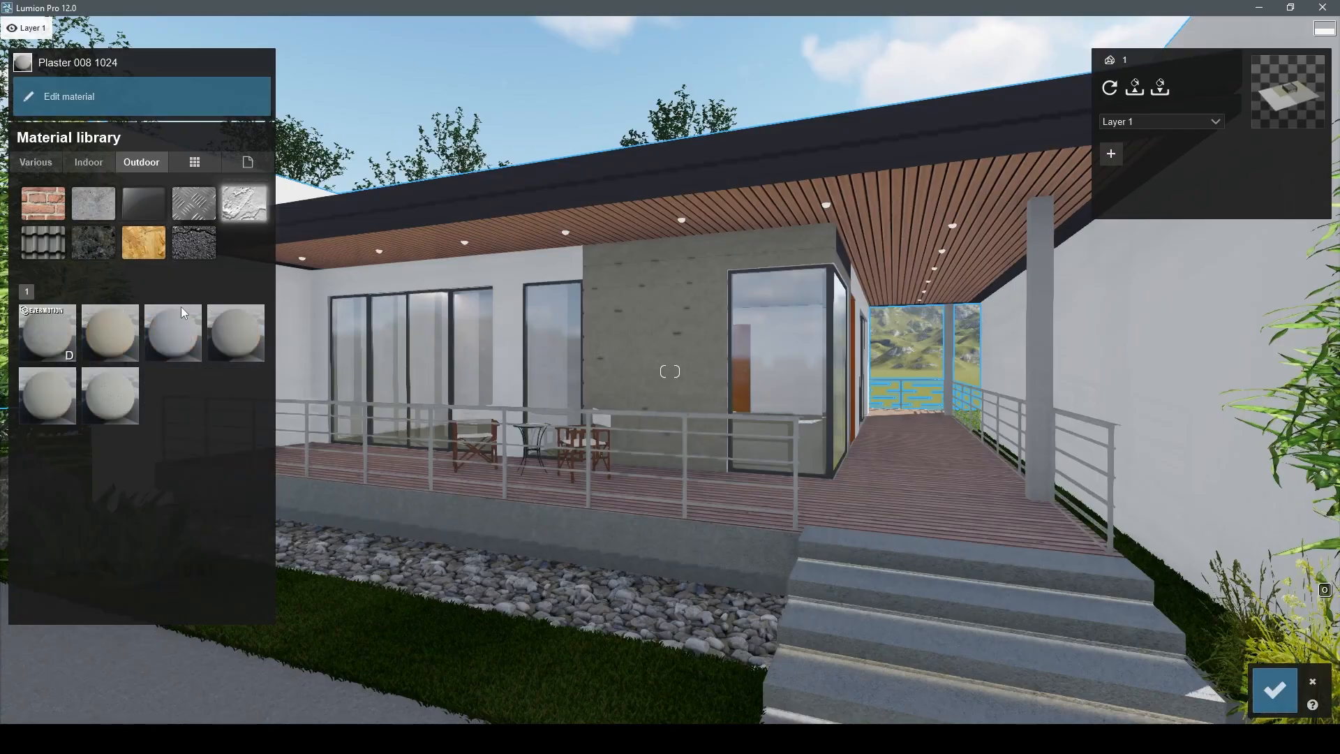
left_click(181, 310)
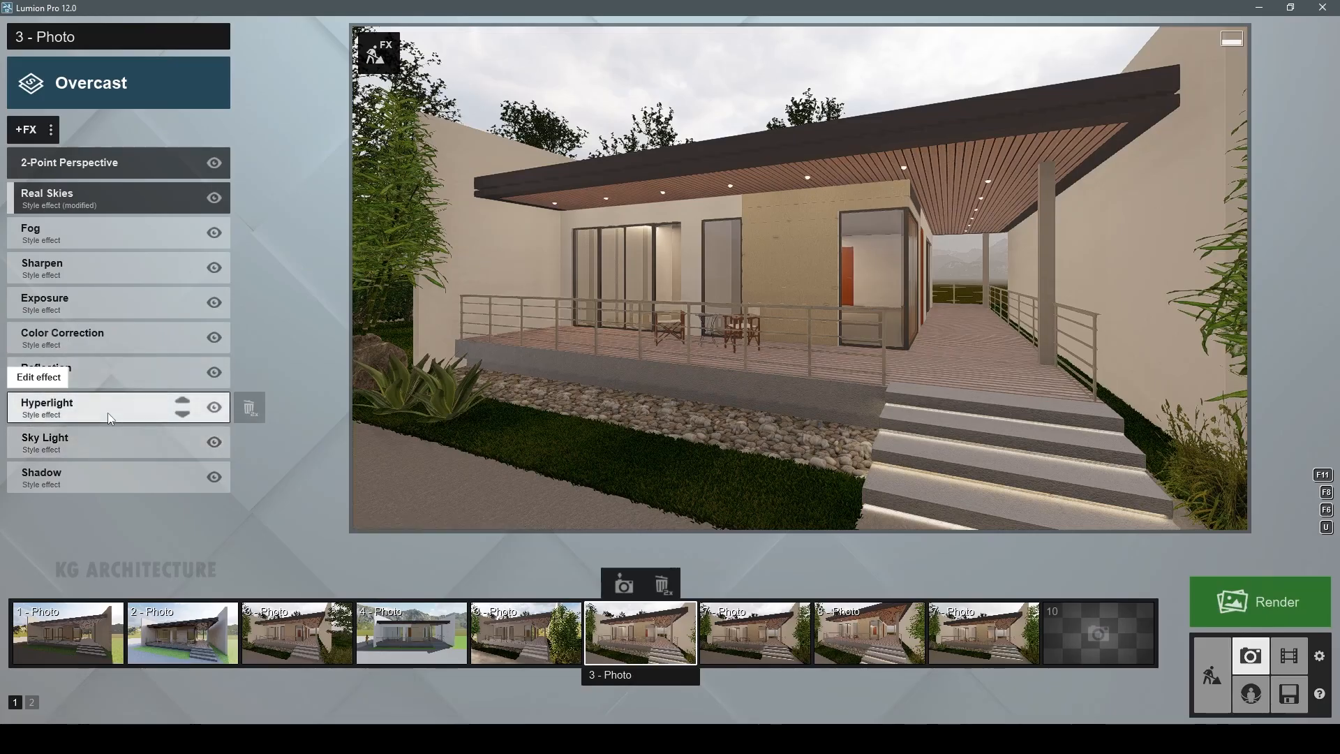
- Enable the Hyperlight effect in the preview of photo 3, adjust its amount and refresh the preview
left_click(107, 413)
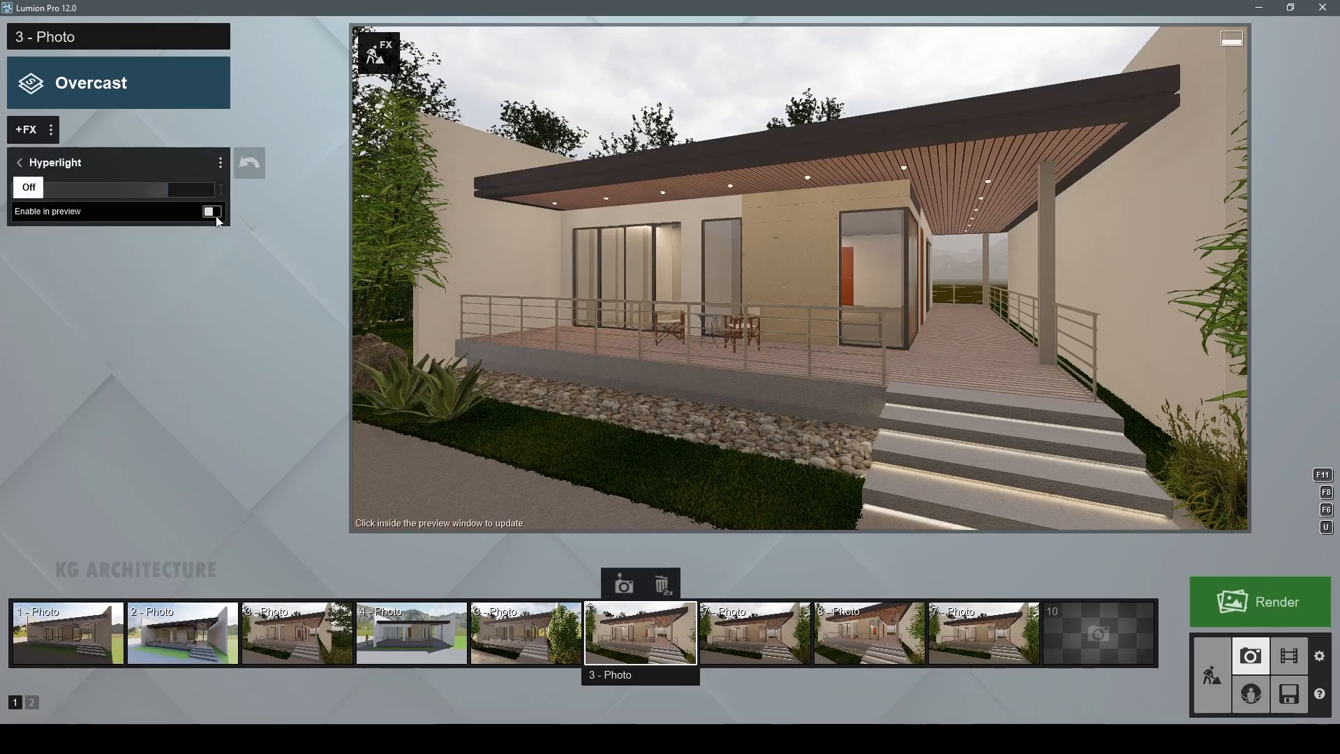
left_click(537, 265)
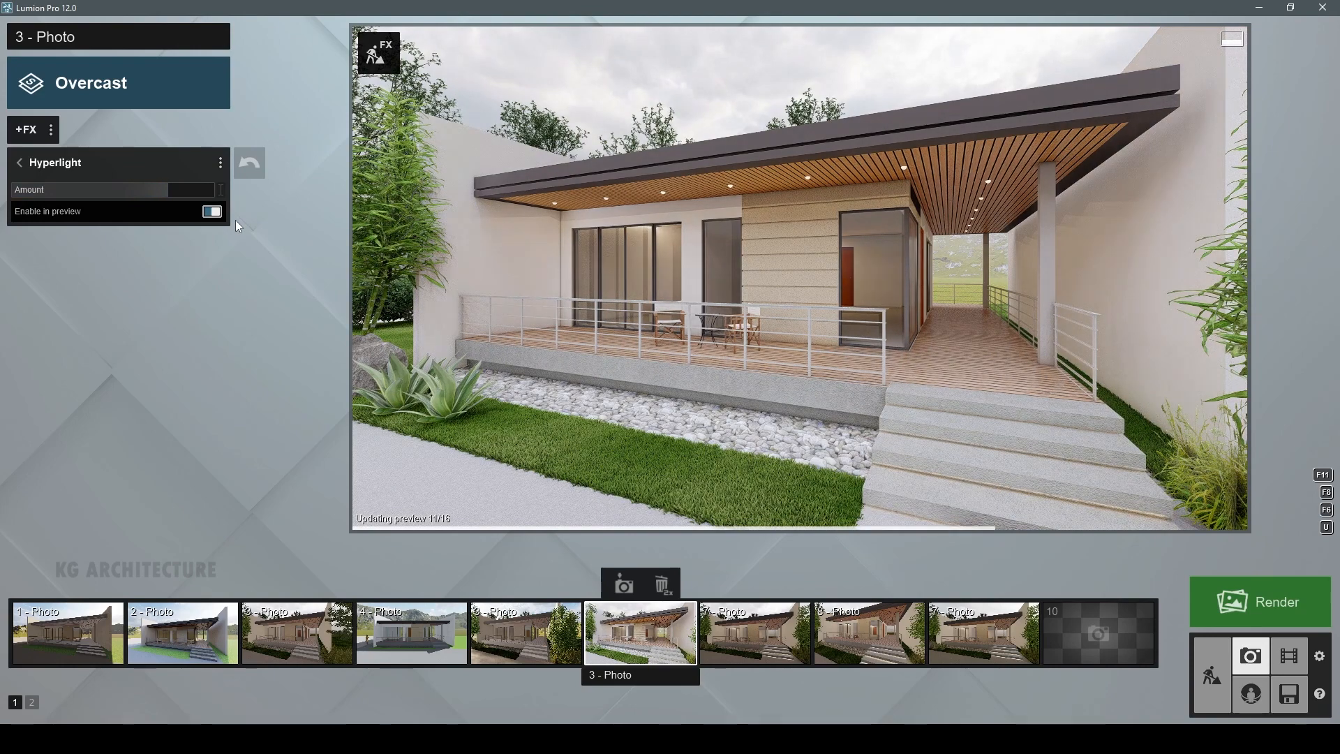
left_click_drag(169, 189, 242, 200)
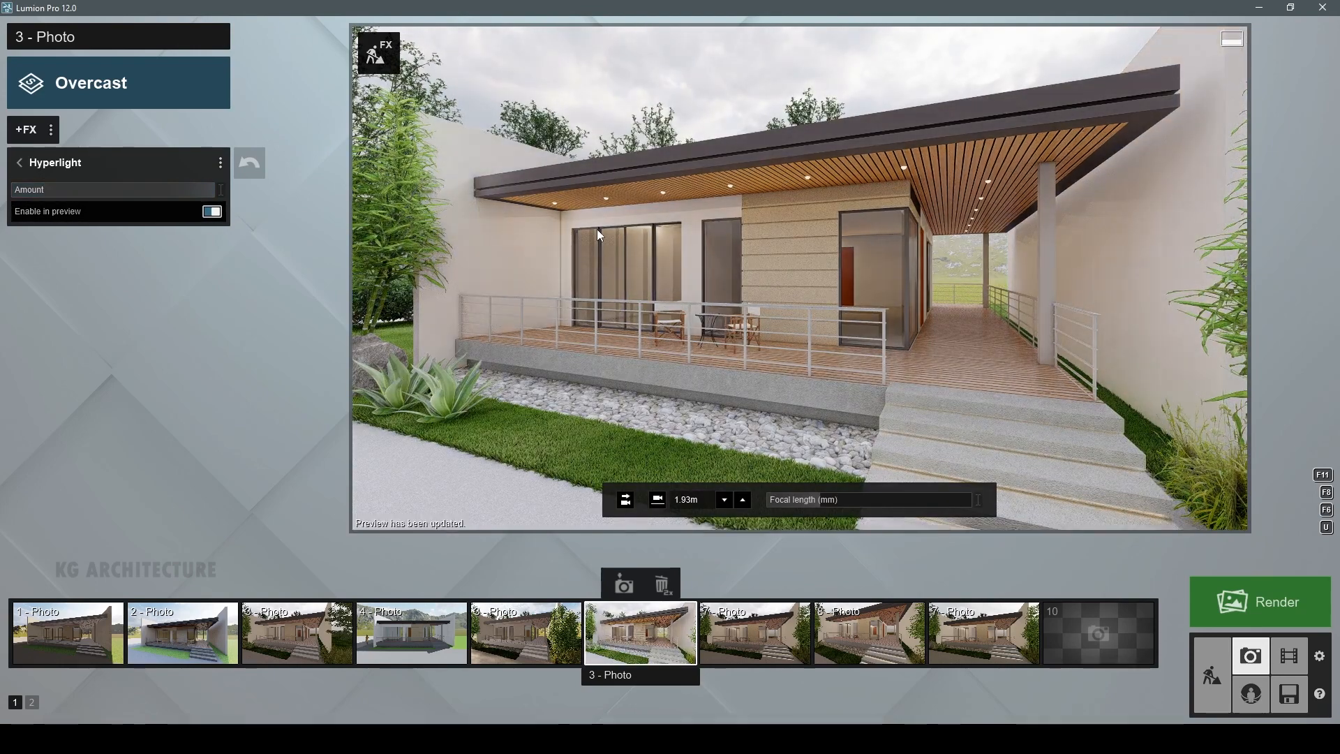
left_click(248, 163)
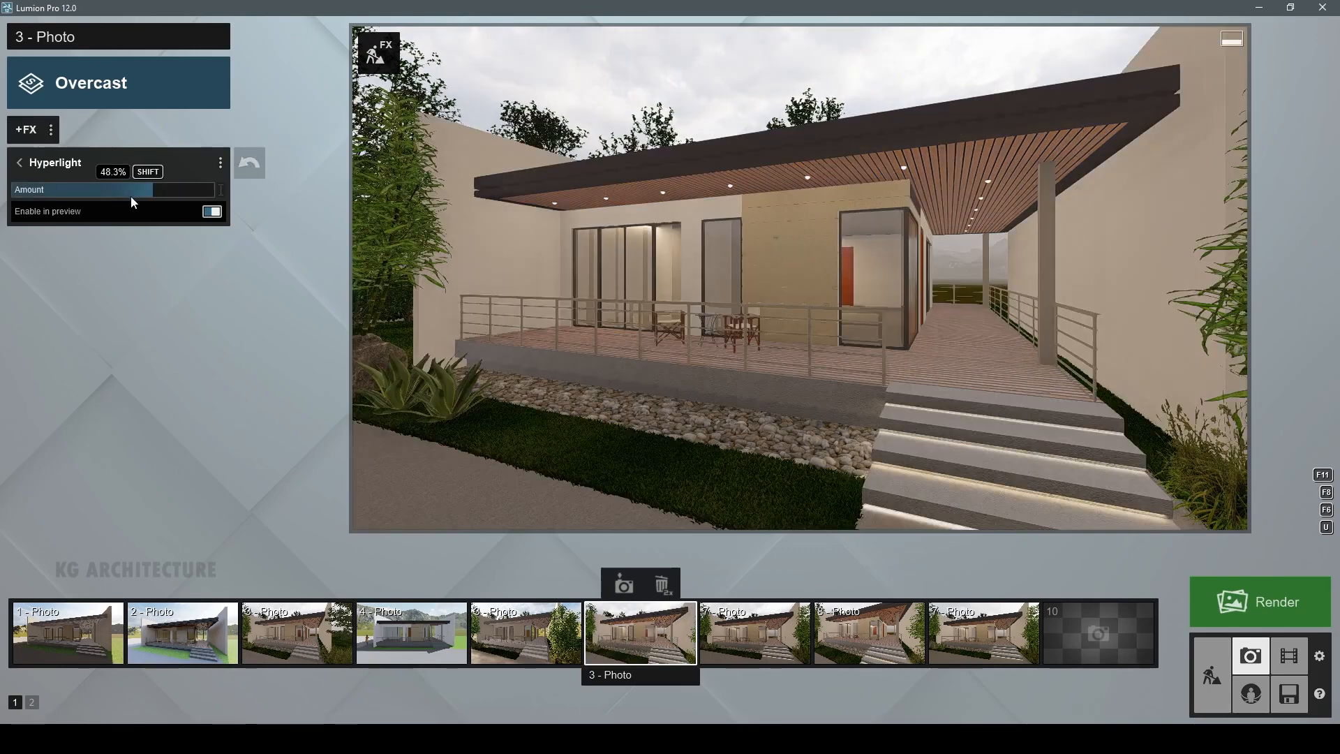
left_click(533, 249)
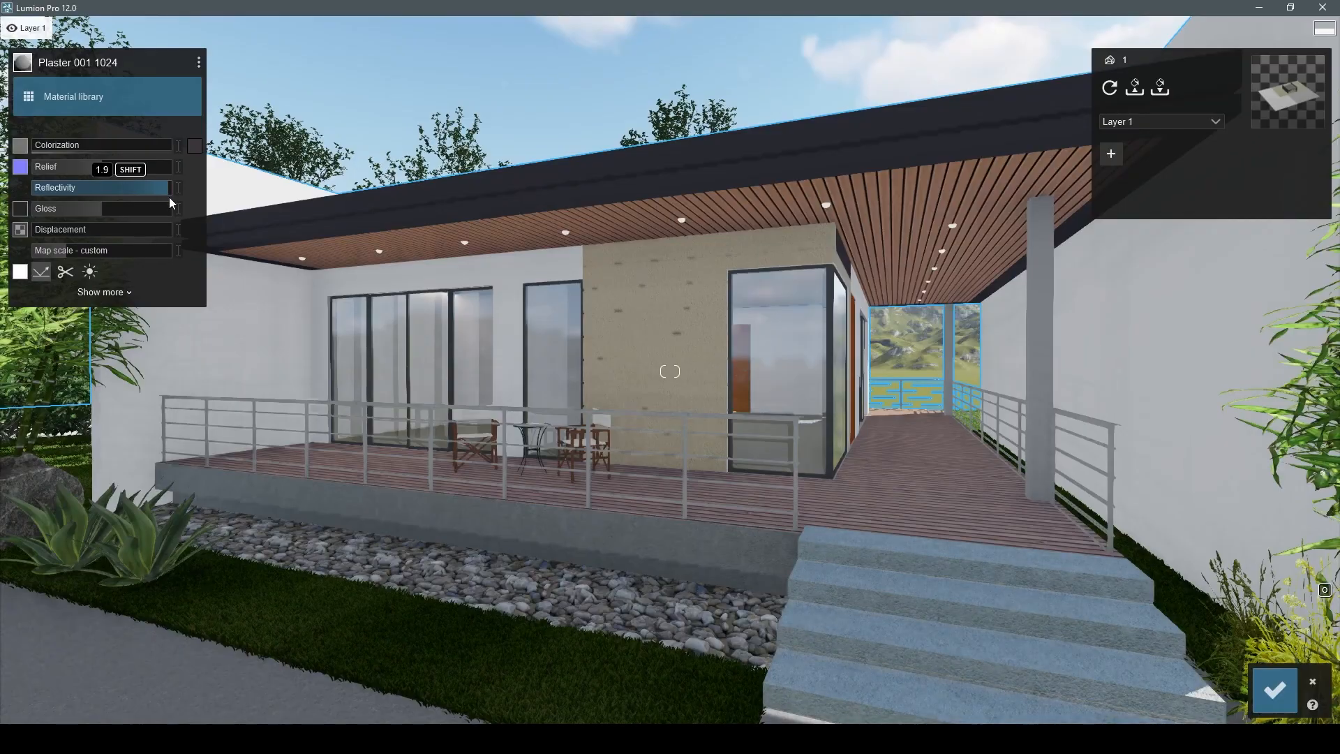
- Set the reflectivity of the steps' plaster to about 1.9 and refresh the preview of photo 3
left_click(1311, 681)
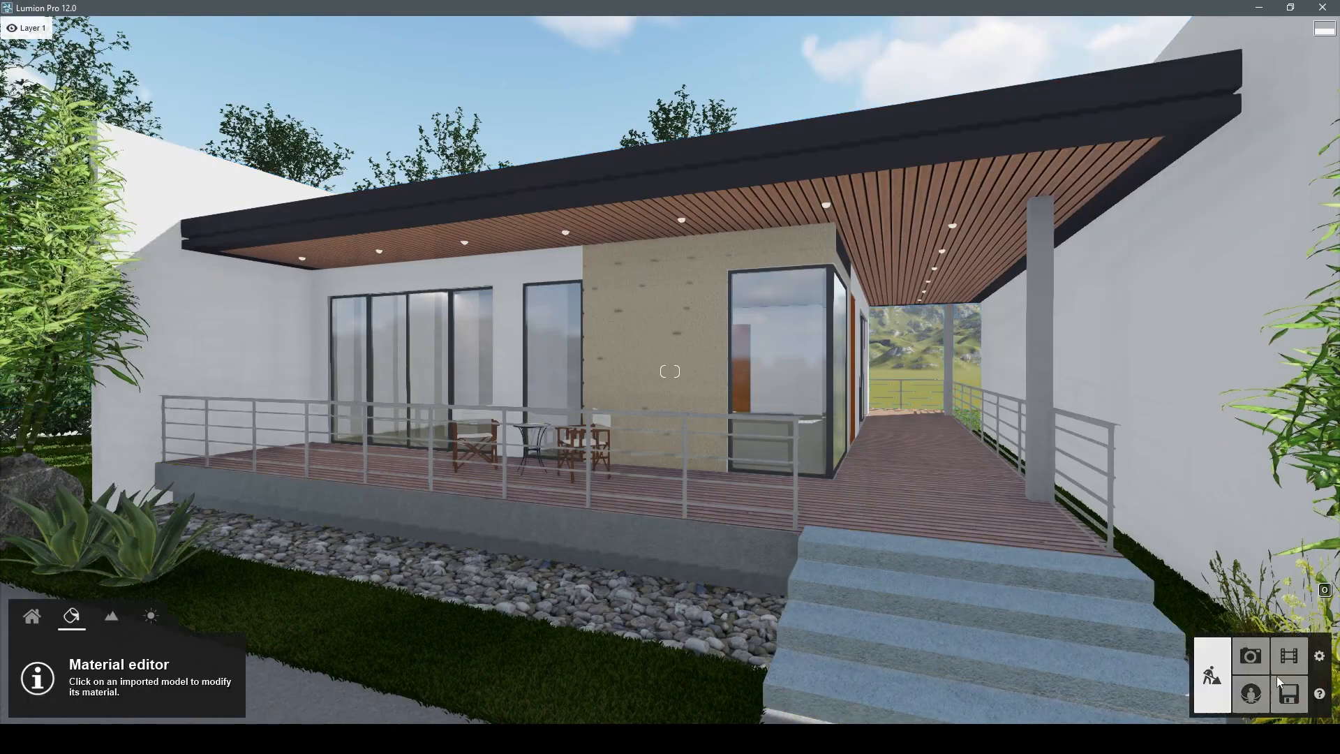
left_click(1250, 655)
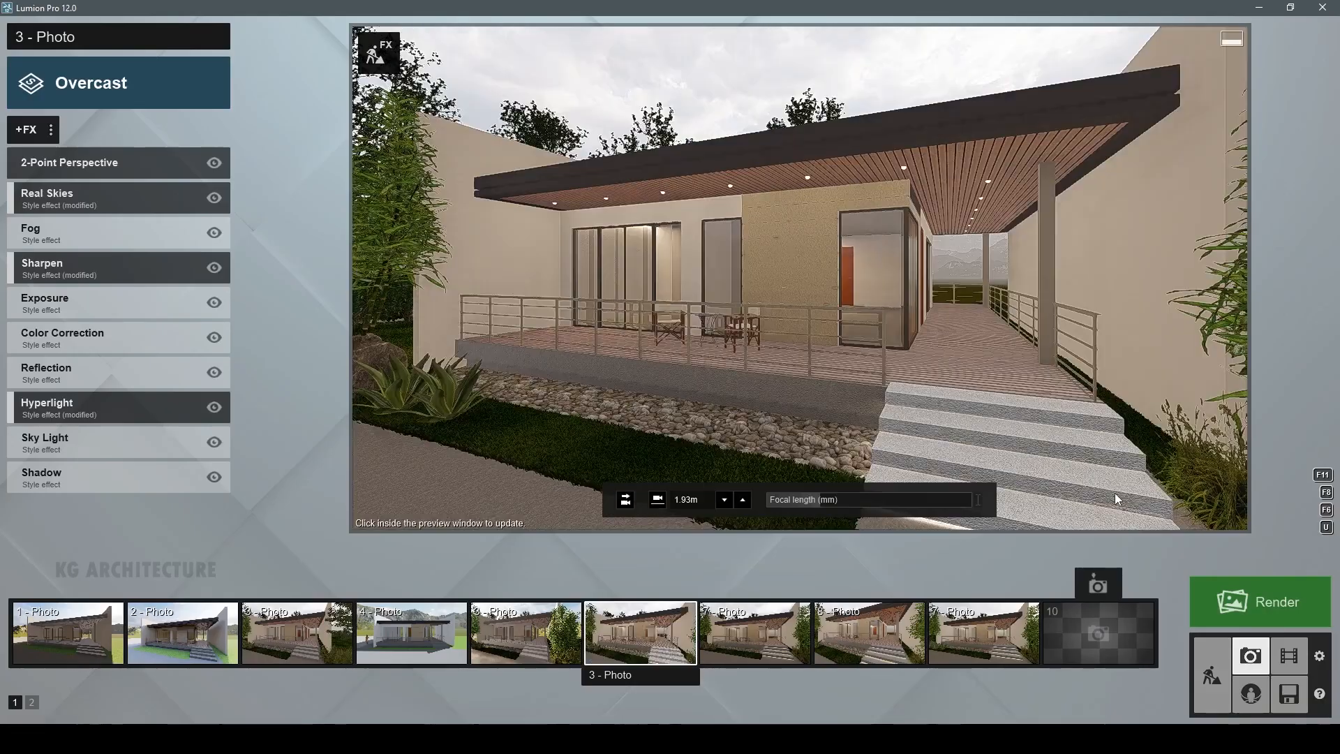
left_click(1115, 494)
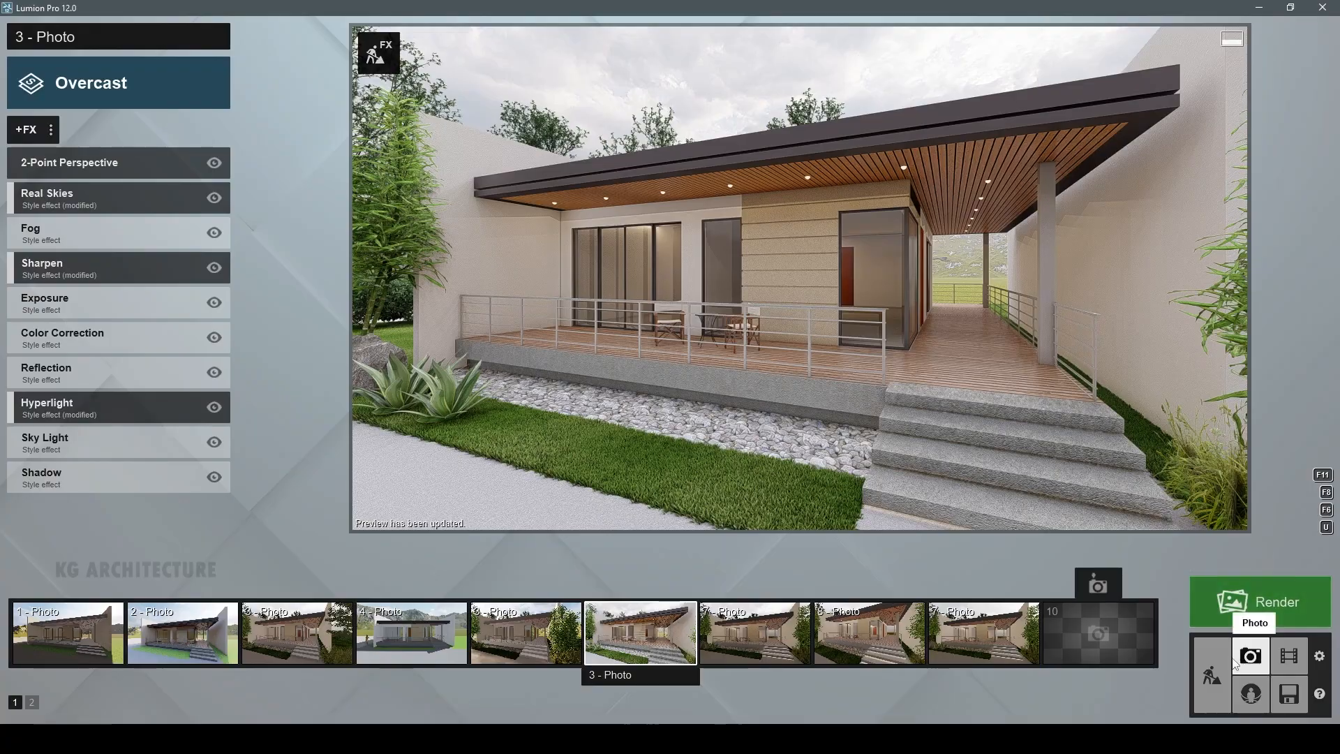
- Copy the steps' plaster material onto the porch base and save the material
left_click(1211, 675)
left_click(846, 589)
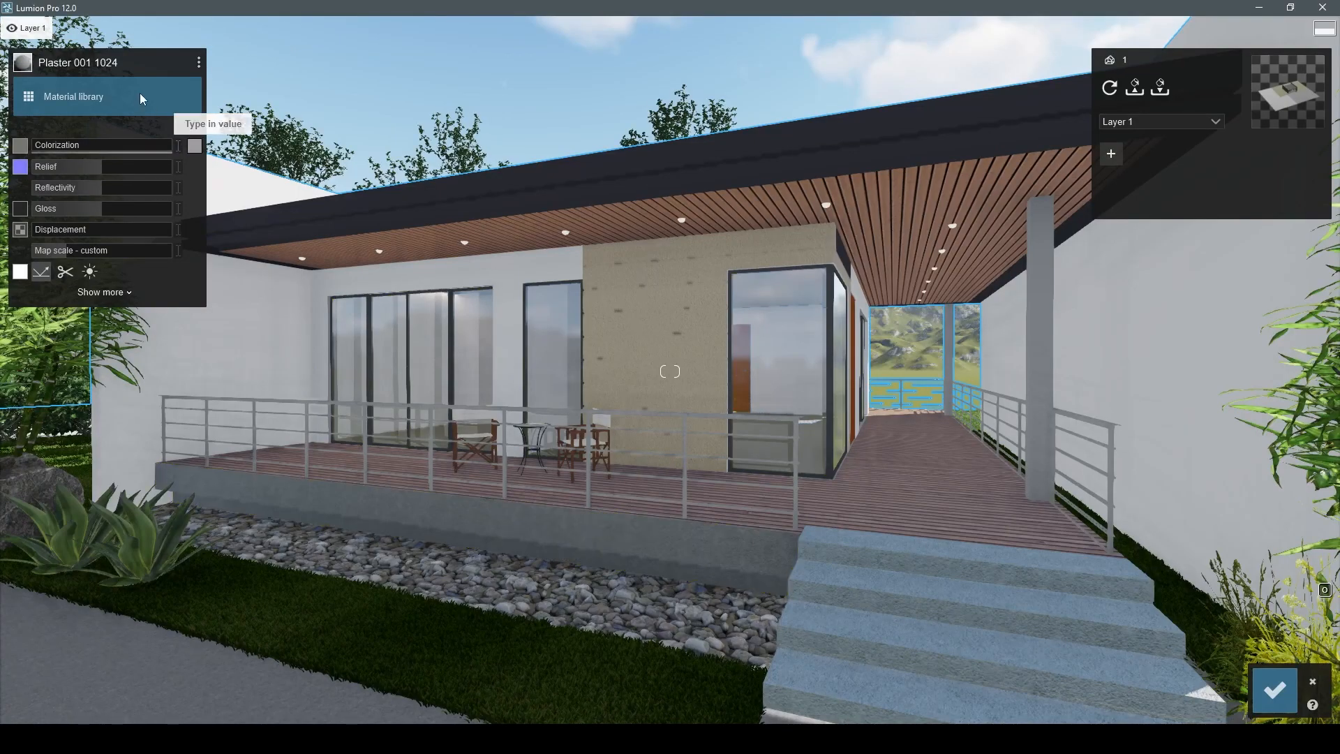
left_click(196, 66)
left_click(243, 63)
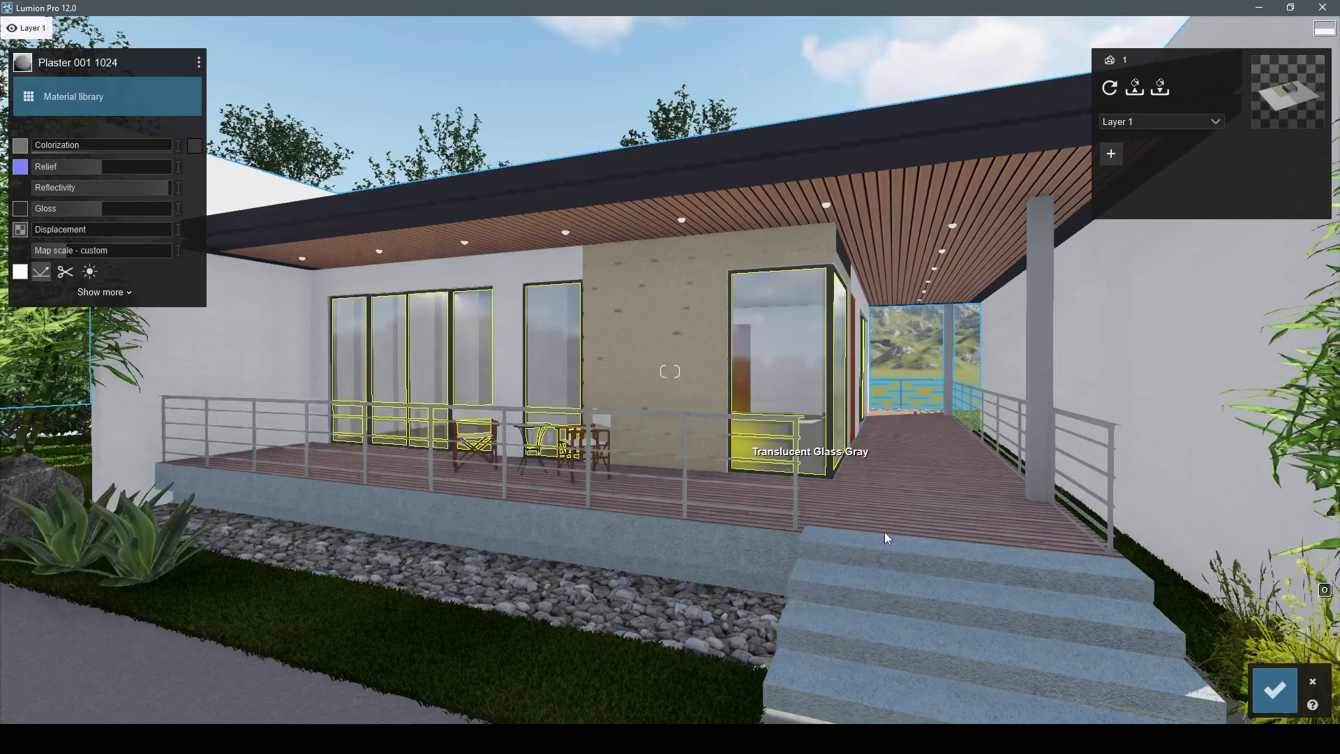
left_click(1274, 689)
- Raise the reflectivity of the wood deck flooring and of the beige feature wall, saving each material
left_click(977, 481)
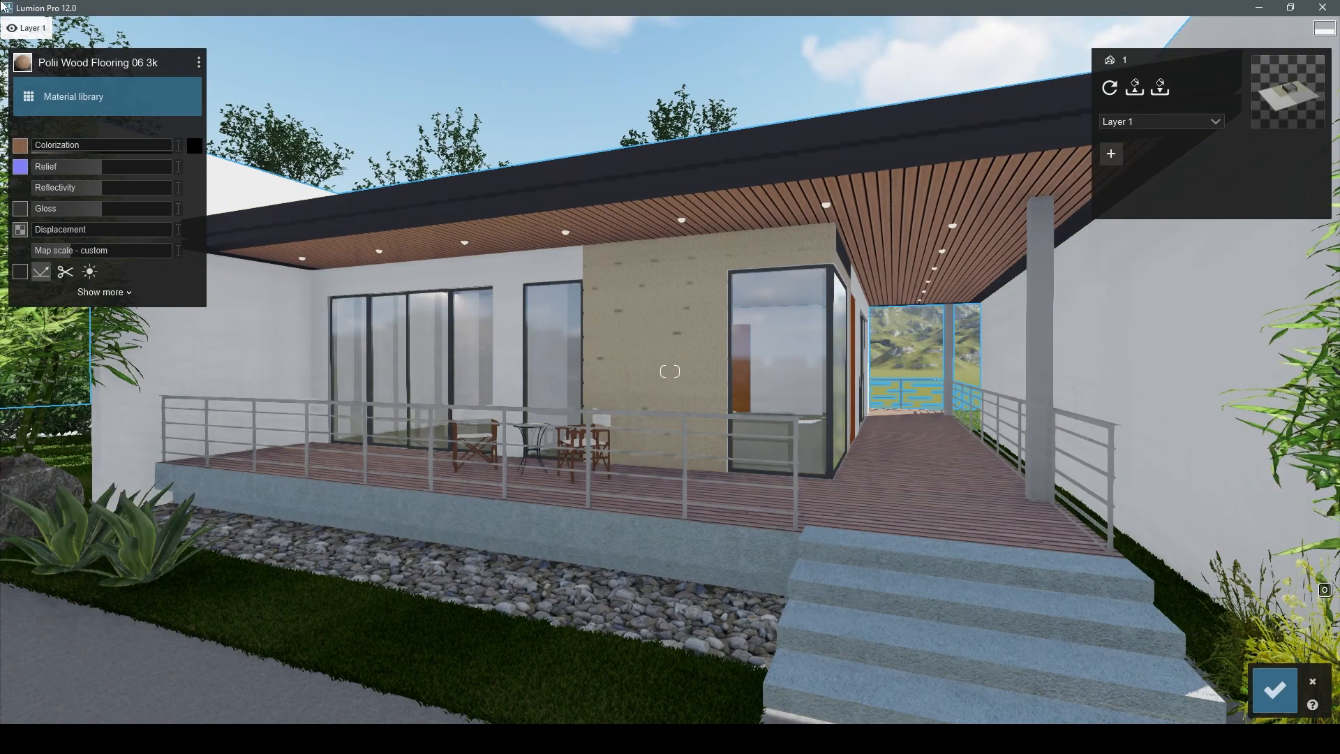
left_click_drag(121, 188, 136, 184)
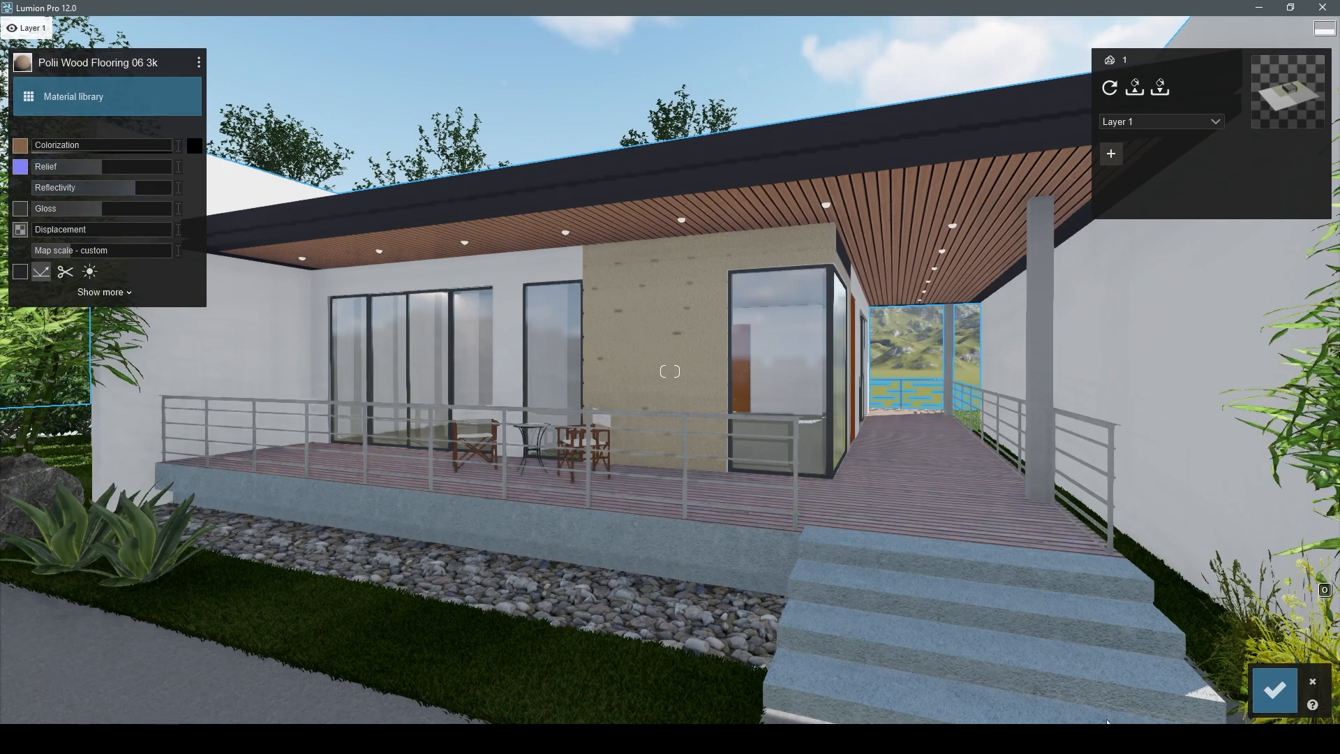
left_click(1284, 690)
left_click(656, 349)
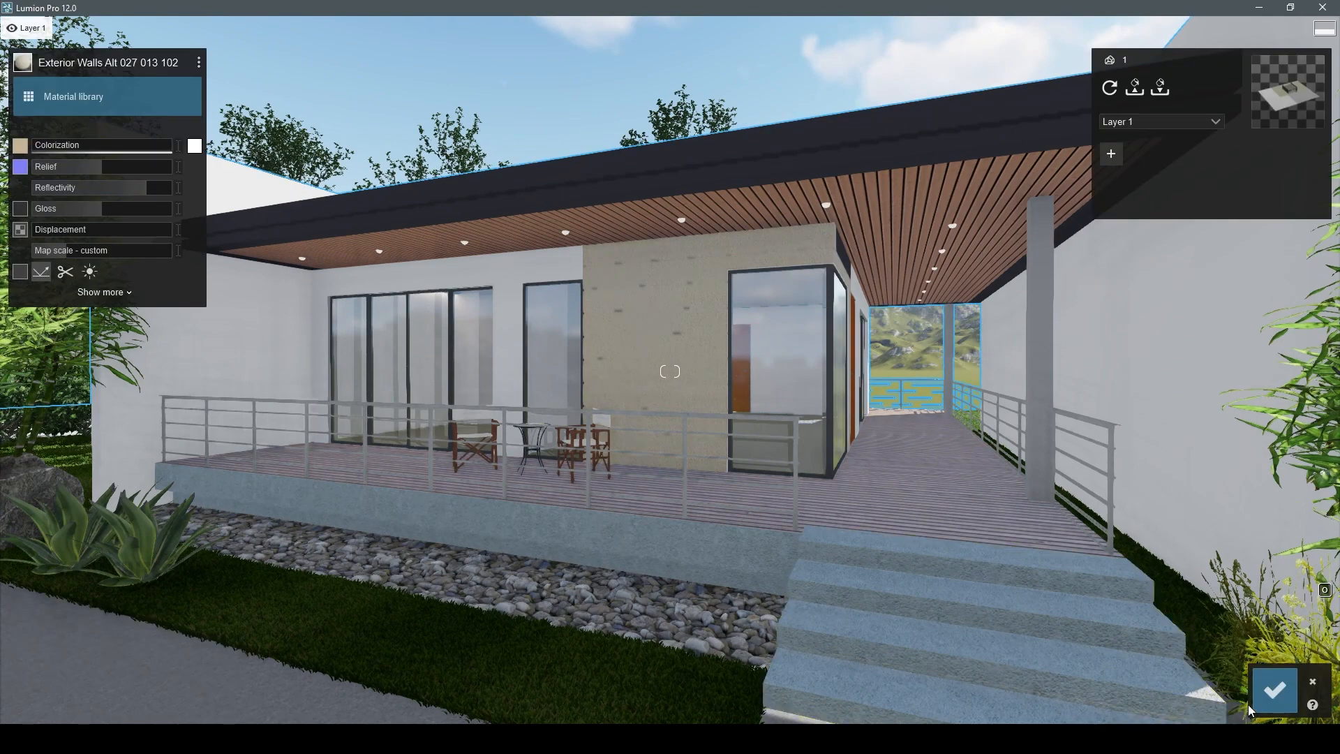
left_click(1264, 689)
- Increase the relief of the pebble bed in front of the porch and set its gloss to about 0.3
left_click(520, 575)
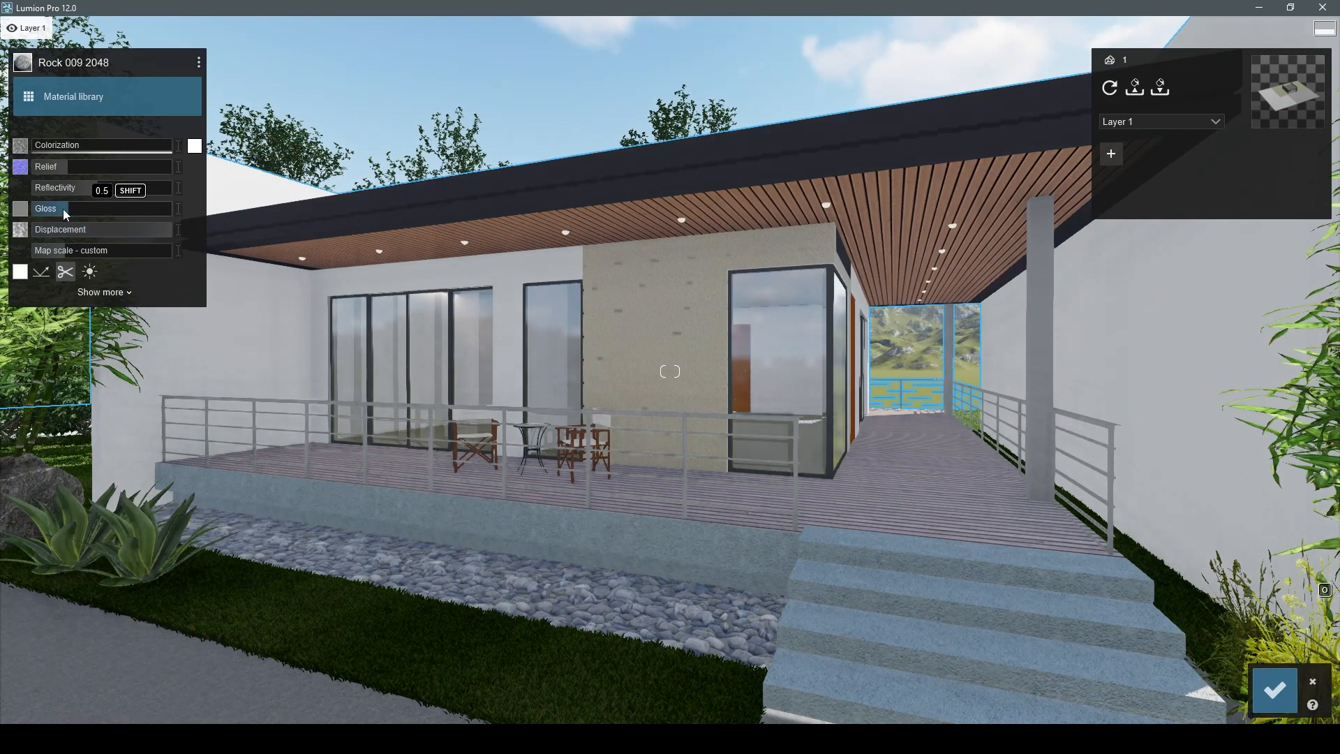
left_click_drag(63, 208, 95, 211)
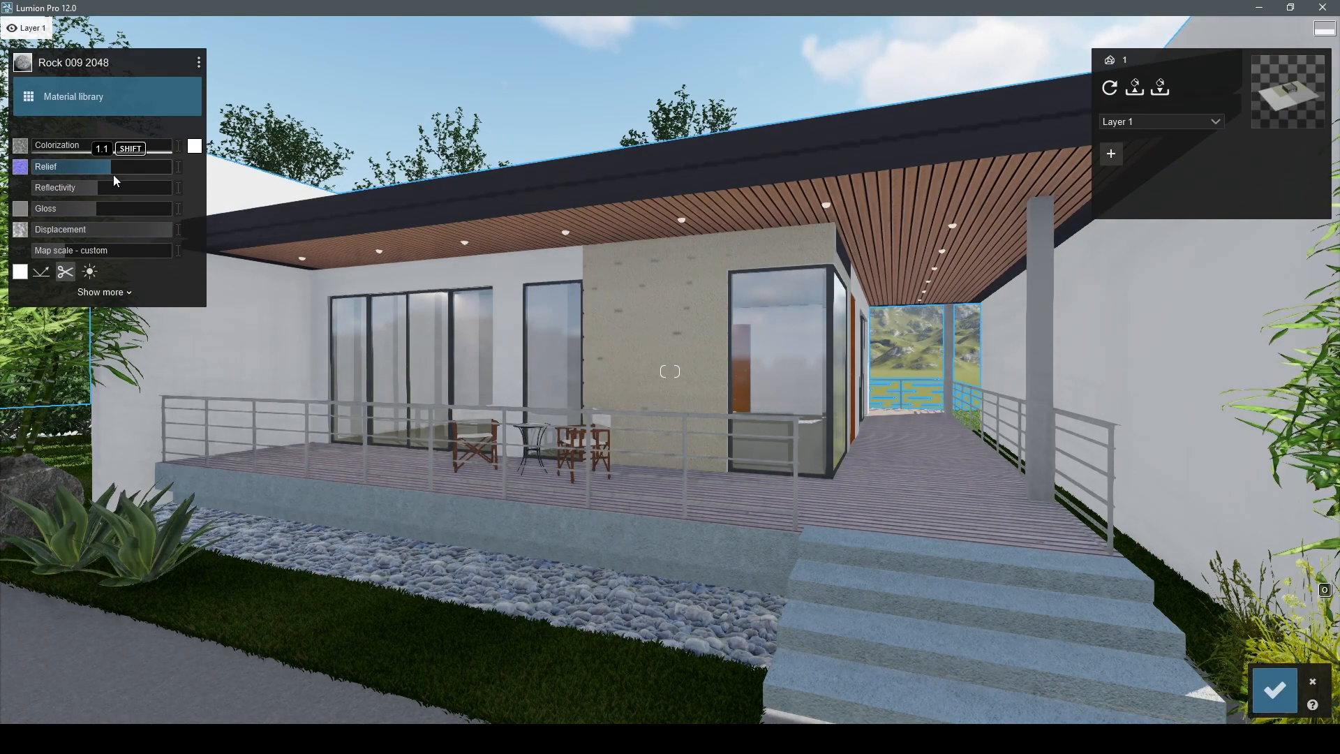
left_click(1269, 692)
left_click(697, 628)
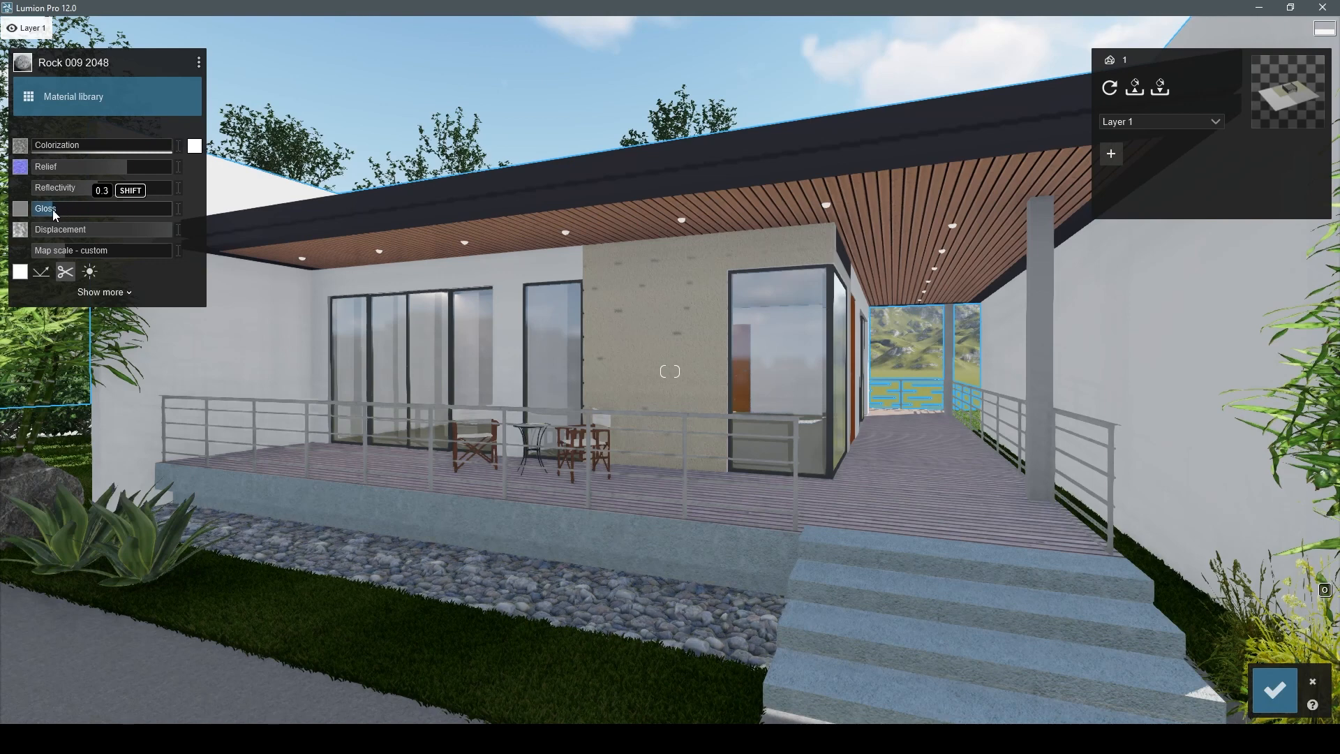
left_click(1312, 681)
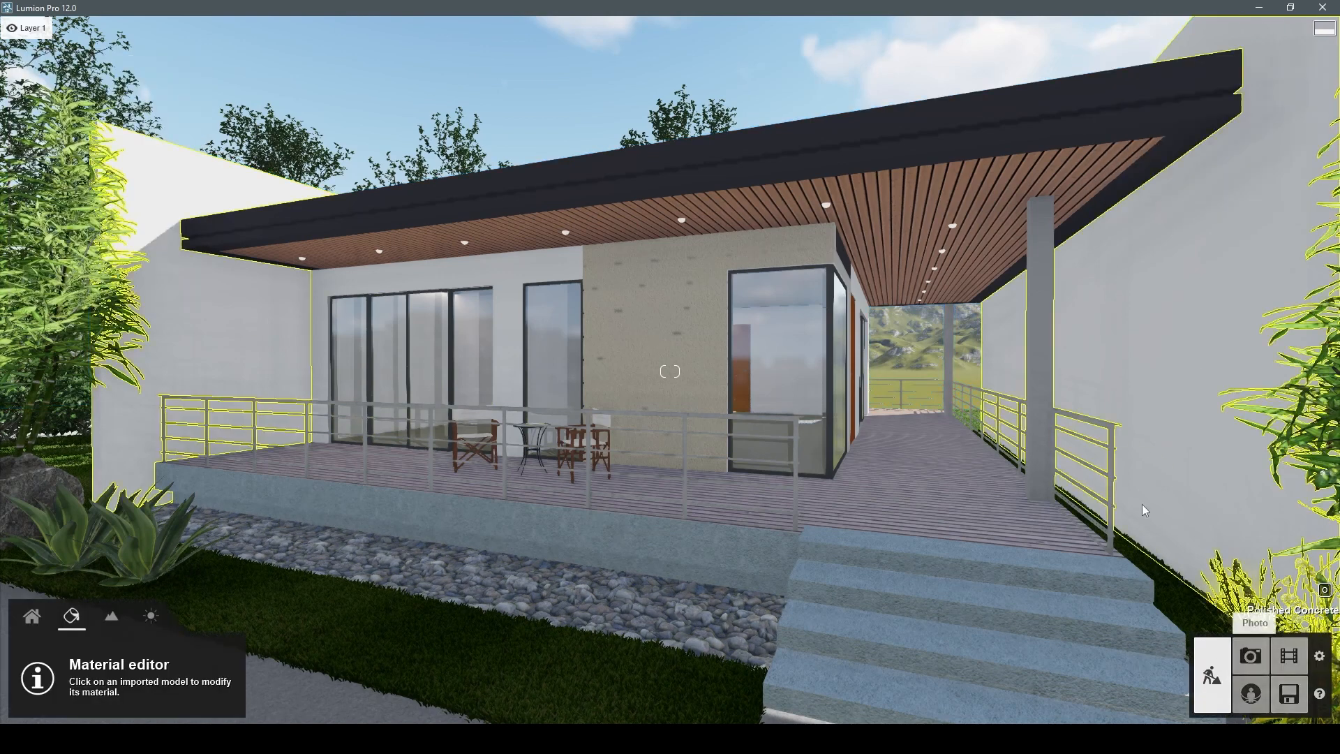
- Frame a frontal view of the porch at about 1.84 m camera height and store it as photo 10
left_click(1251, 656)
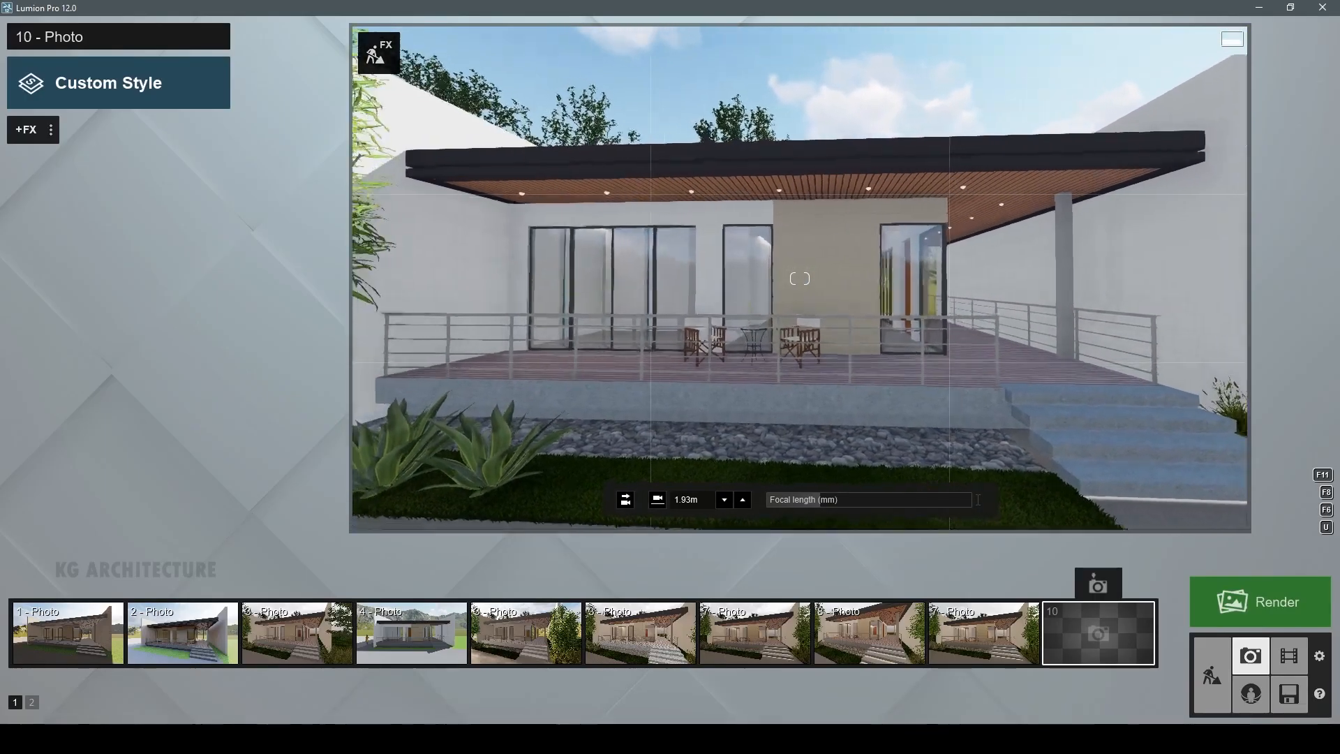
key("q")
key("s")
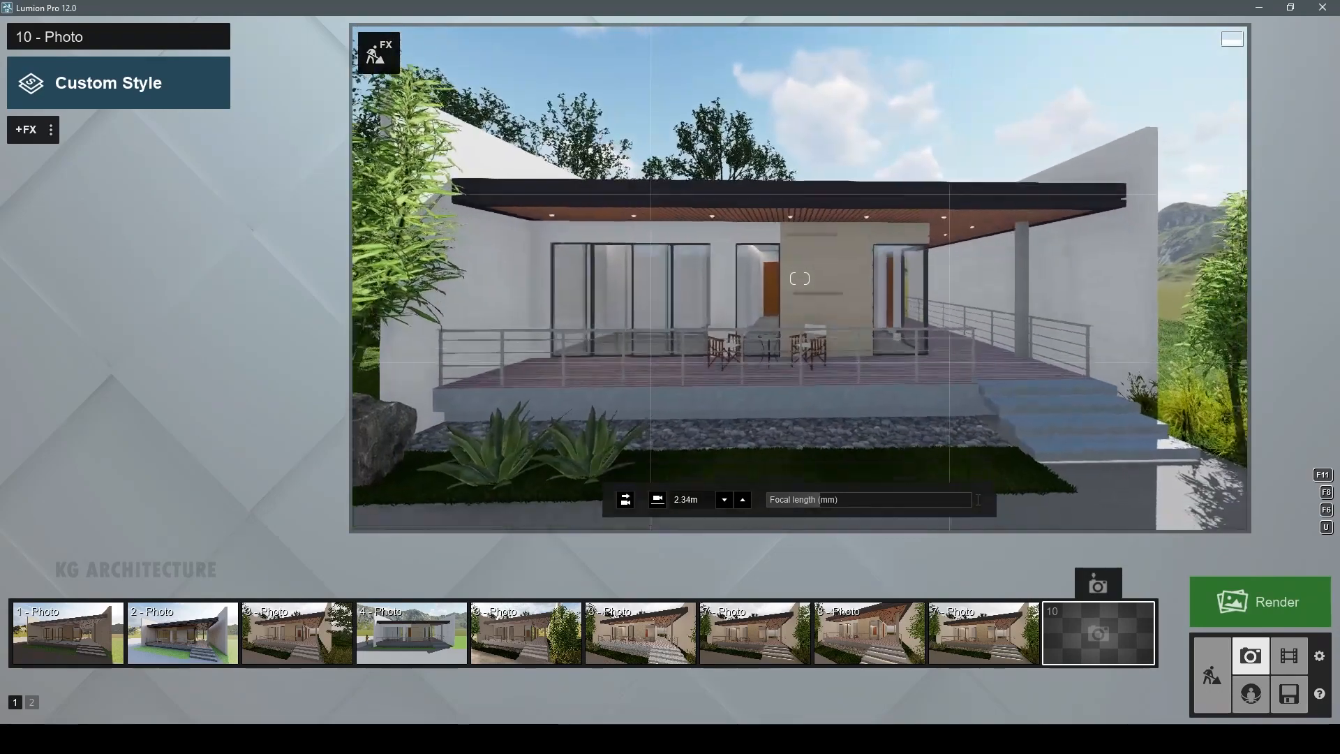
key("w")
key("e")
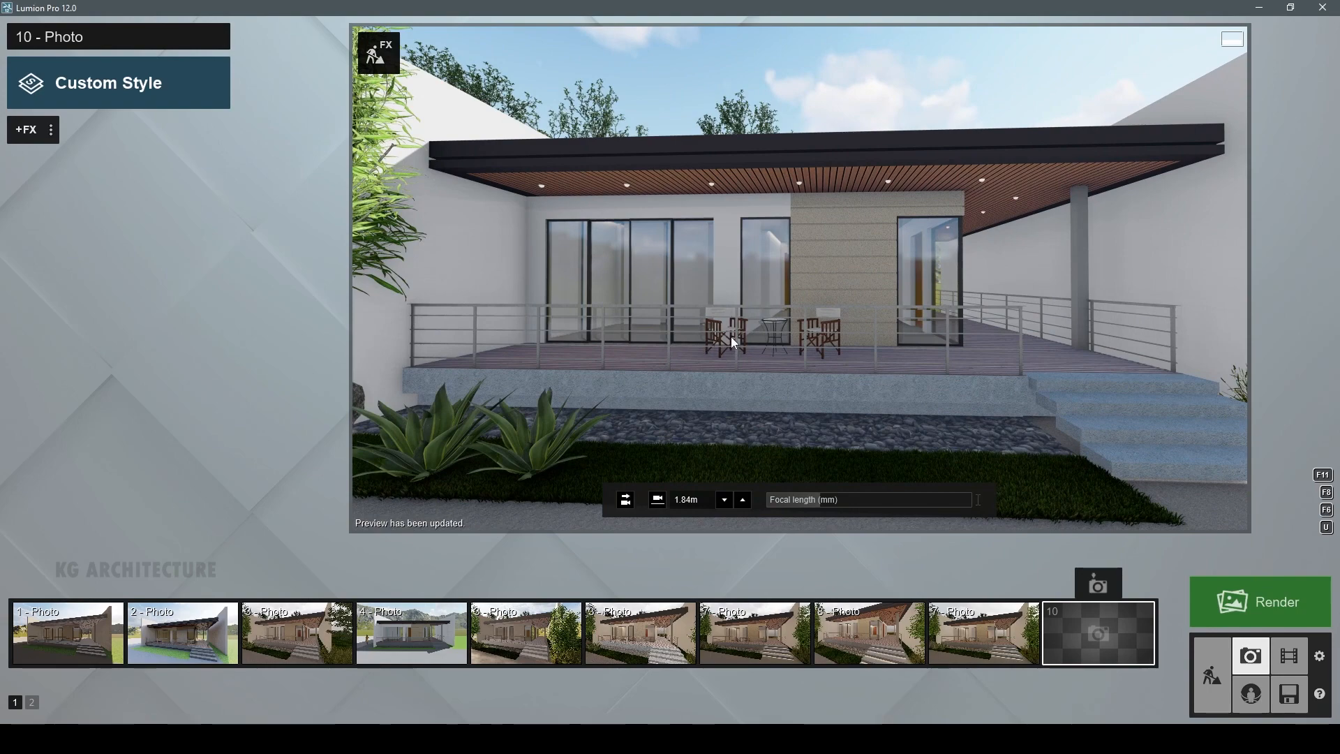
right_click_drag(731, 337, 730, 337)
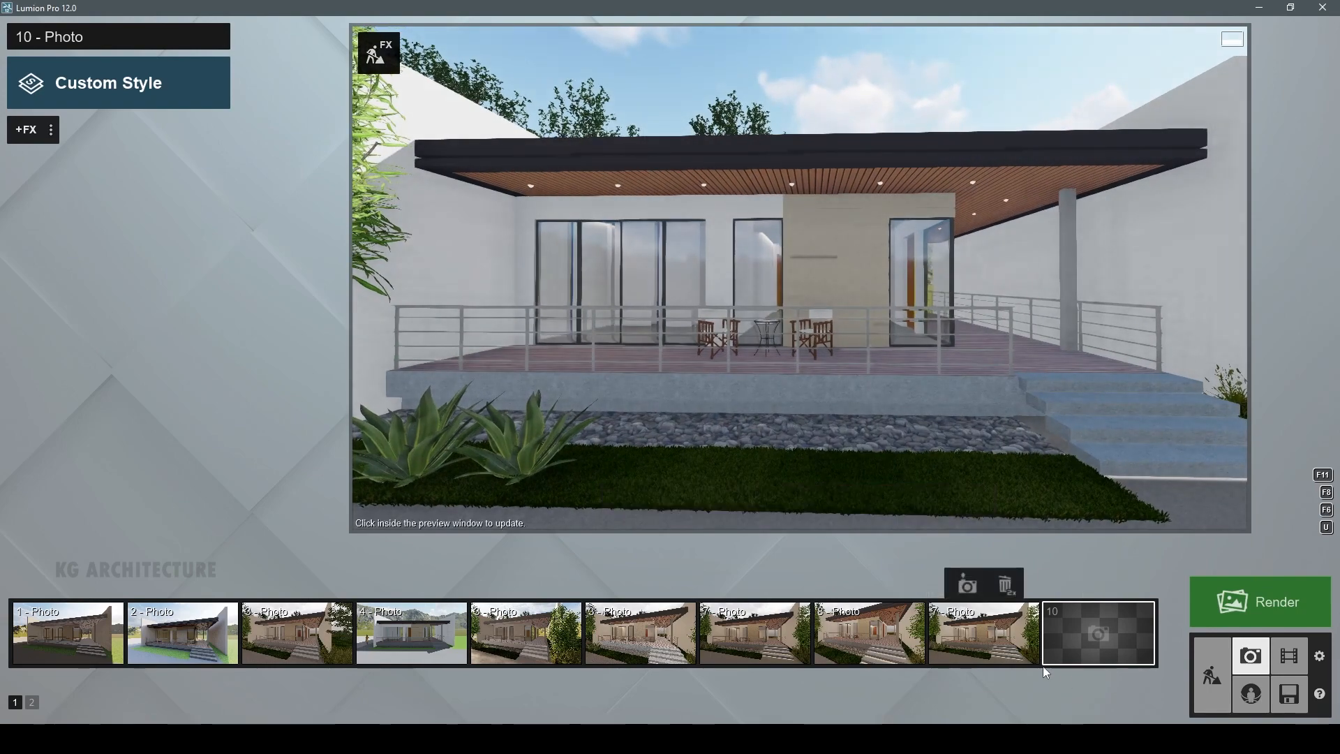
mouse_move(977, 499)
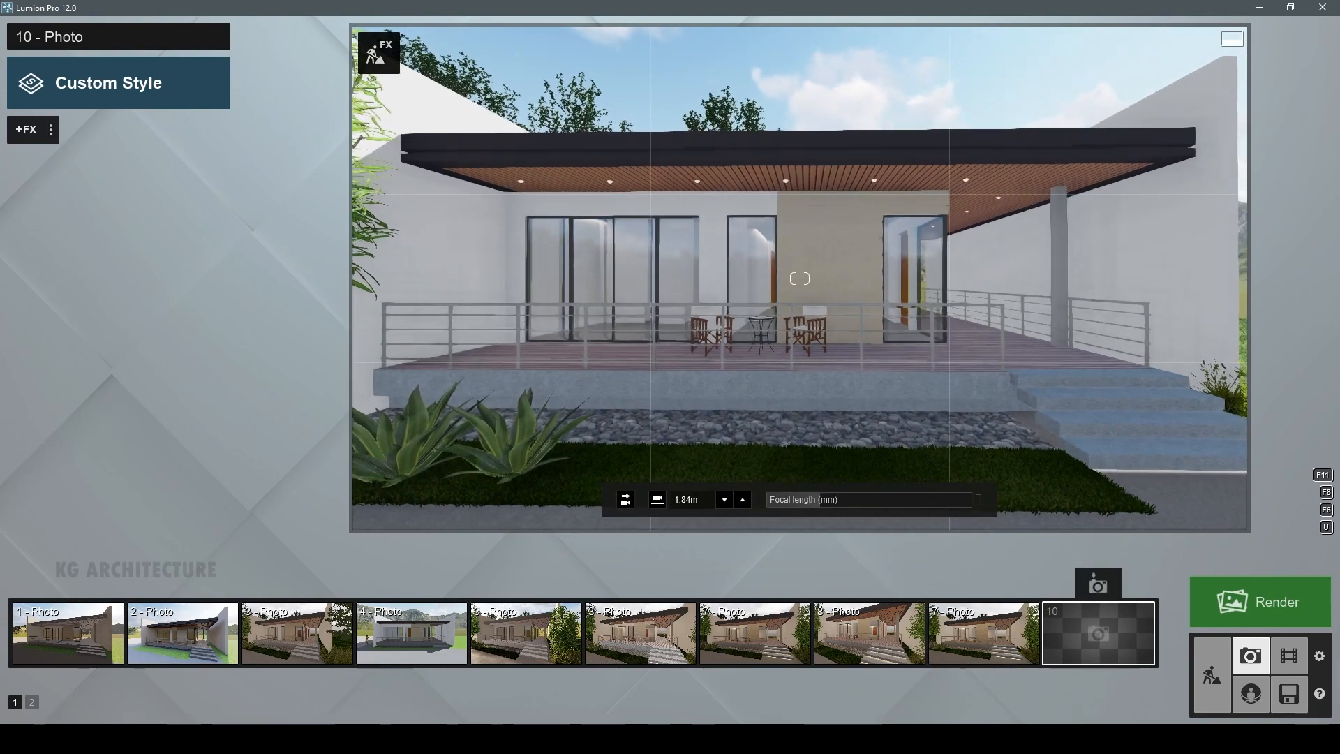
left_click(1094, 588)
right_click_drag(929, 422, 937, 415)
left_click(937, 399)
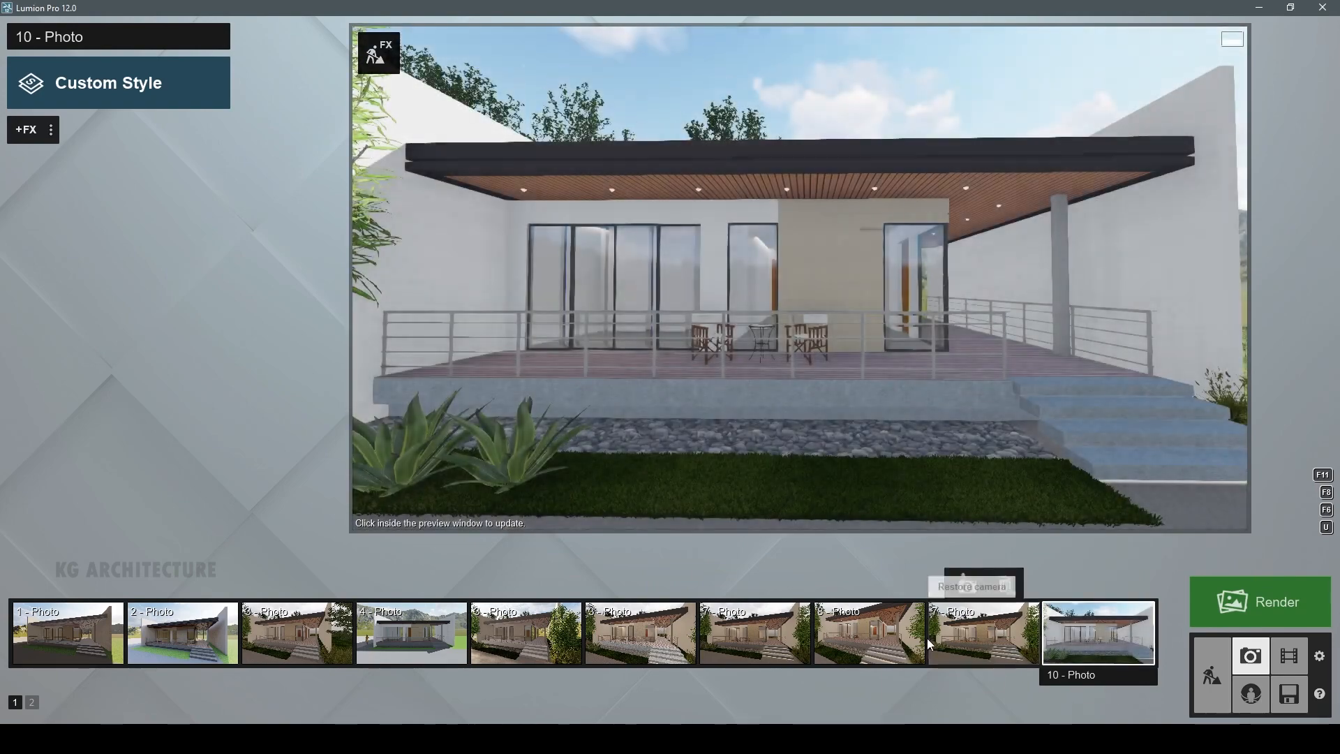
- Copy the Overcast effect list from photo 8 and paste it onto photo 10
left_click(949, 635)
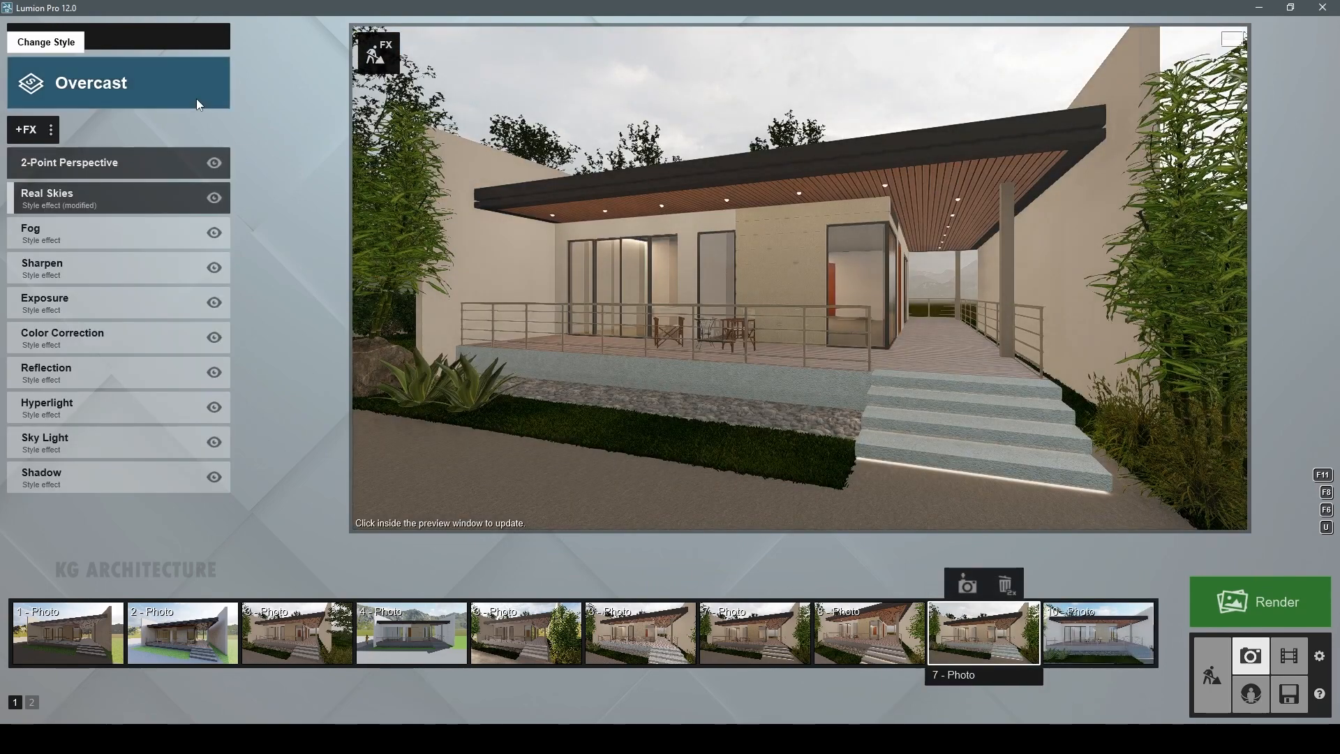
left_click(867, 623)
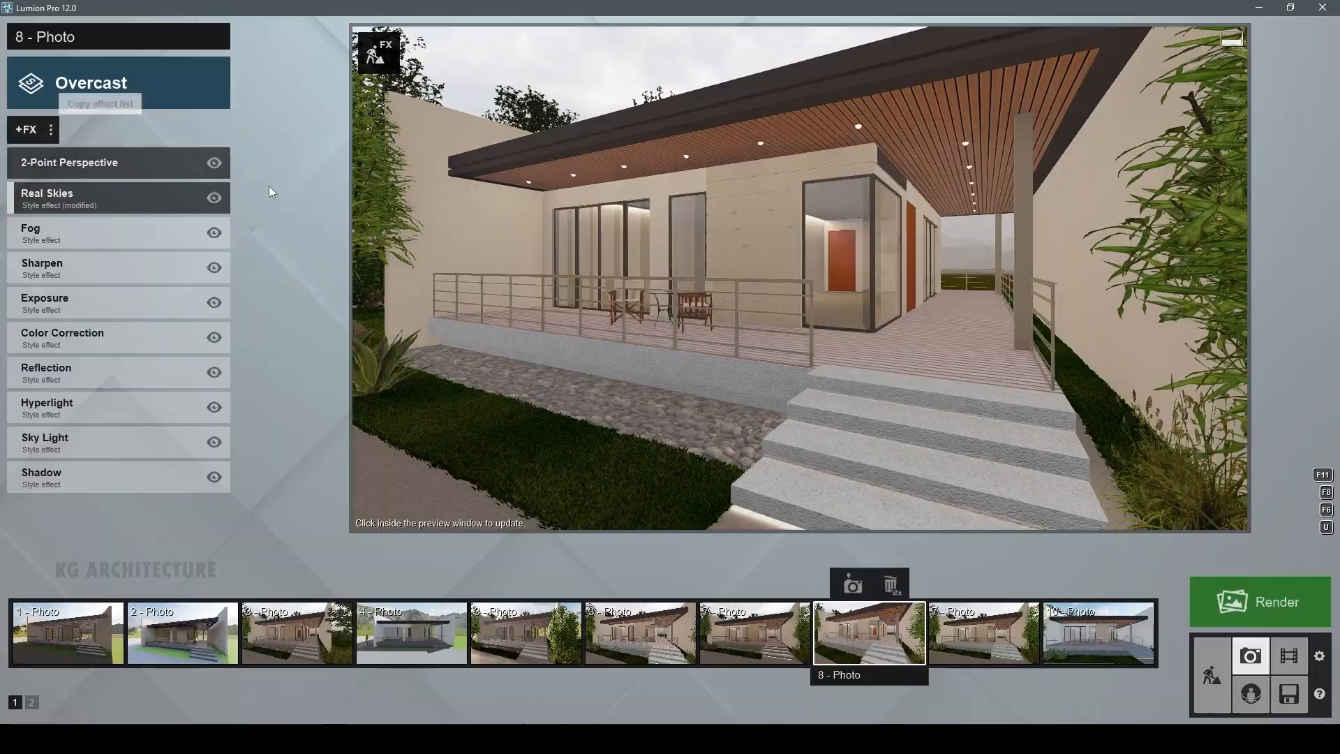
left_click(1097, 631)
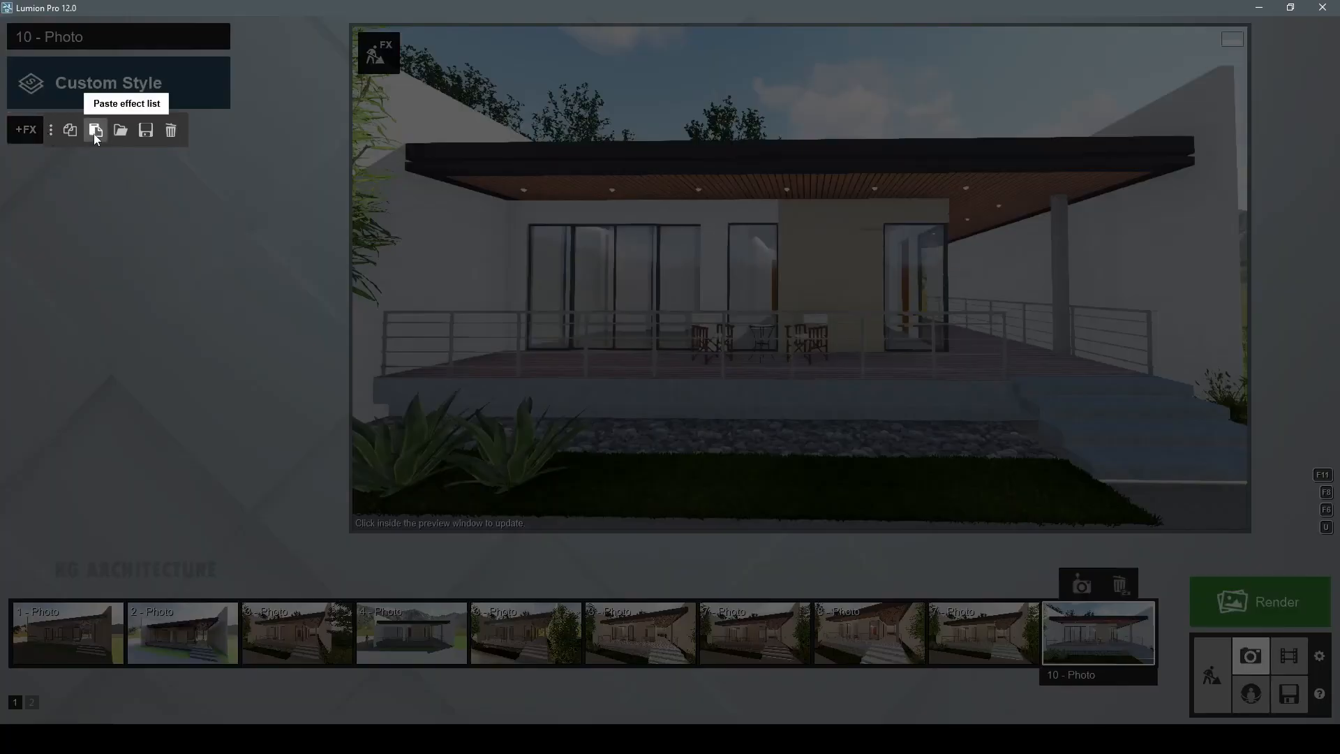
left_click(95, 131)
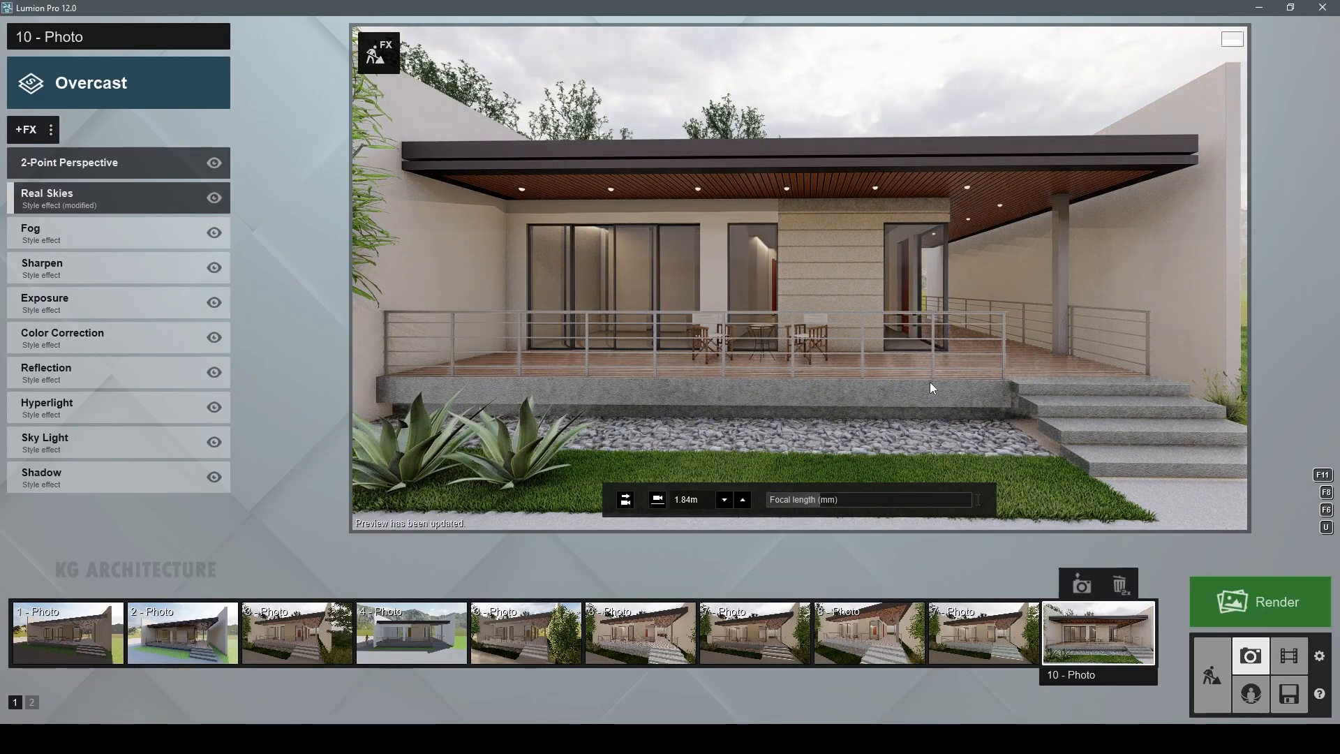
- Reframe photo 10 as a wider frontal view of the house at about 1.70 m camera height, trying closer and farther distances
right_click_drag(1112, 223, 1091, 208)
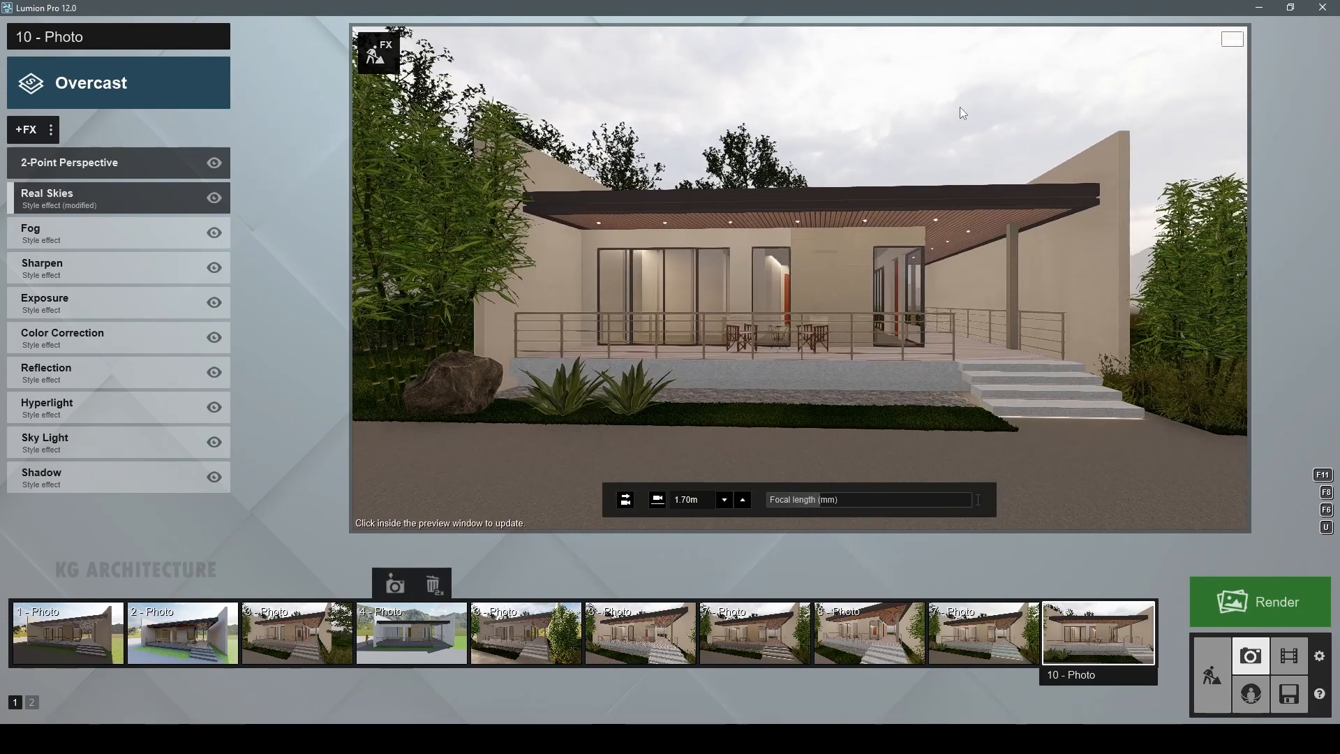
scroll(850, 159, "up", 3)
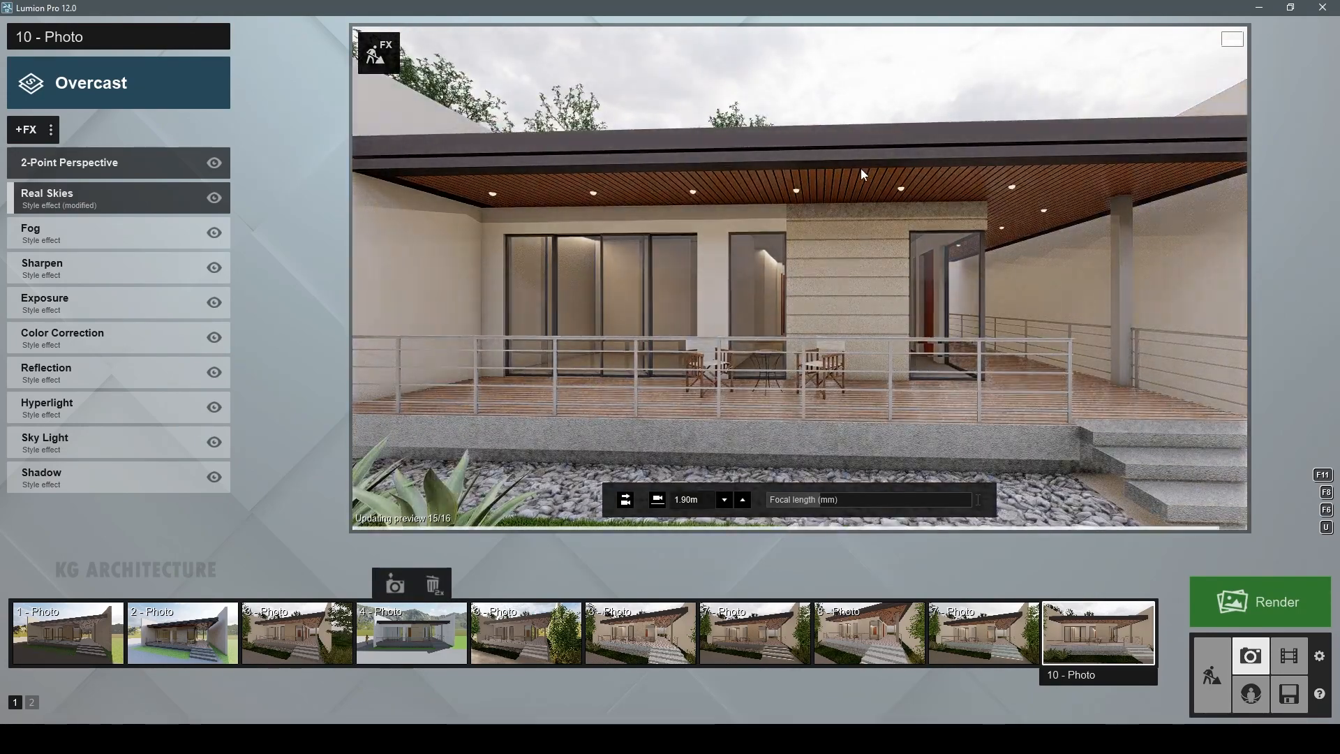
scroll(861, 169, "down", 5)
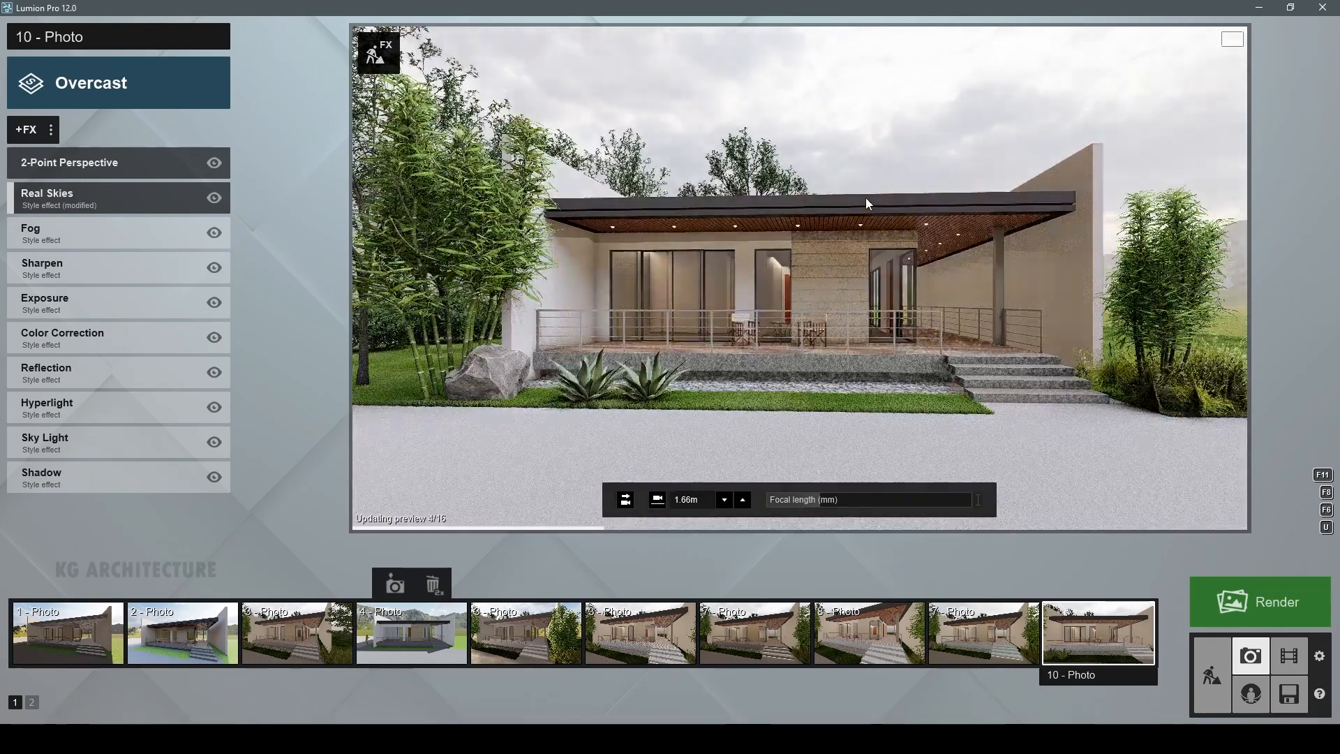
scroll(865, 197, "up", 4)
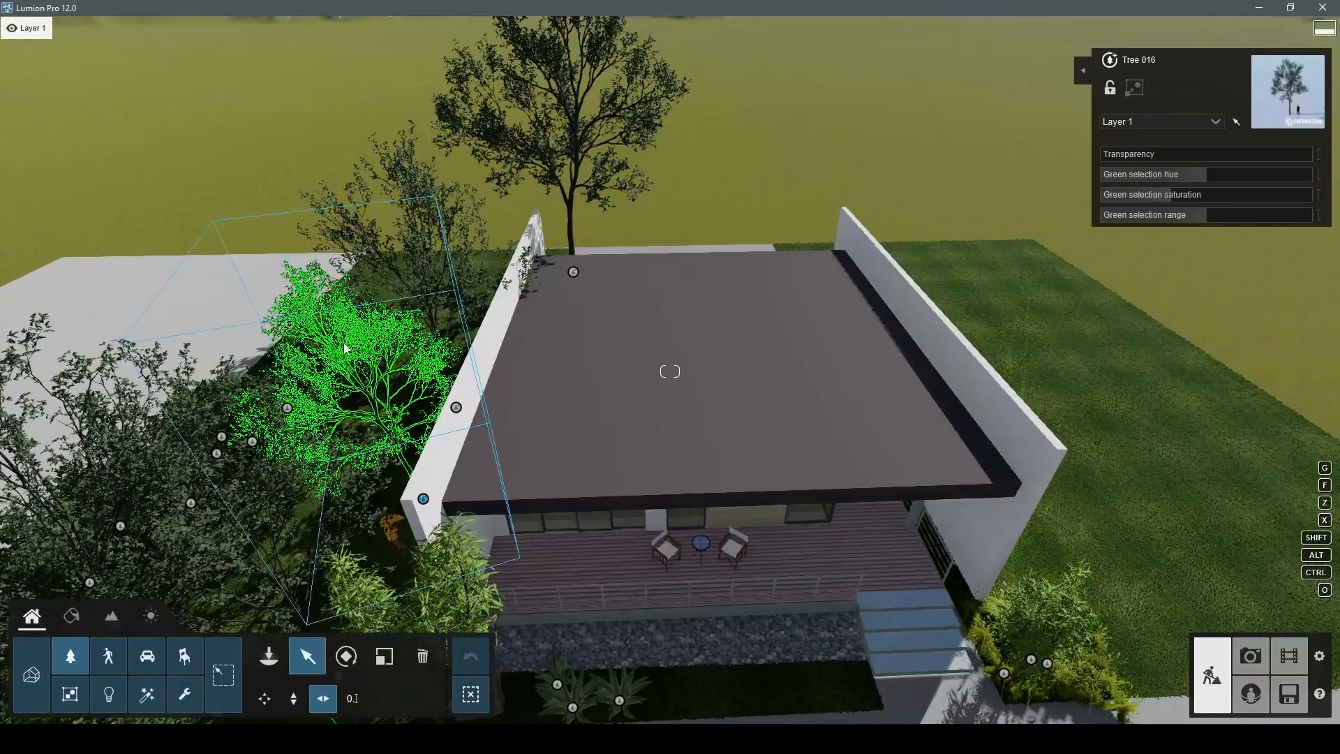
- Place a Tree 016 from the planting beside the house on the opposite side, outside the other boundary wall
left_click_drag(423, 498, 1206, 621)
right_click_drag(858, 377, 508, 373)
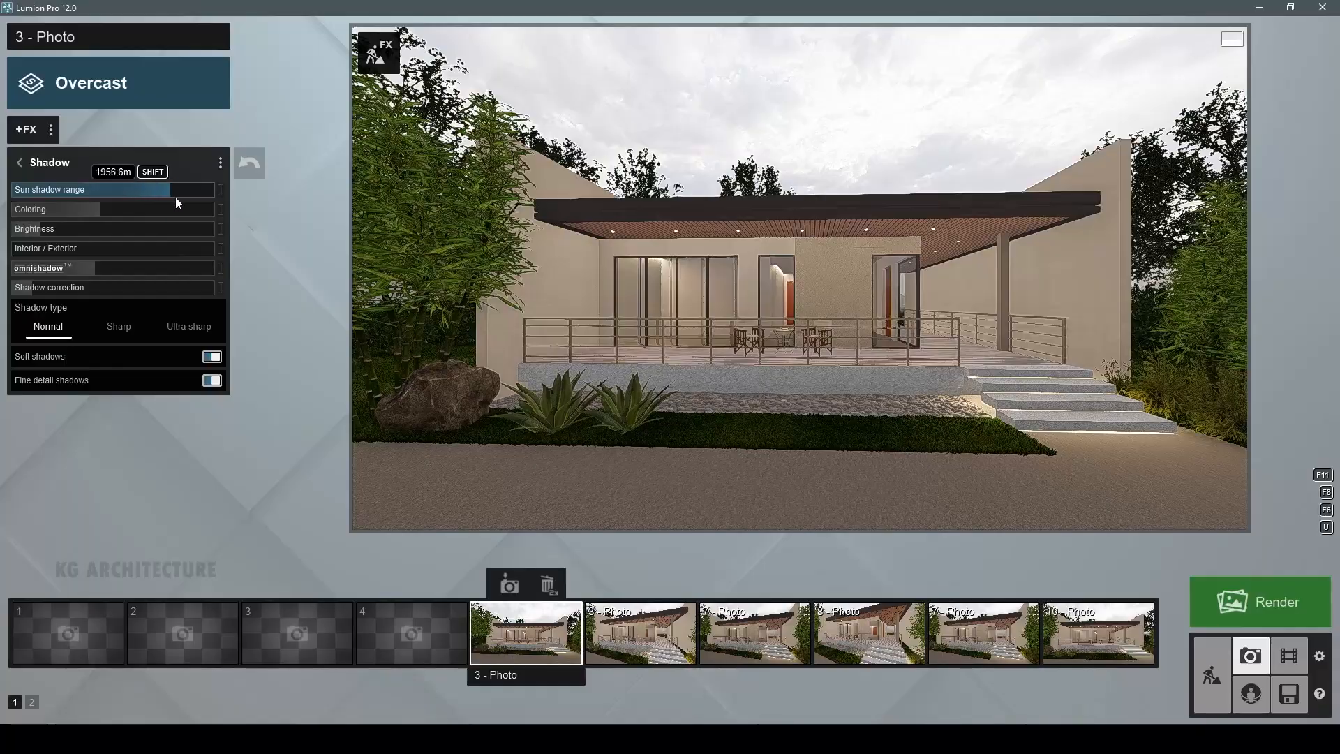
- Extend photo 3's sun shadow range beyond 1956.6 m, set the shadow type to Sharp with soft shadows off, and update the preview
left_click_drag(175, 197, 198, 199)
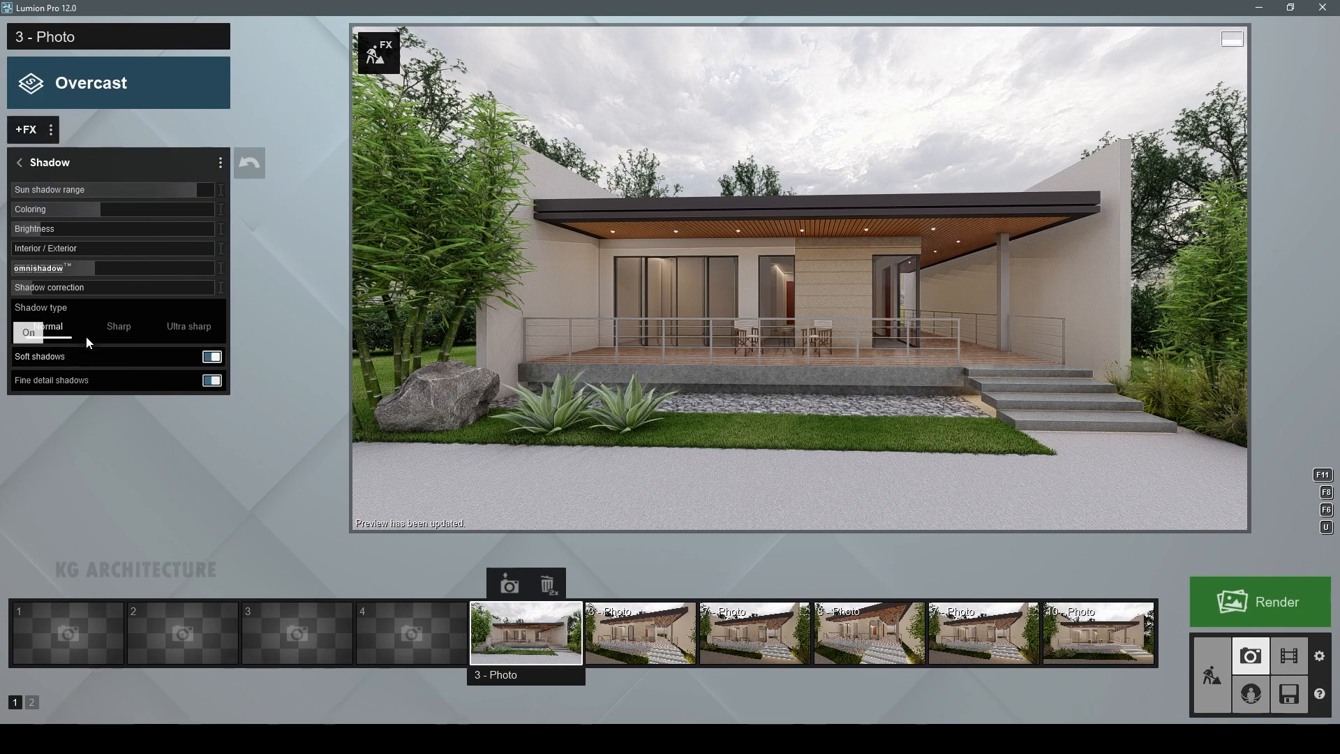
left_click(120, 328)
left_click(678, 298)
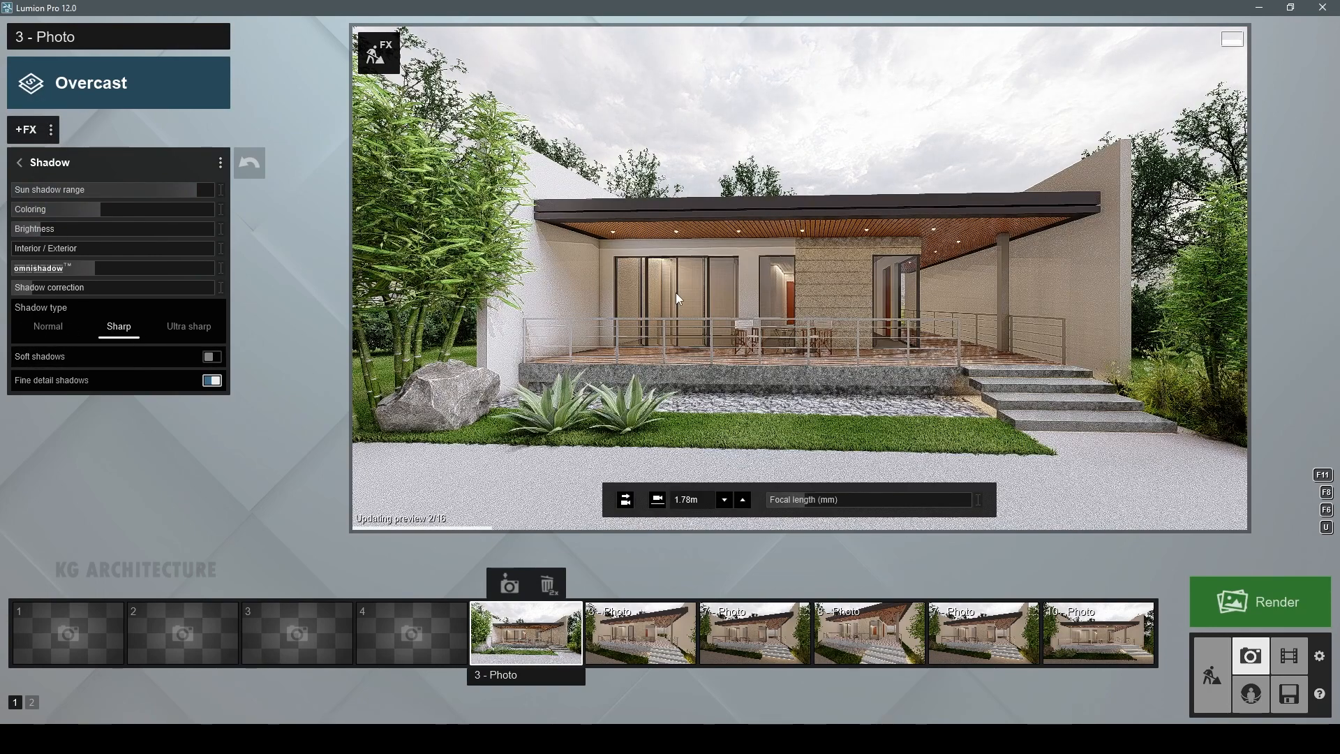